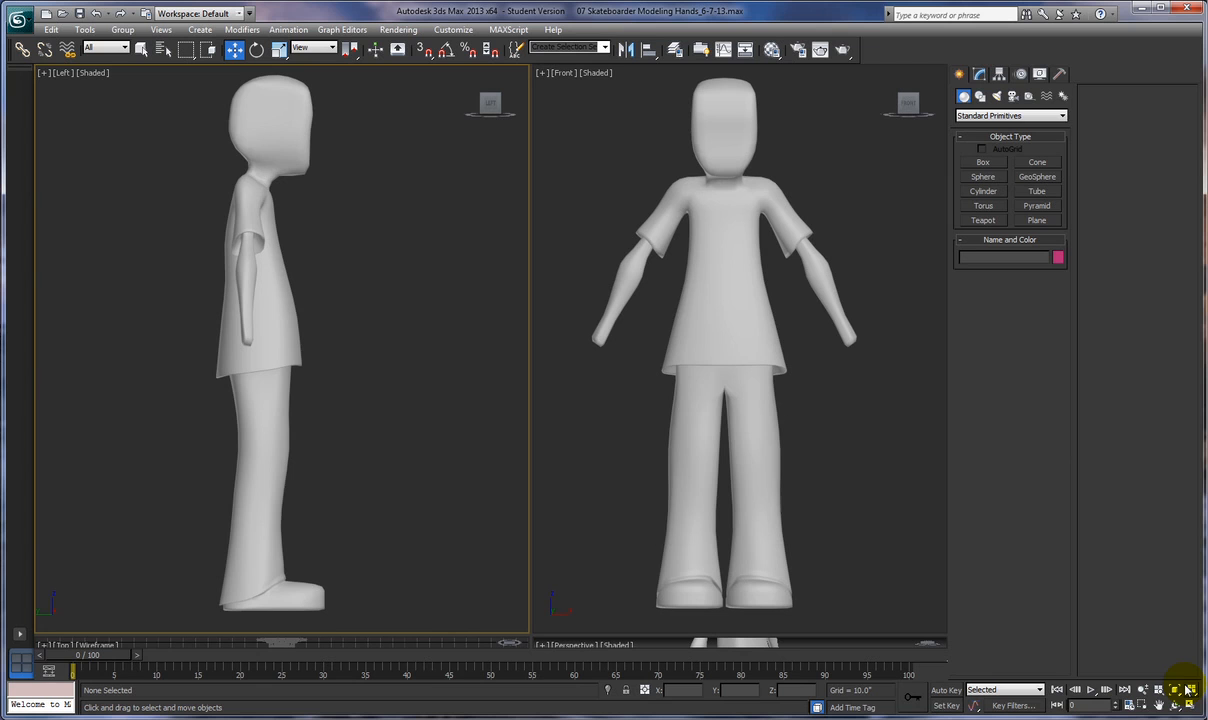
right_click(421, 244)
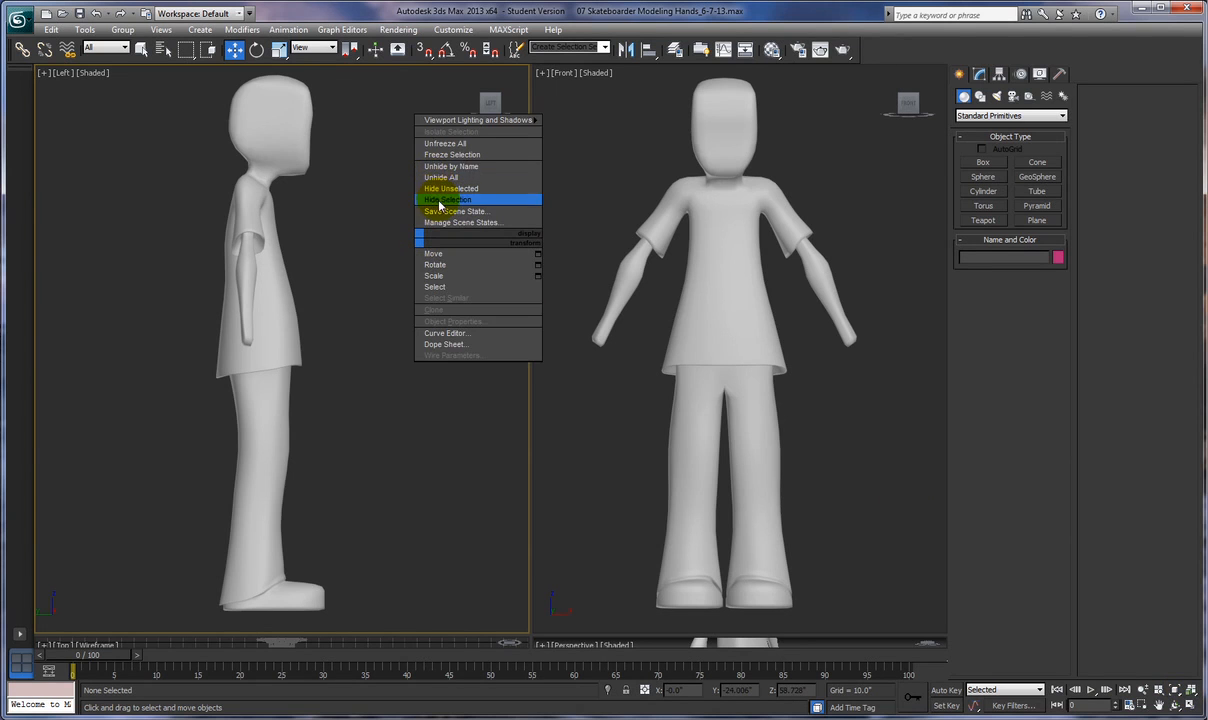
click(460, 500)
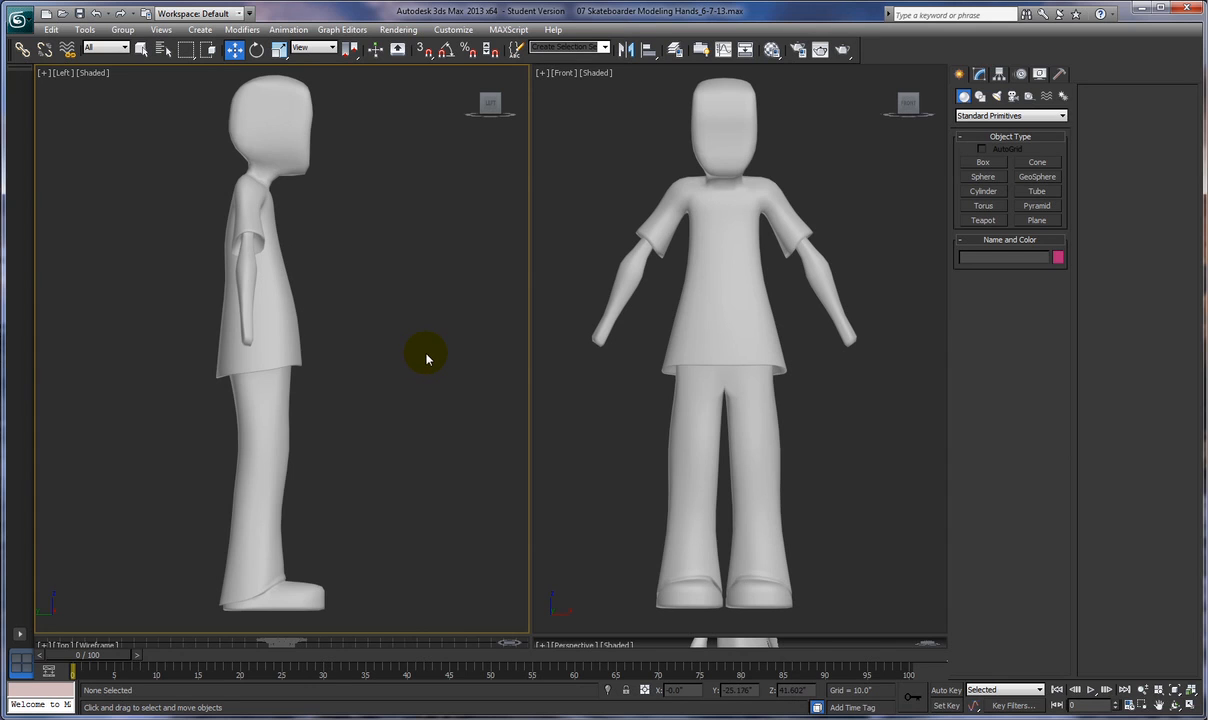
Draw a plane about 71.4" long and 56" wide in an empty area of the Left view
middle_drag(426, 356, 226, 350)
middle_drag(440, 356, 262, 376)
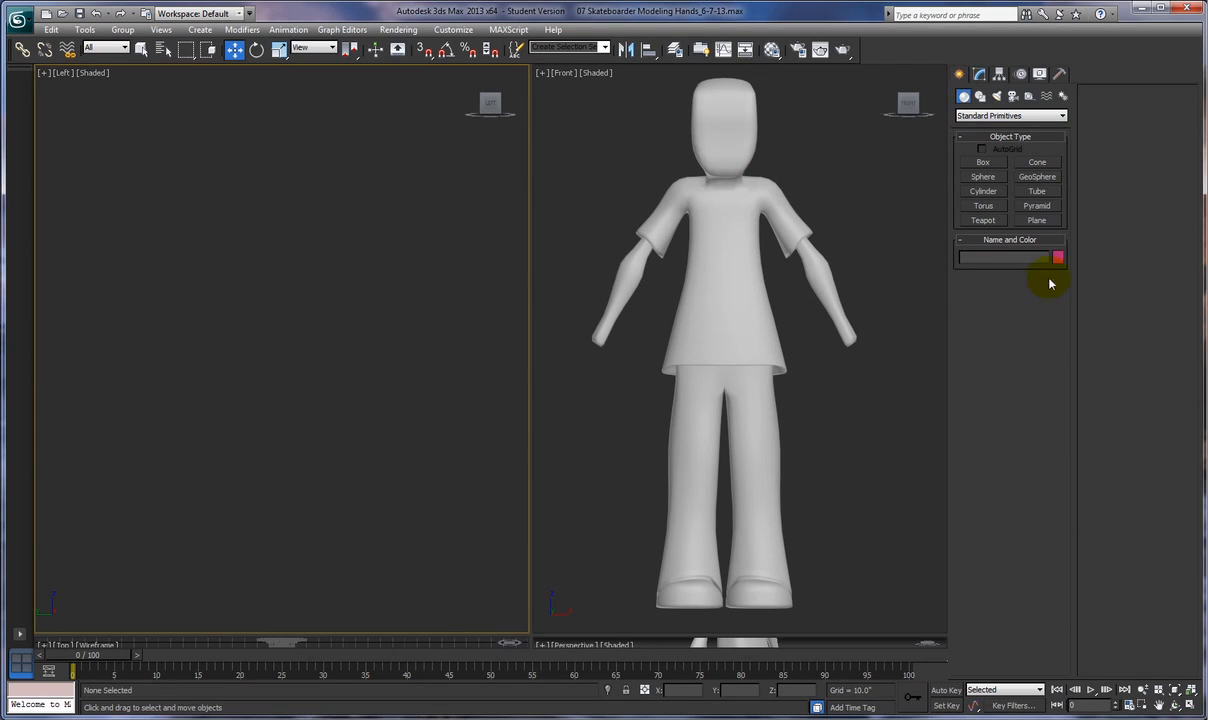
click(1037, 220)
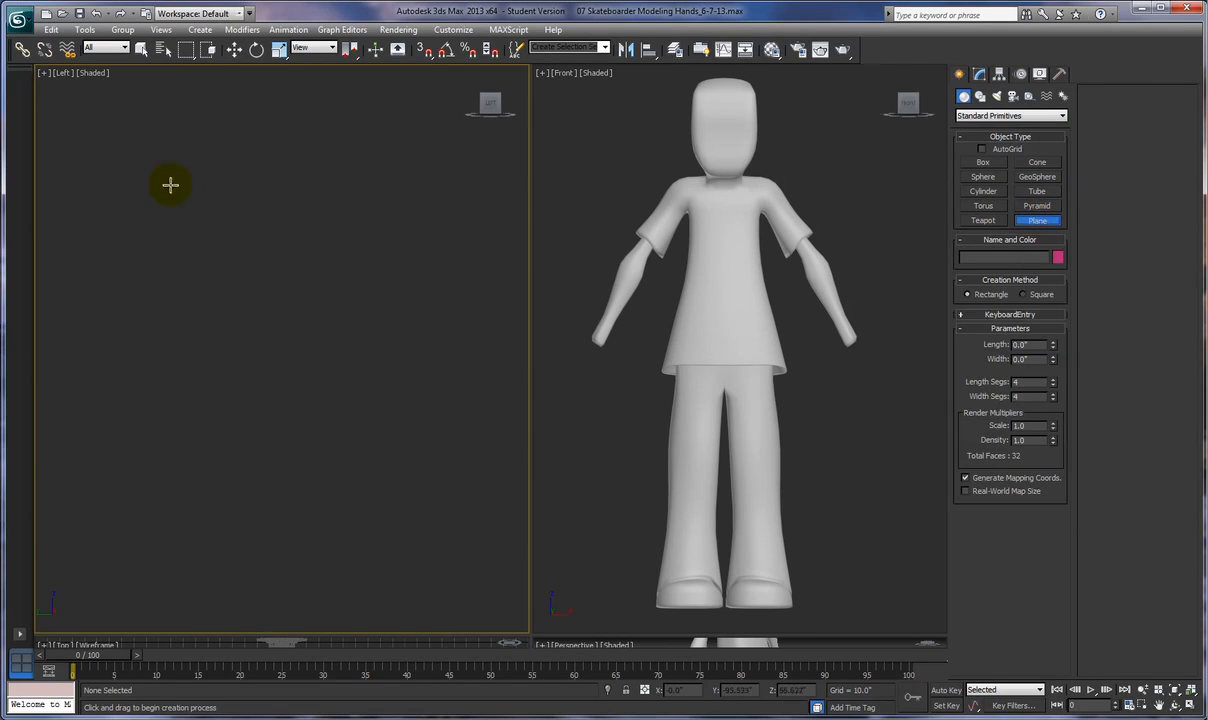
drag(103, 114, 469, 580)
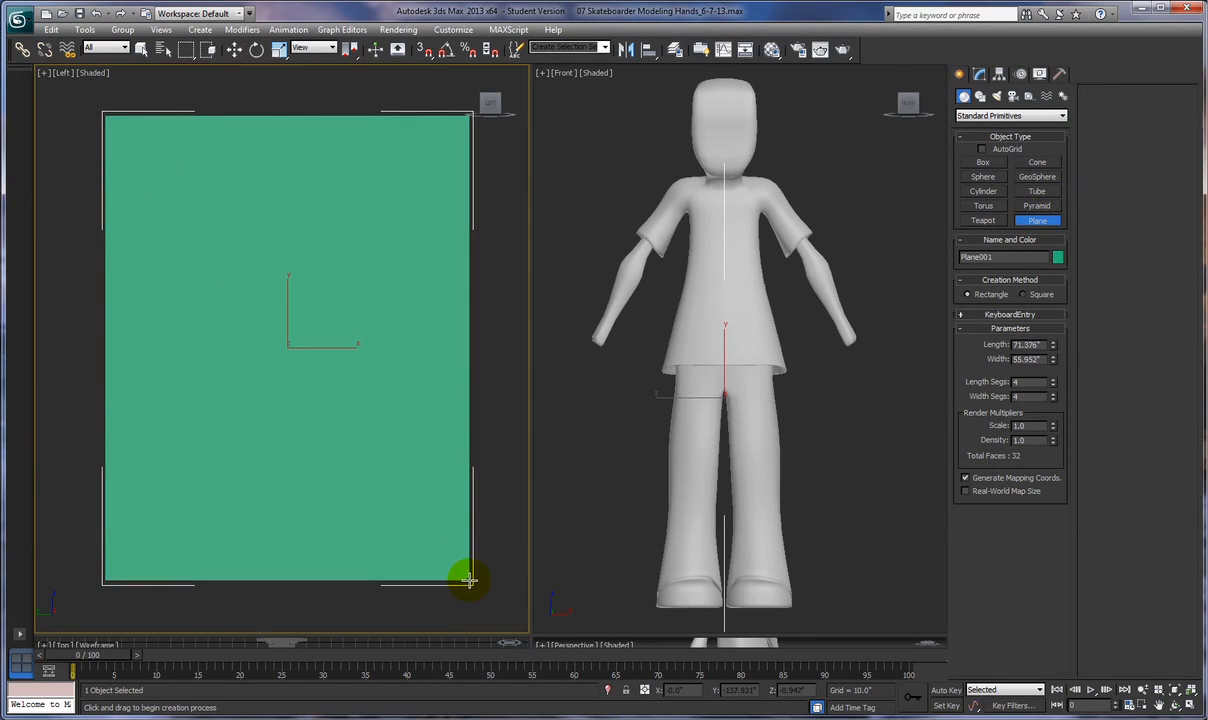
Open the concept drawing bitmap from the third material's diffuse map and check its pixel dimensions
click(772, 50)
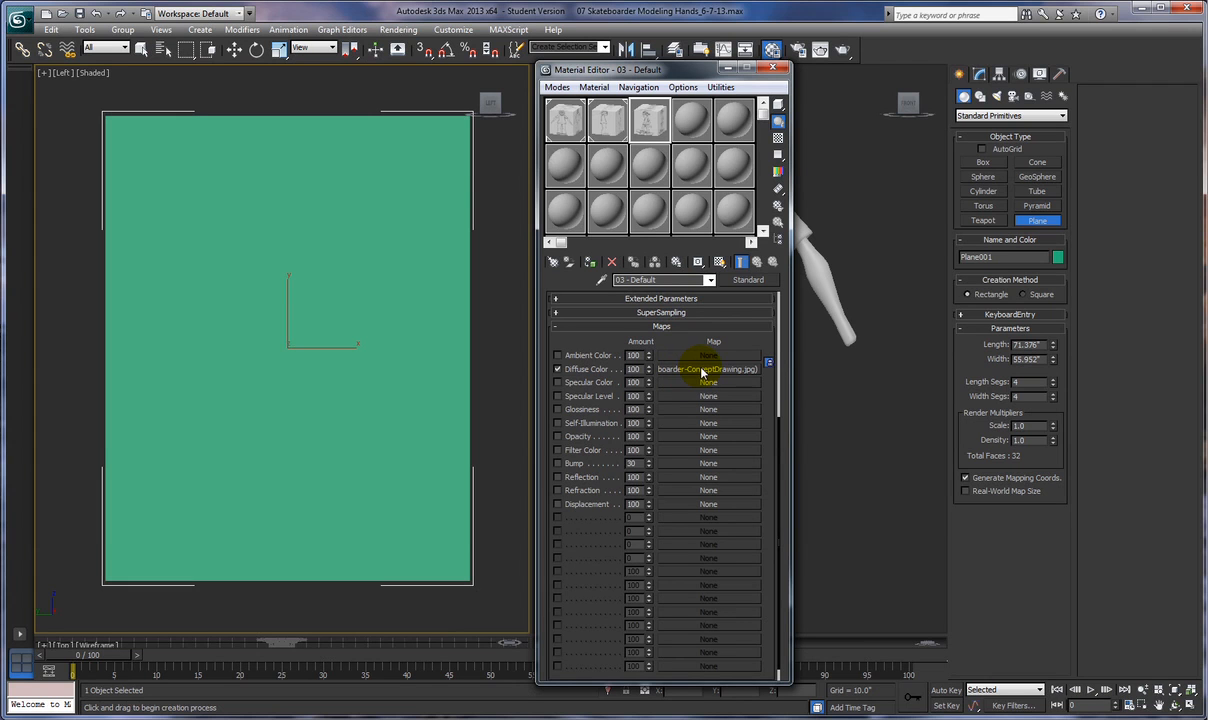
drag(566, 116, 350, 363)
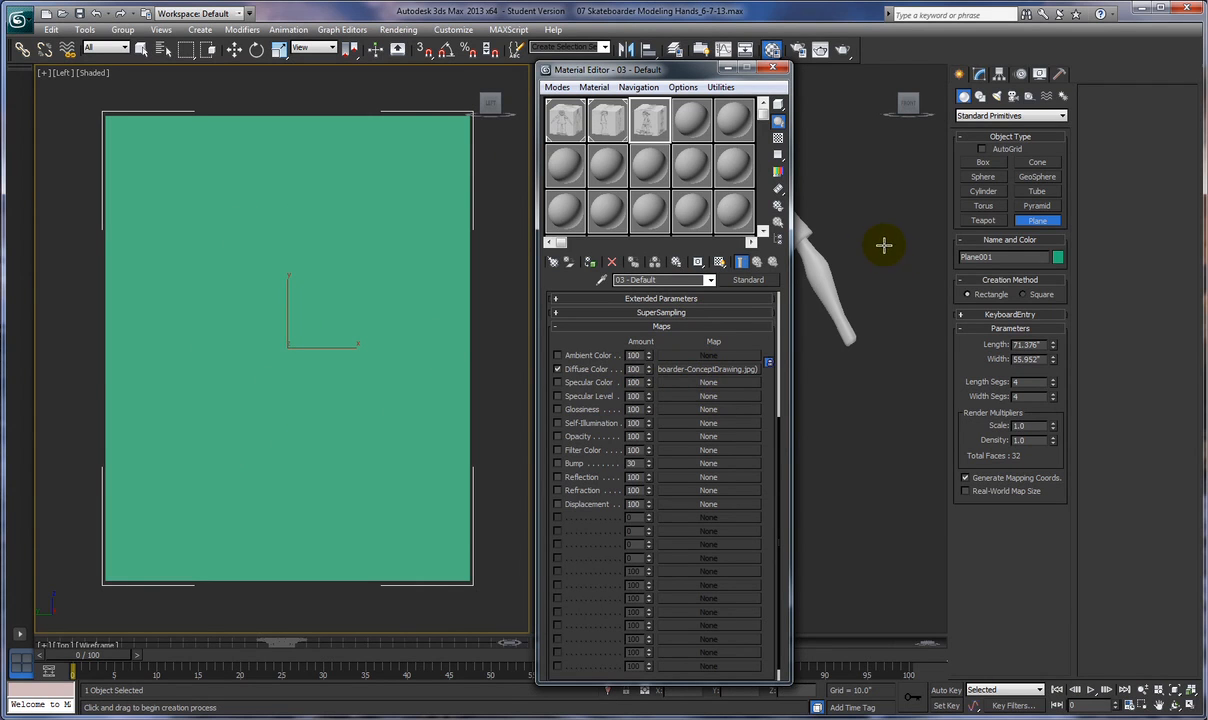
click(706, 370)
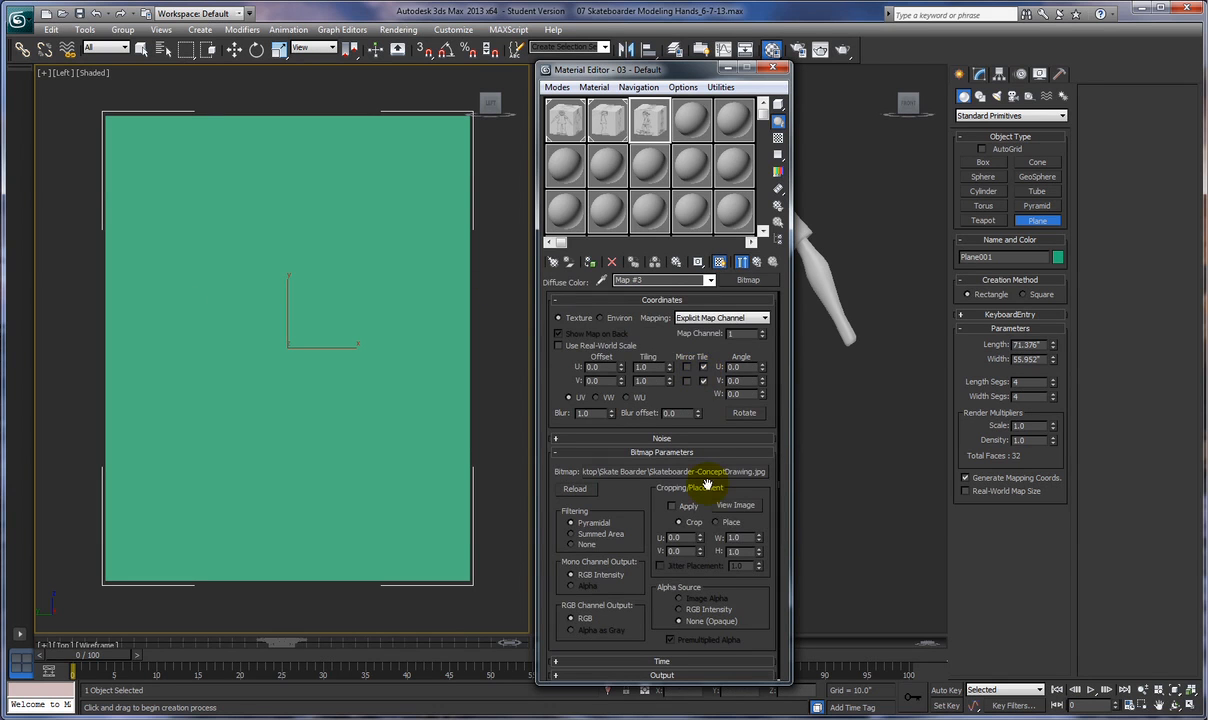
click(733, 506)
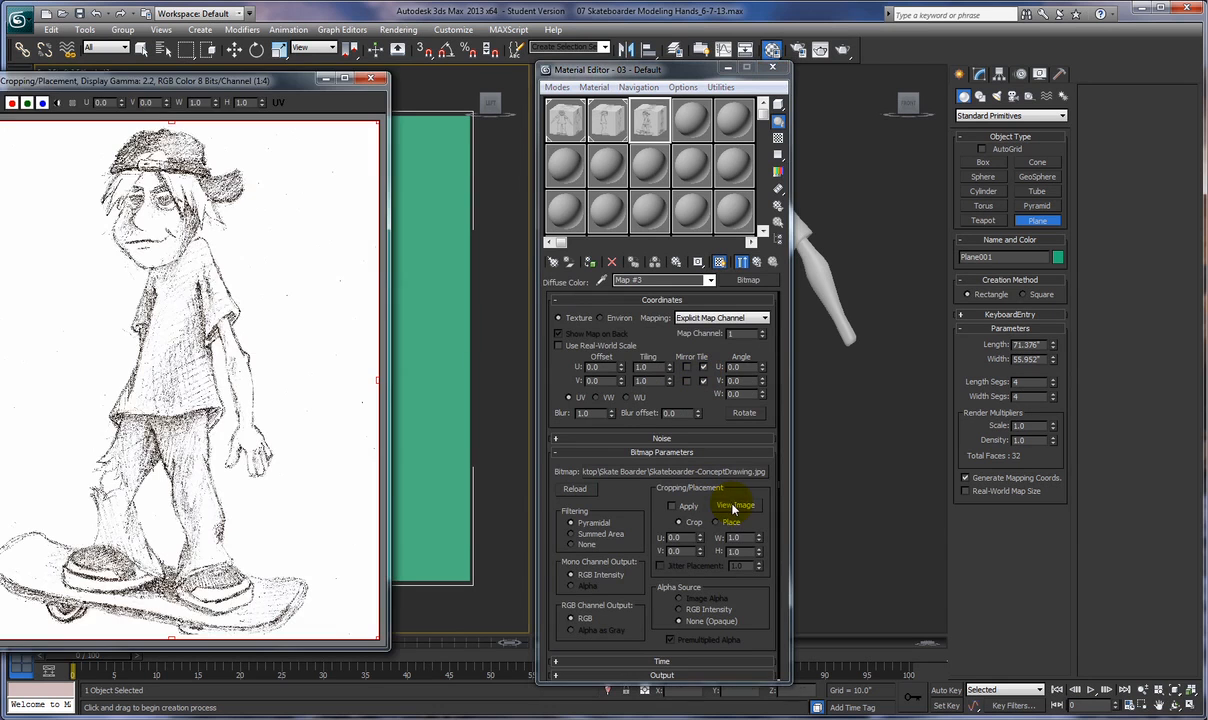
right_click(330, 248)
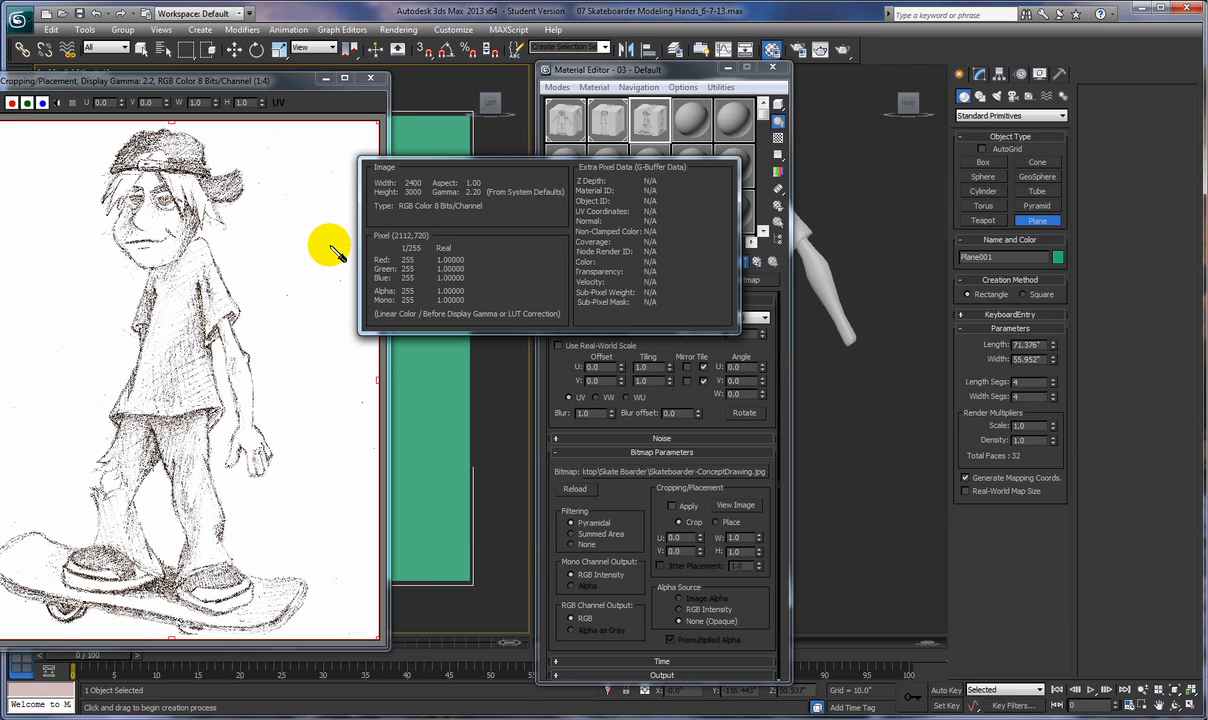
click(369, 78)
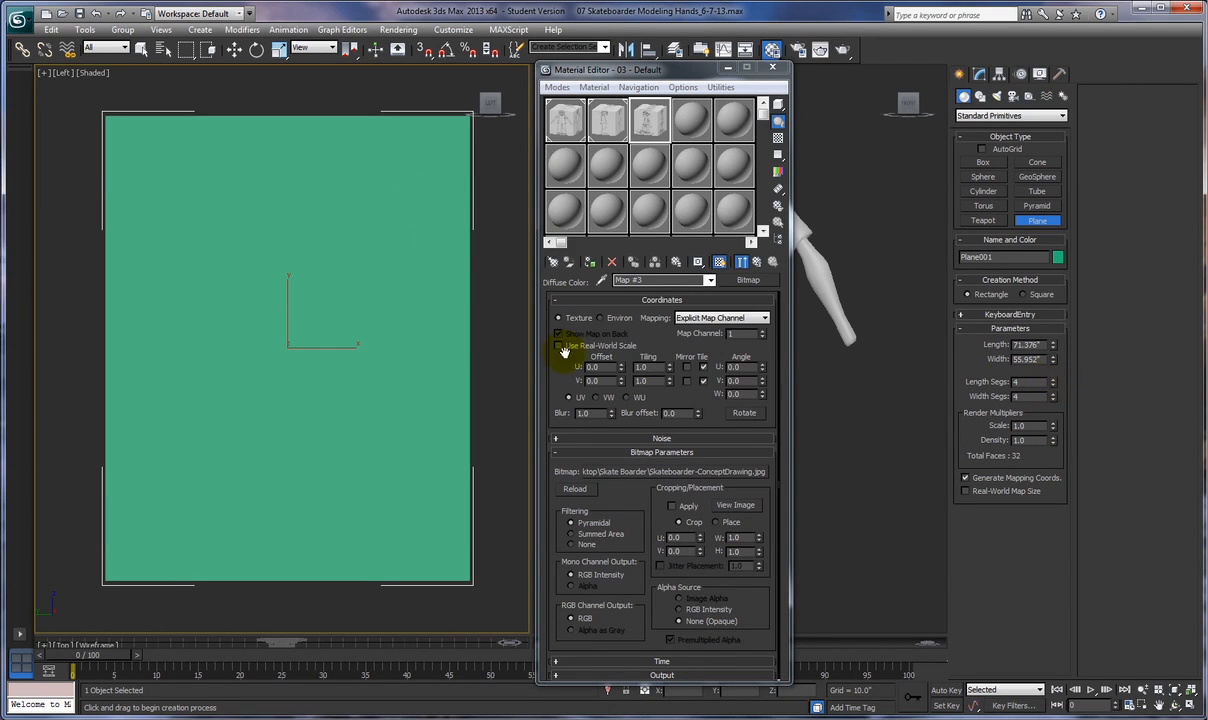
Set the plane to 1 length segment and 1 width segment, with a length of 30" and a width of 24"
click(1054, 385)
click(1053, 400)
click(1053, 400)
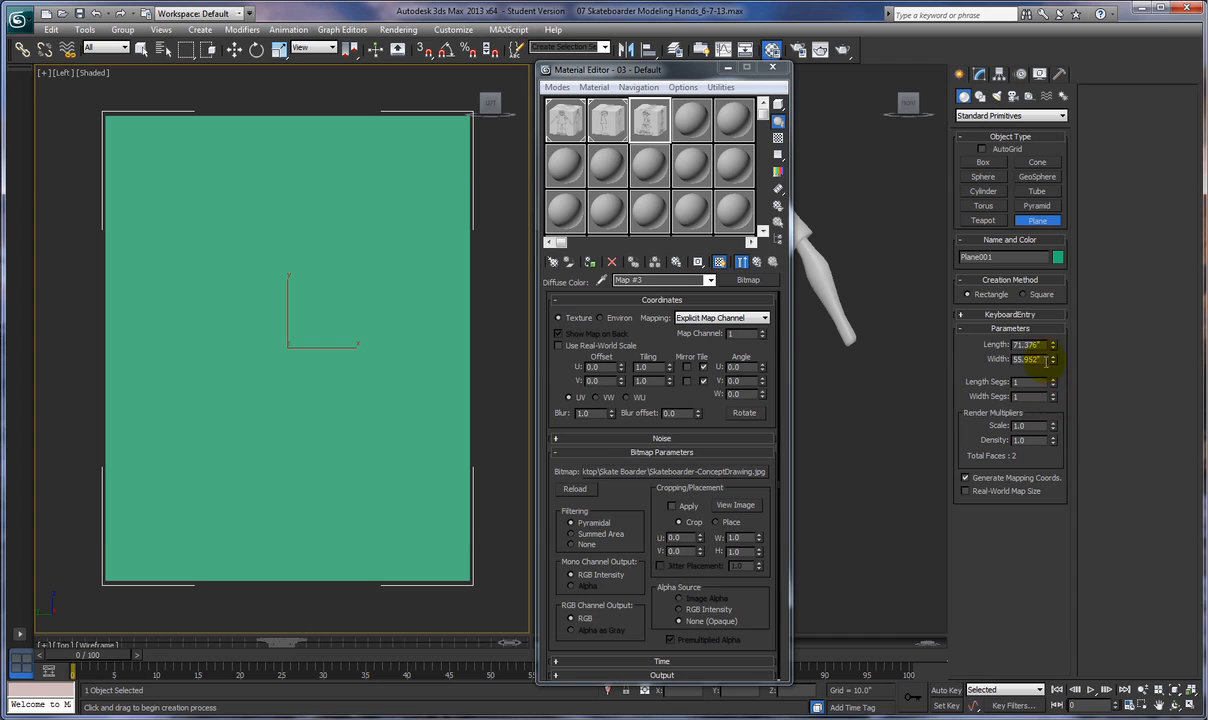
drag(1045, 346, 977, 346)
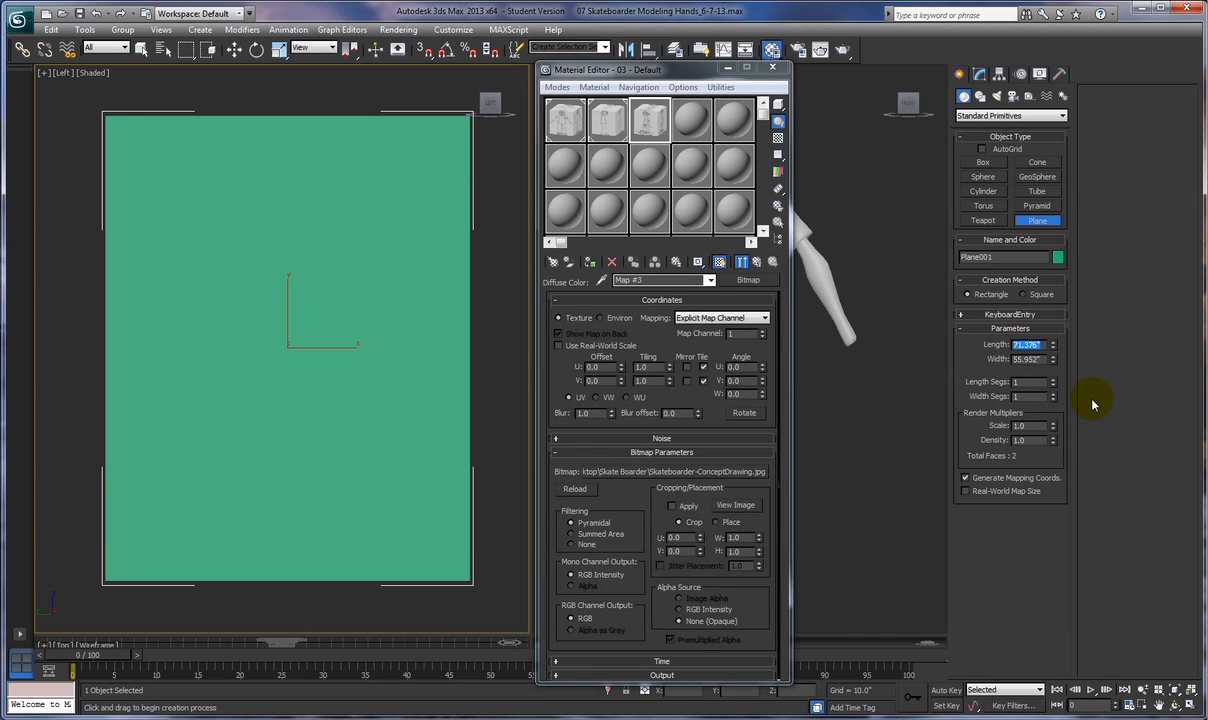
text(30)
drag(1045, 360, 1006, 361)
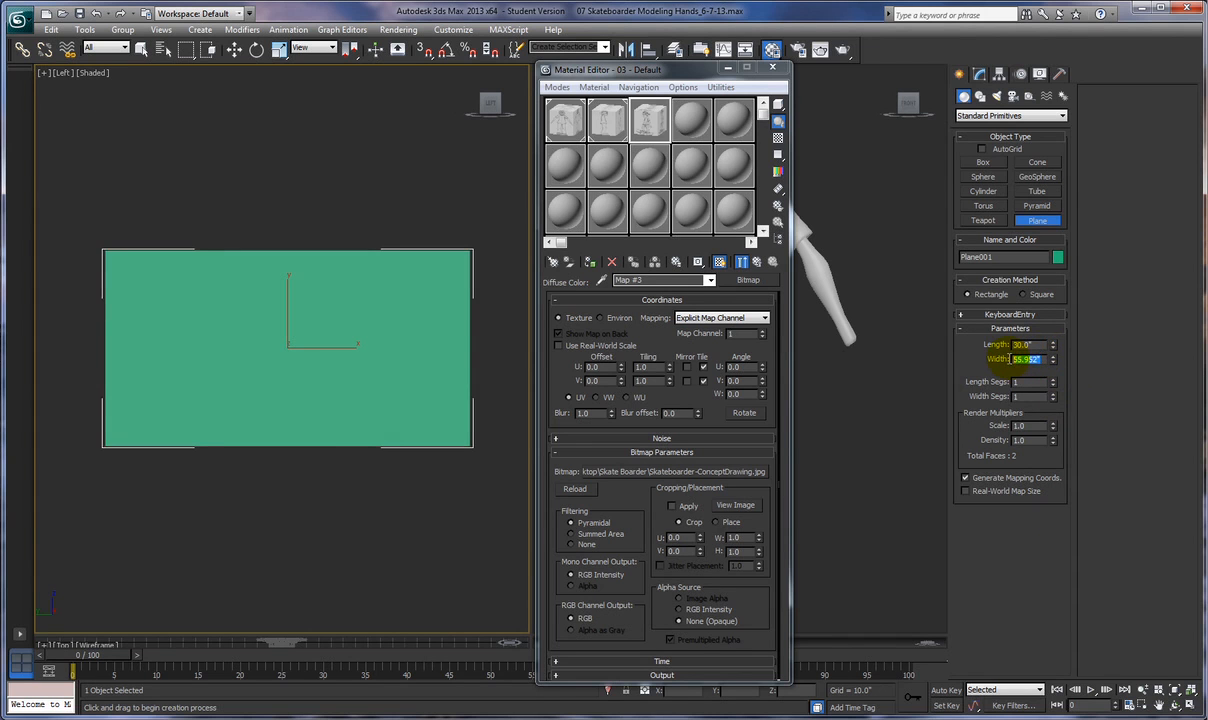
text(24)
key(Return)
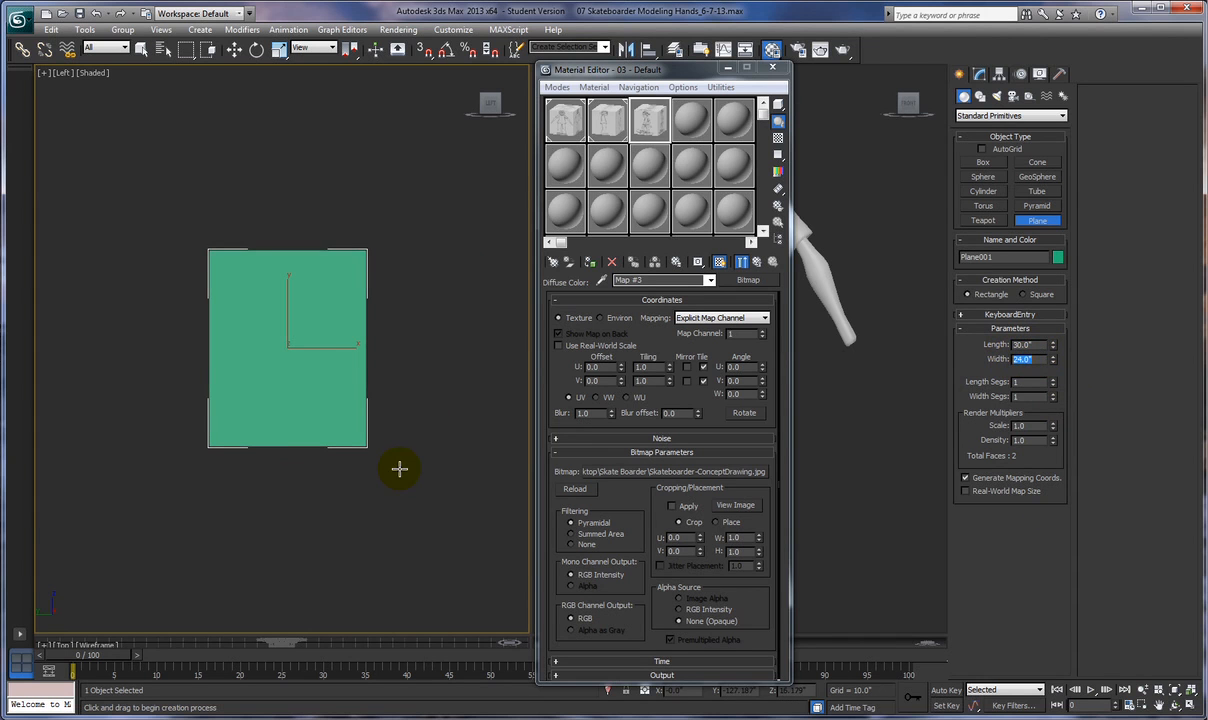
Apply the third sample material, which holds the skateboarder concept drawing, to the plane in the Left view
key(z)
ctrl+alt+middle_drag(400, 423, 399, 403)
mouse_move(652, 124)
mouse_down()
mouse_move(477, 227)
mouse_move(291, 366)
mouse_up()
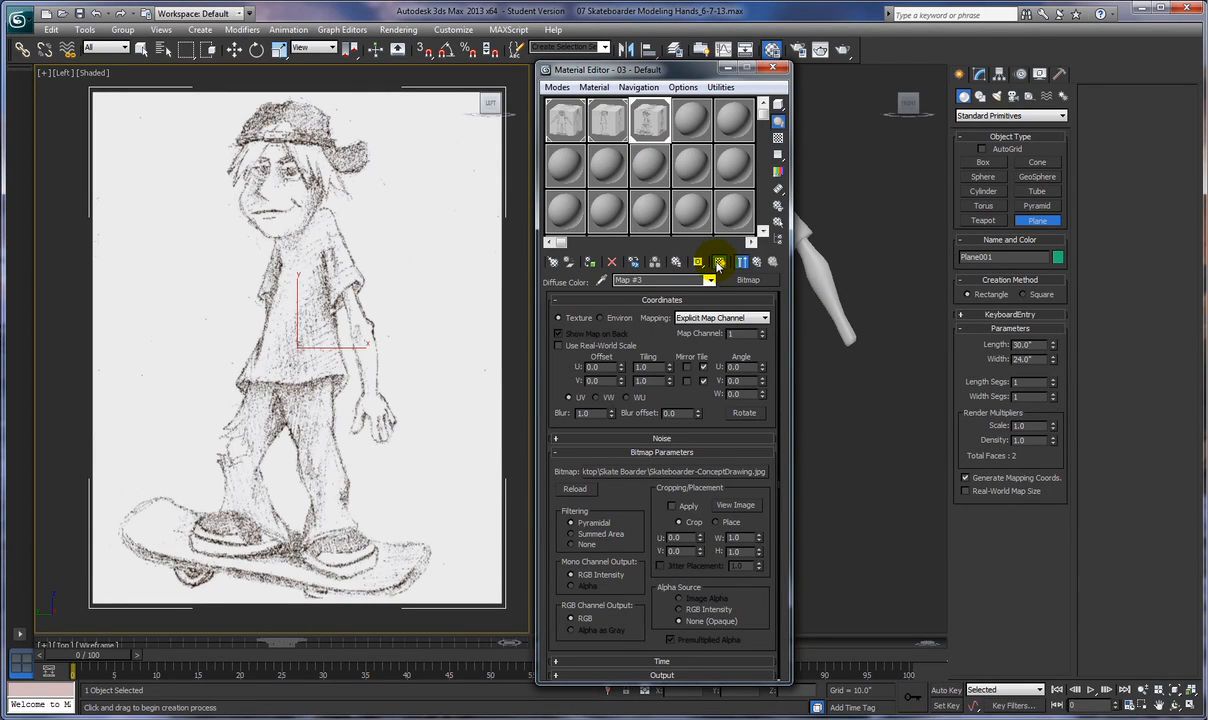
click(93, 73)
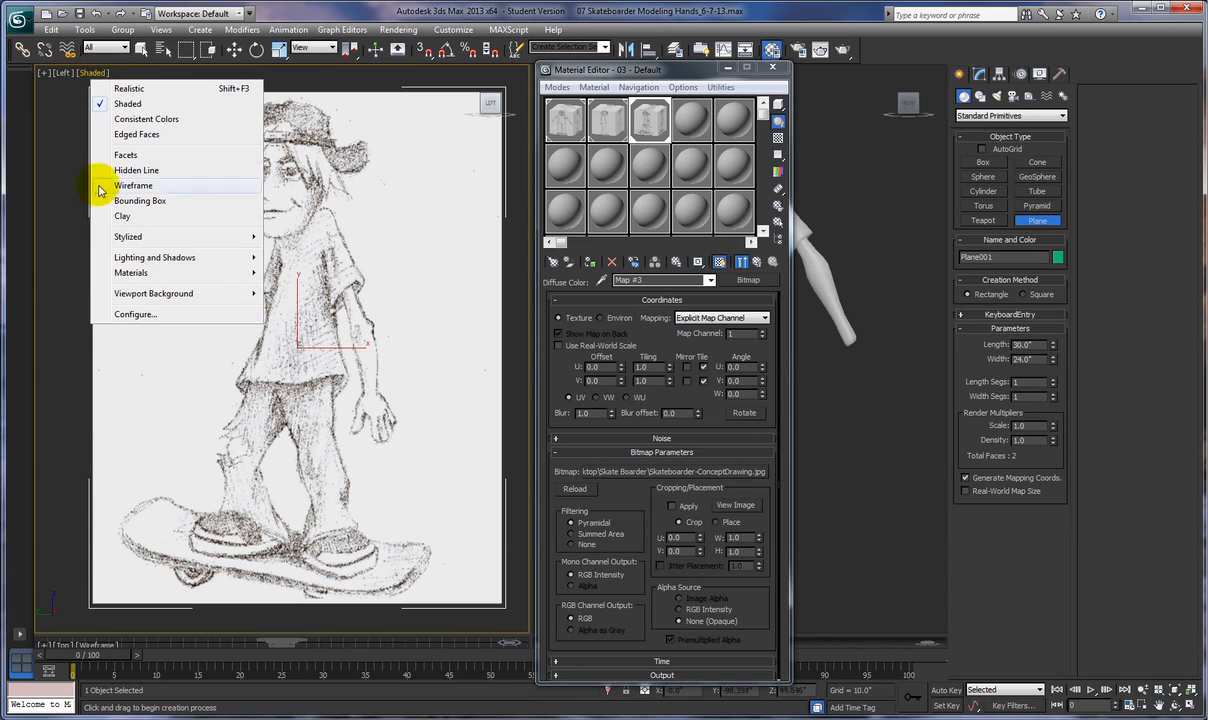
mouse_move(130, 277)
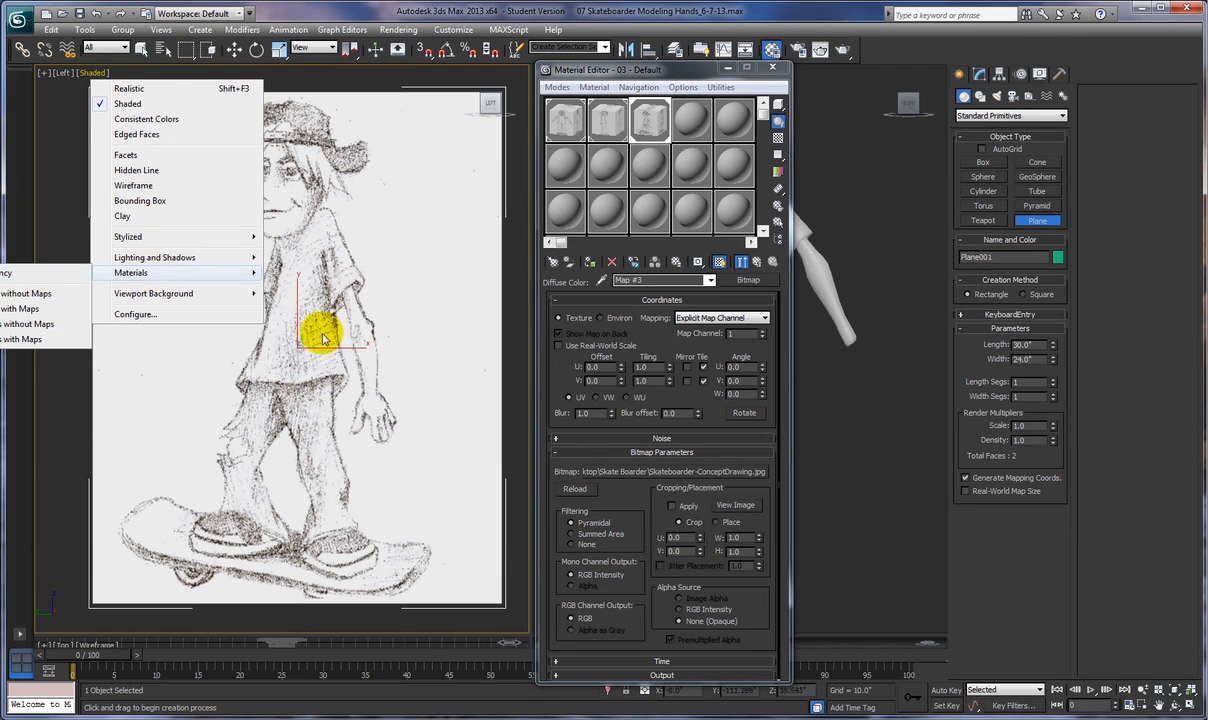
click(313, 79)
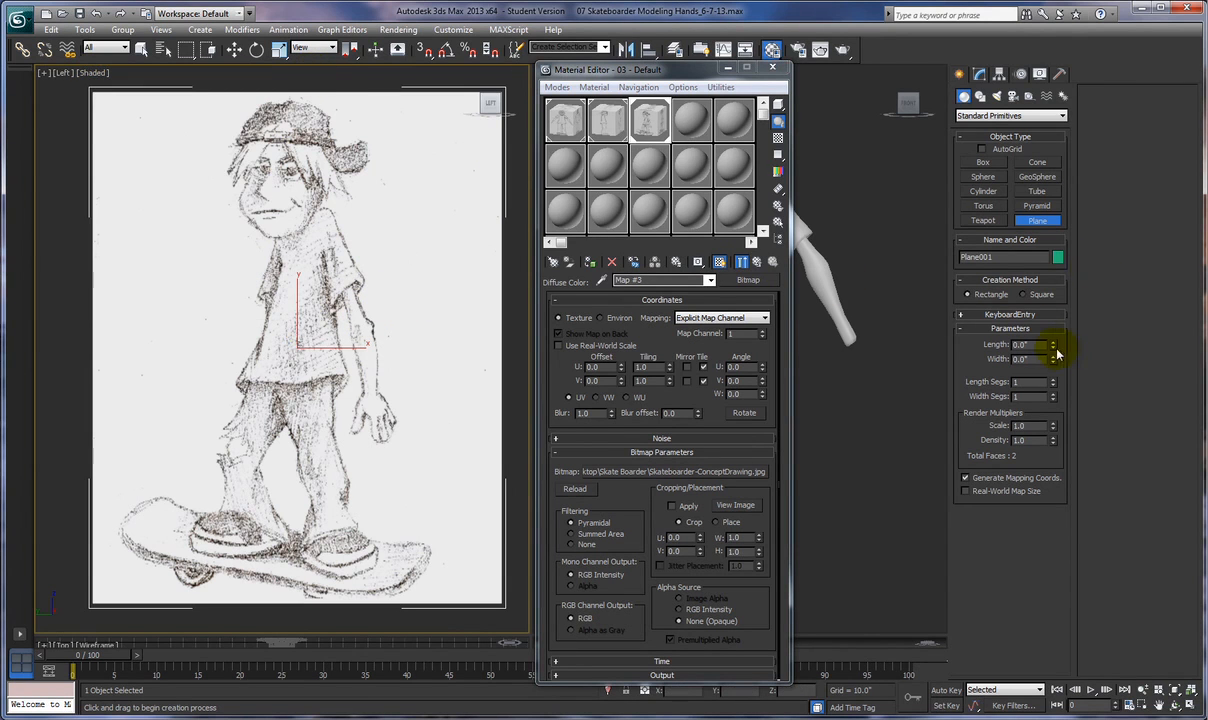
Show the plane's display properties and close the Material Editor
click(1040, 74)
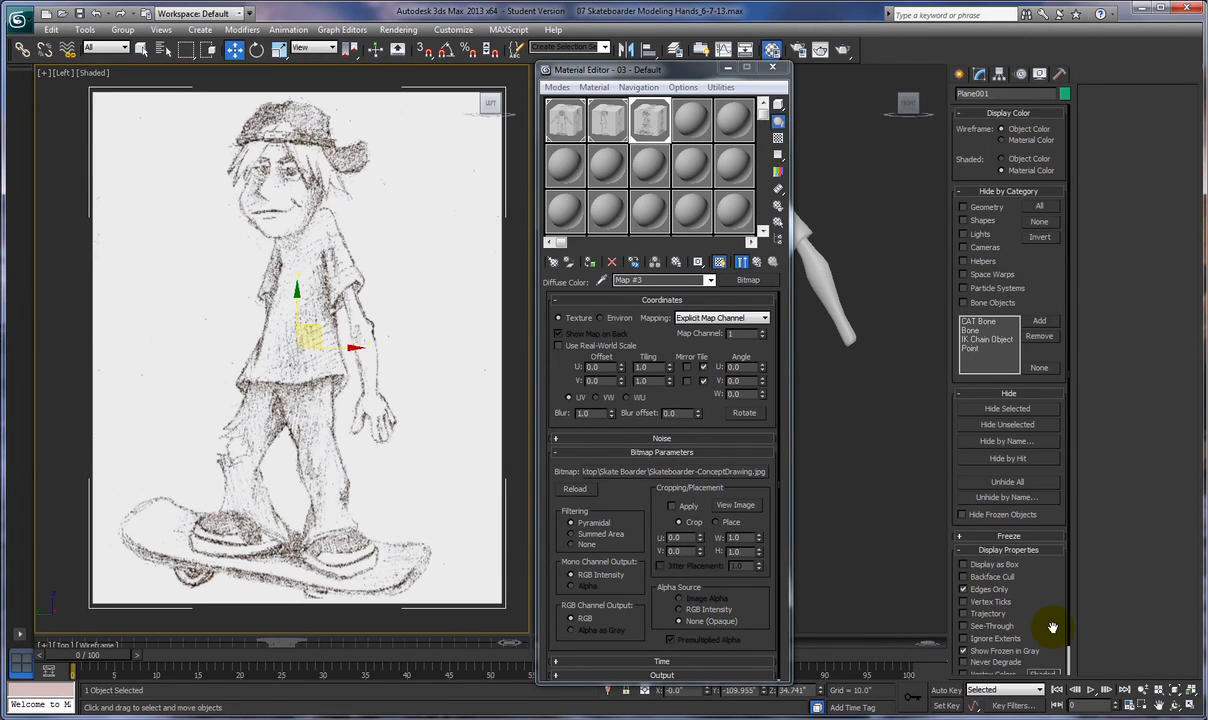
scroll(1052, 600, down, 2)
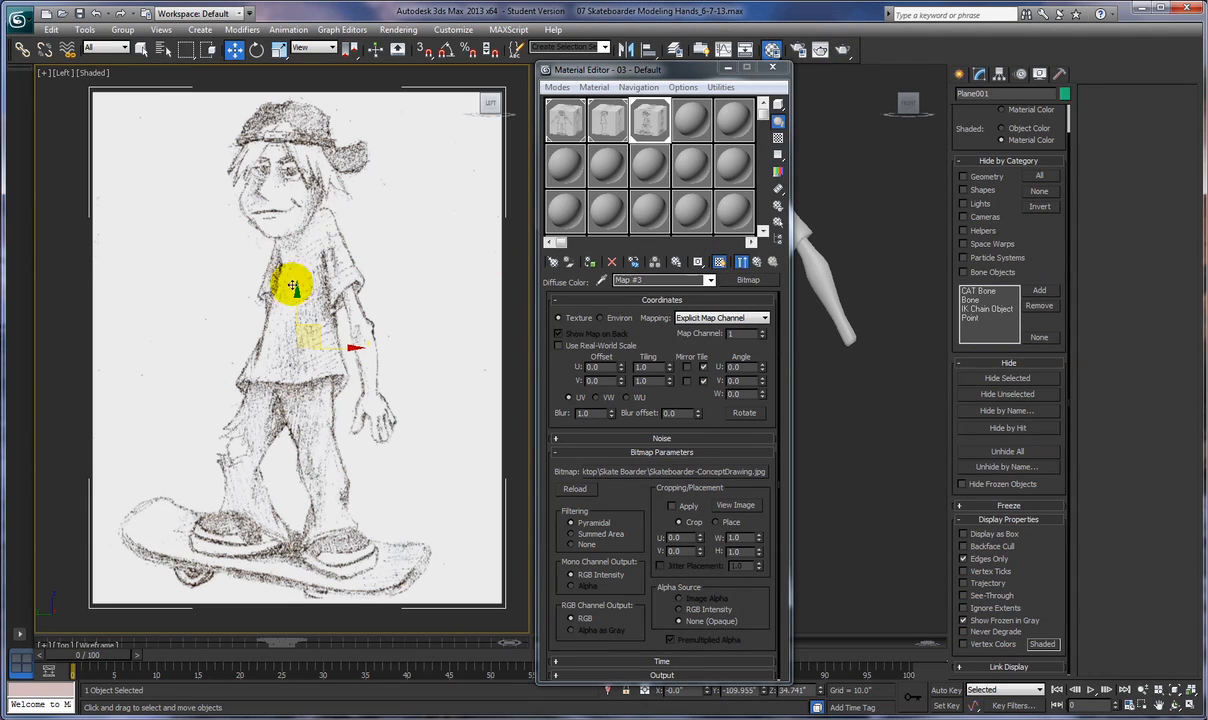
click(775, 69)
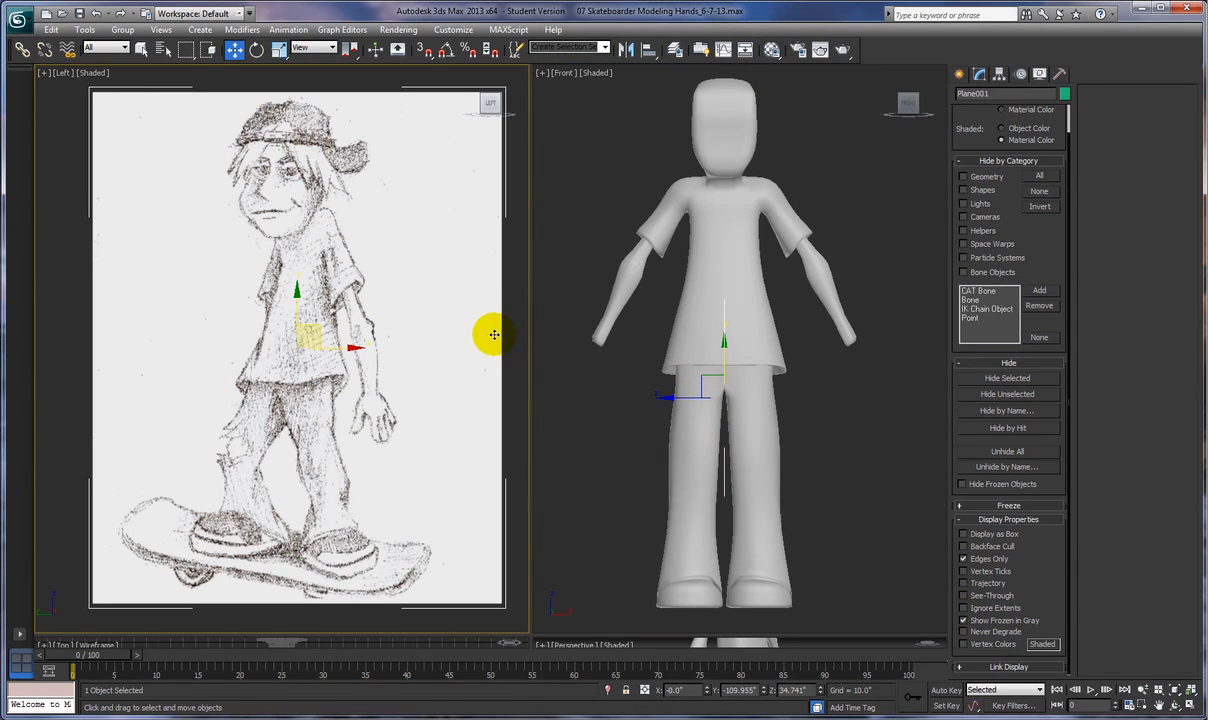
Switch the Front view to Perspective and narrow the Left viewport so it frames the concept drawing closely
right_click(574, 197)
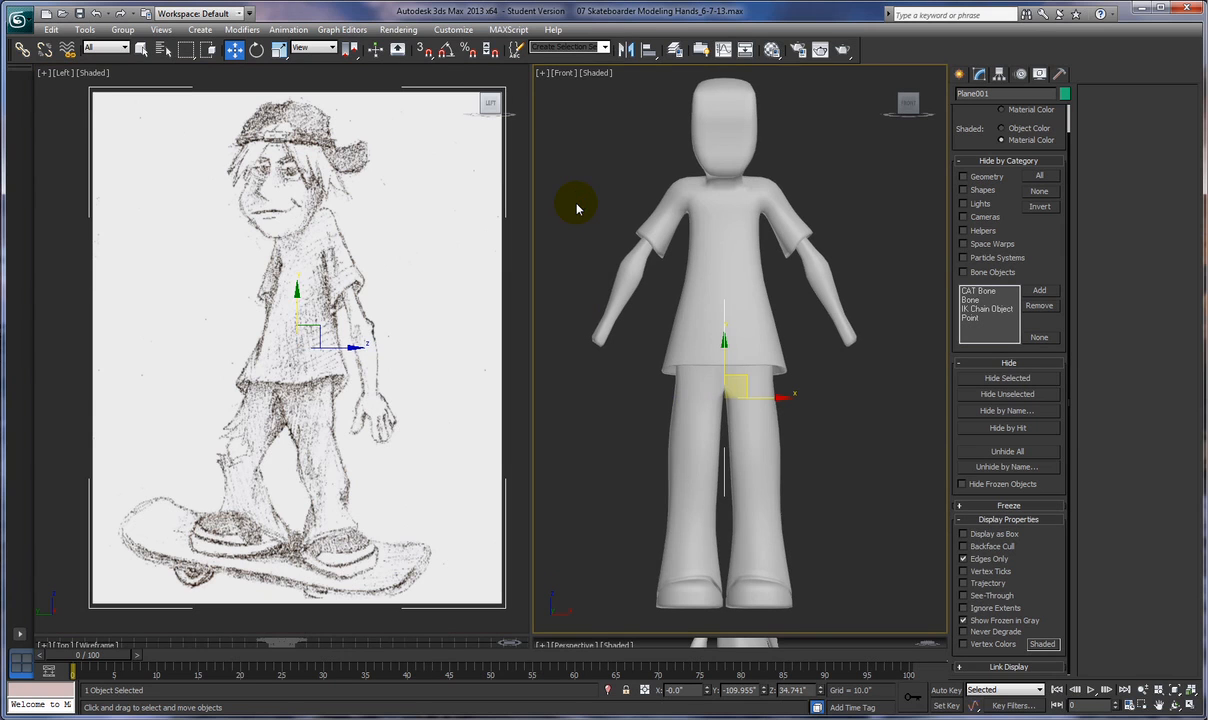
key(p)
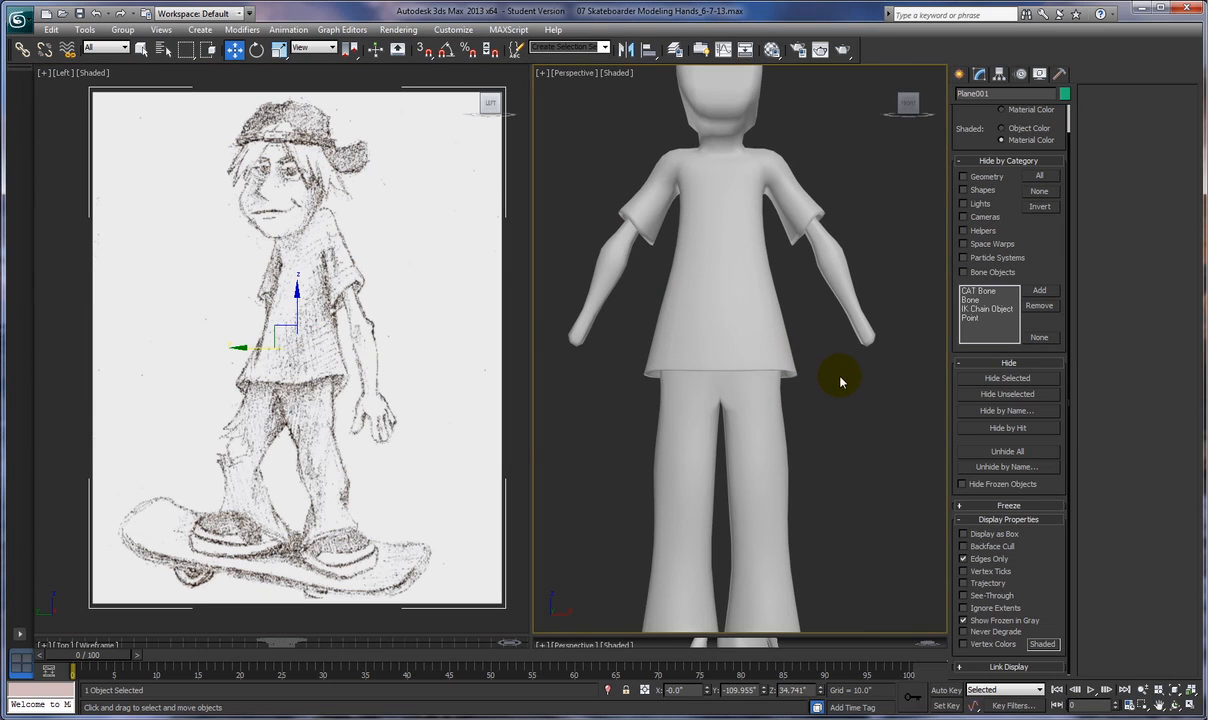
drag(526, 317, 445, 318)
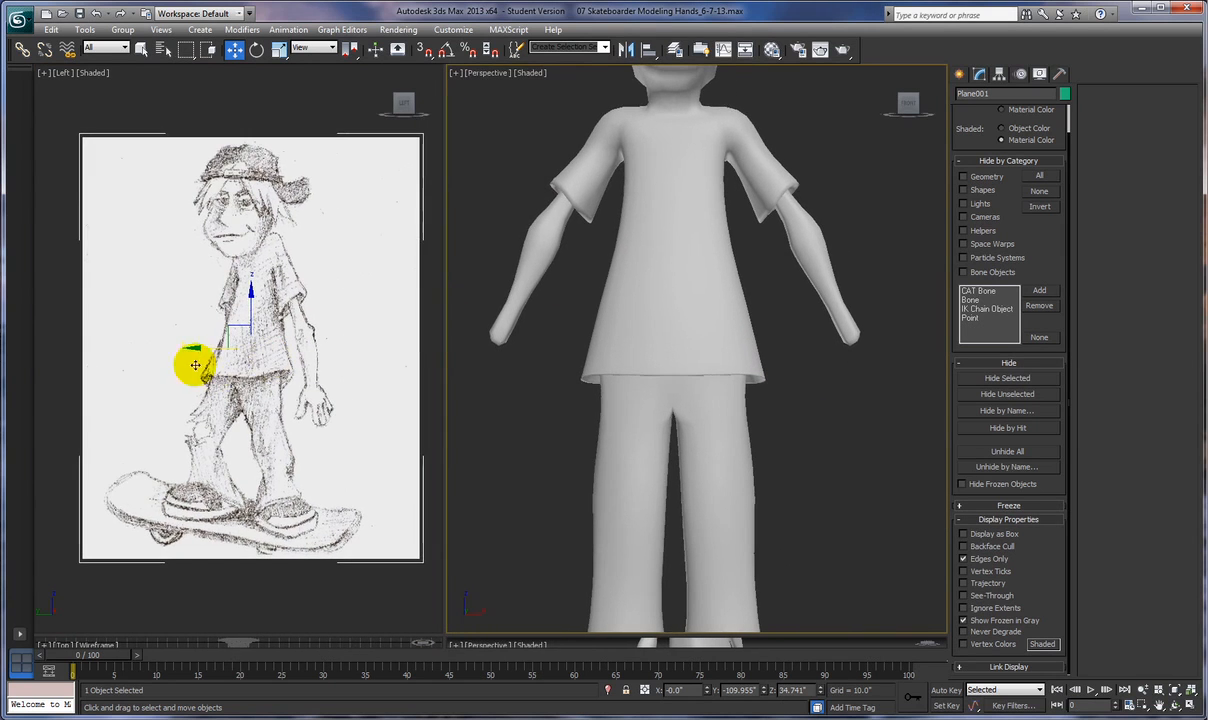
scroll(302, 410, up, 3)
scroll(298, 400, up, 2)
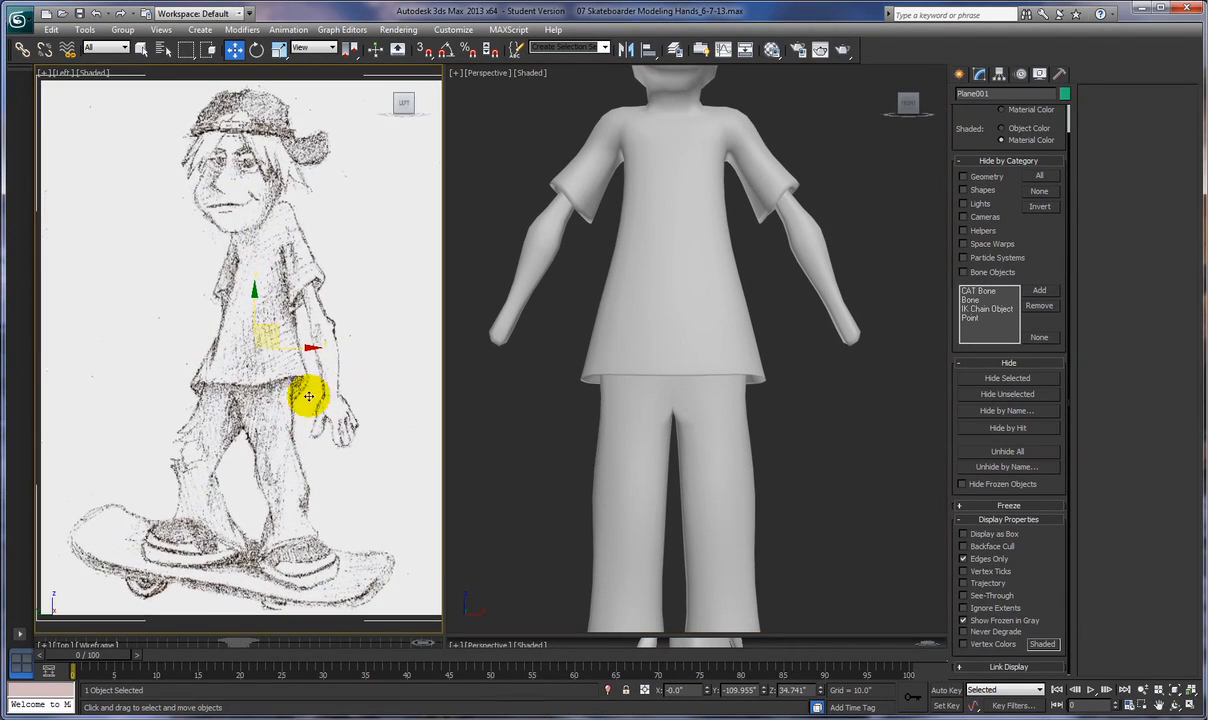
scroll(299, 400, up, 2)
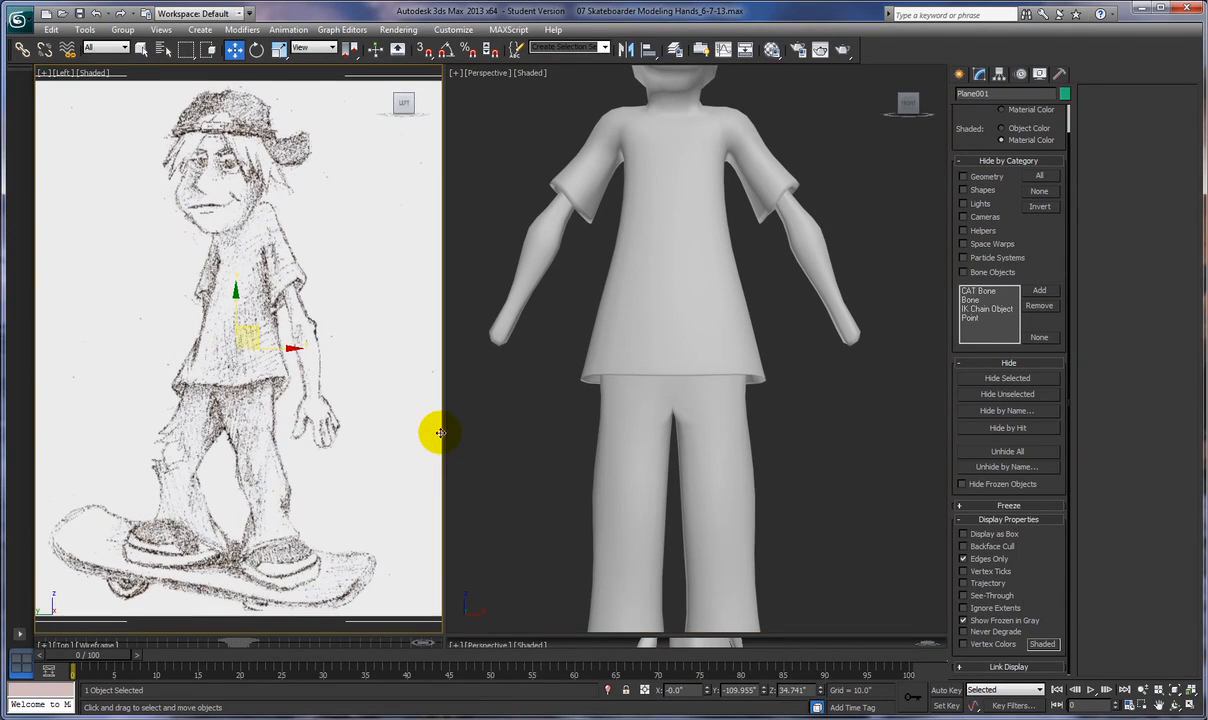
drag(443, 431, 428, 431)
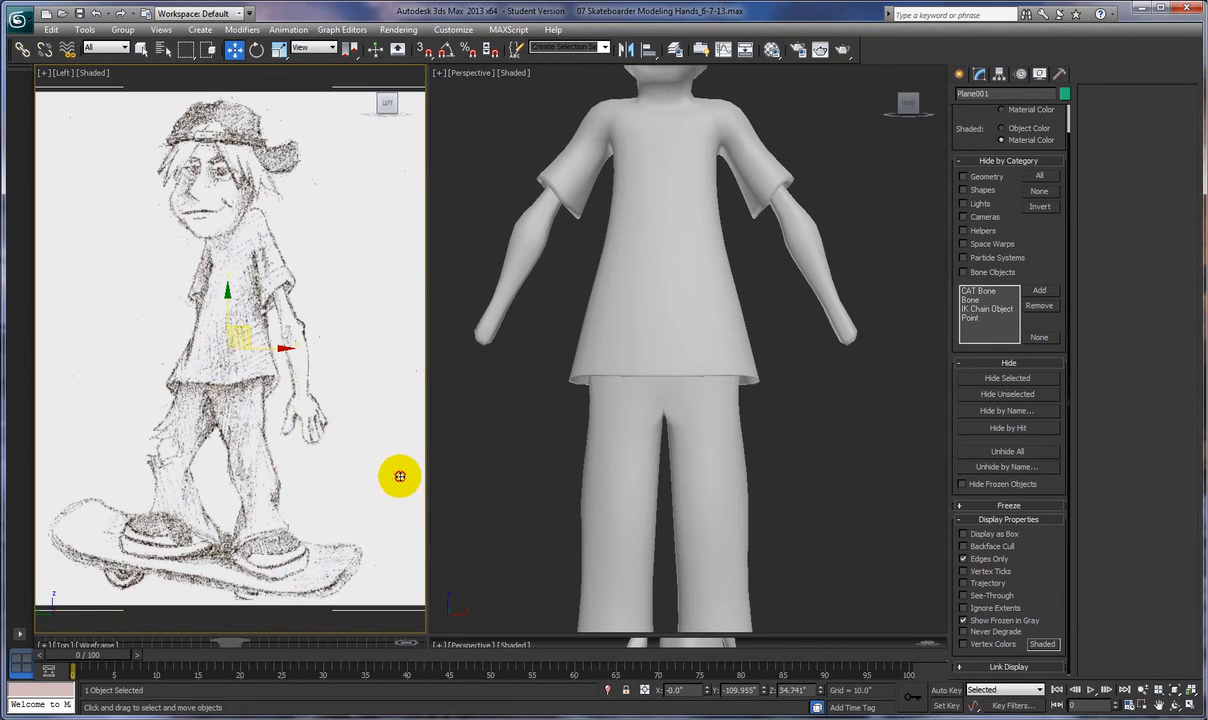
middle_drag(400, 476, 399, 466)
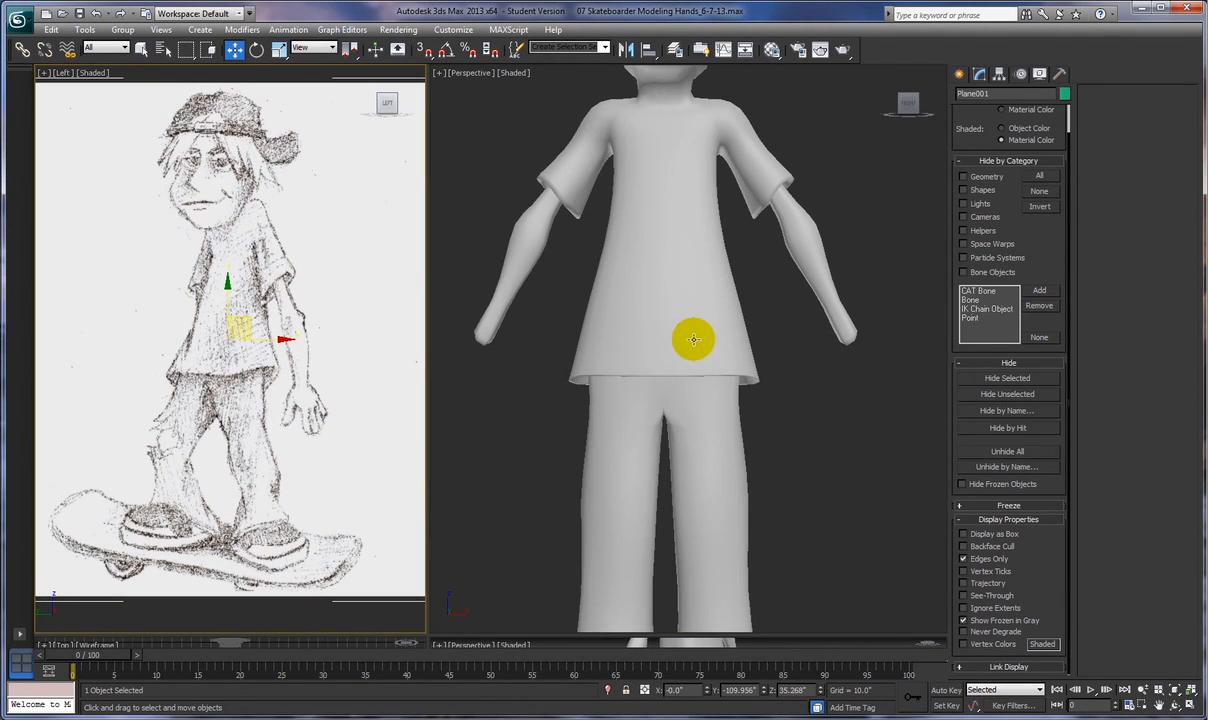
Move the concept drawing plane along the X axis to about -261", well away from the character
scroll(693, 340, down, 5)
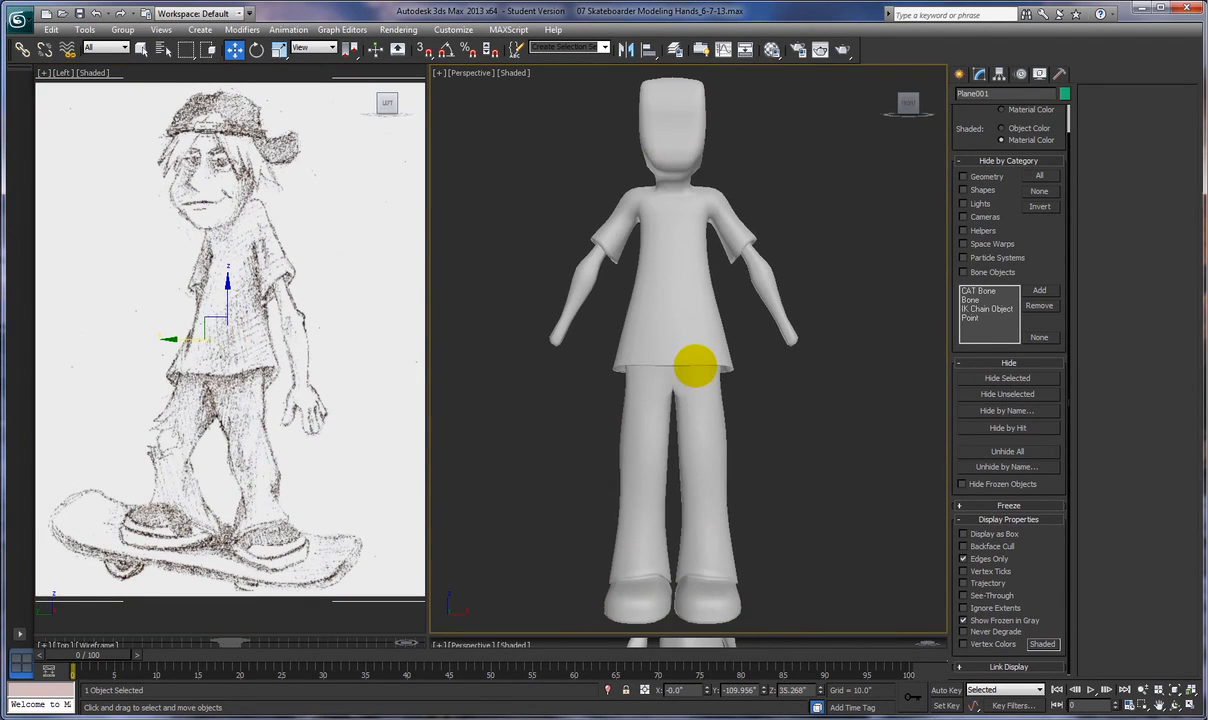
scroll(697, 369, down, 6)
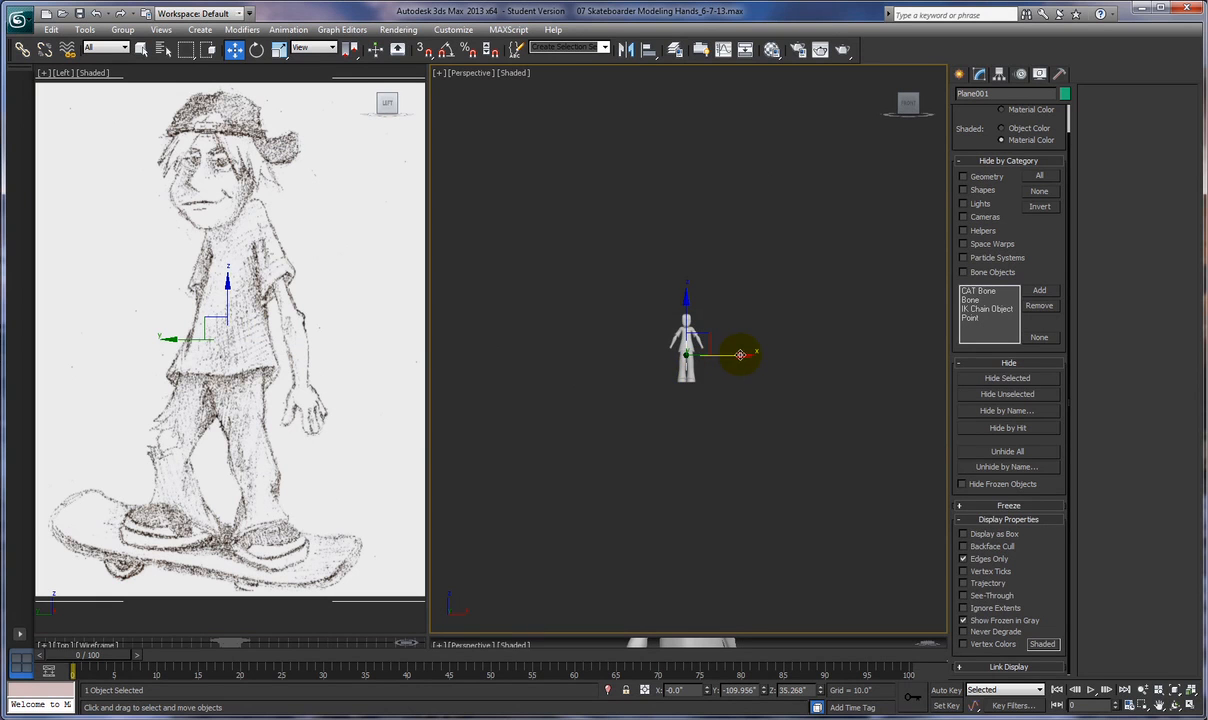
drag(742, 355, 499, 375)
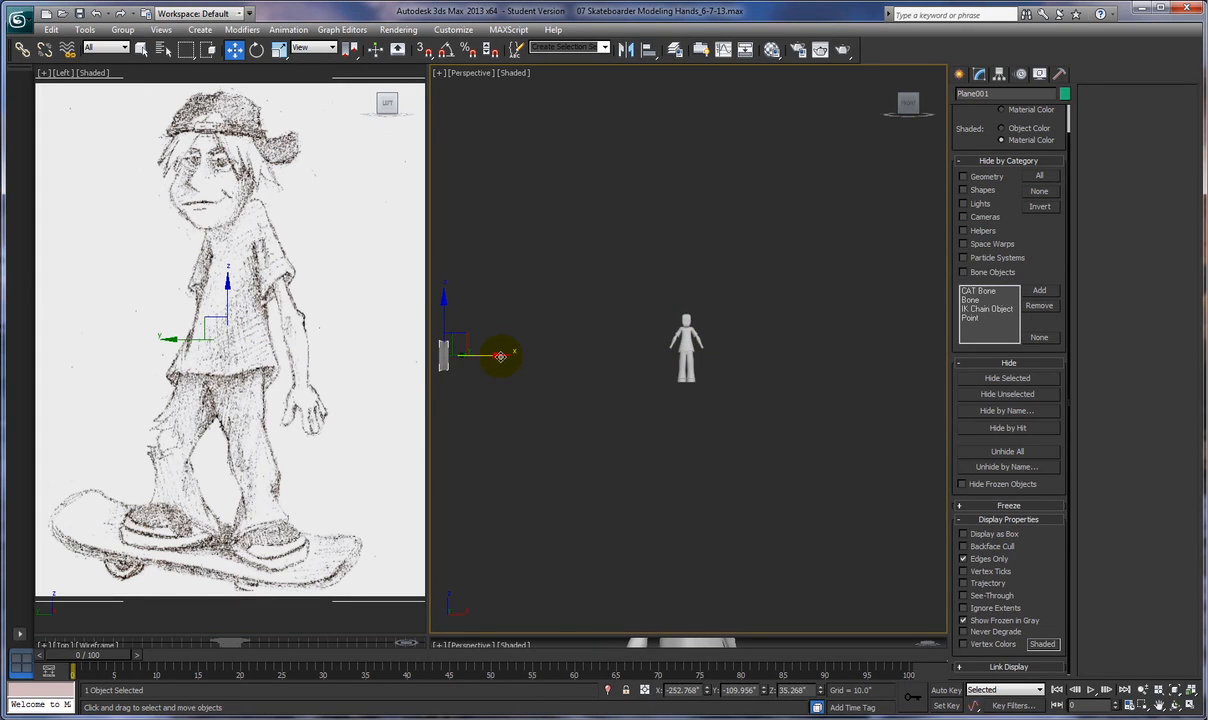
drag(500, 355, 492, 354)
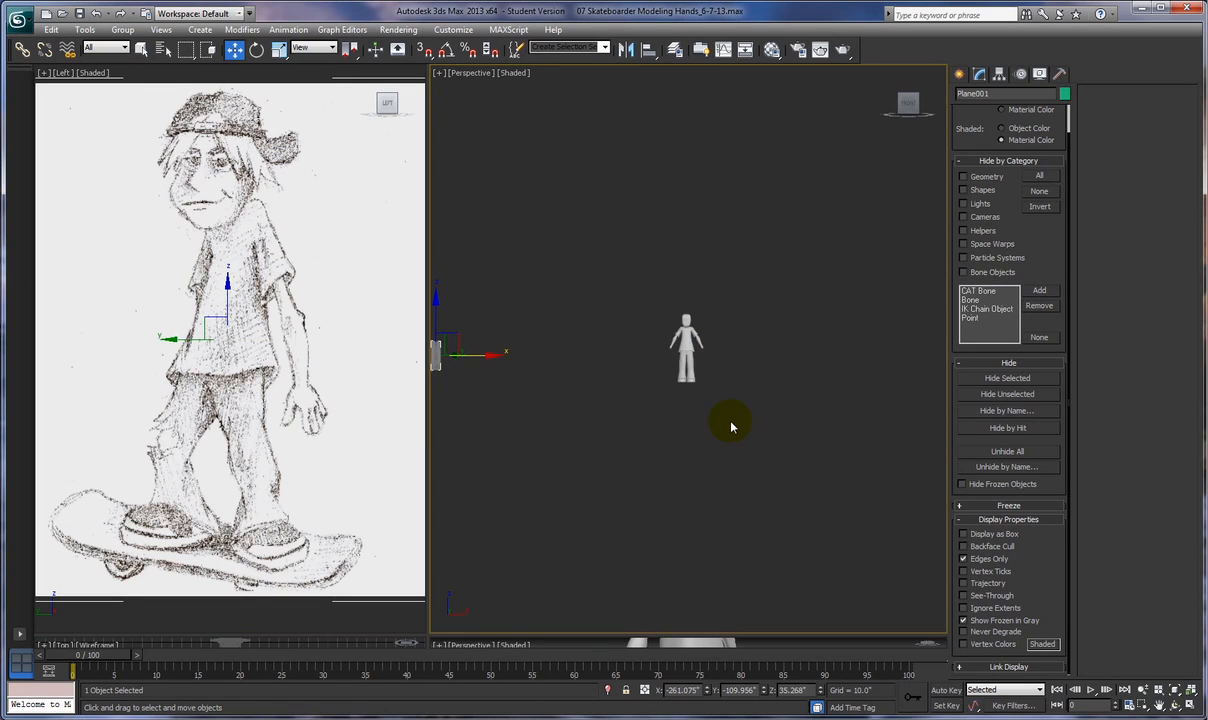
Select the character's body mesh and turn the Perspective view to see it from the side
scroll(731, 427, up, 8)
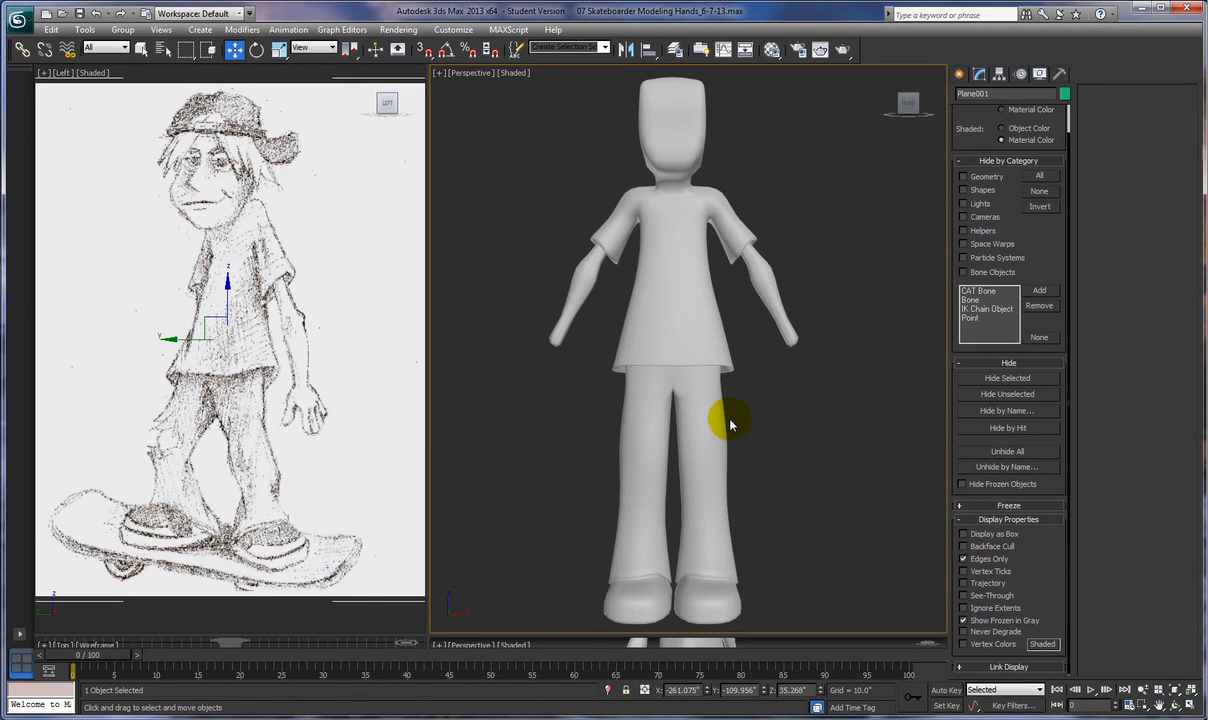
scroll(743, 429, down, 1)
mouse_move(739, 427)
alt+middle_down()
mouse_move(774, 437)
mouse_move(745, 435)
alt+middle_up()
click(650, 262)
alt+middle_drag(650, 262, 474, 329)
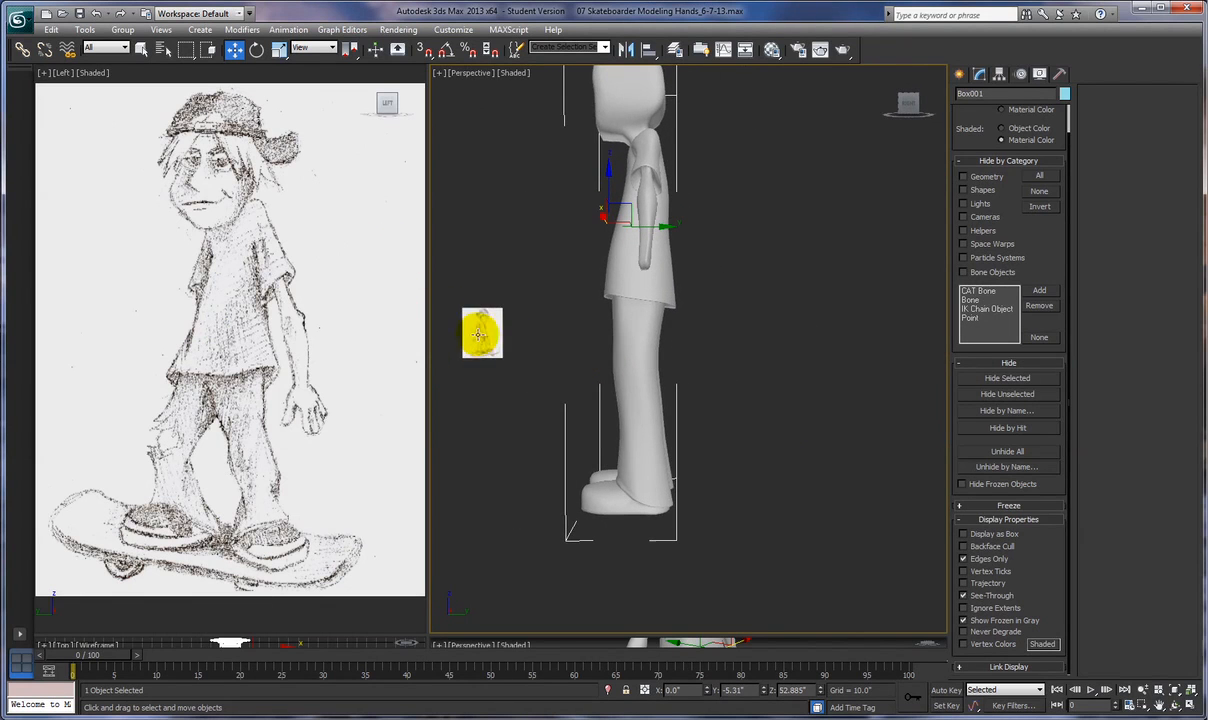
Go to the Vertex level of the body's Editable Poly, showing the end result with MeshSmooth turned off
alt+middle_drag(542, 383, 700, 392)
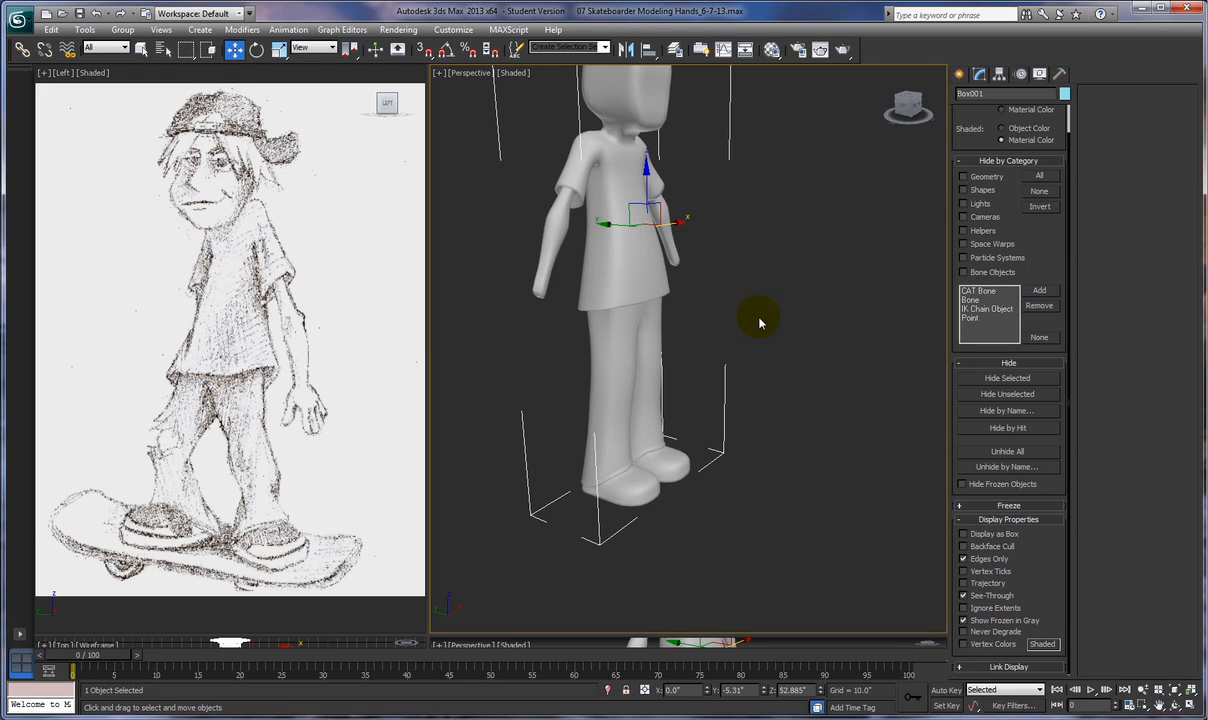
middle_drag(792, 323, 798, 405)
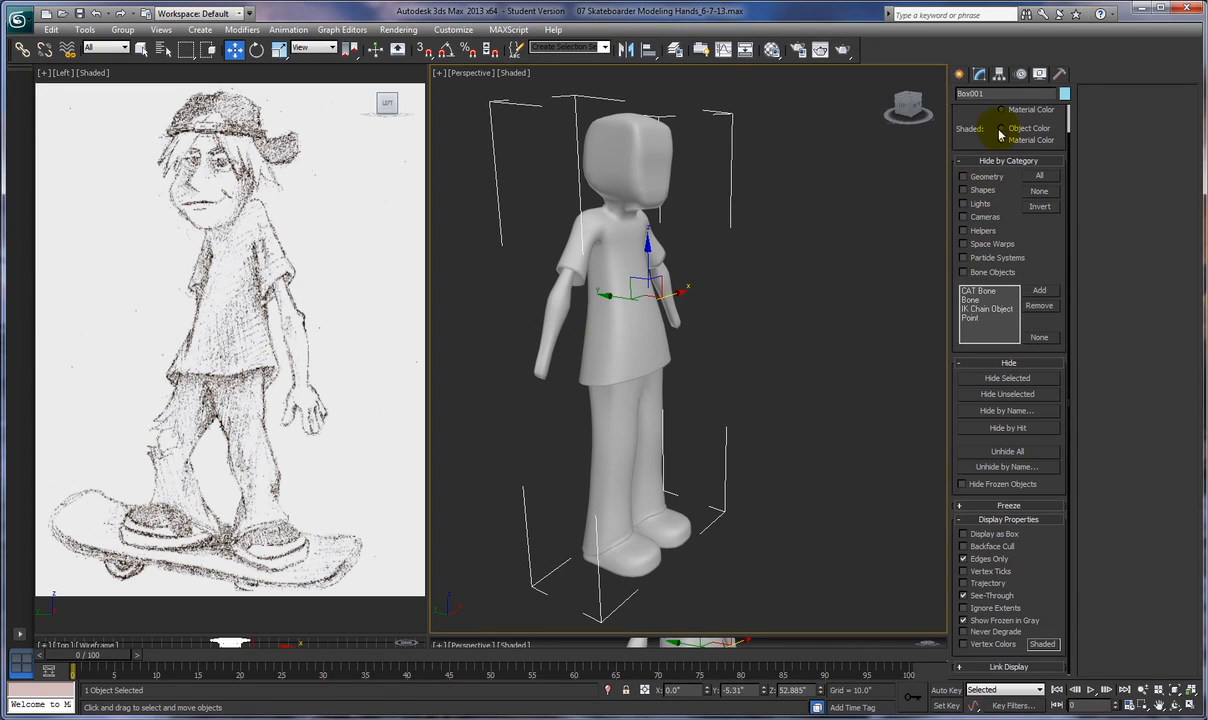
click(980, 75)
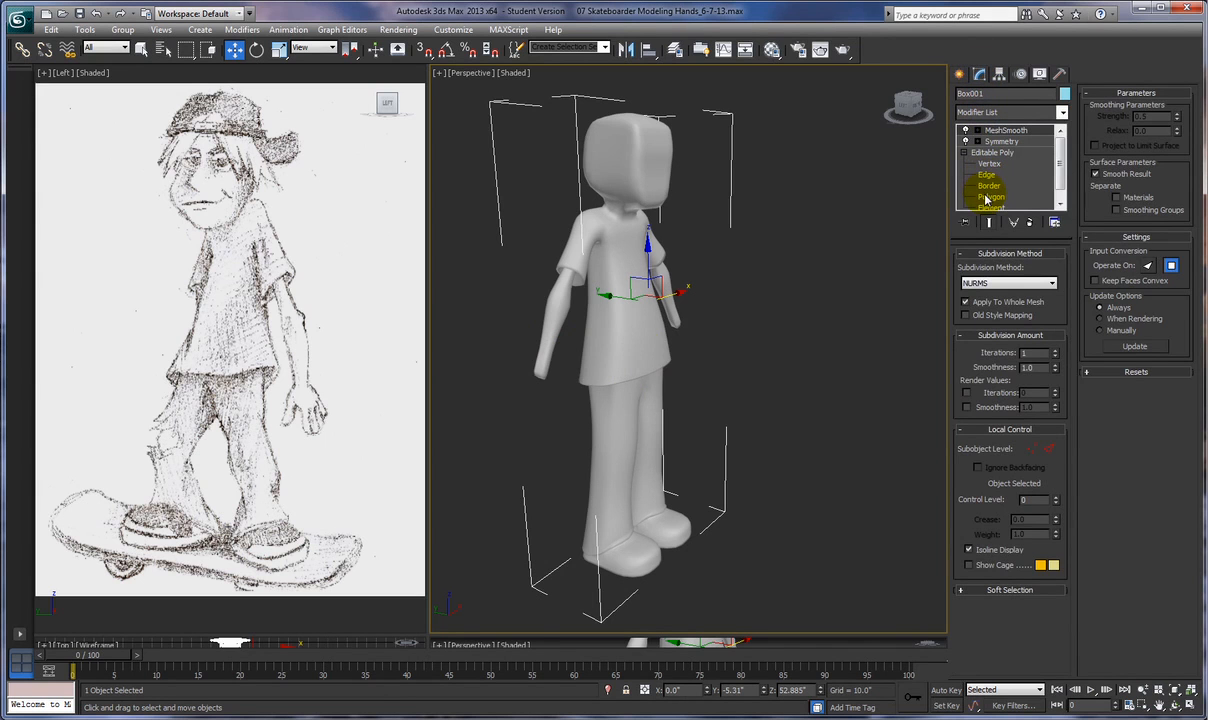
click(988, 163)
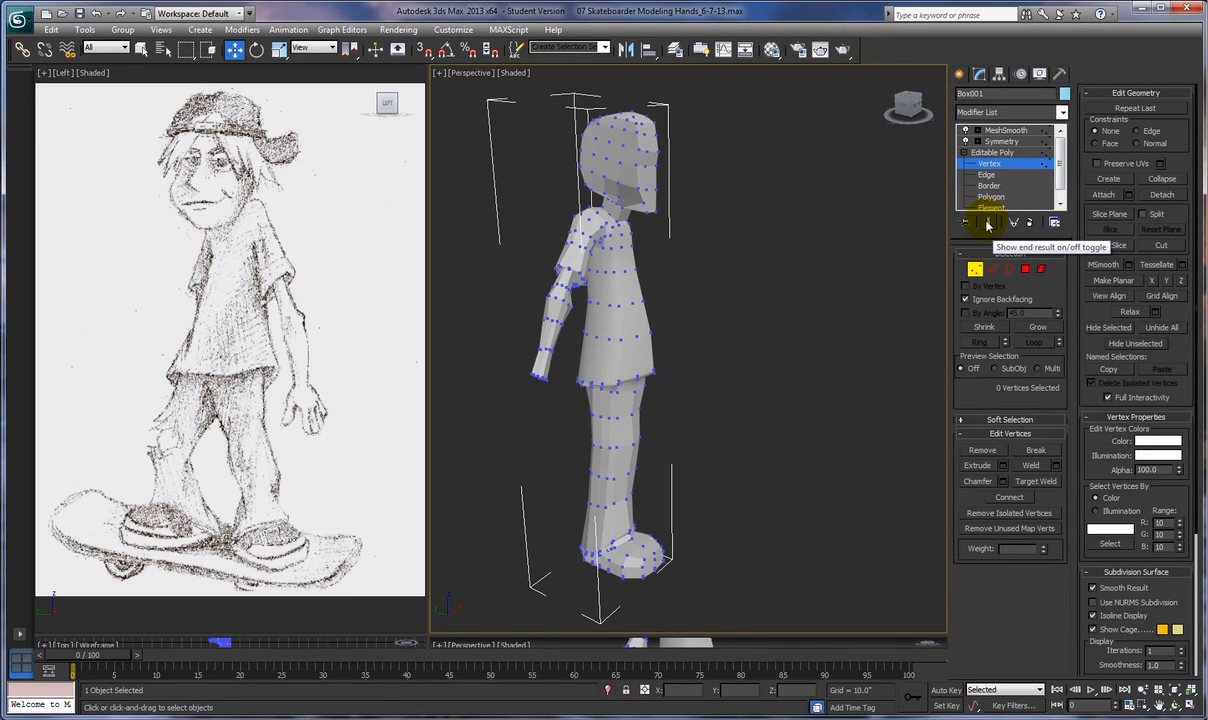
click(988, 224)
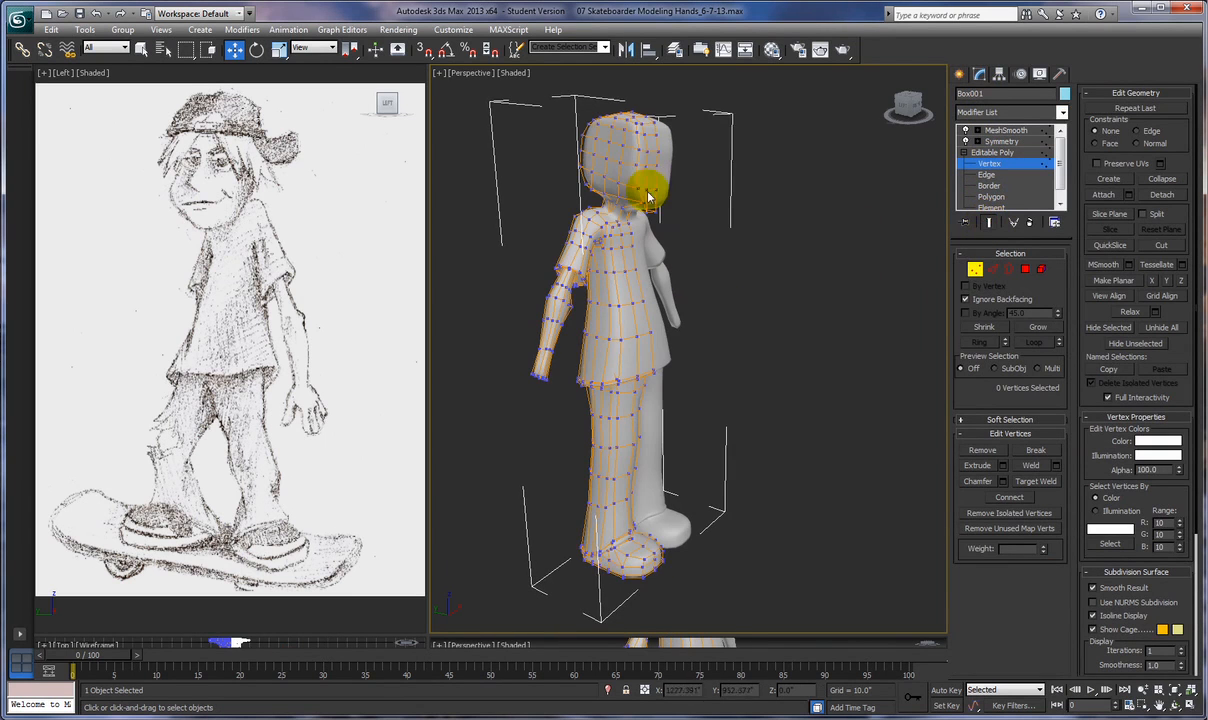
click(966, 131)
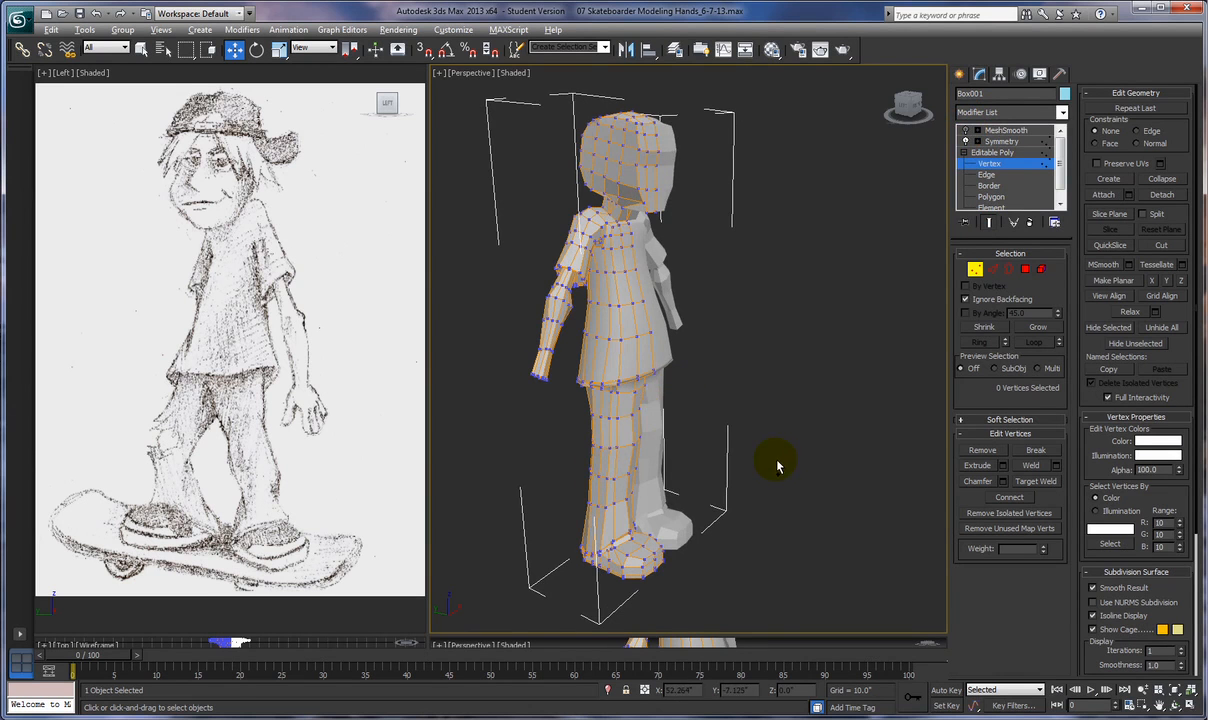
Select a corner vertex at the wrist end of the arm and try adjusting its position
scroll(778, 465, up, 5)
scroll(820, 385, down, 2)
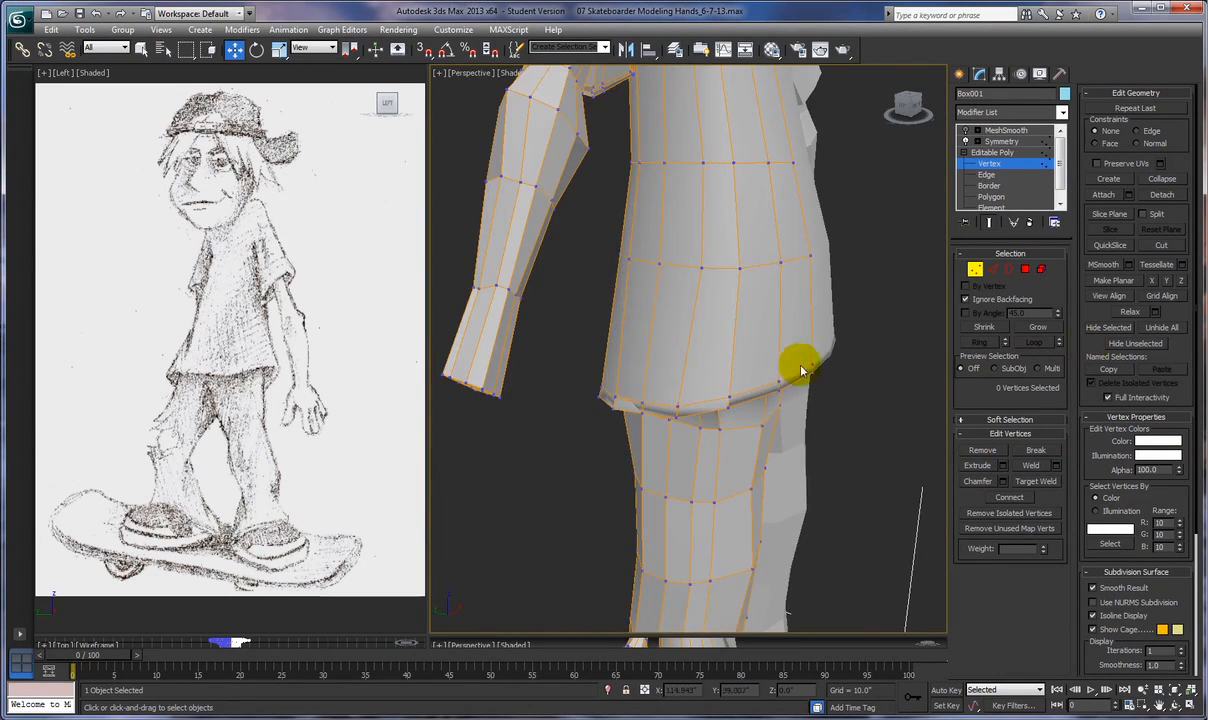
alt+middle_drag(706, 450, 685, 574)
middle_drag(685, 499, 668, 543)
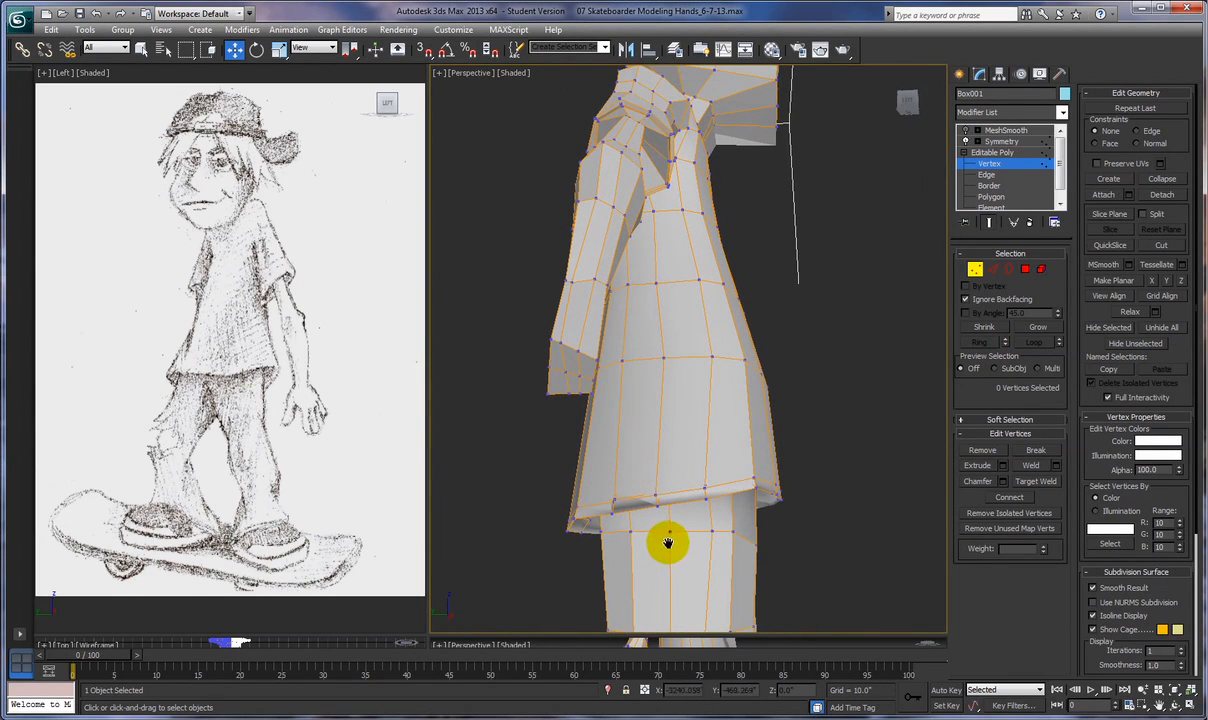
click(547, 338)
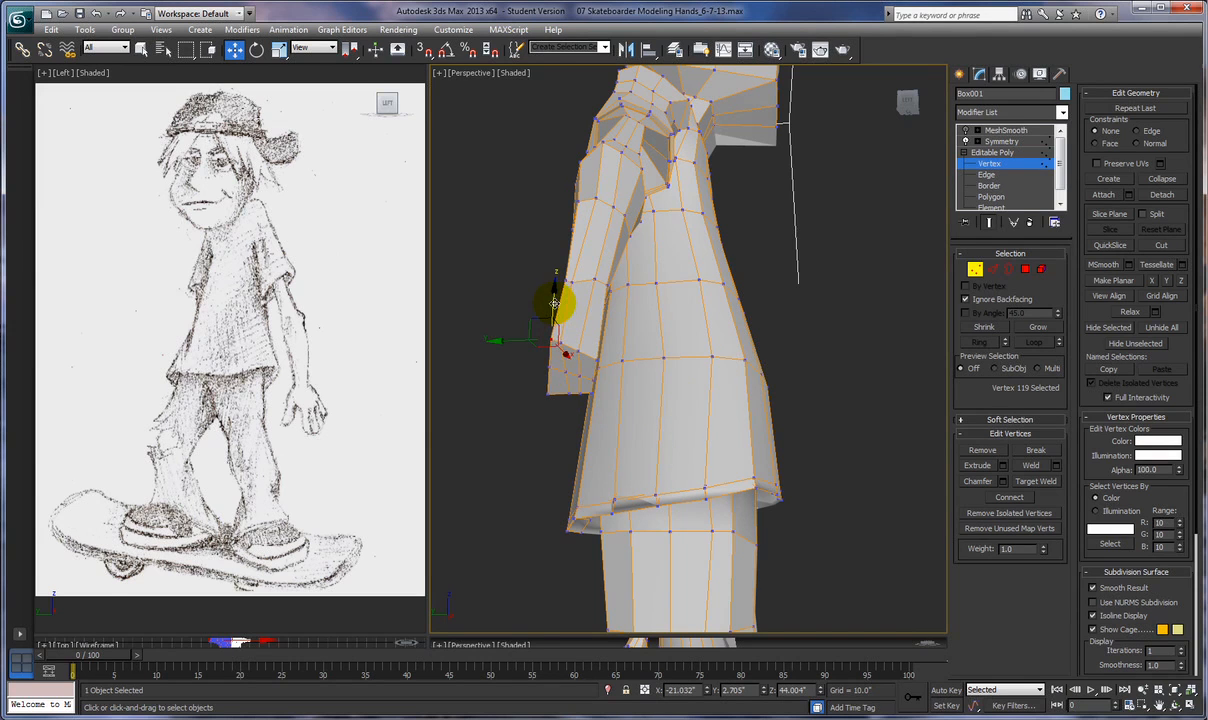
click(561, 344)
drag(553, 338, 544, 334)
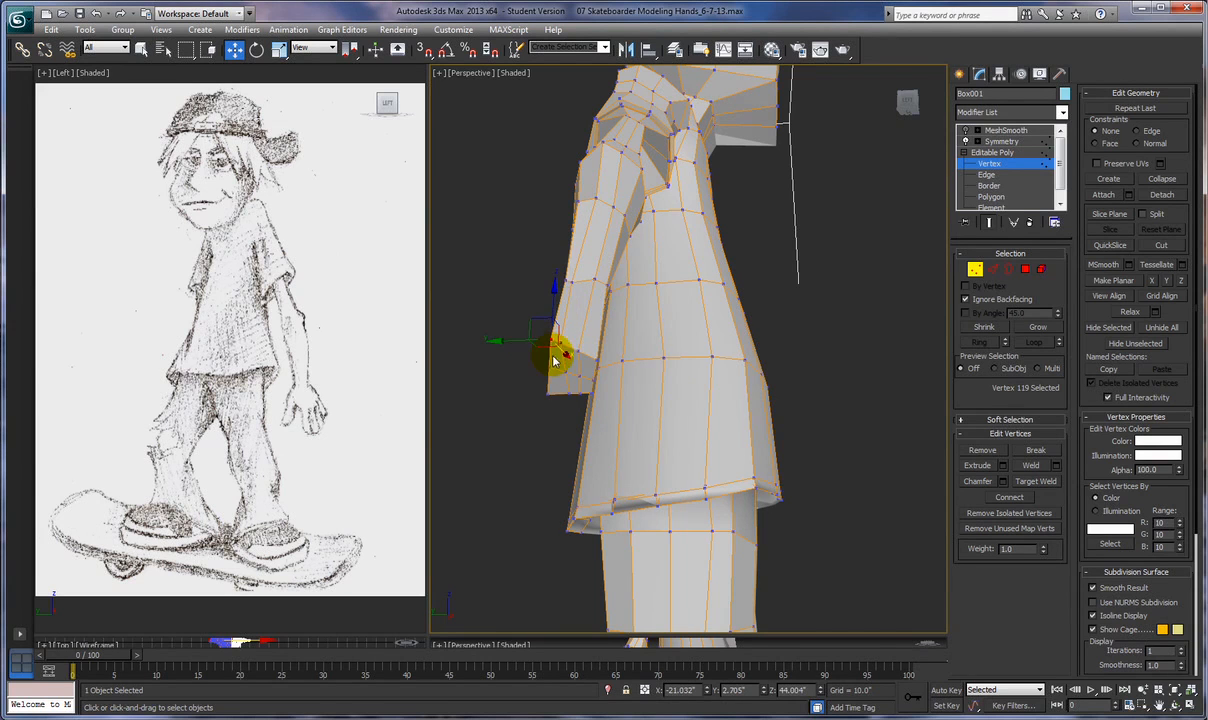
Switch to the Polygon level and select the six polygons capping the wrist end of the arm
click(996, 272)
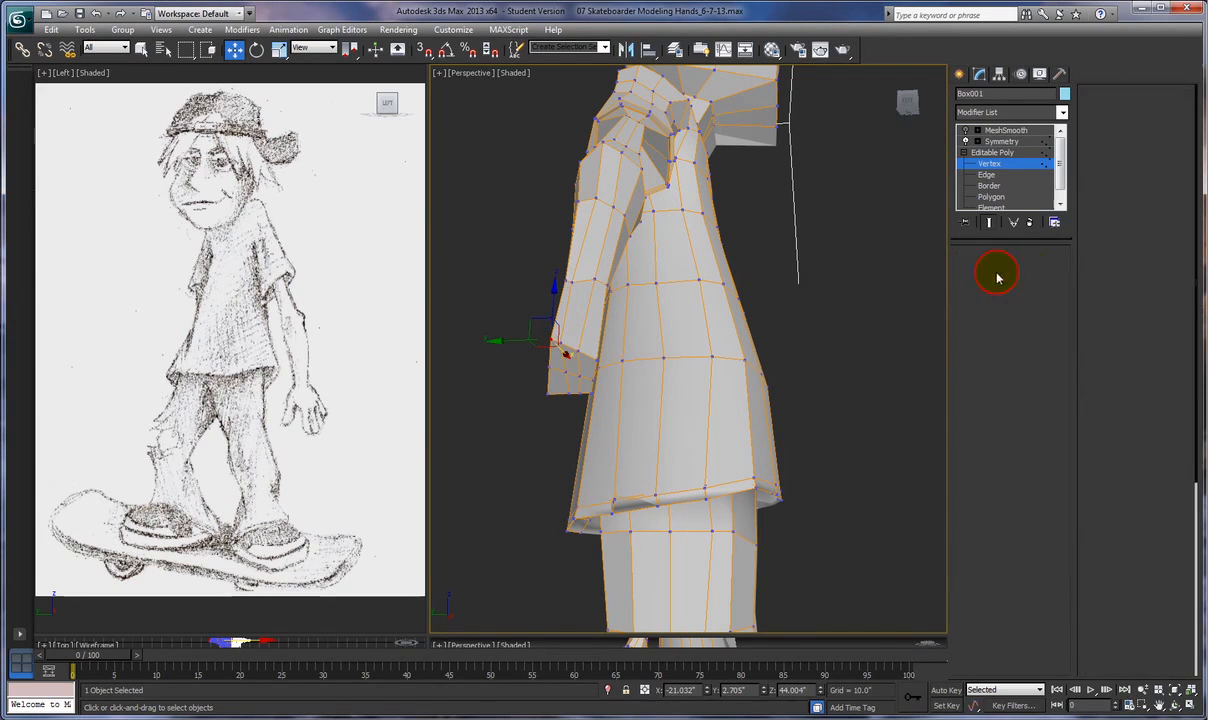
click(561, 359)
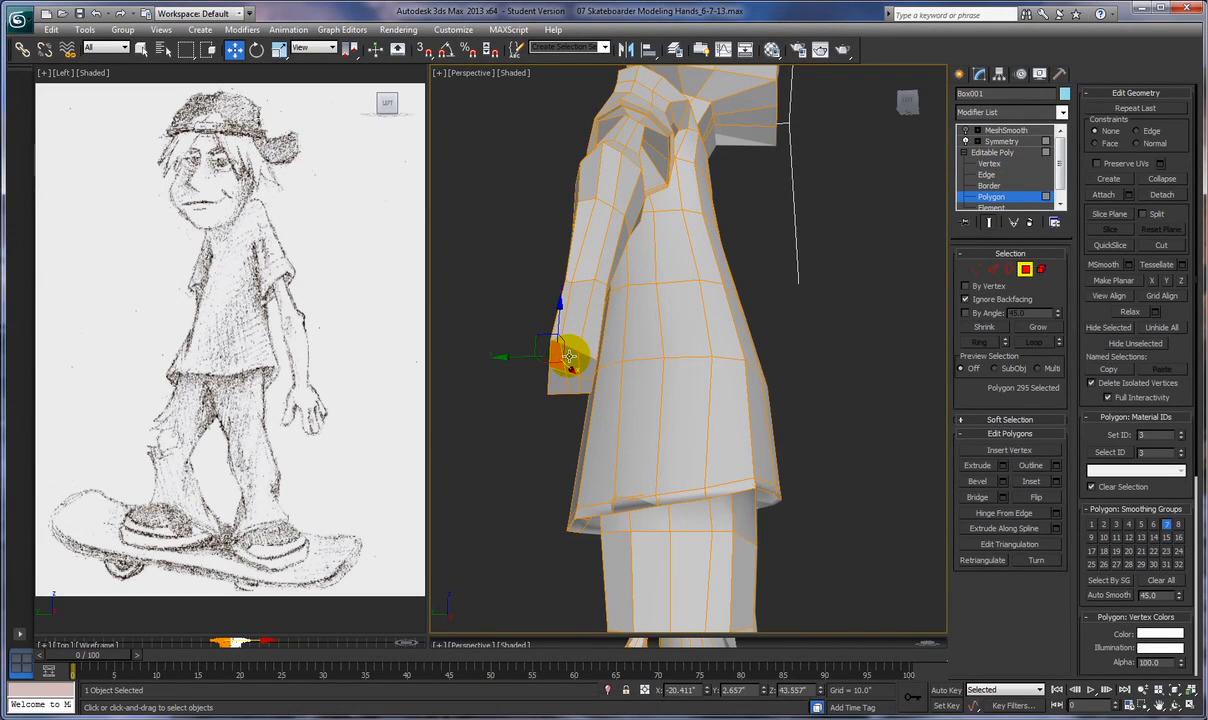
ctrl+click(570, 357)
ctrl+click(586, 366)
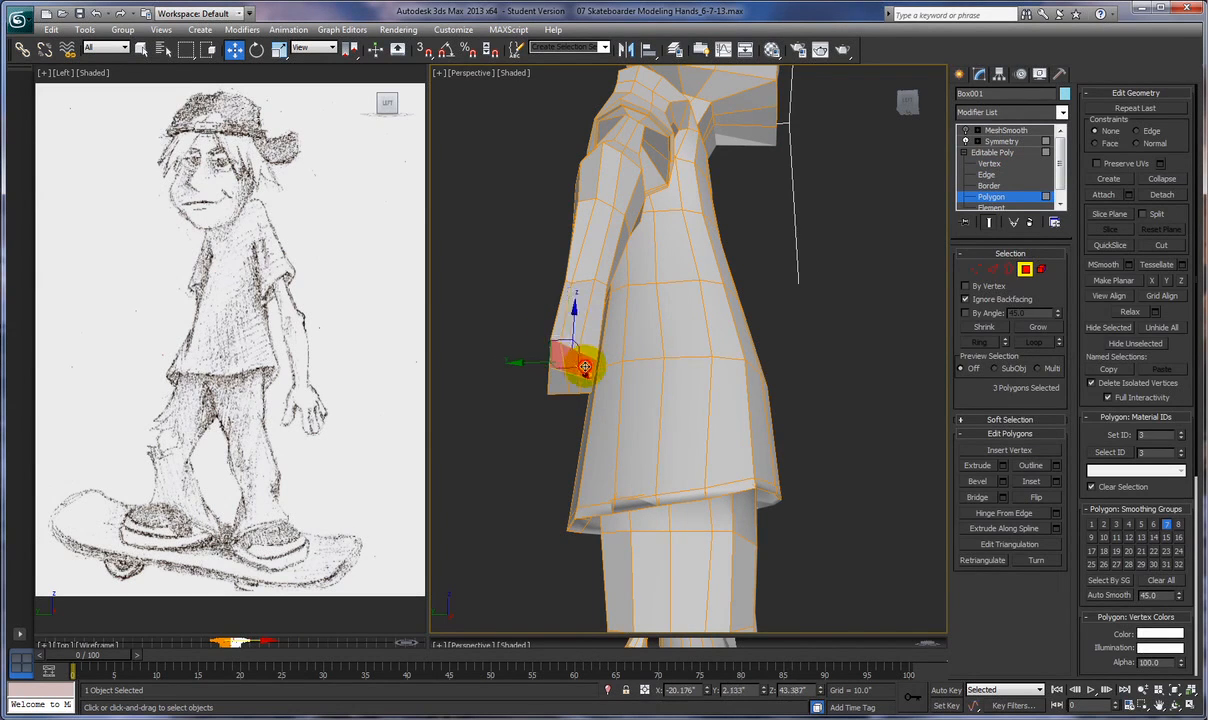
ctrl+click(575, 378)
ctrl+click(556, 370)
ctrl+click(560, 384)
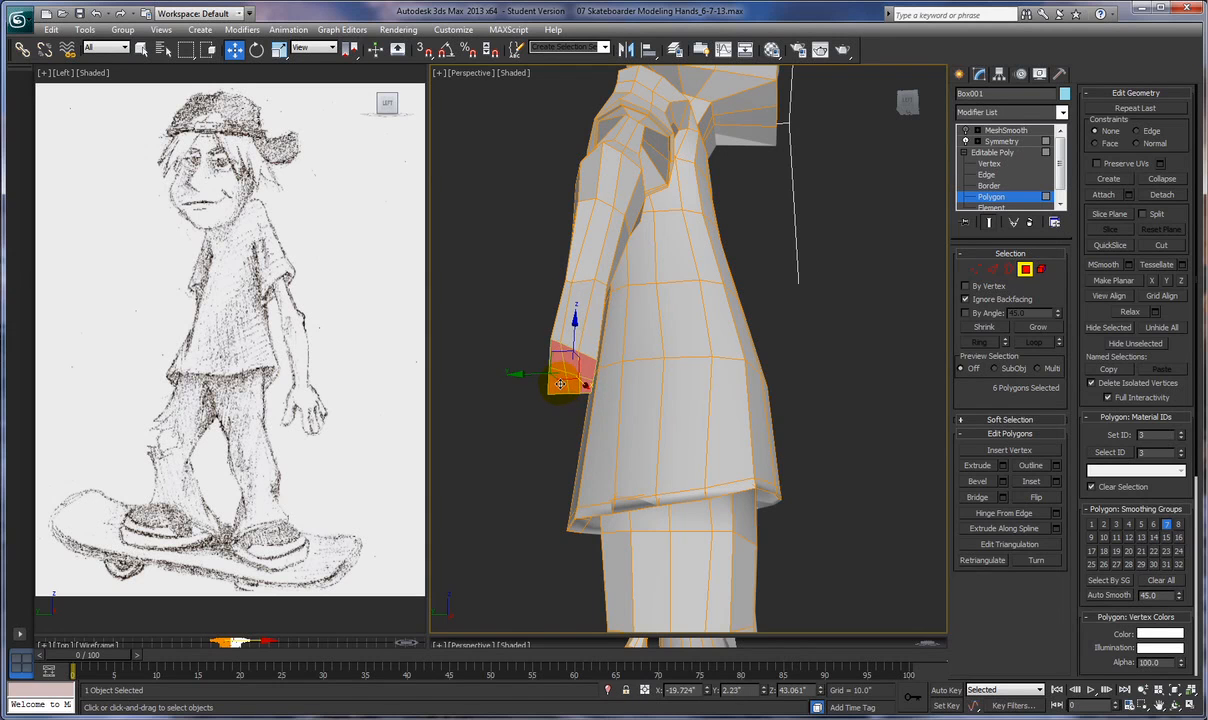
Scale the six wrist cap polygons down along their Y axis using the Local reference coordinate system
right_click(840, 343)
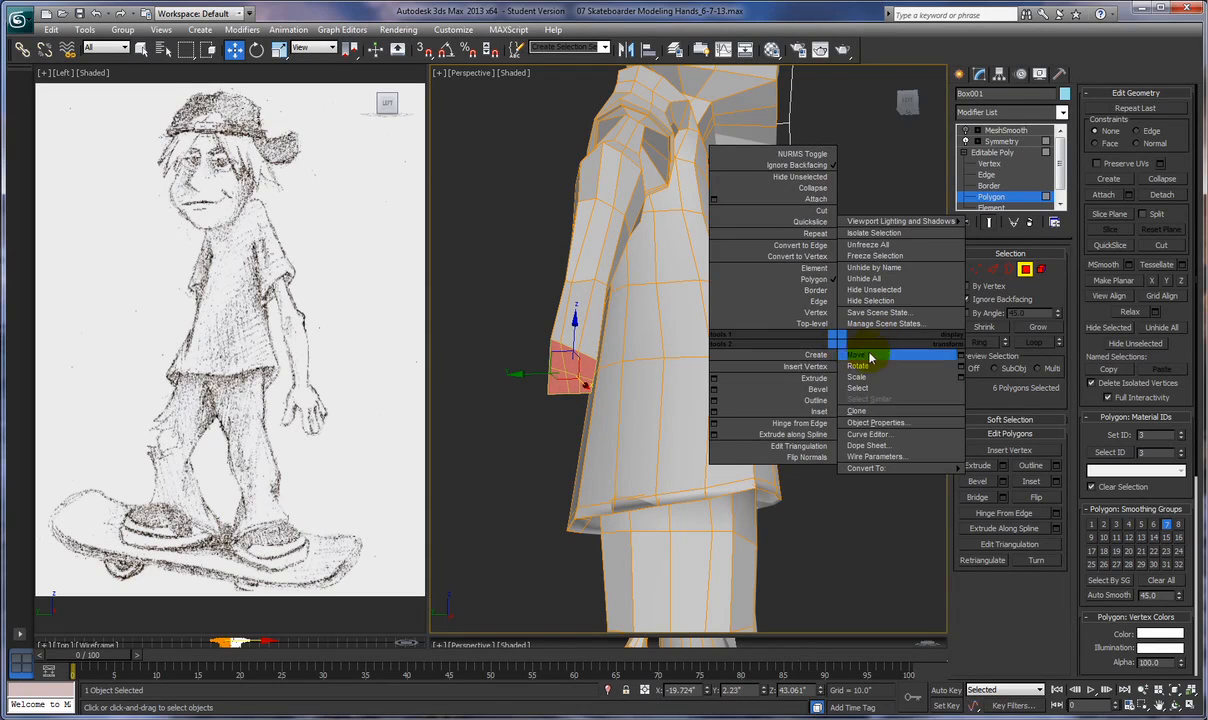
click(856, 378)
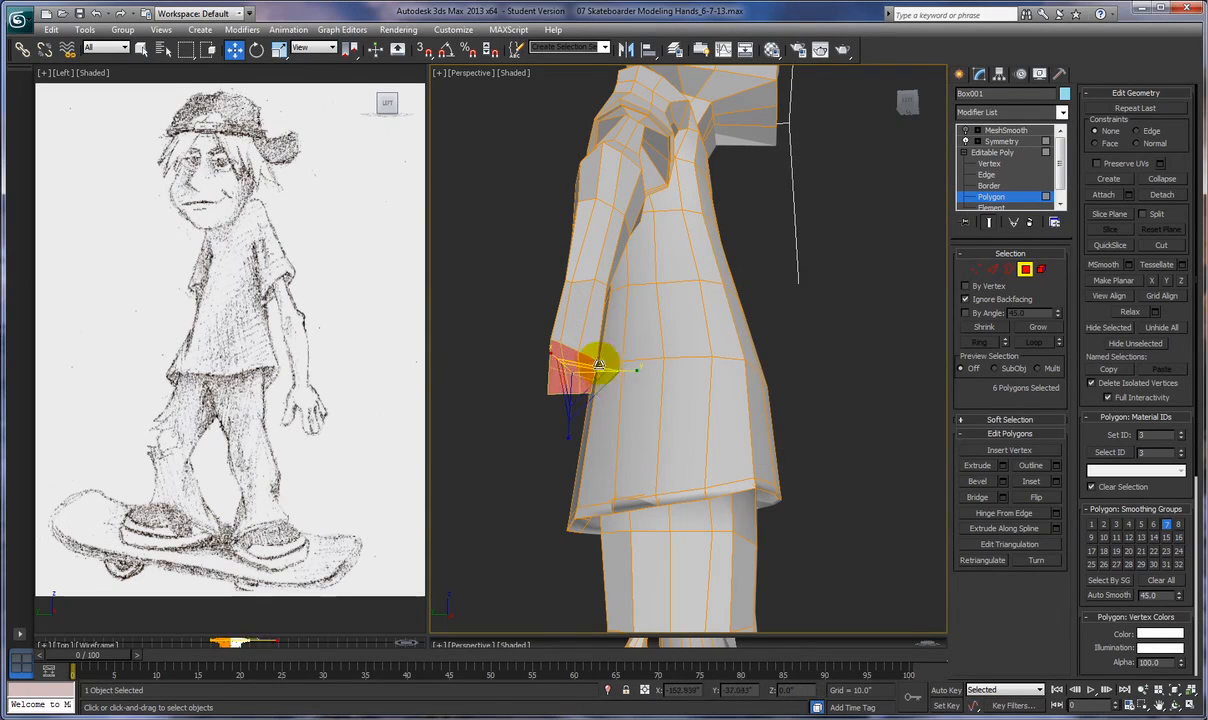
drag(567, 385, 598, 334)
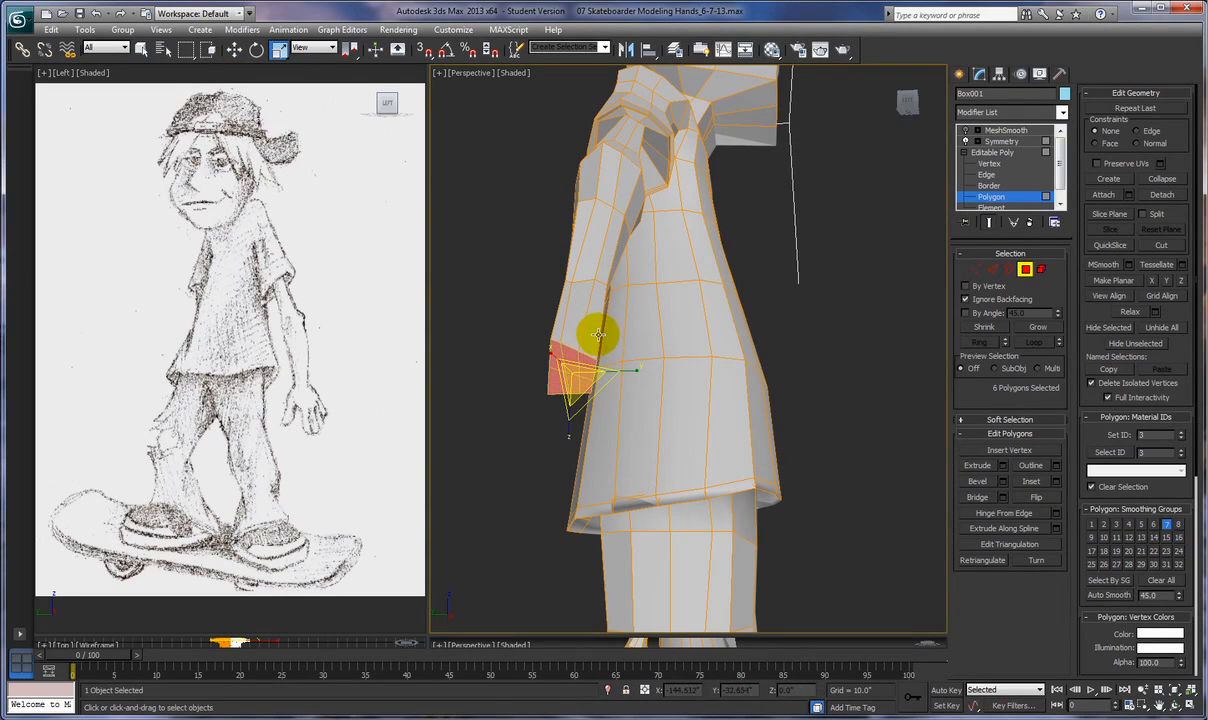
click(315, 48)
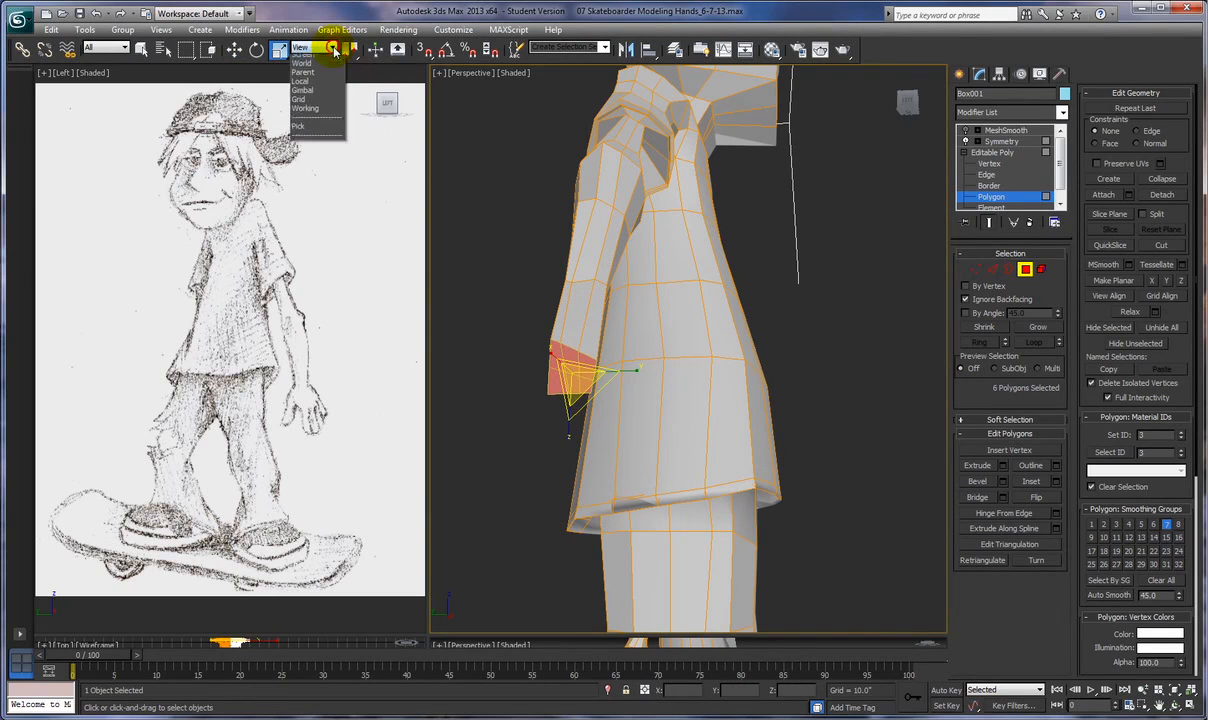
click(302, 95)
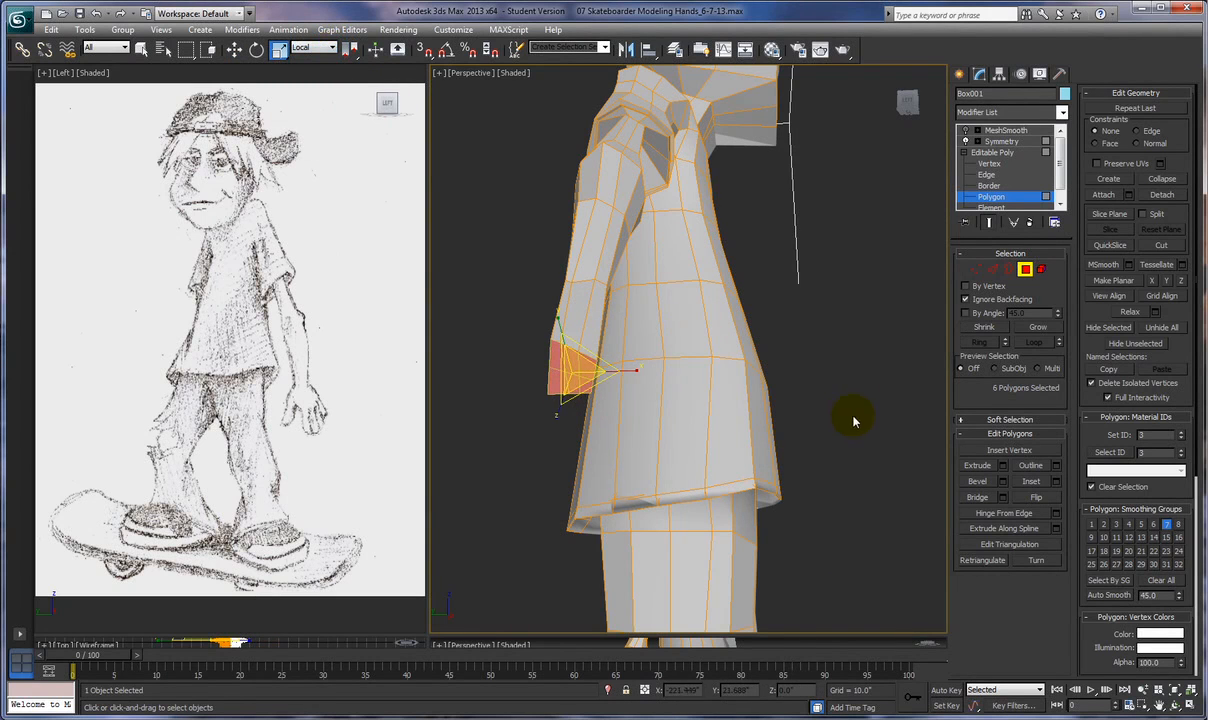
alt+middle_drag(943, 372, 898, 307)
key(super)
key(Escape)
drag(570, 315, 575, 400)
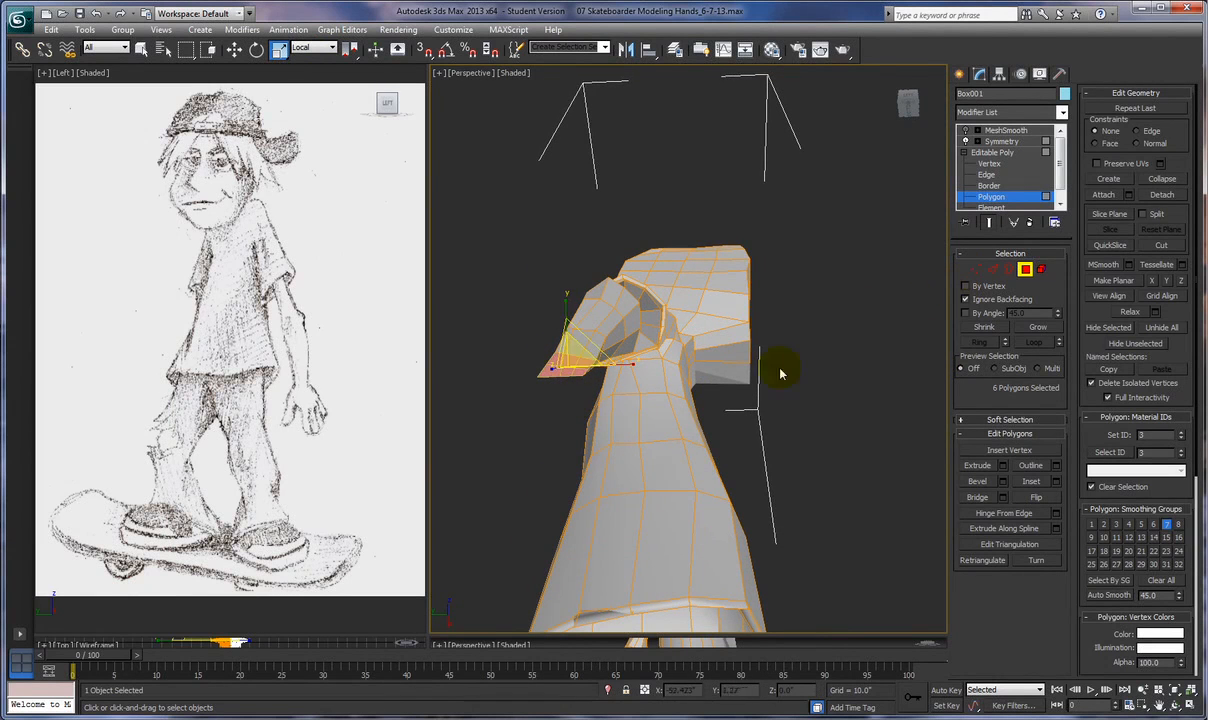
alt+middle_drag(897, 298, 833, 338)
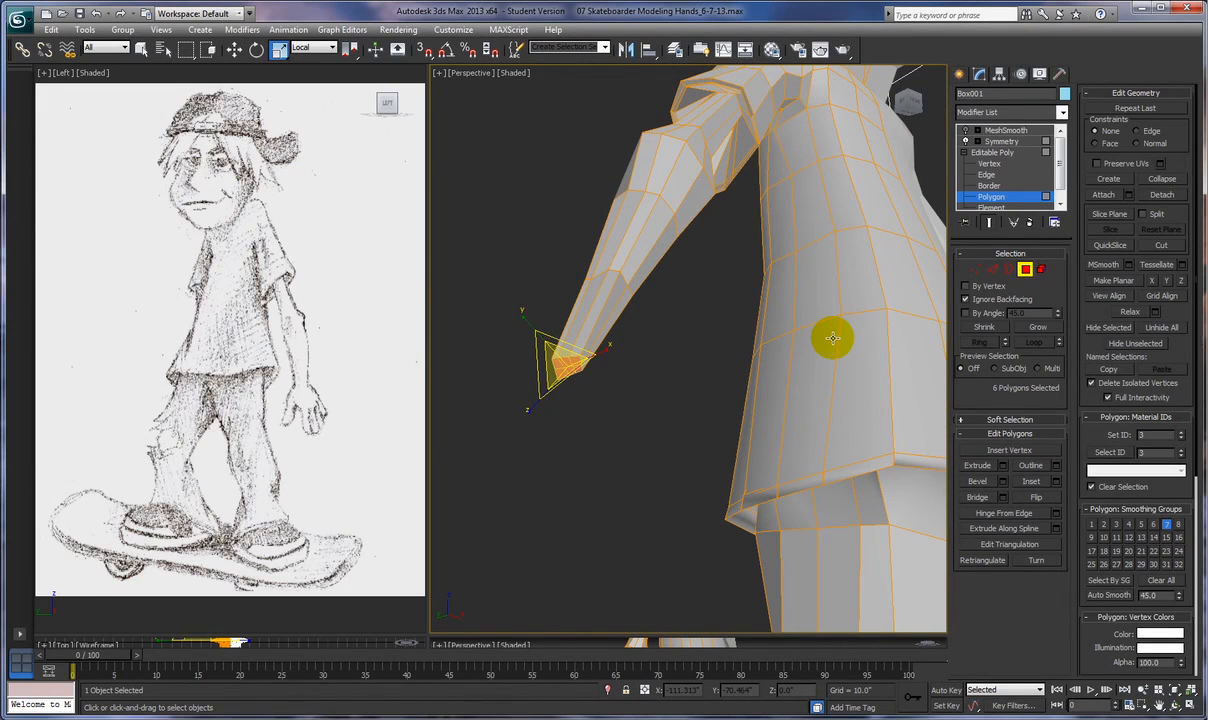
alt+middle_drag(627, 383, 695, 369)
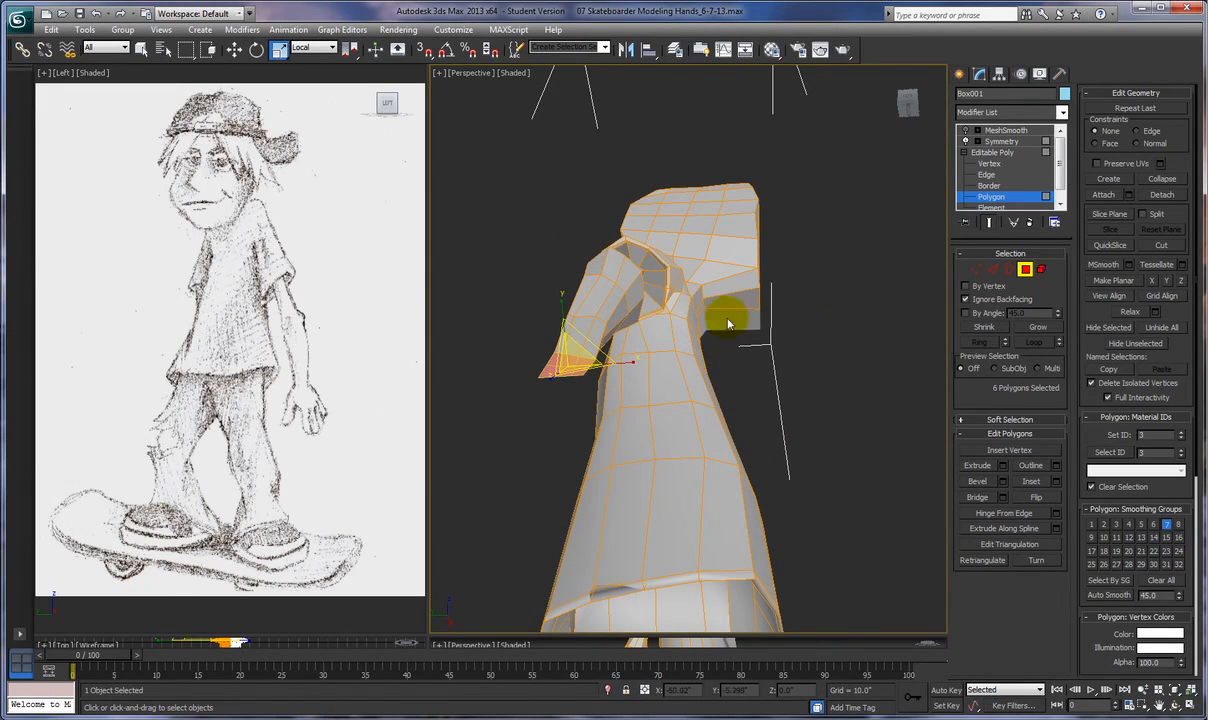
Switch to the Vertex level and move the outer corner vertex of the wrist cap inward
key(1)
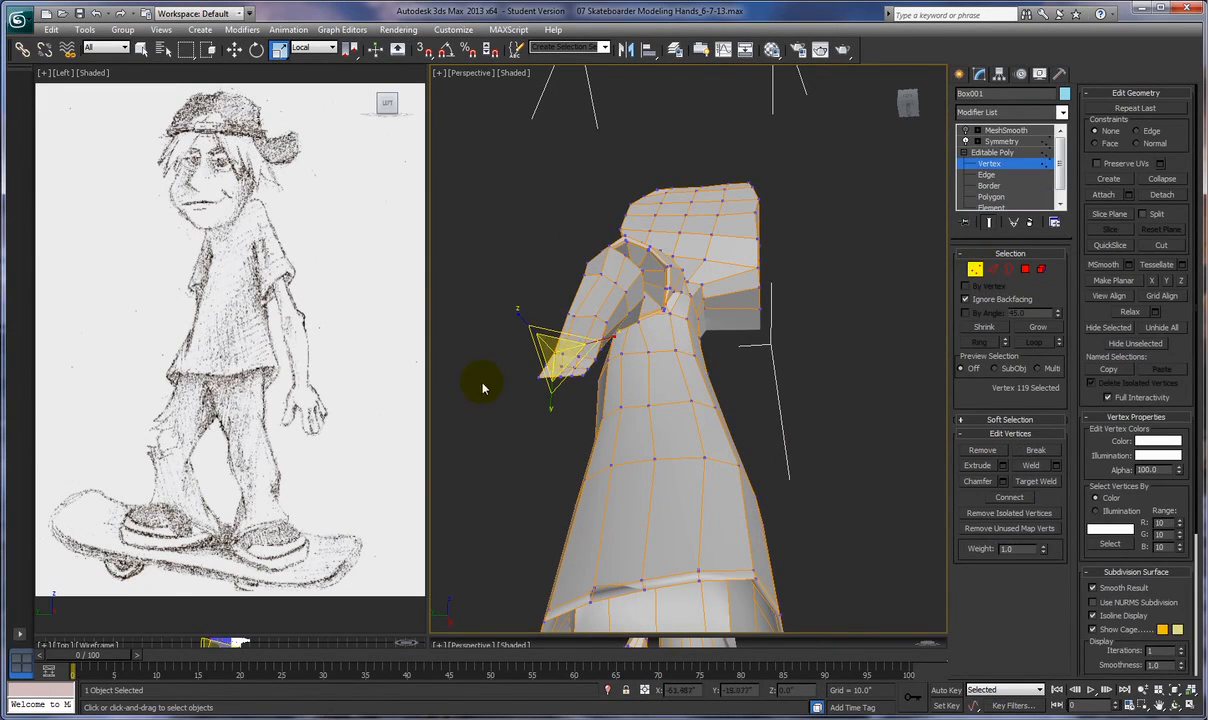
right_click(763, 294)
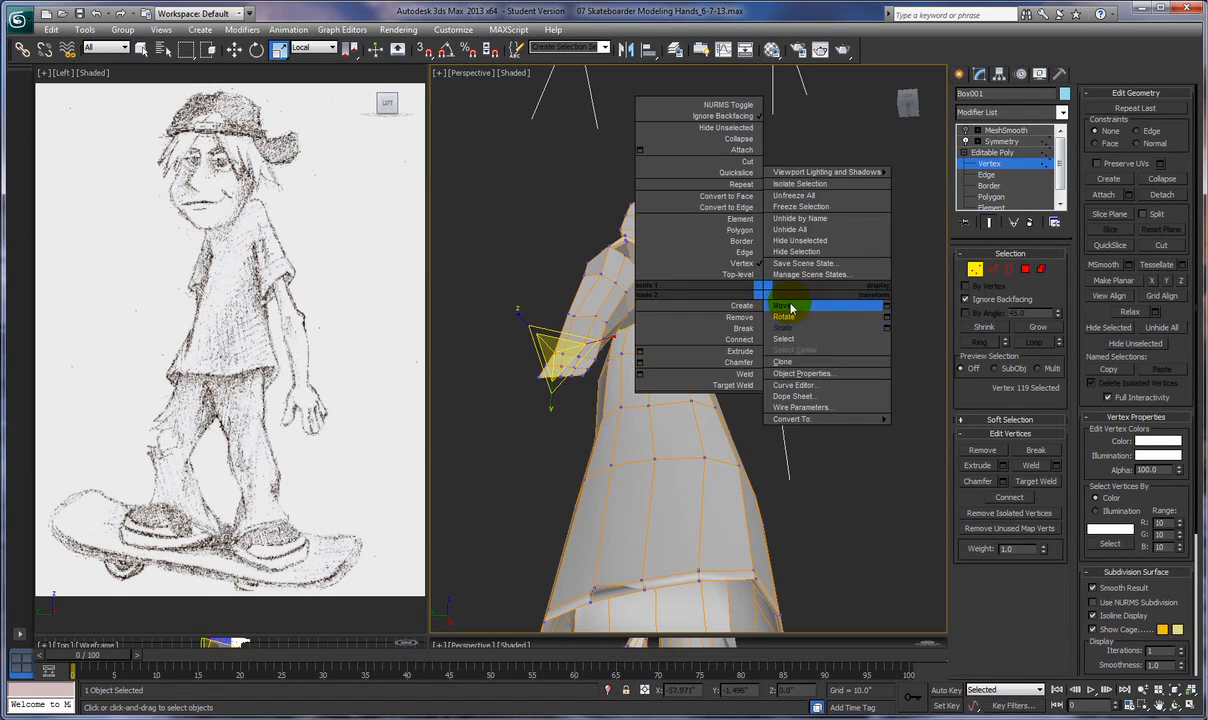
click(790, 307)
drag(540, 378, 510, 367)
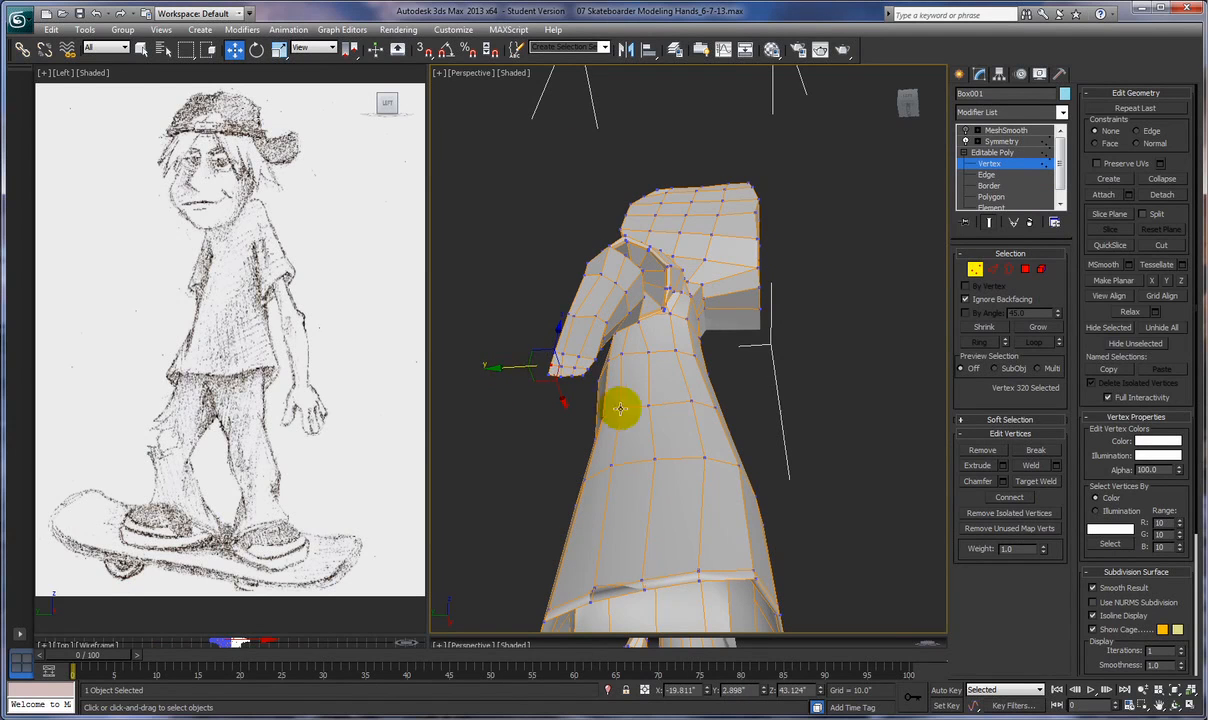
click(583, 375)
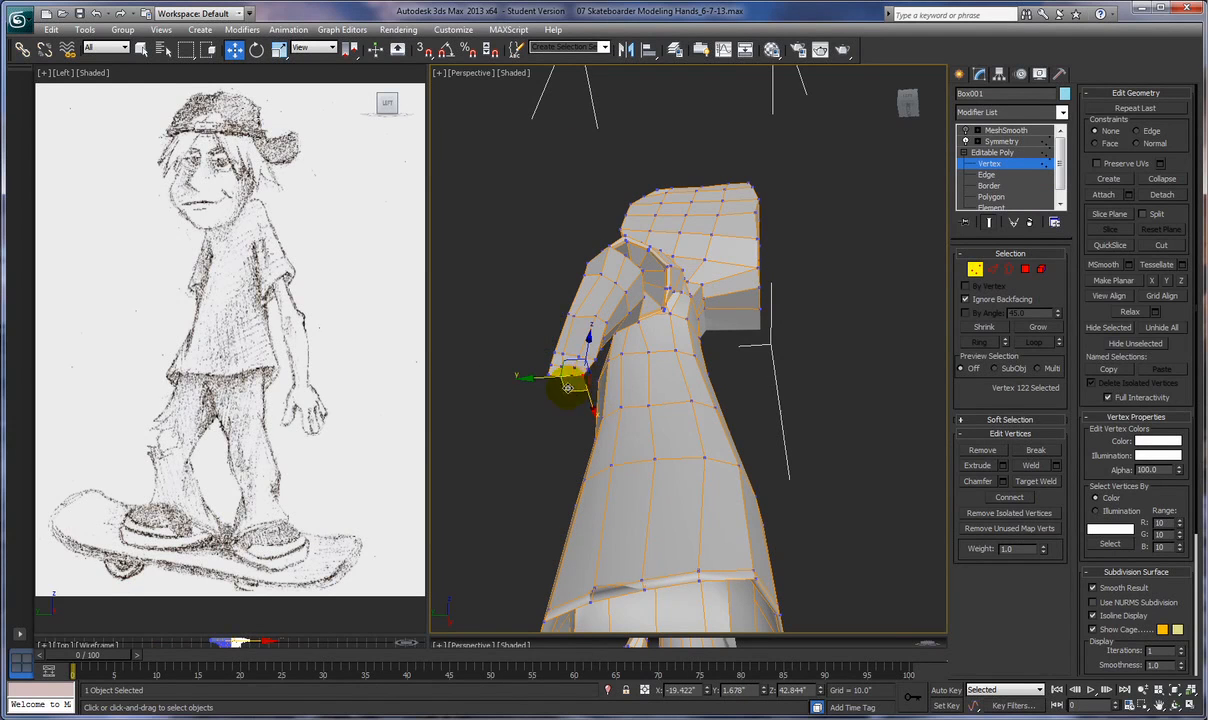
Move the individual vertices around the wrist cap, seen from below, to round out its outline
alt+middle_drag(606, 405, 484, 478)
alt+middle_drag(613, 379, 658, 345)
drag(565, 387, 573, 383)
click(572, 373)
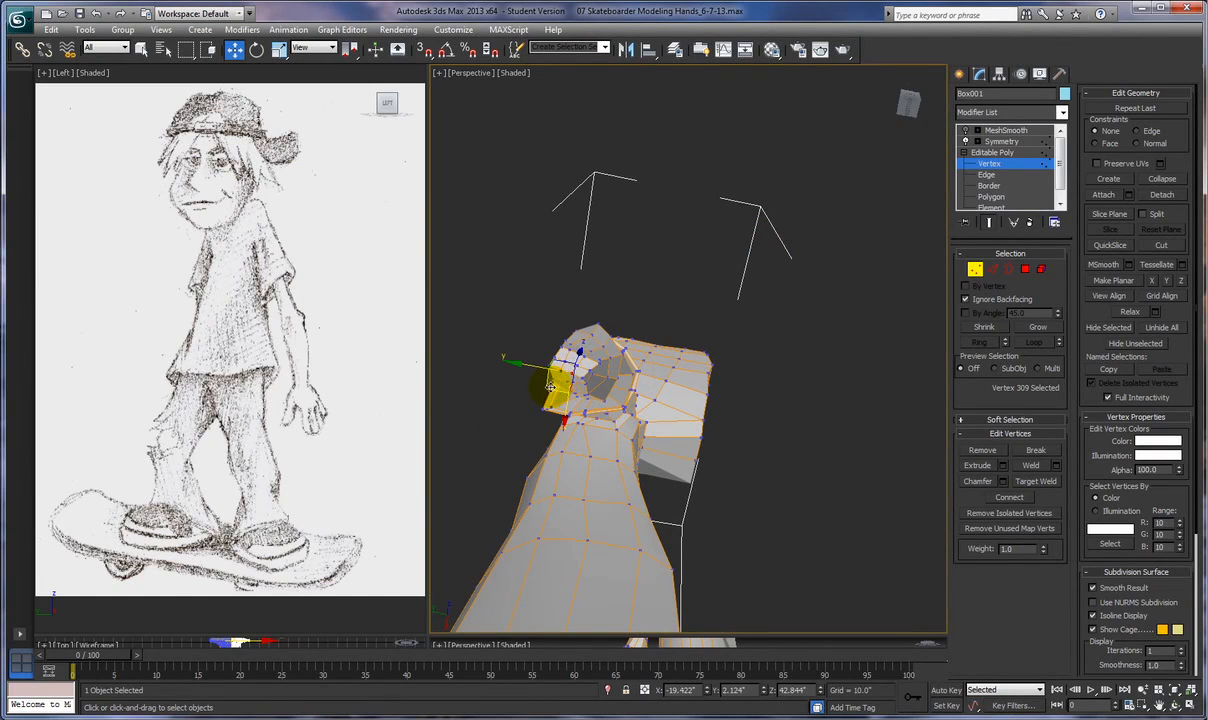
click(583, 375)
click(574, 366)
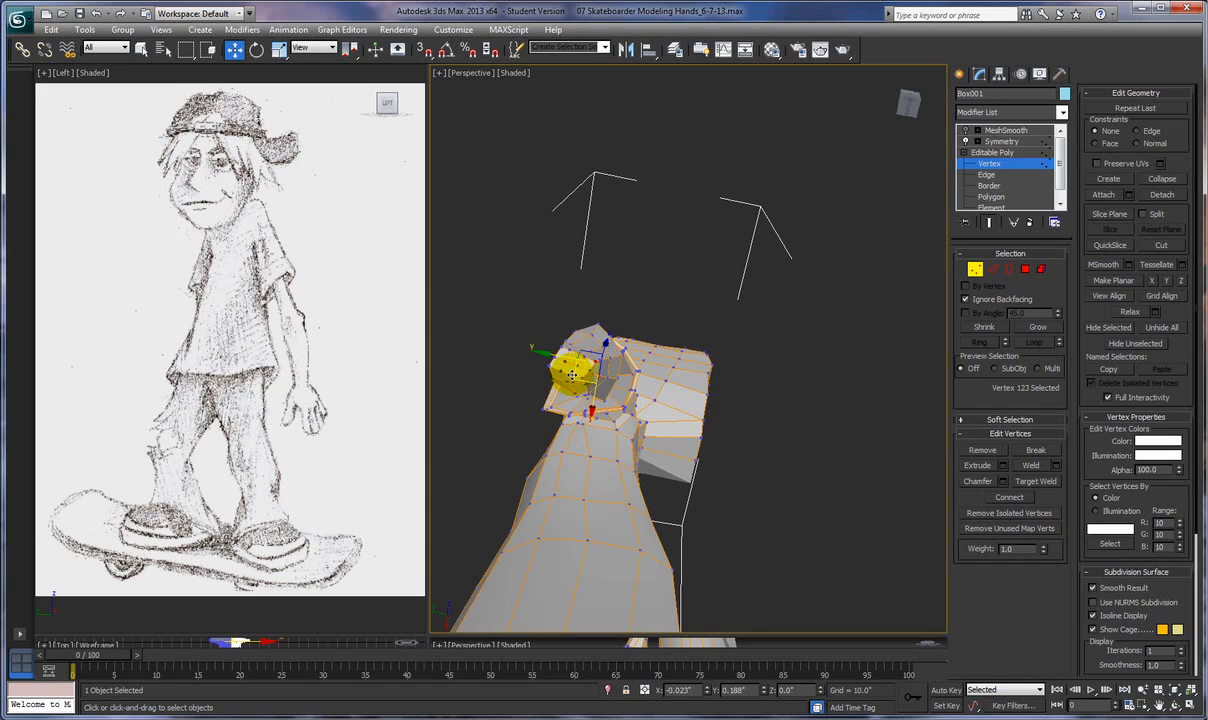
drag(571, 373, 530, 379)
click(567, 393)
click(546, 368)
click(554, 362)
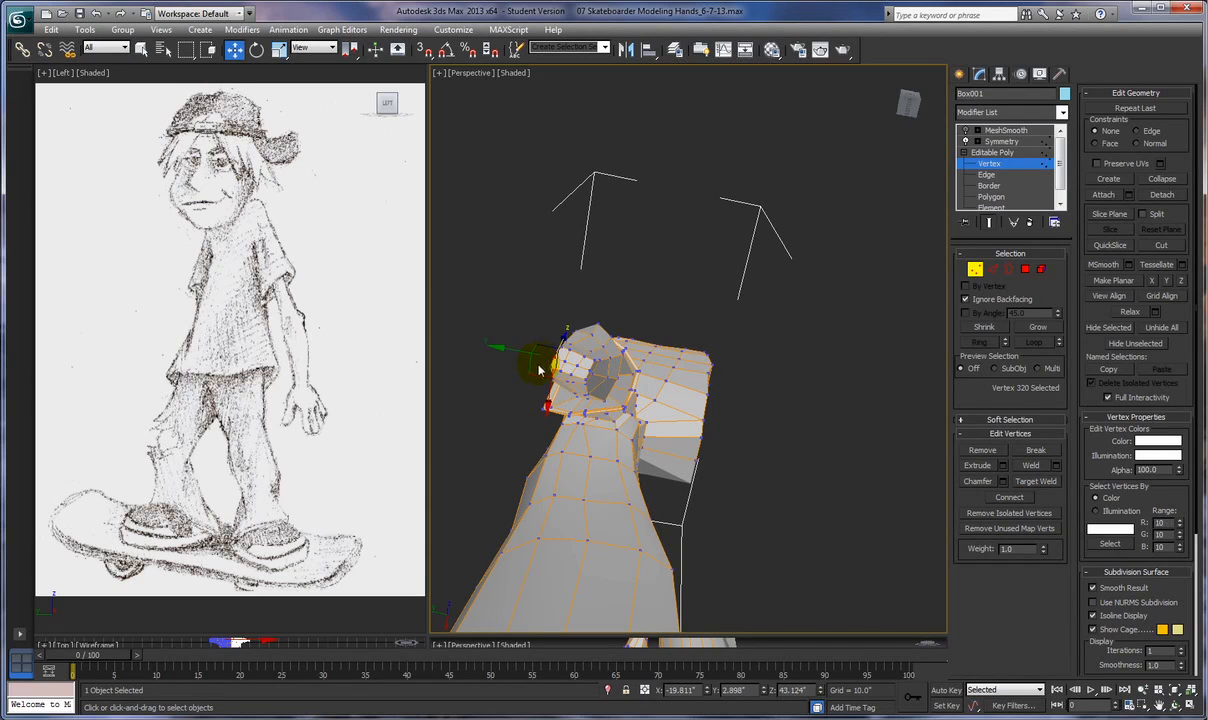
drag(537, 371, 538, 371)
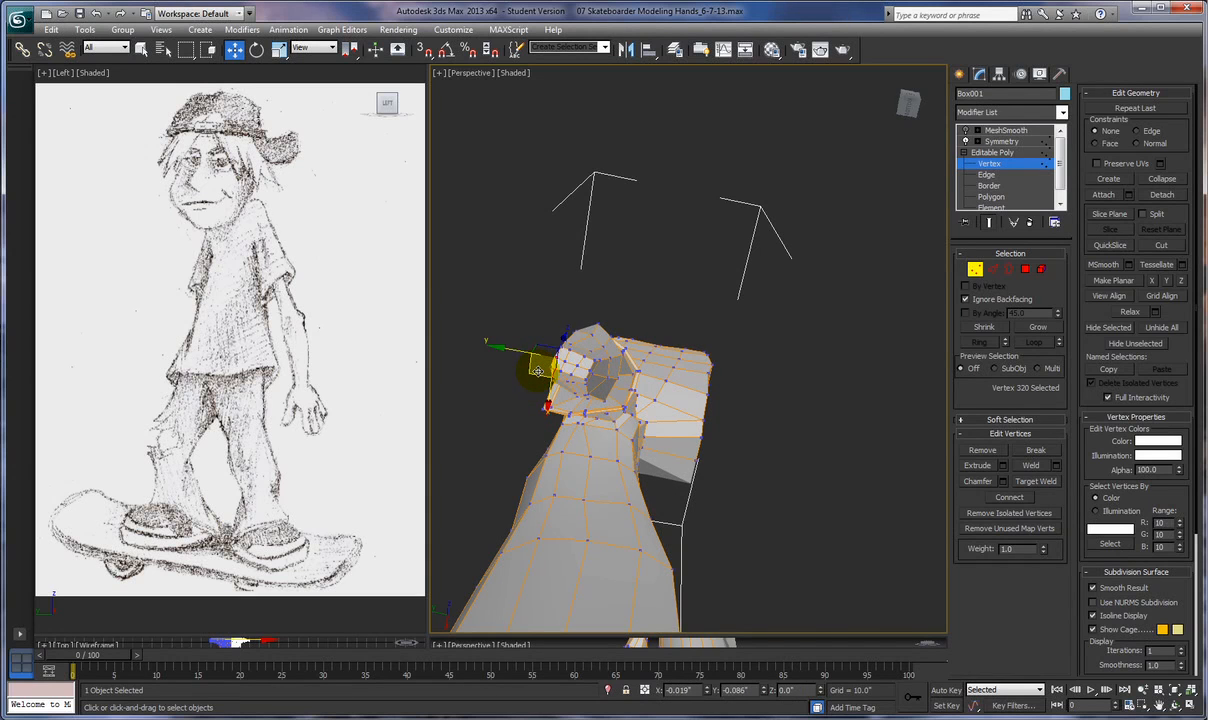
Adjust the vertices along the edge of the wrist cap from the back to even out its end
alt+middle_drag(666, 396, 785, 490)
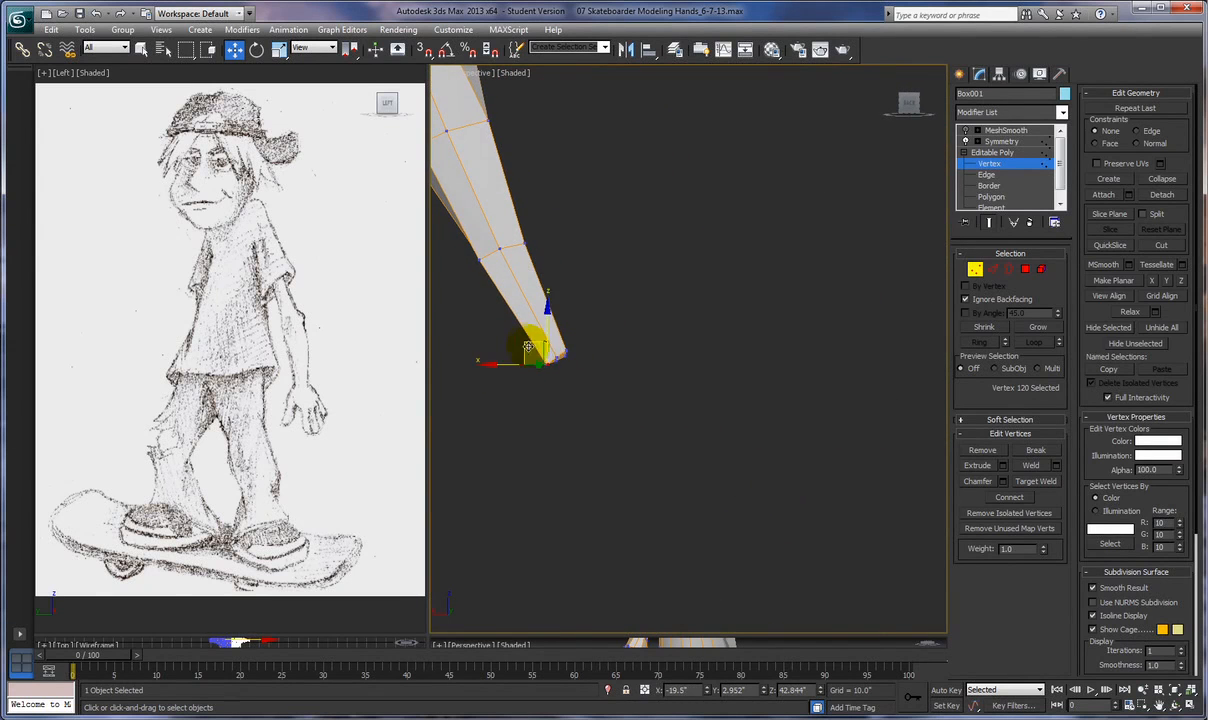
drag(524, 344, 540, 355)
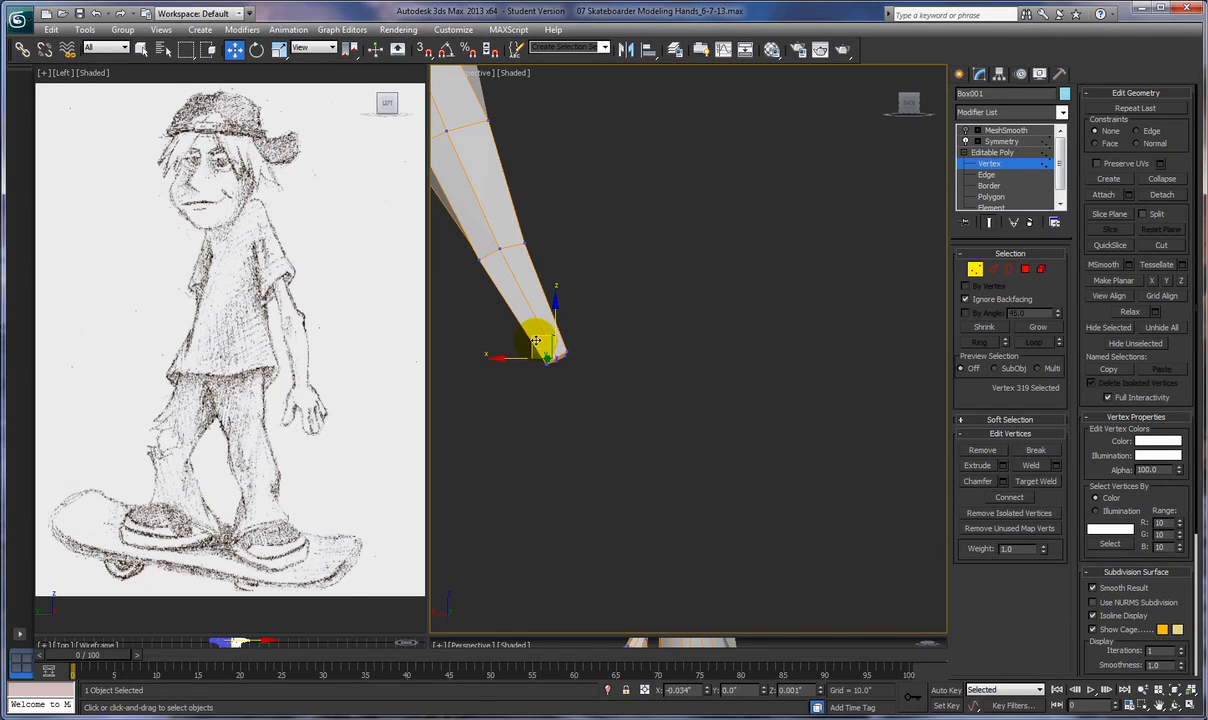
click(557, 357)
click(557, 353)
Return to the Polygon level with the six wrist cap polygons selected and view the arm from the front
alt+middle_drag(714, 399, 593, 350)
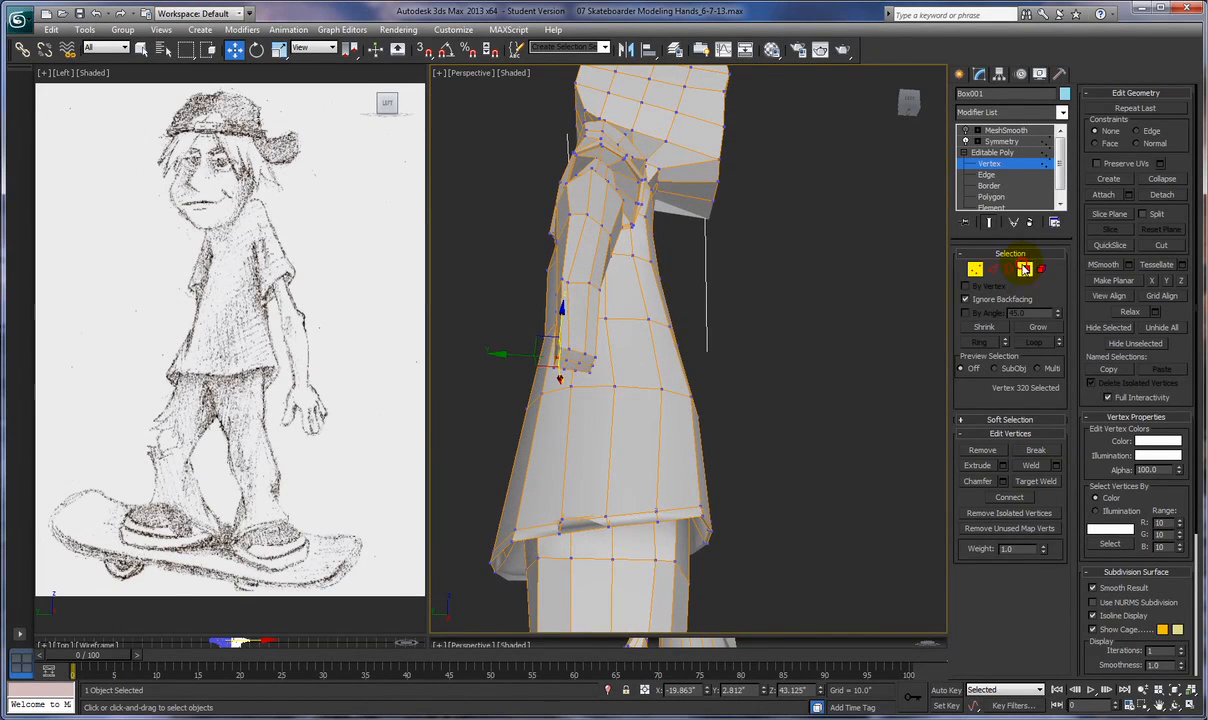
click(1024, 269)
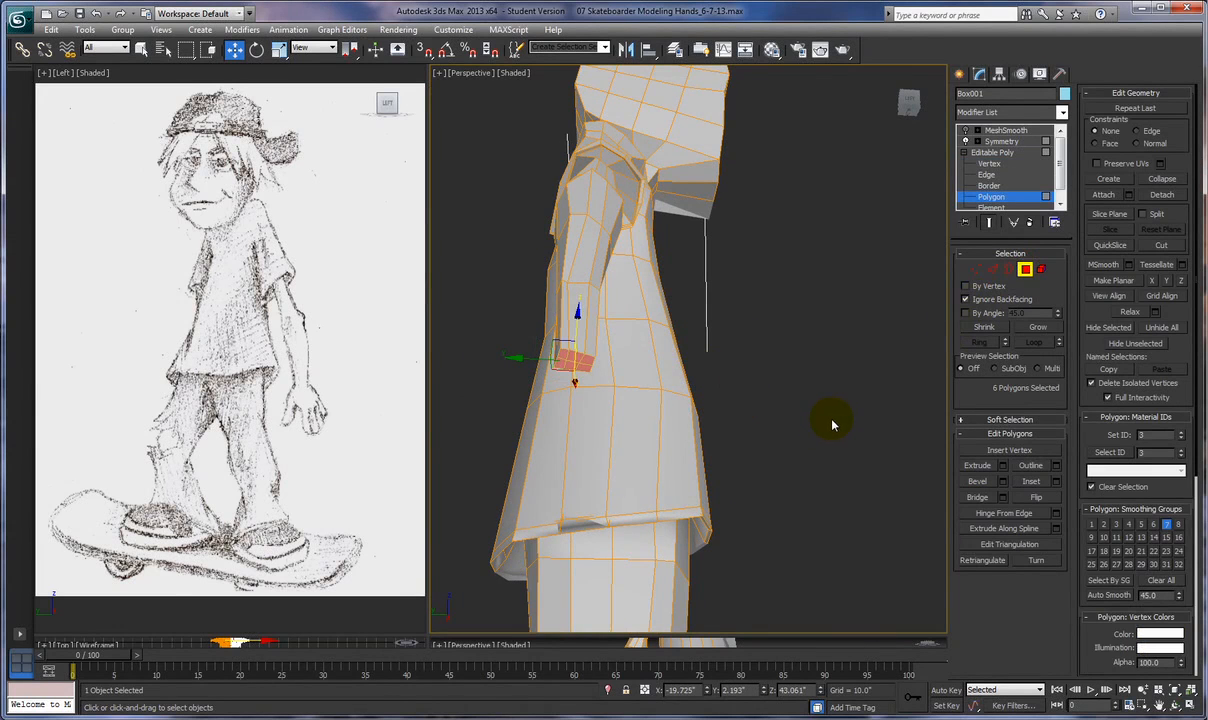
alt+middle_drag(833, 424, 714, 341)
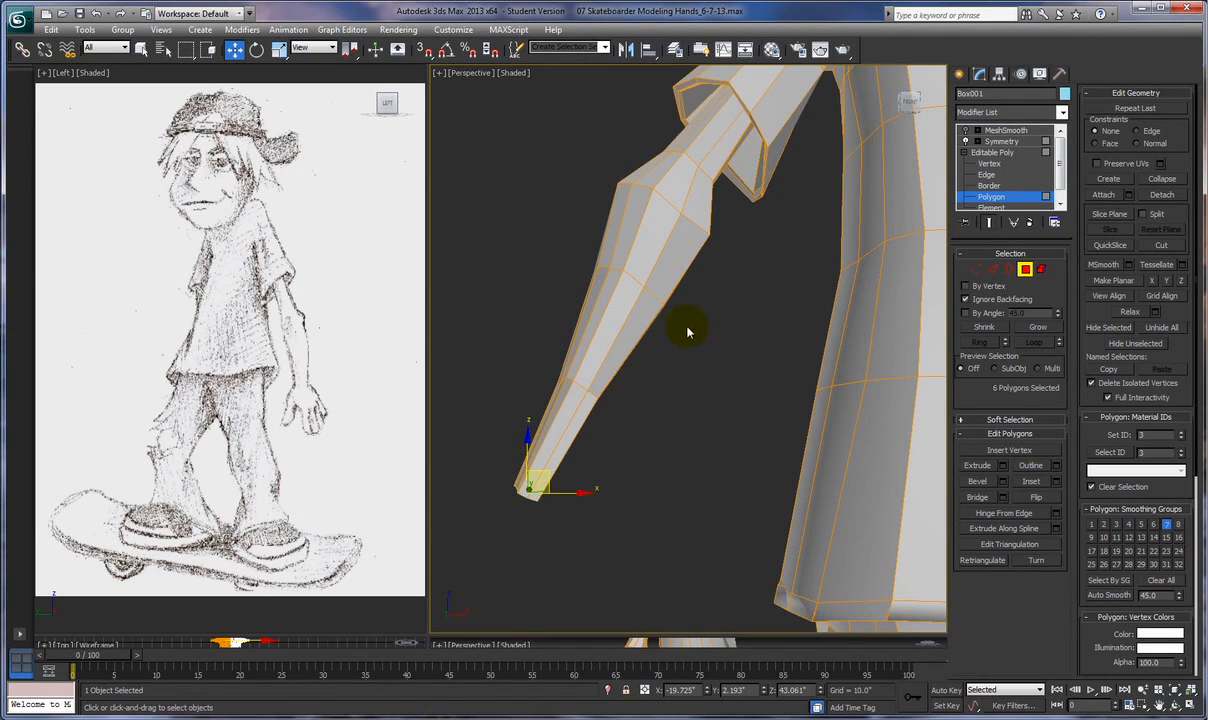
Extrude the six selected wrist cap polygons by 1.482" to start the hand
key(z)
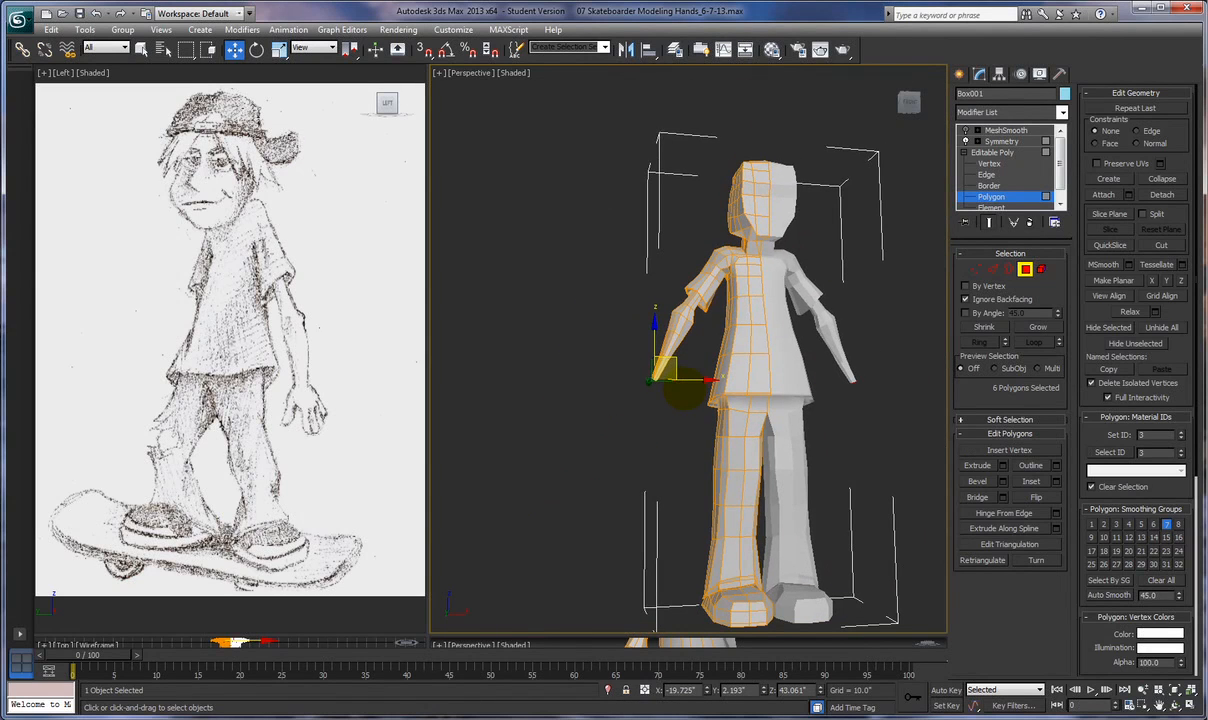
scroll(683, 395, up, 3)
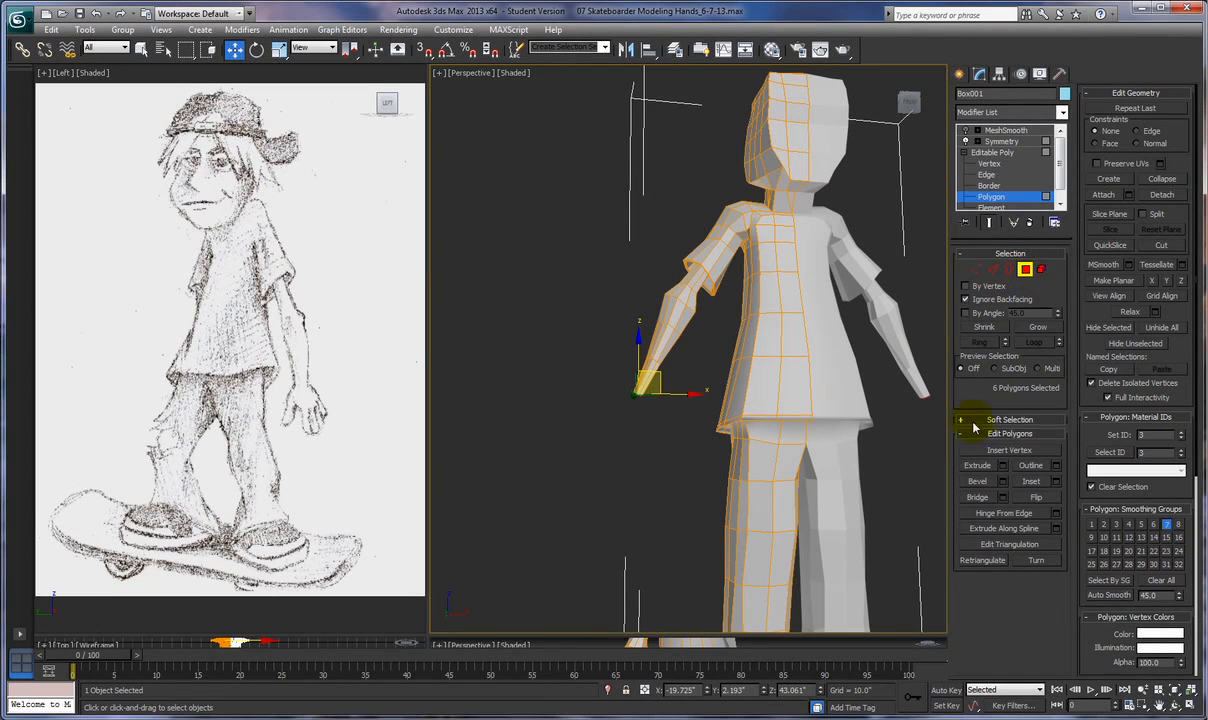
click(1003, 467)
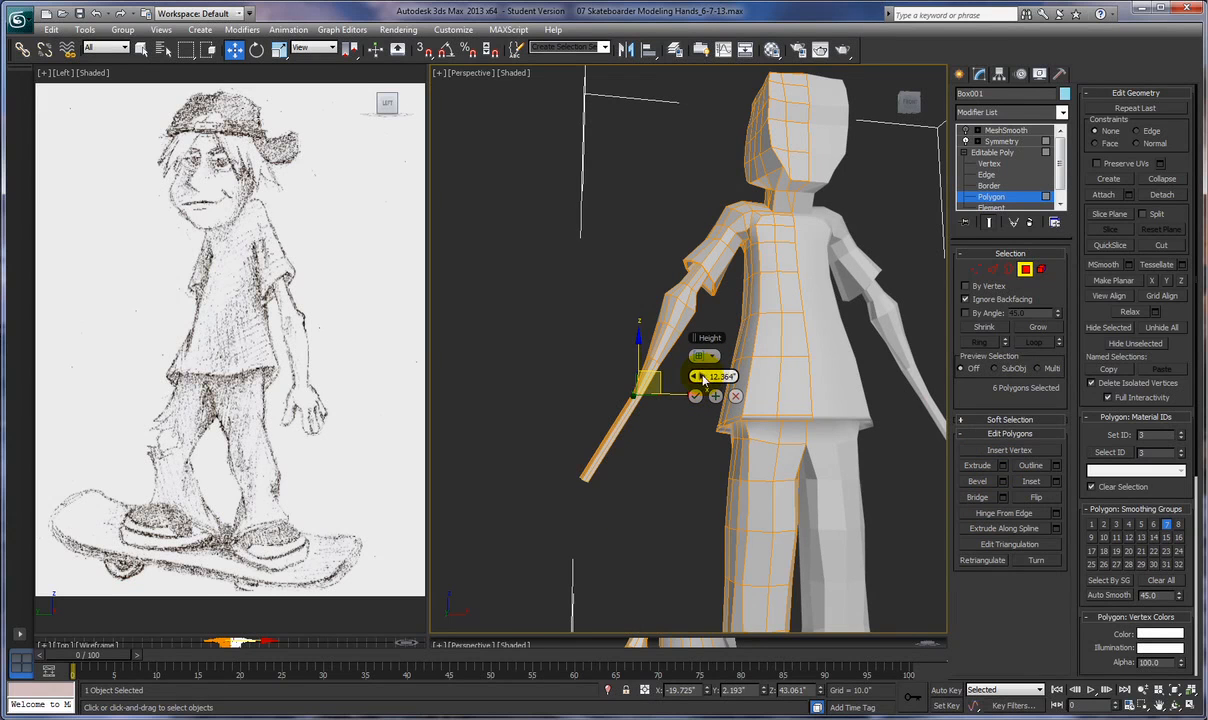
drag(703, 378, 670, 380)
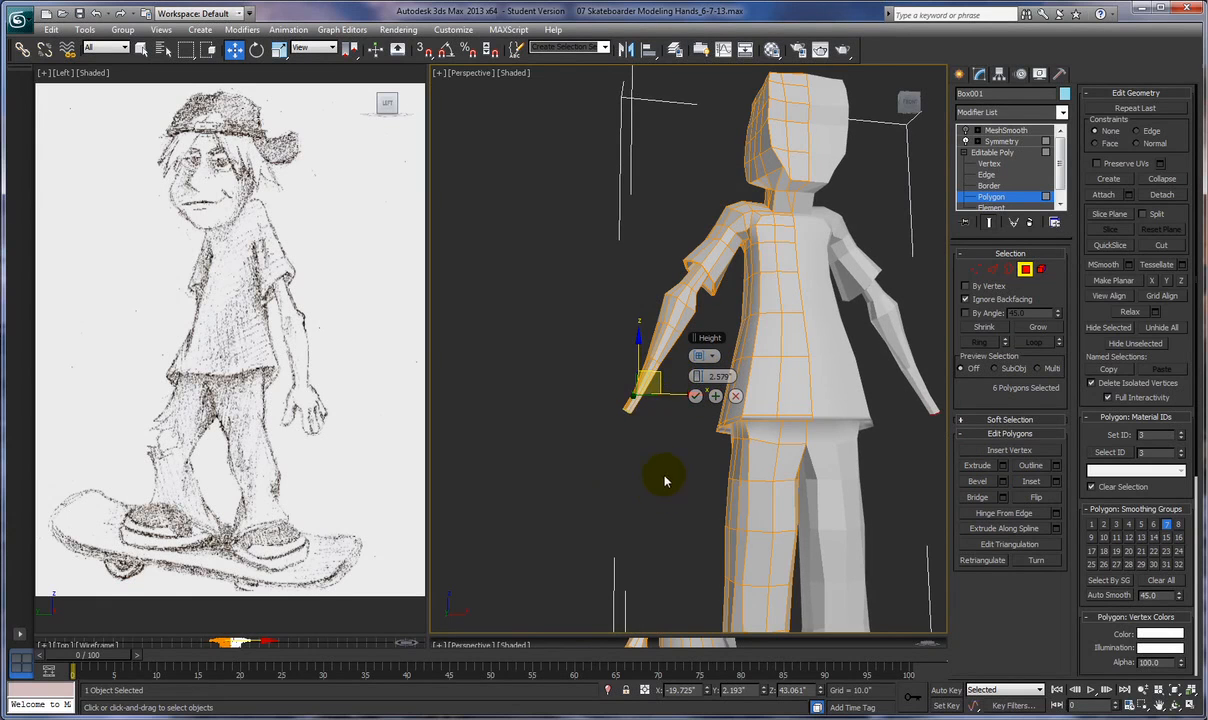
scroll(647, 488, up, 5)
middle_drag(649, 459, 771, 251)
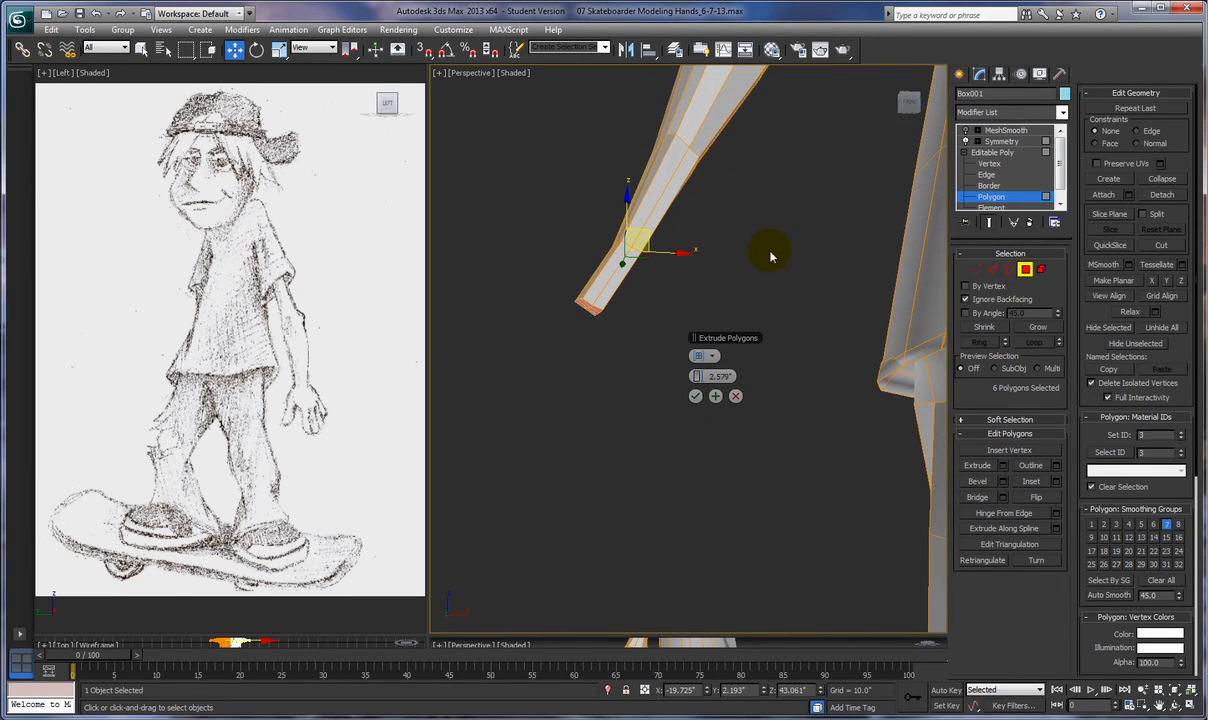
drag(701, 378, 698, 375)
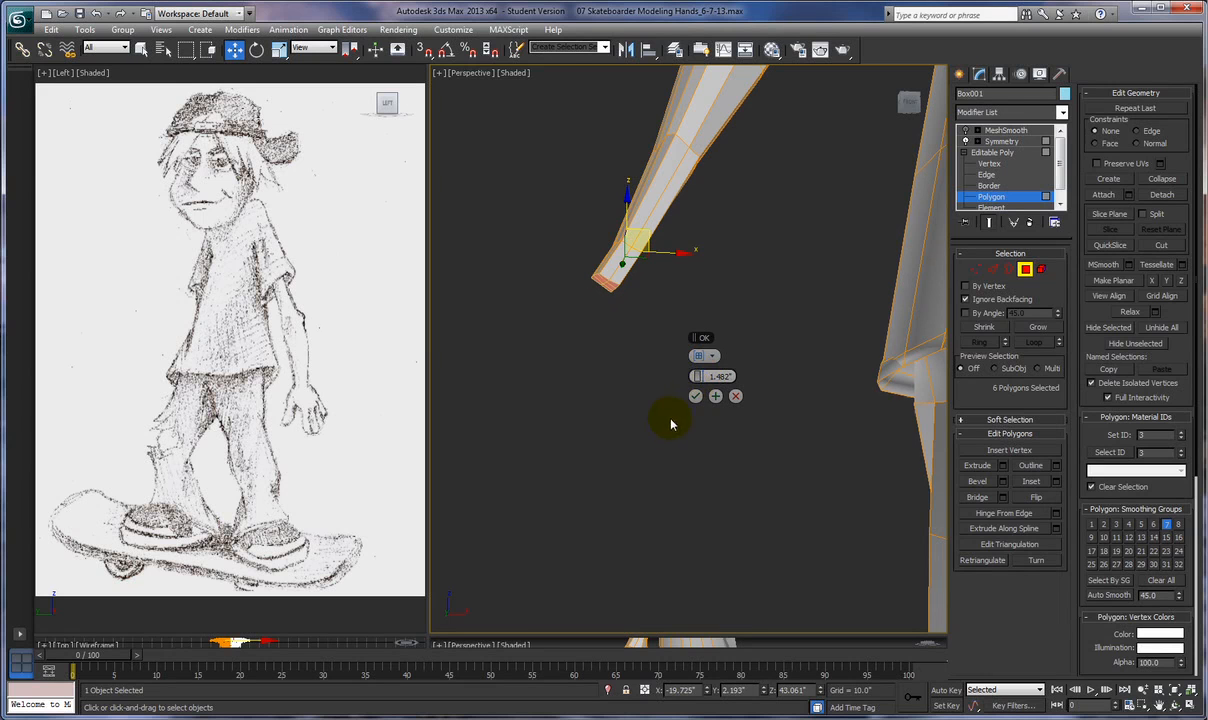
key(alt)
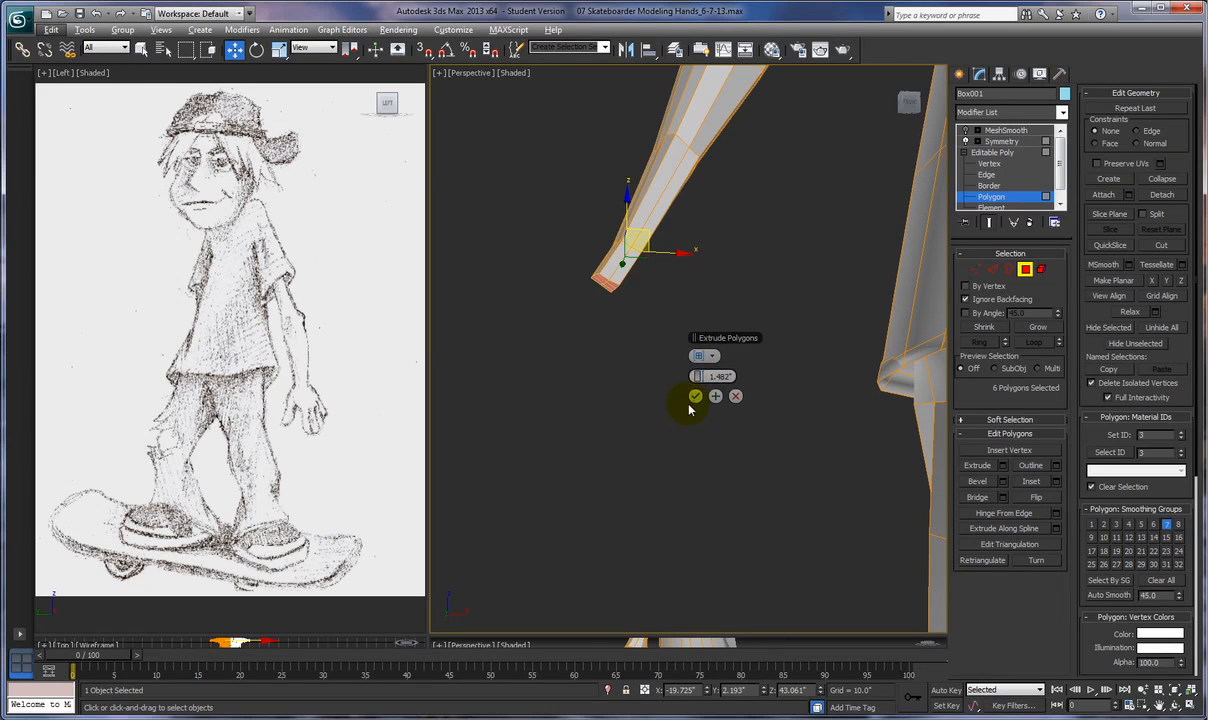
click(694, 397)
Scale the extruded end polygons in the Local coordinate system to flare the base of the hand
alt+middle_drag(631, 428, 696, 399)
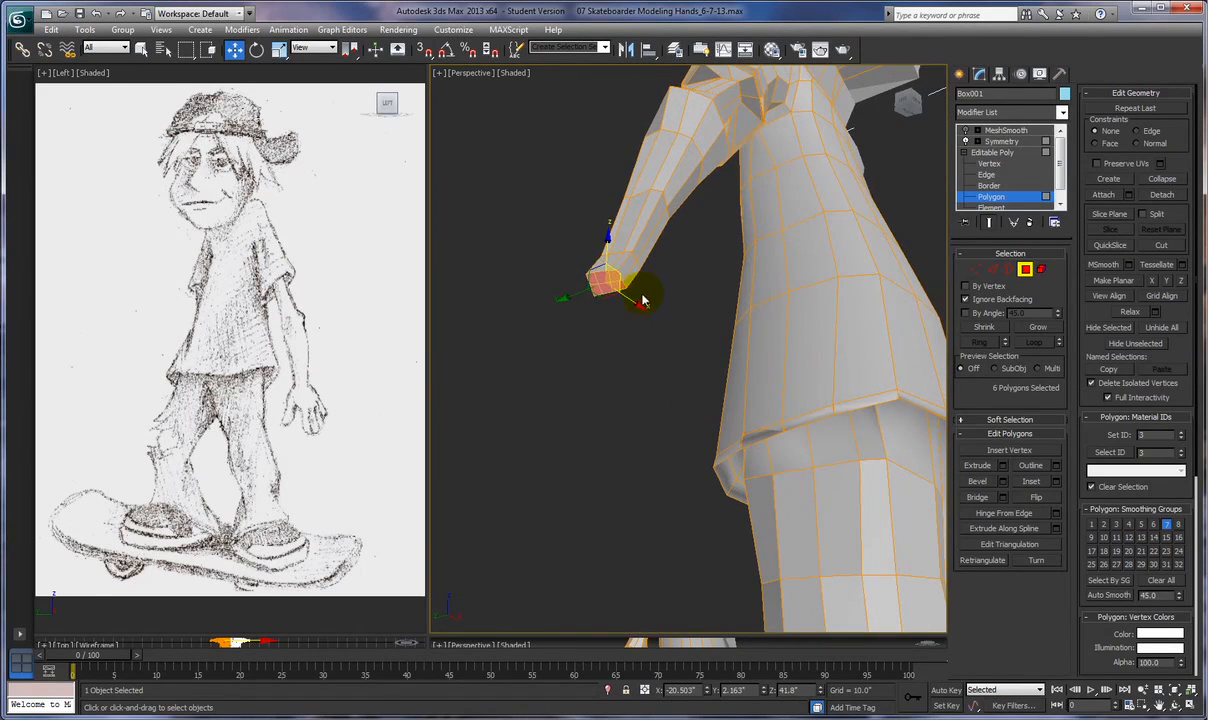
right_click(598, 377)
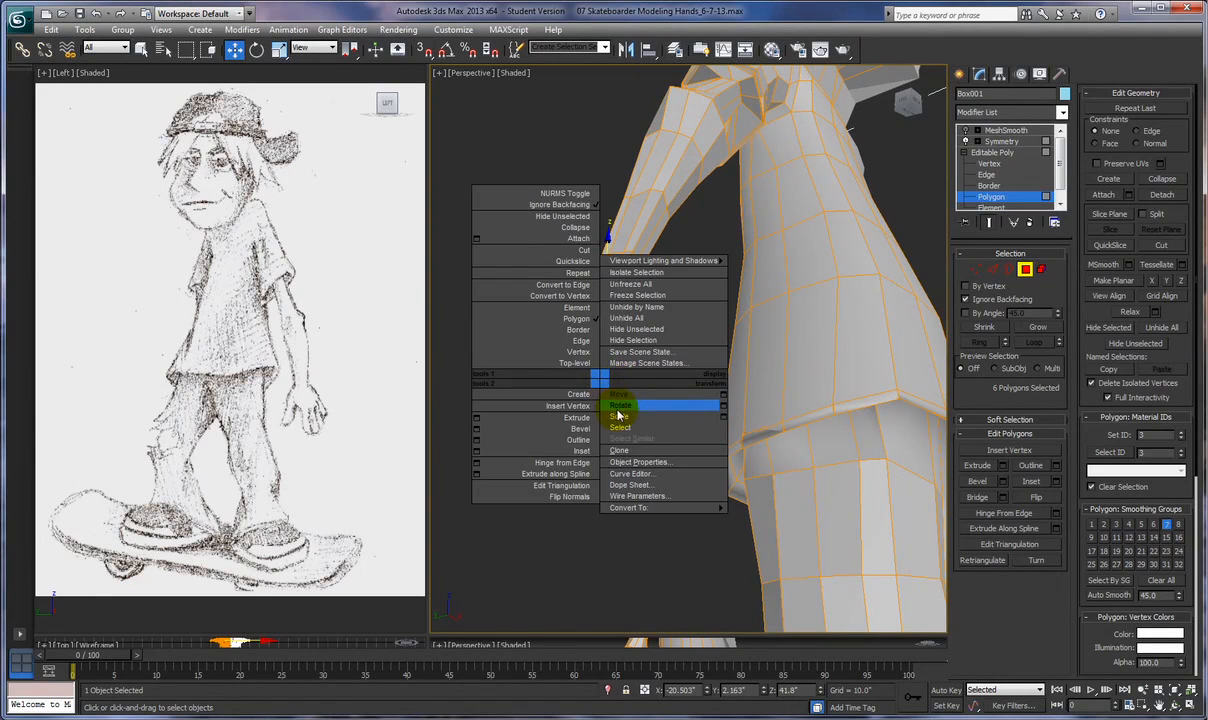
click(618, 407)
drag(571, 231, 669, 254)
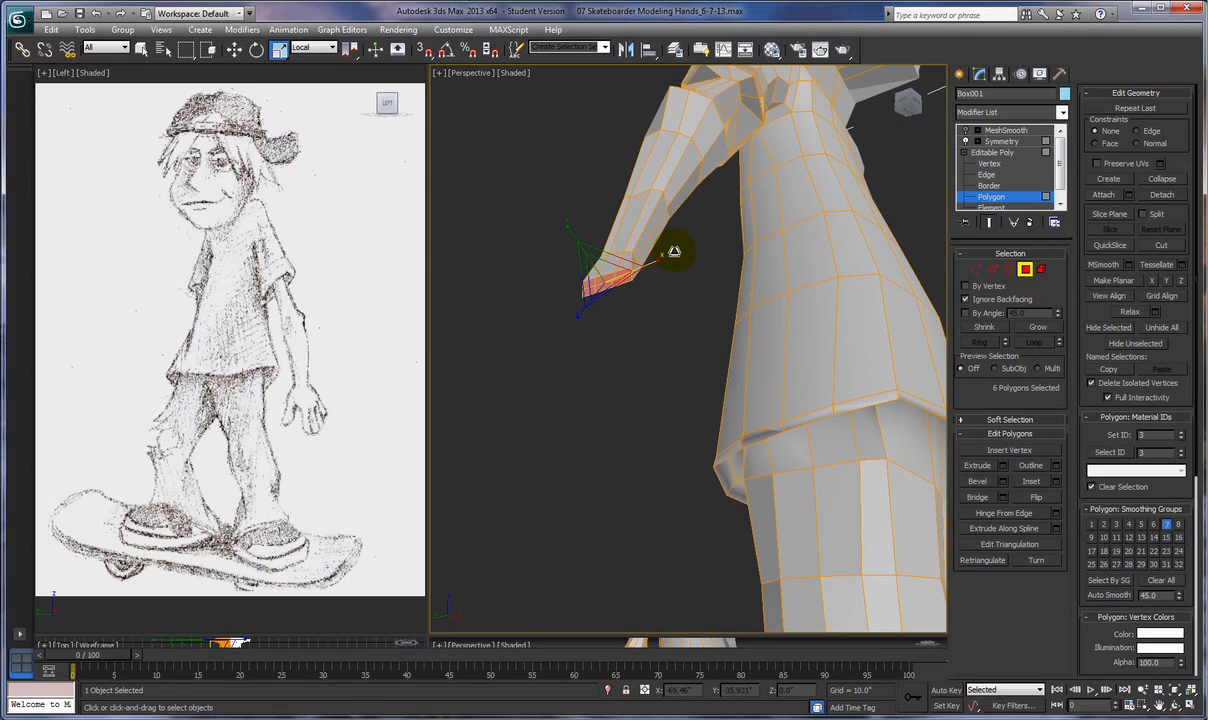
key(r)
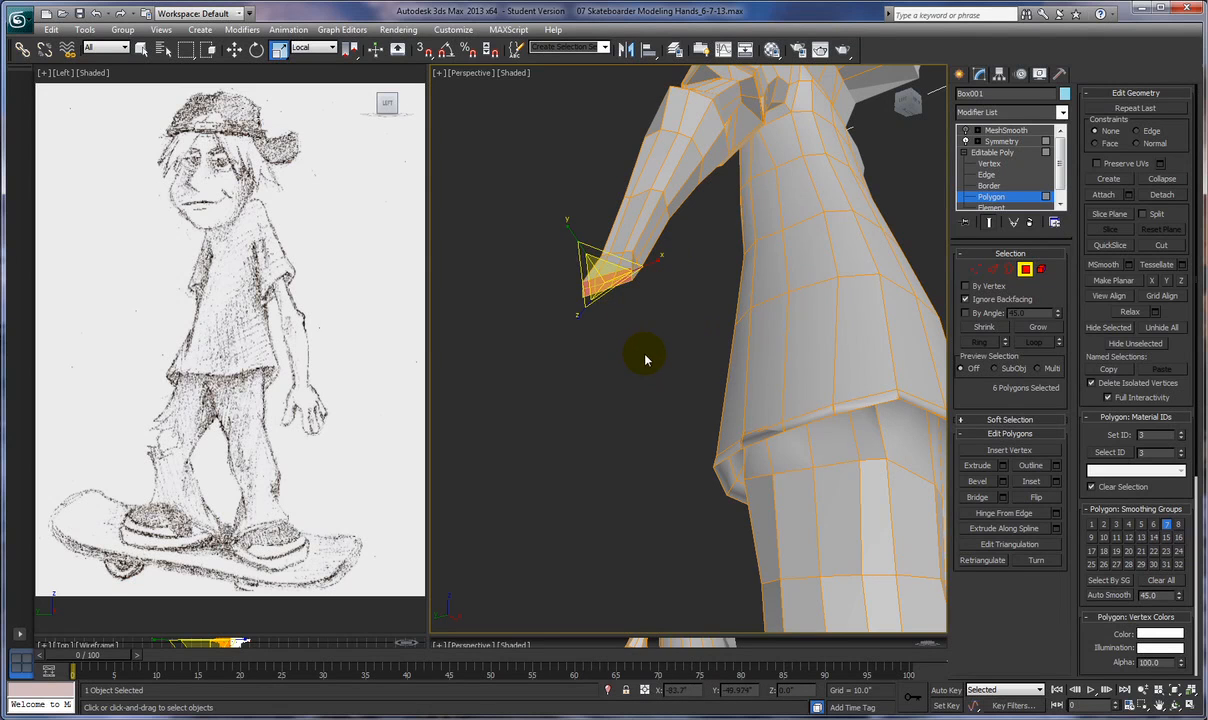
Switch to the Vertex level and move the corner vertices at the end of the extruded hand section, seen from below
alt+middle_drag(645, 360, 795, 237)
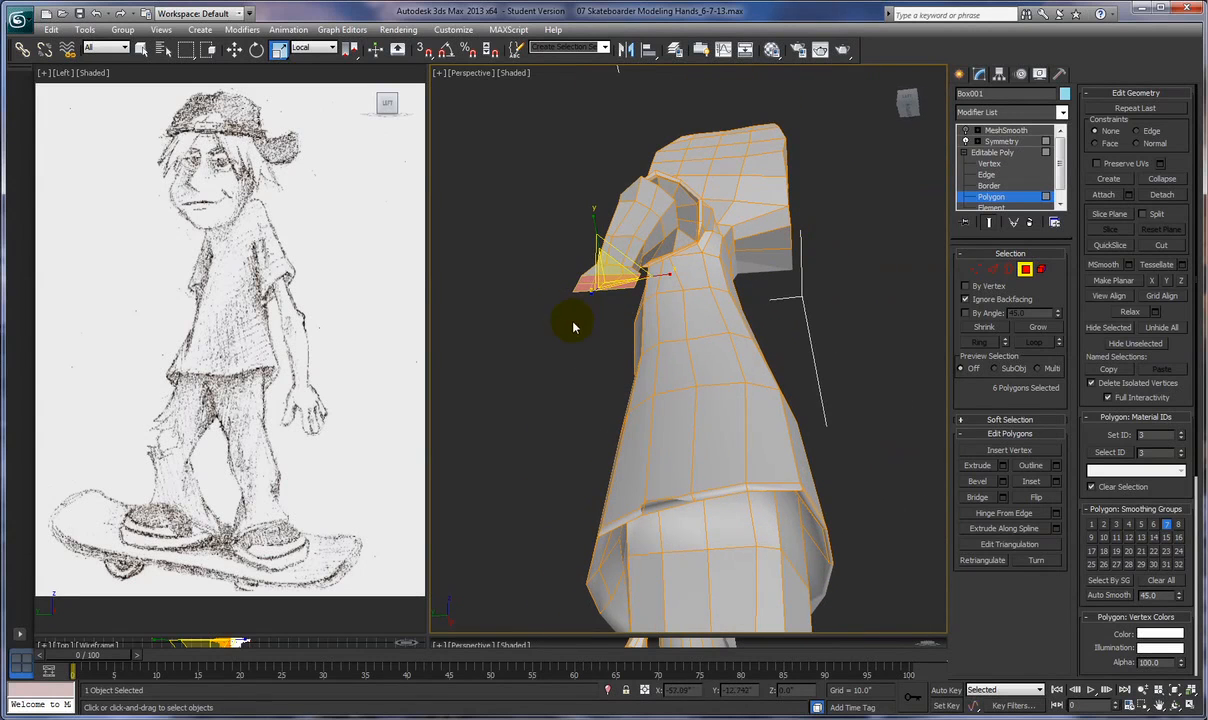
click(972, 269)
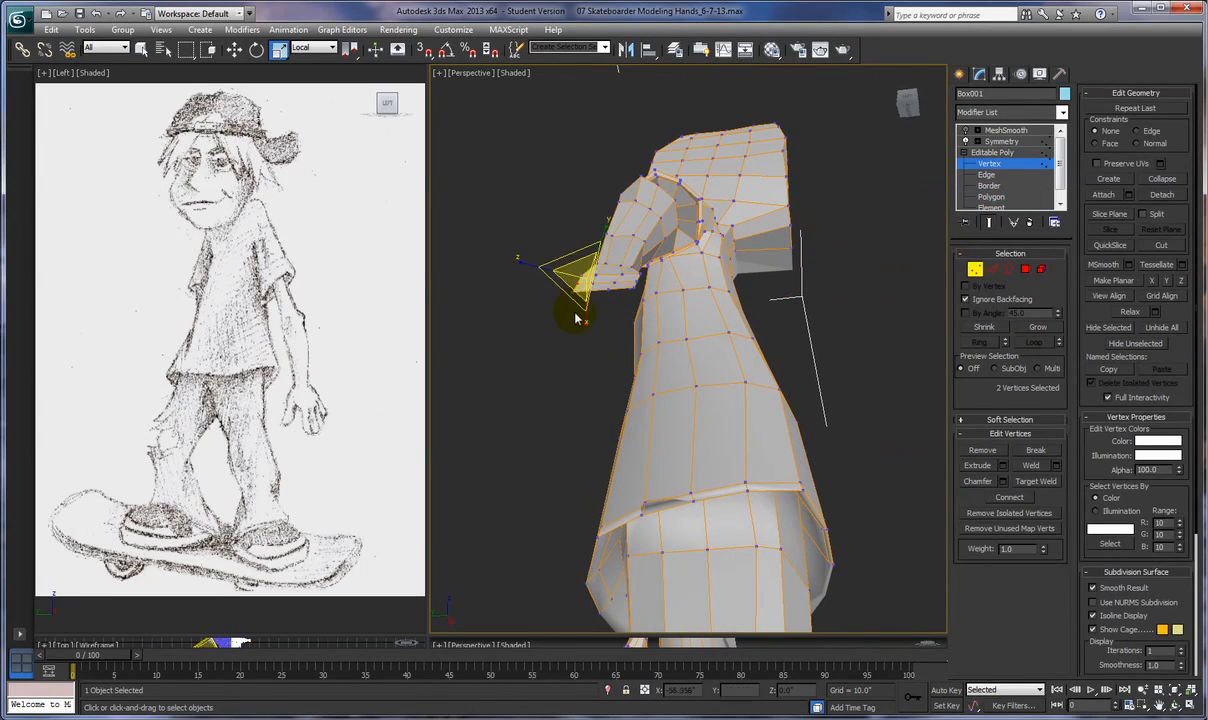
click(569, 317)
click(573, 291)
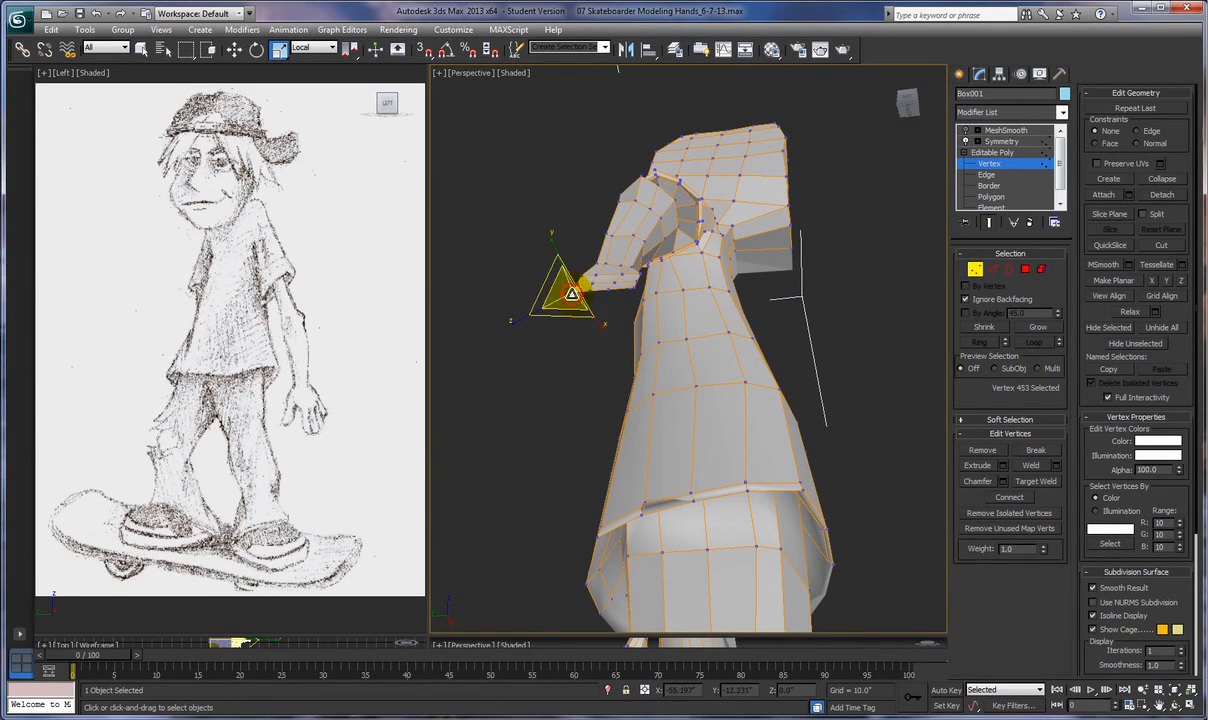
right_click(605, 340)
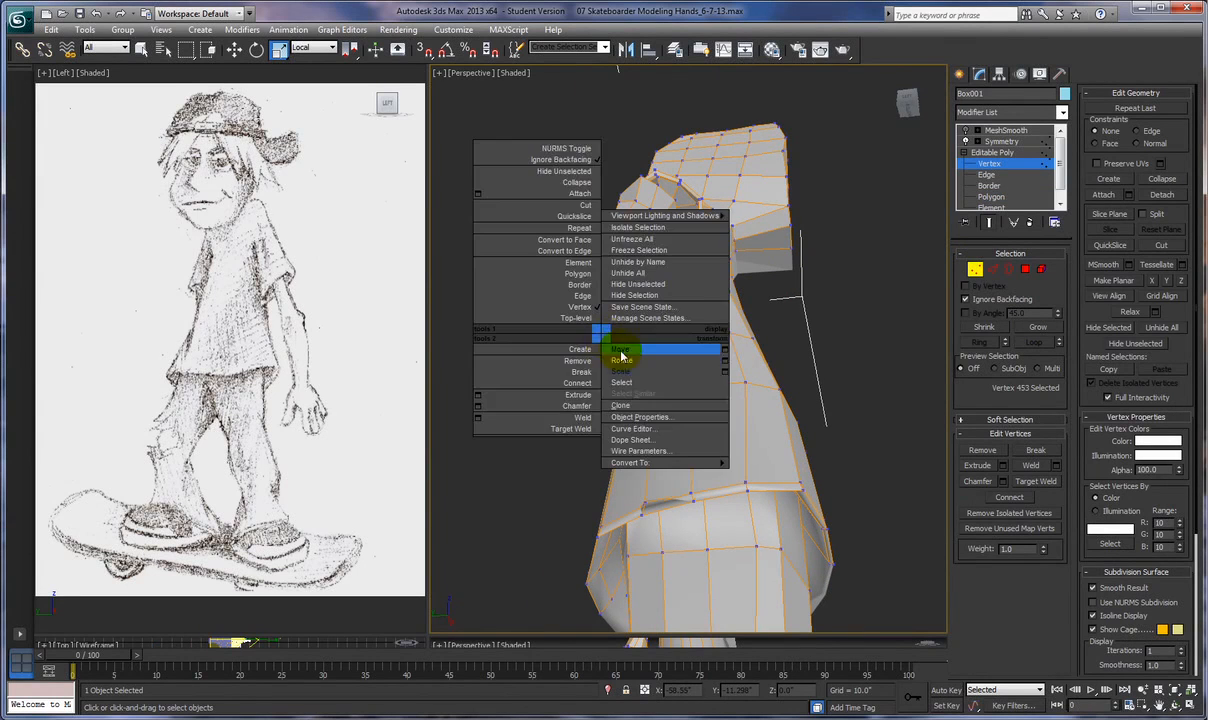
click(615, 346)
click(575, 291)
drag(567, 294, 640, 300)
click(571, 293)
mouse_move(627, 303)
mouse_down()
mouse_move(558, 291)
mouse_move(600, 279)
mouse_move(644, 289)
mouse_up()
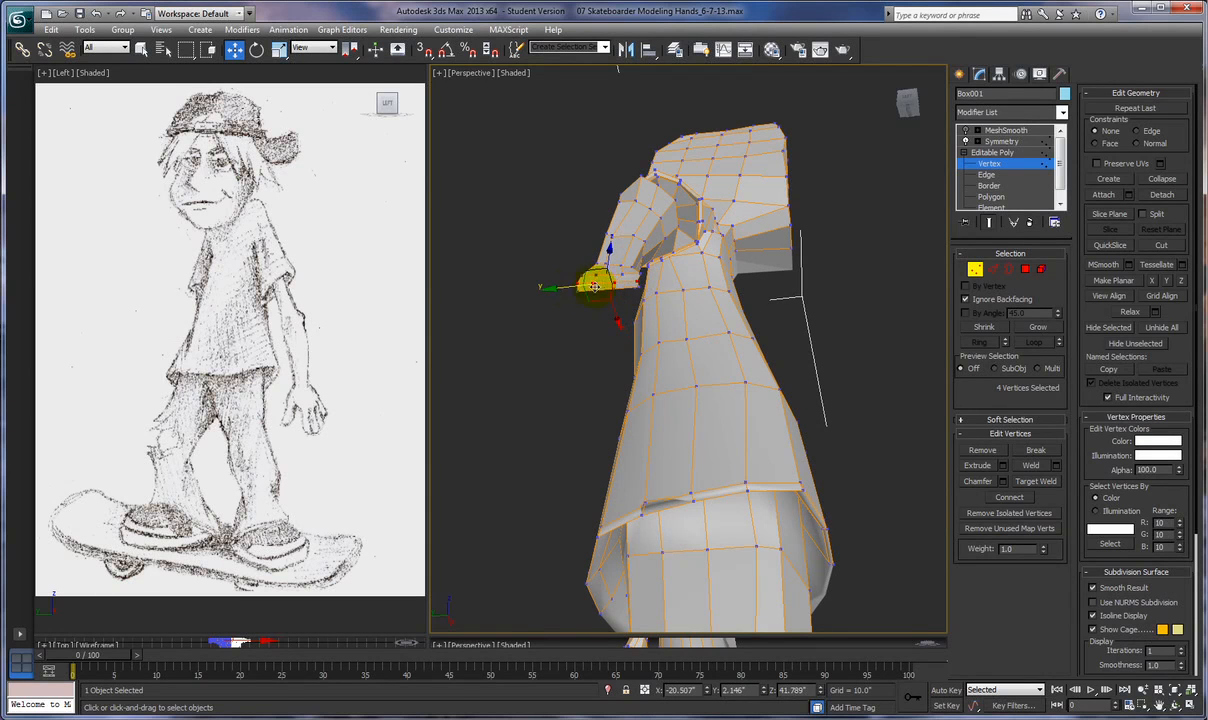
drag(568, 287, 570, 287)
Move the individual corner vertices on the end of the hand section from the opposite side to even out its outline
ctrl+alt+middle_drag(577, 298, 678, 271)
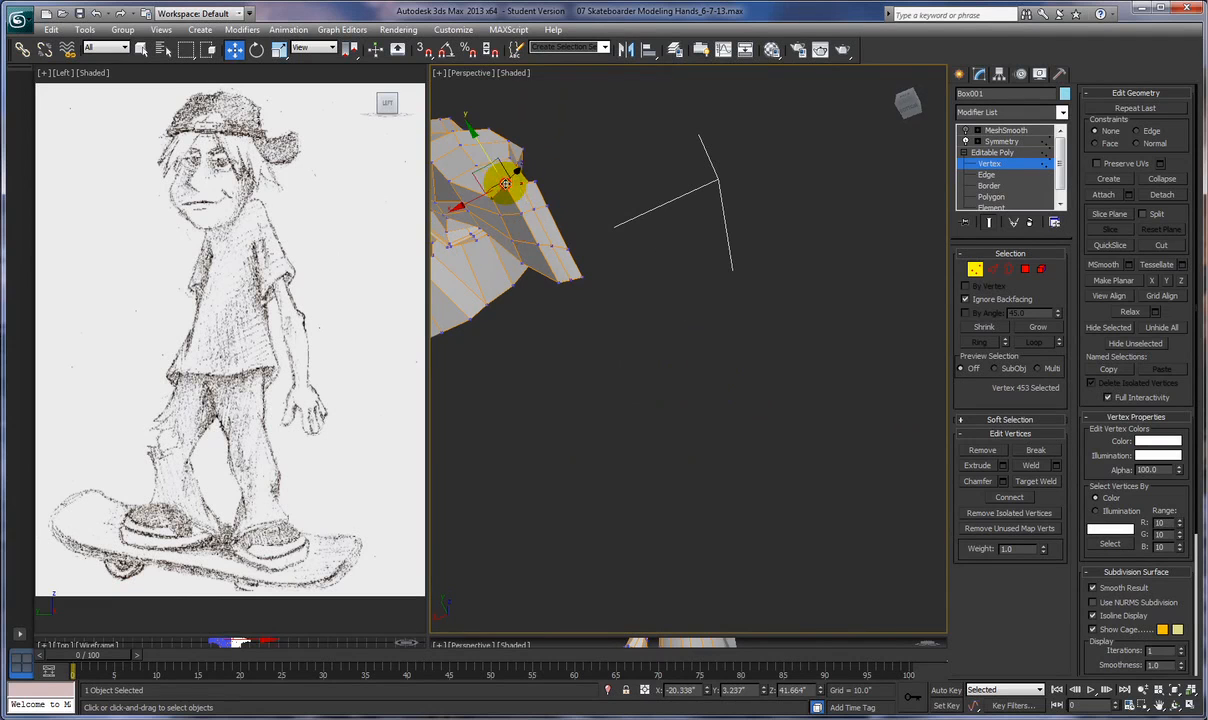
click(473, 136)
drag(473, 136, 506, 160)
click(507, 157)
click(558, 279)
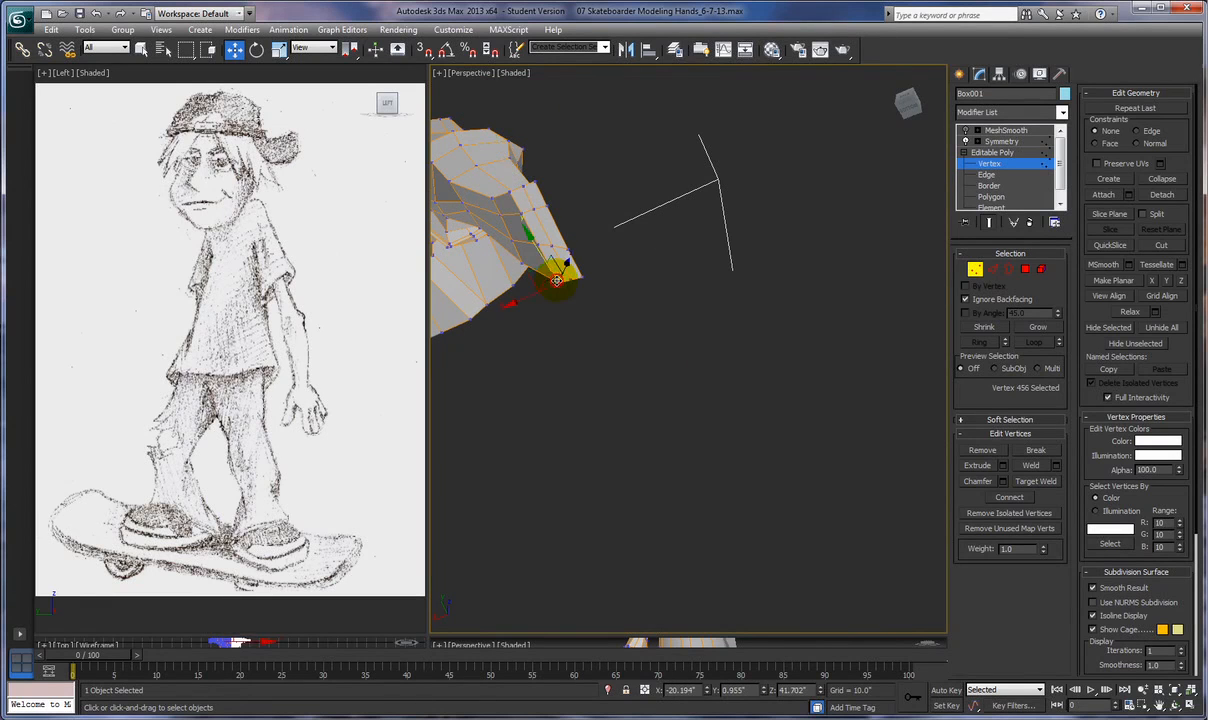
drag(538, 284, 543, 272)
click(570, 279)
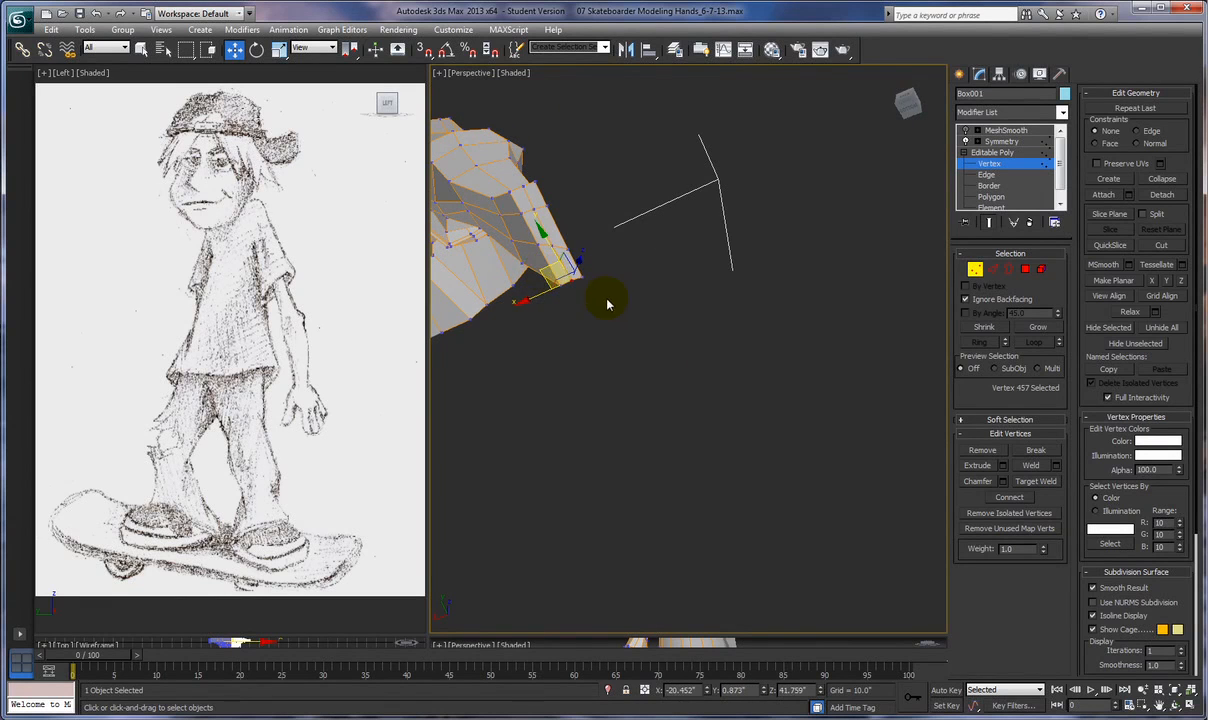
Adjust the vertices along the wrist edge loop above the hand section
click(566, 246)
drag(566, 243, 526, 191)
click(545, 245)
click(537, 187)
click(530, 193)
Move the three vertices at the front end corner of the hand section and adjust the wrist vertex above them
alt+middle_drag(696, 405, 593, 520)
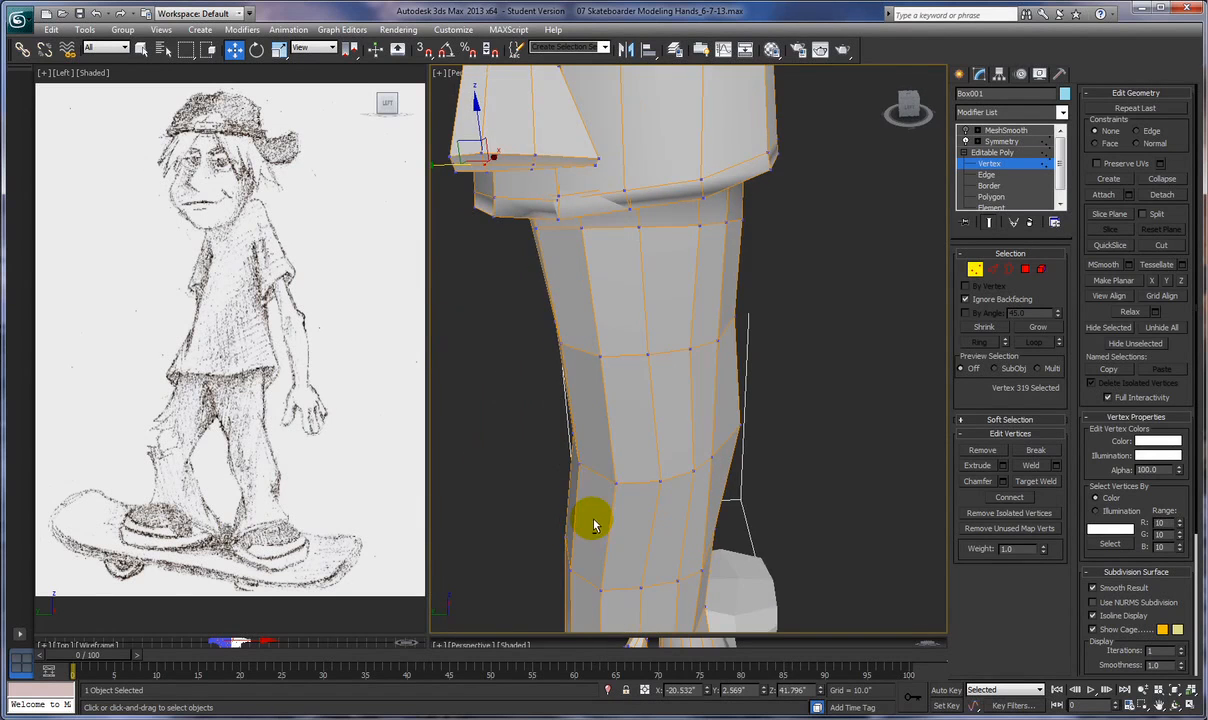
alt+middle_drag(569, 453, 555, 514)
alt+middle_drag(541, 380, 507, 342)
drag(542, 270, 582, 307)
drag(526, 271, 509, 271)
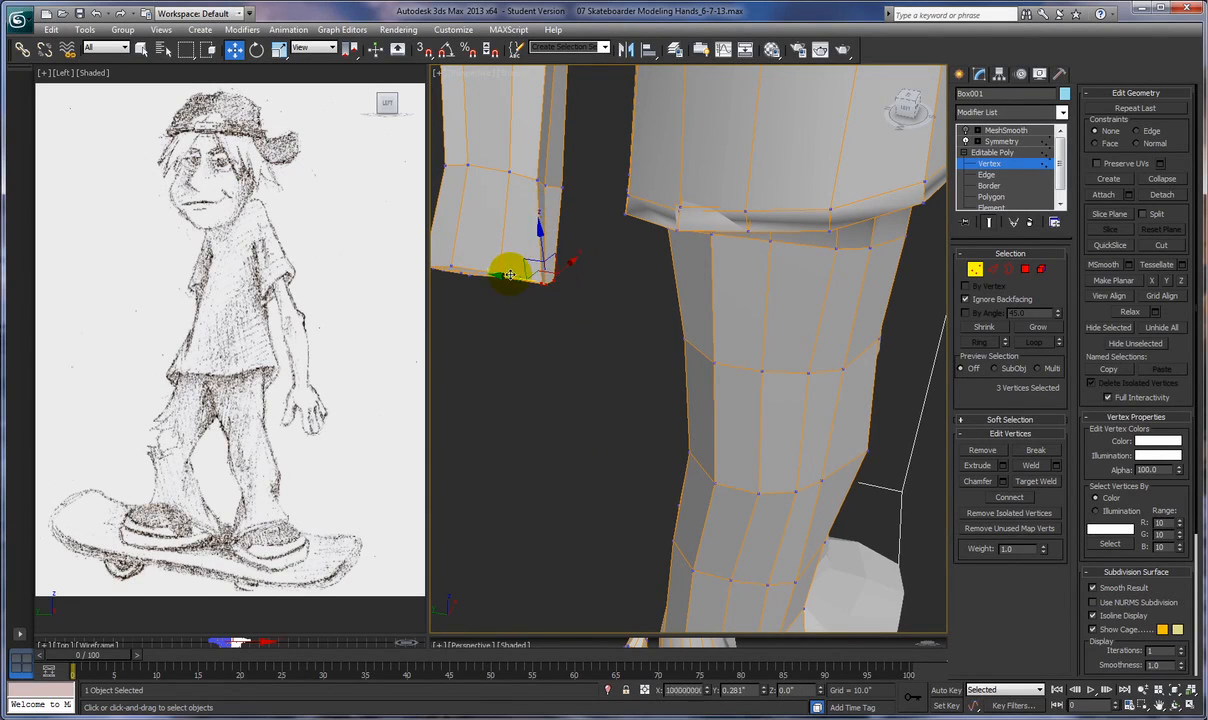
click(514, 186)
drag(511, 183, 516, 182)
Reposition the inner vertices at the wrist and the end of the hand section from below
alt+middle_drag(553, 297, 588, 189)
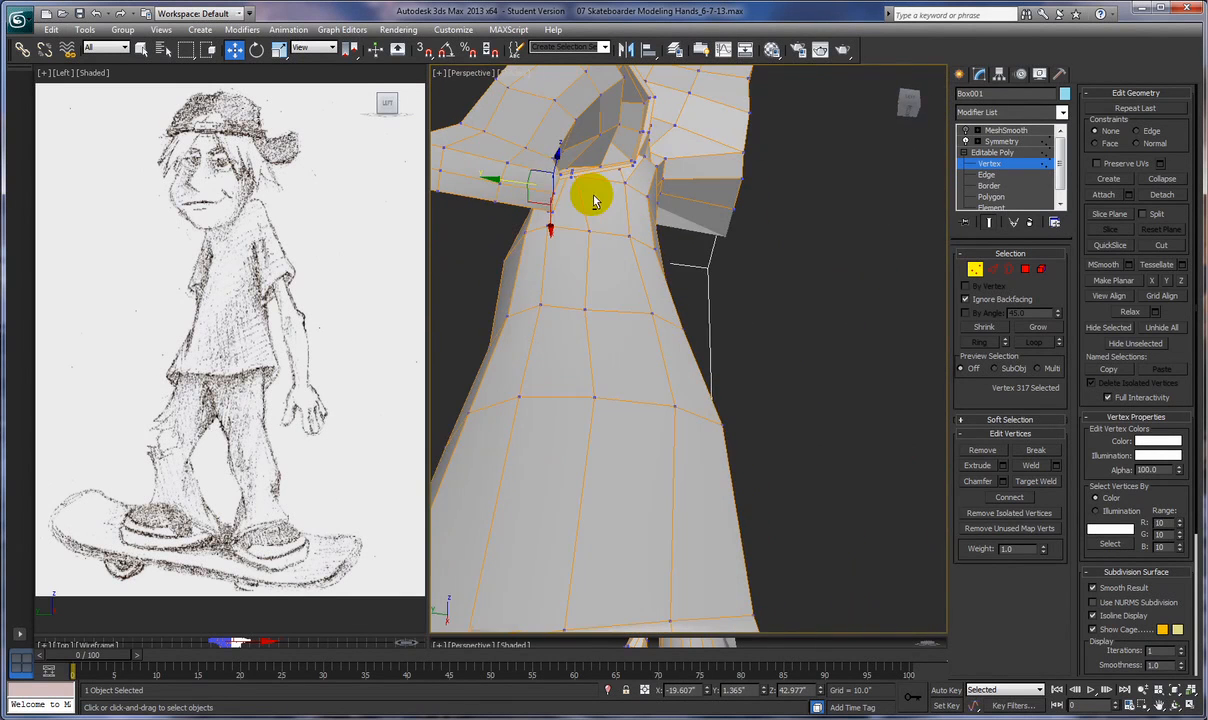
alt+middle_drag(547, 259, 533, 277)
click(542, 193)
drag(511, 192, 499, 229)
click(543, 224)
Examine the shape of the hand section from several angles and in the Left view against the concept drawing
alt+middle_drag(507, 299, 548, 364)
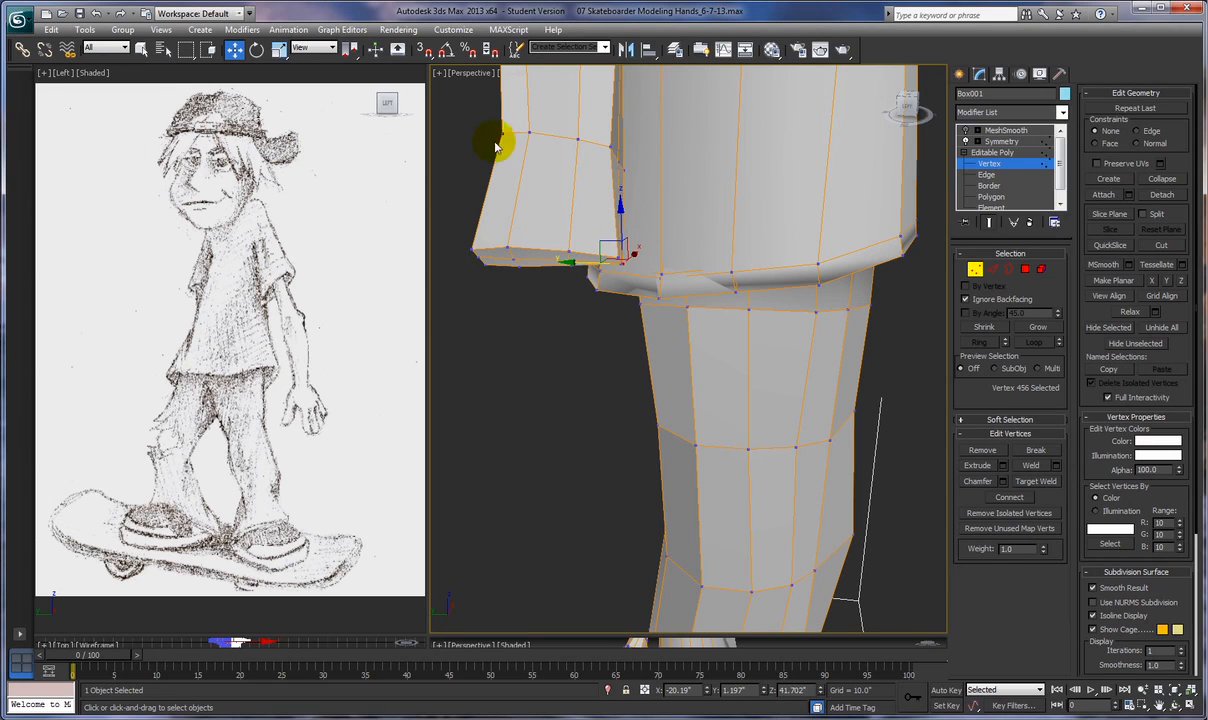
alt+middle_drag(580, 321, 599, 367)
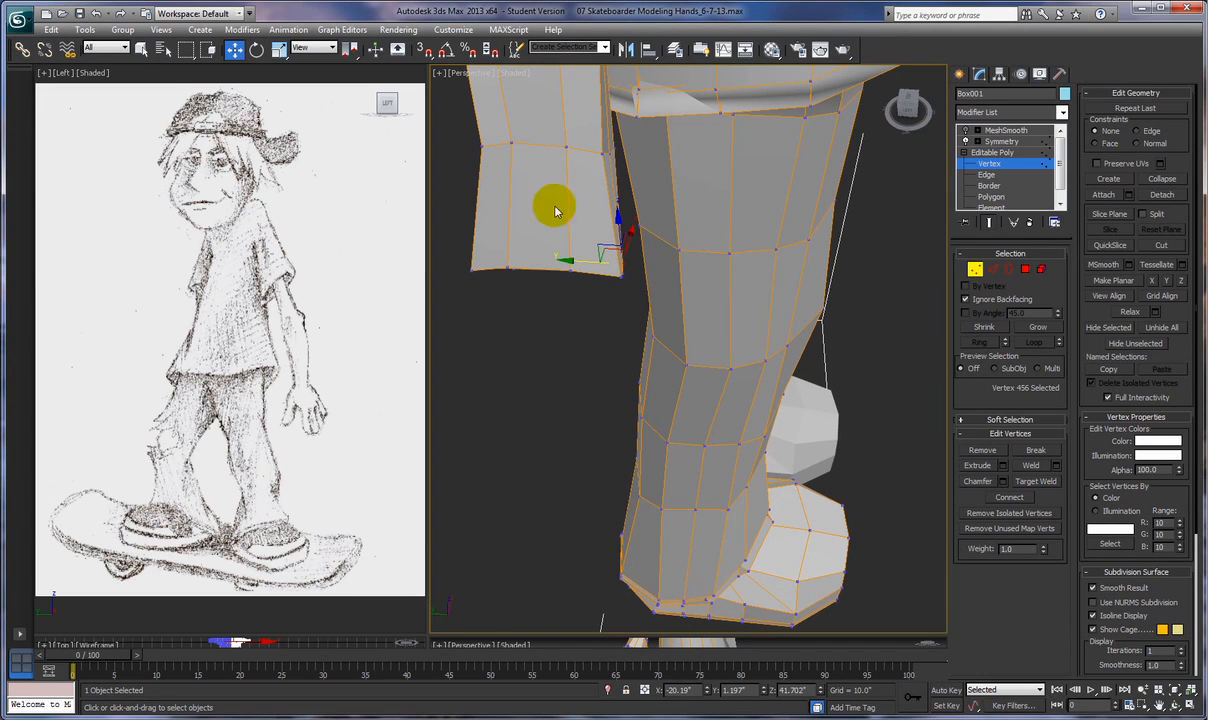
alt+middle_drag(541, 305, 543, 310)
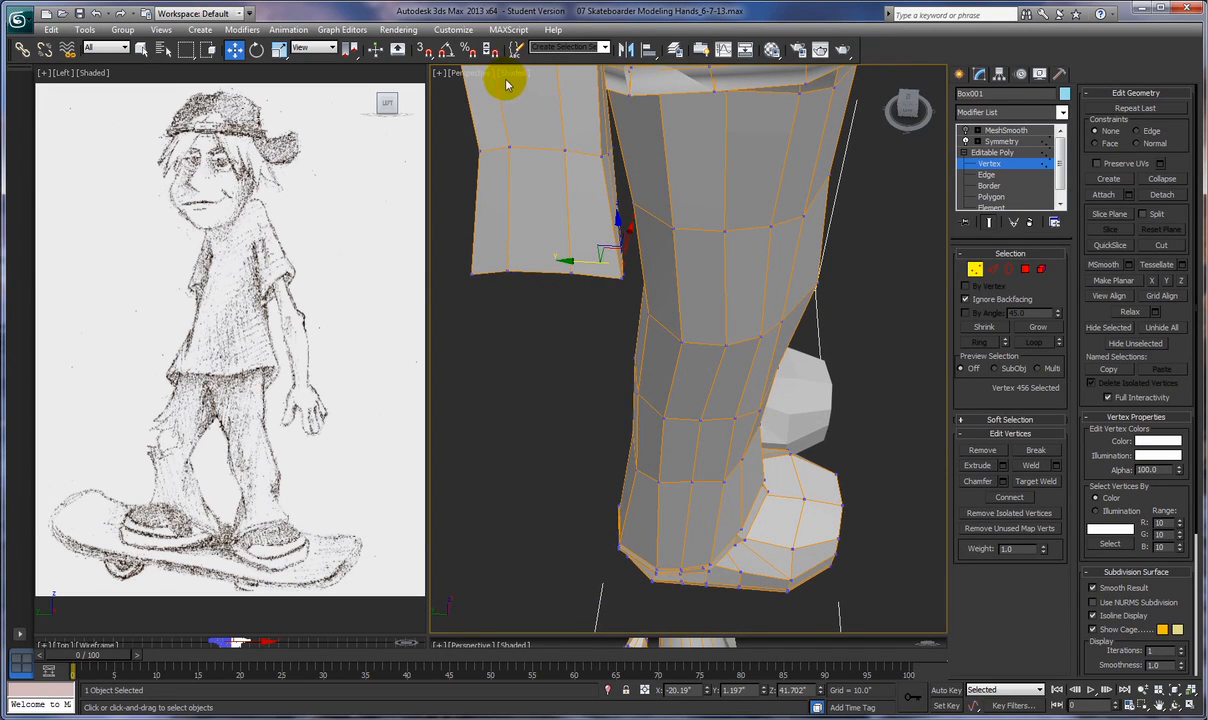
click(499, 486)
key(l)
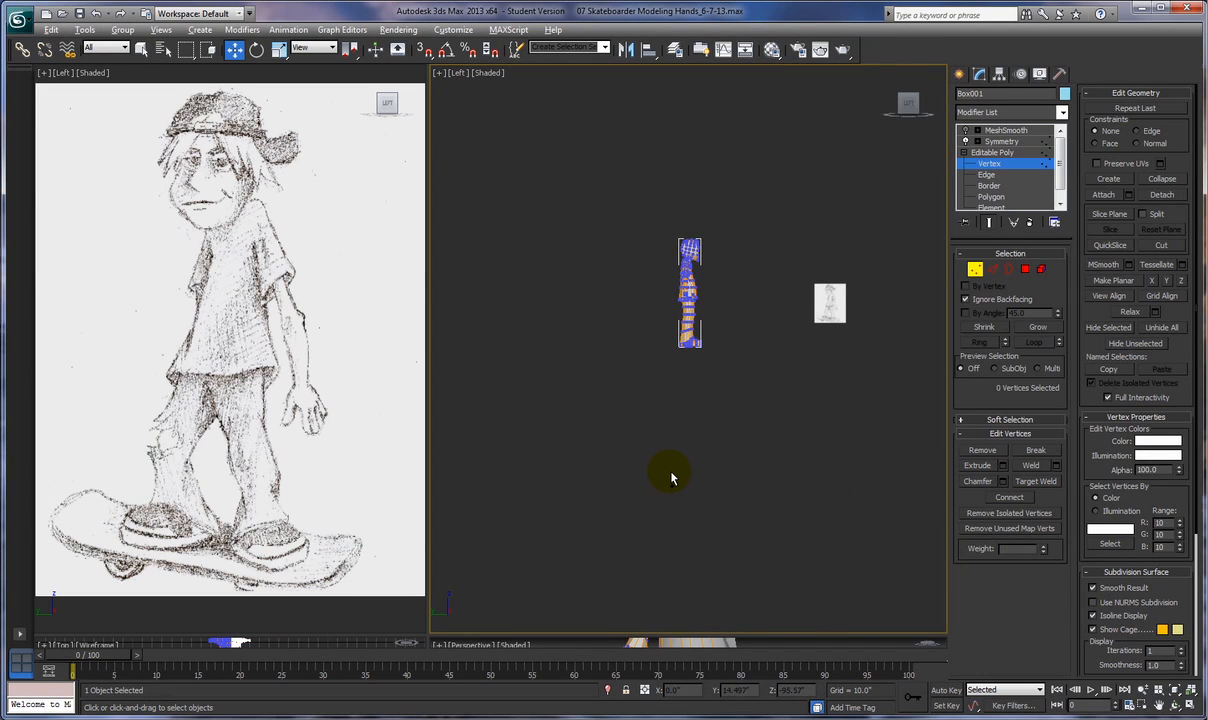
scroll(670, 478, up, 6)
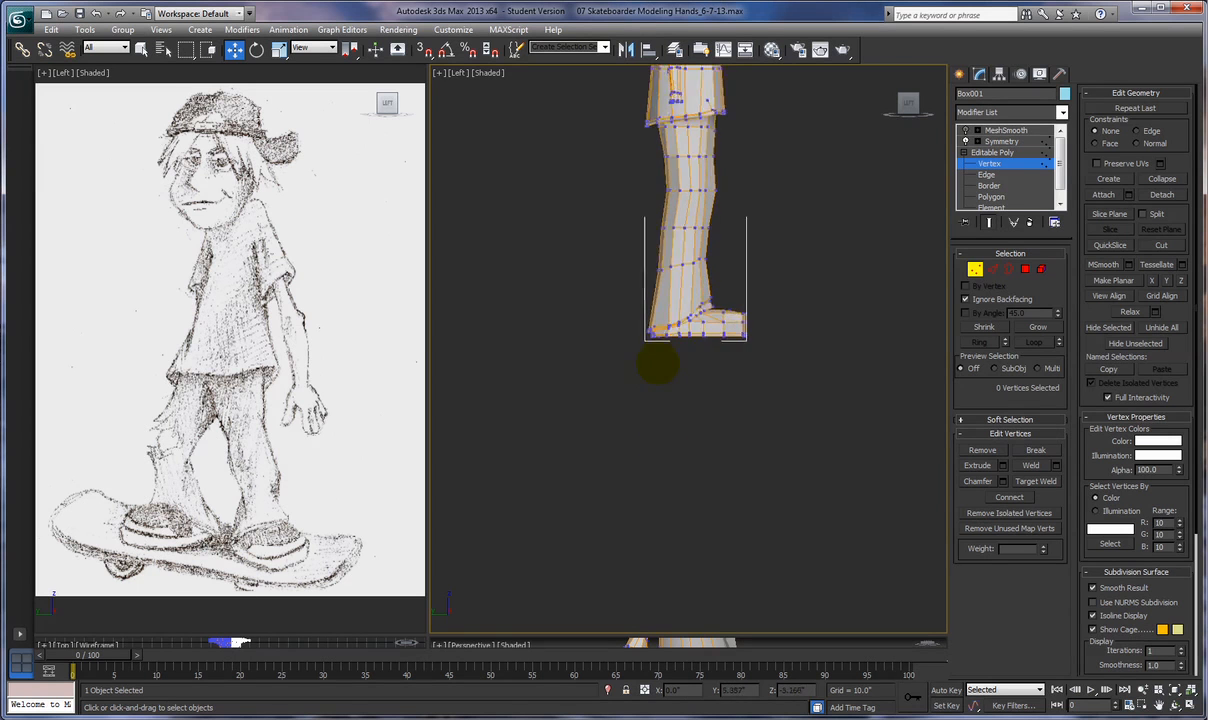
middle_drag(669, 372, 674, 553)
scroll(668, 530, up, 5)
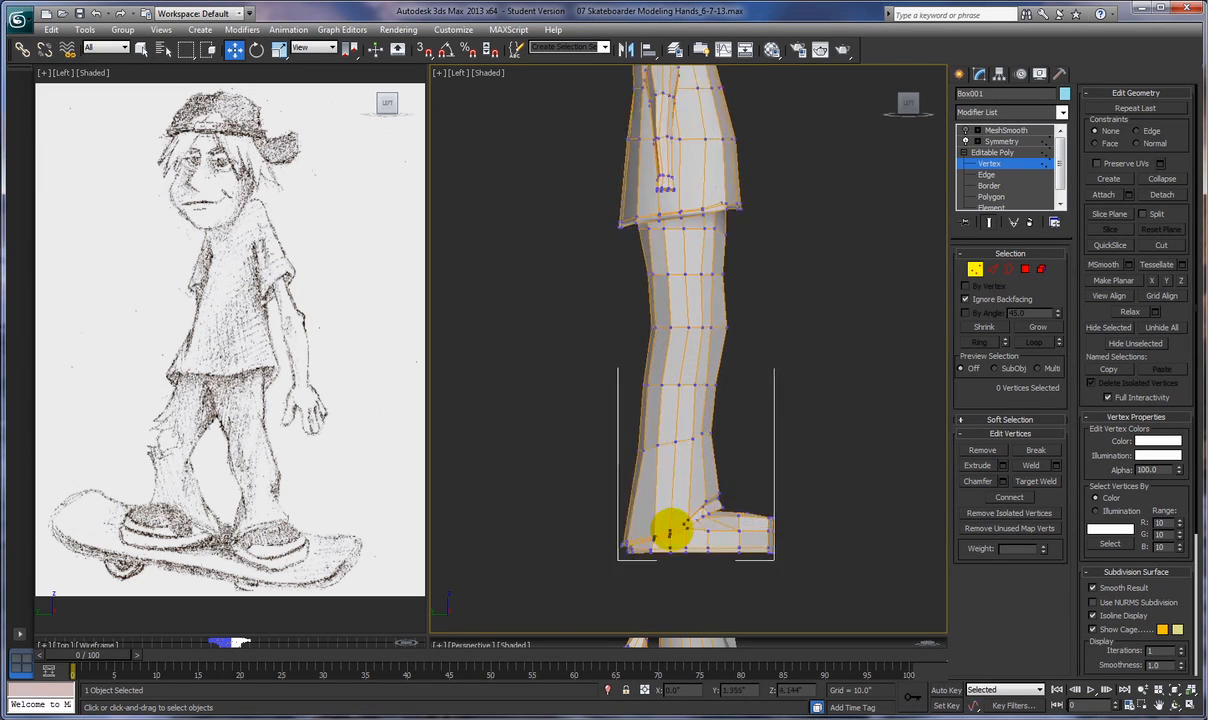
middle_drag(876, 359, 850, 620)
alt+middle_drag(855, 373, 863, 226)
mouse_move(849, 284)
alt+middle_down()
mouse_move(833, 278)
mouse_move(849, 275)
alt+middle_up()
middle_drag(794, 464, 884, 286)
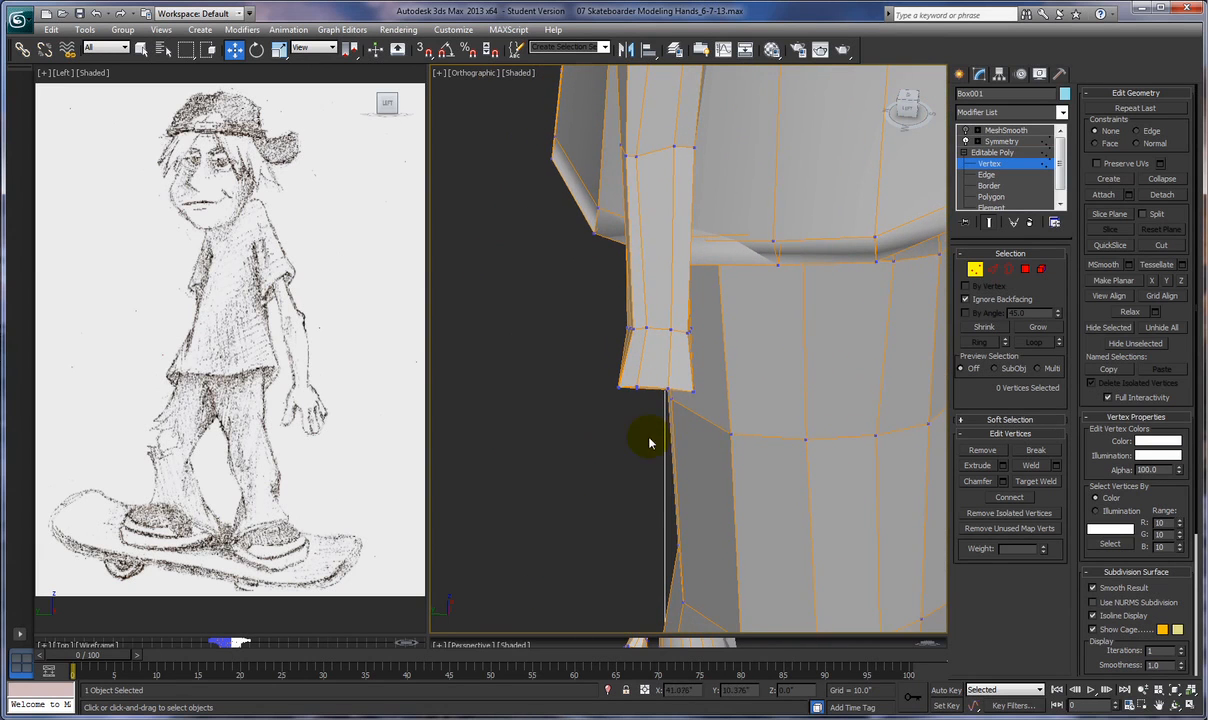
At the Polygon level, select the polygons around the sides of the hand section and remove the leg polygons from the selection
click(1022, 269)
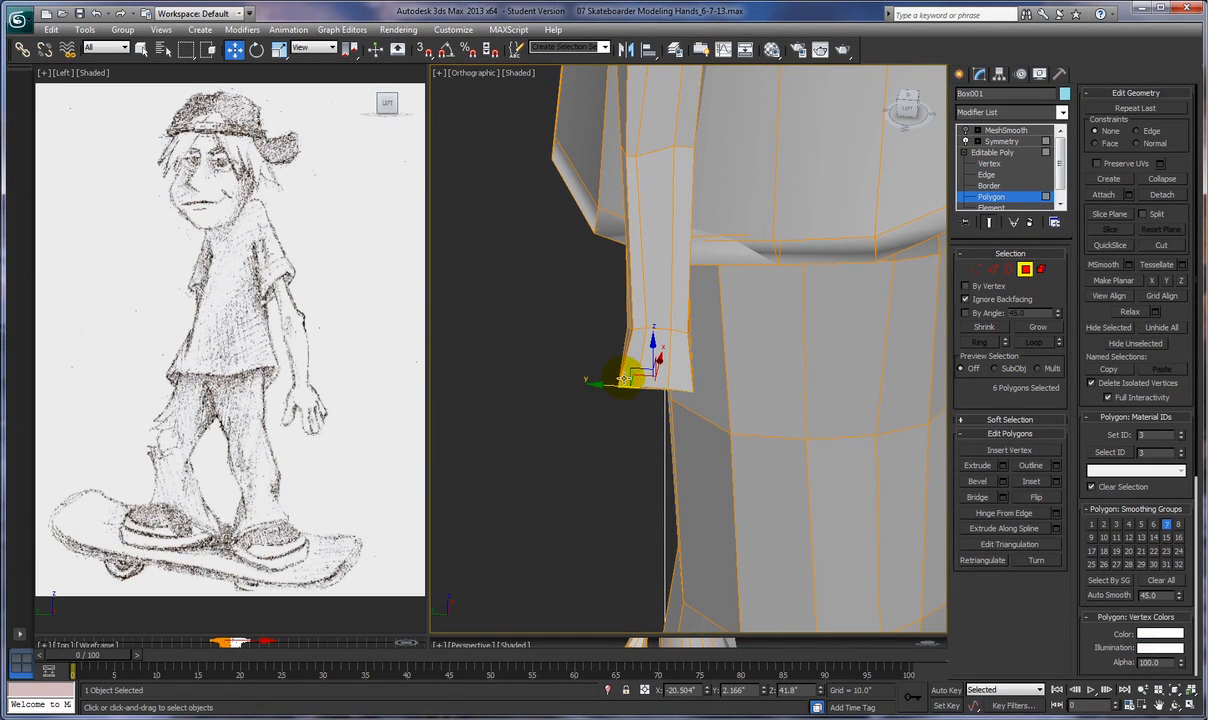
ctrl+click(703, 358)
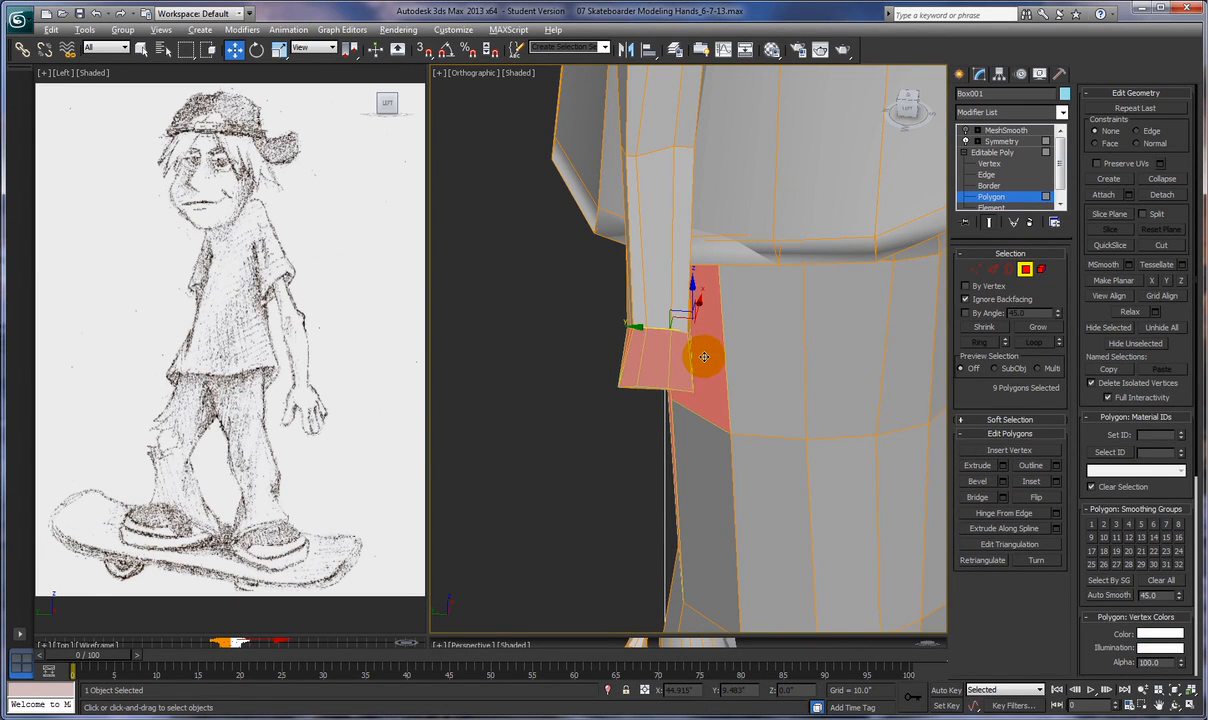
alt+click(703, 358)
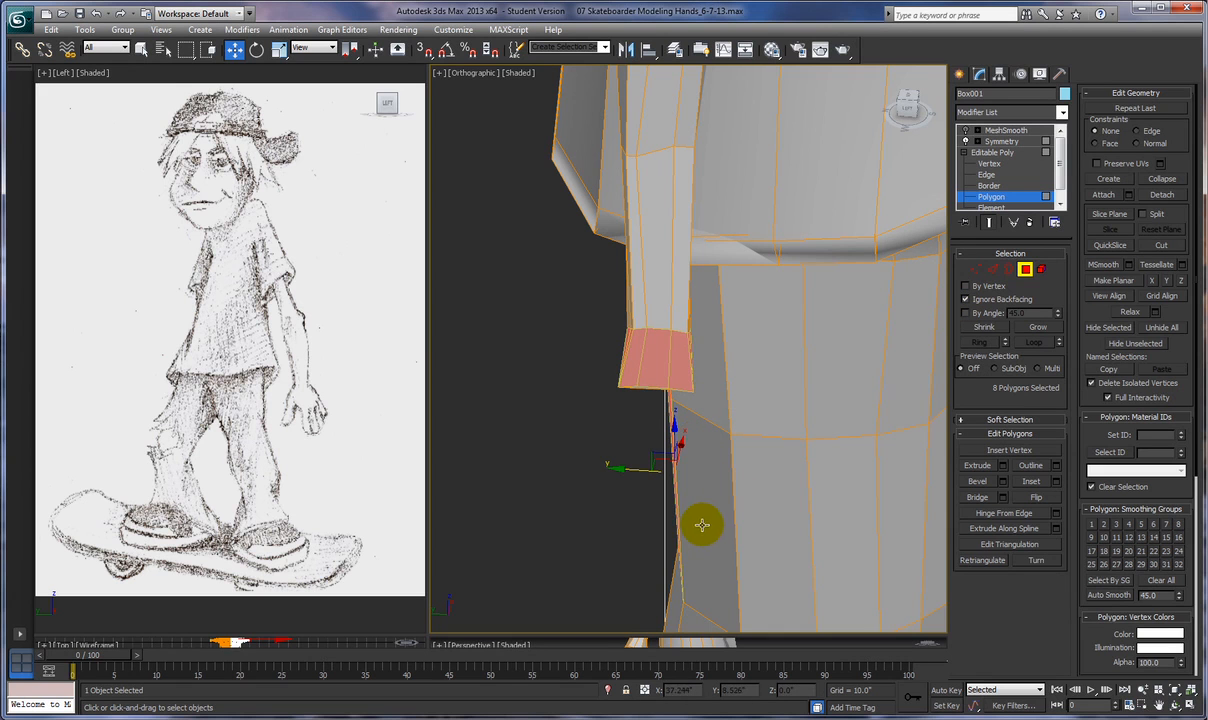
alt+middle_drag(706, 510, 729, 512)
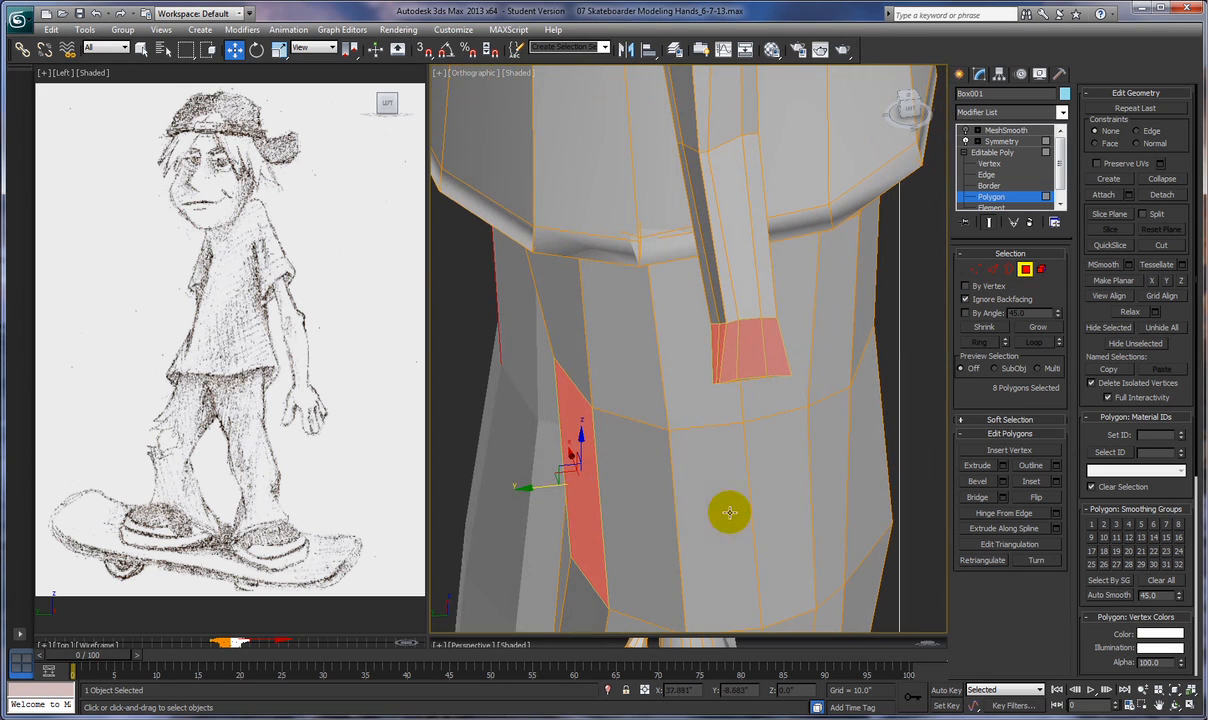
alt+click(580, 496)
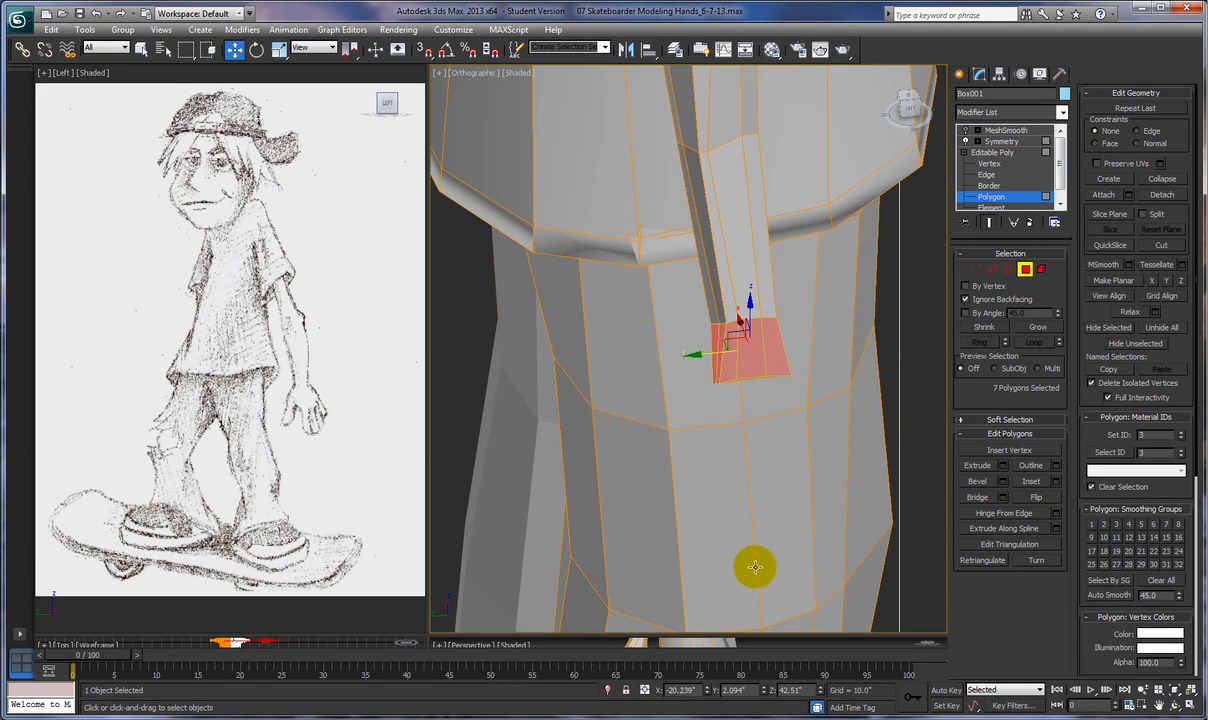
mouse_move(752, 555)
alt+middle_down()
mouse_move(748, 503)
mouse_move(723, 555)
mouse_move(738, 548)
alt+middle_up()
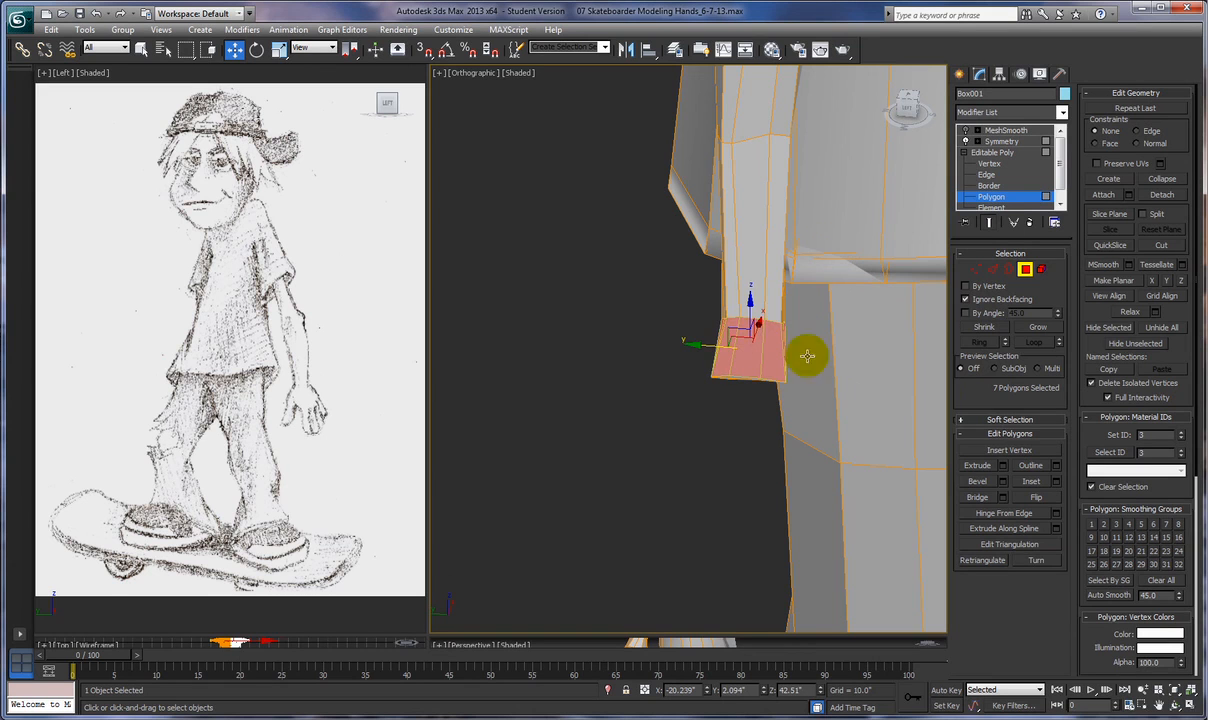
Try two horizontal QuickSlice cuts across the selected side polygons of the hand section, and turn off Ignore Backfacing
click(1109, 245)
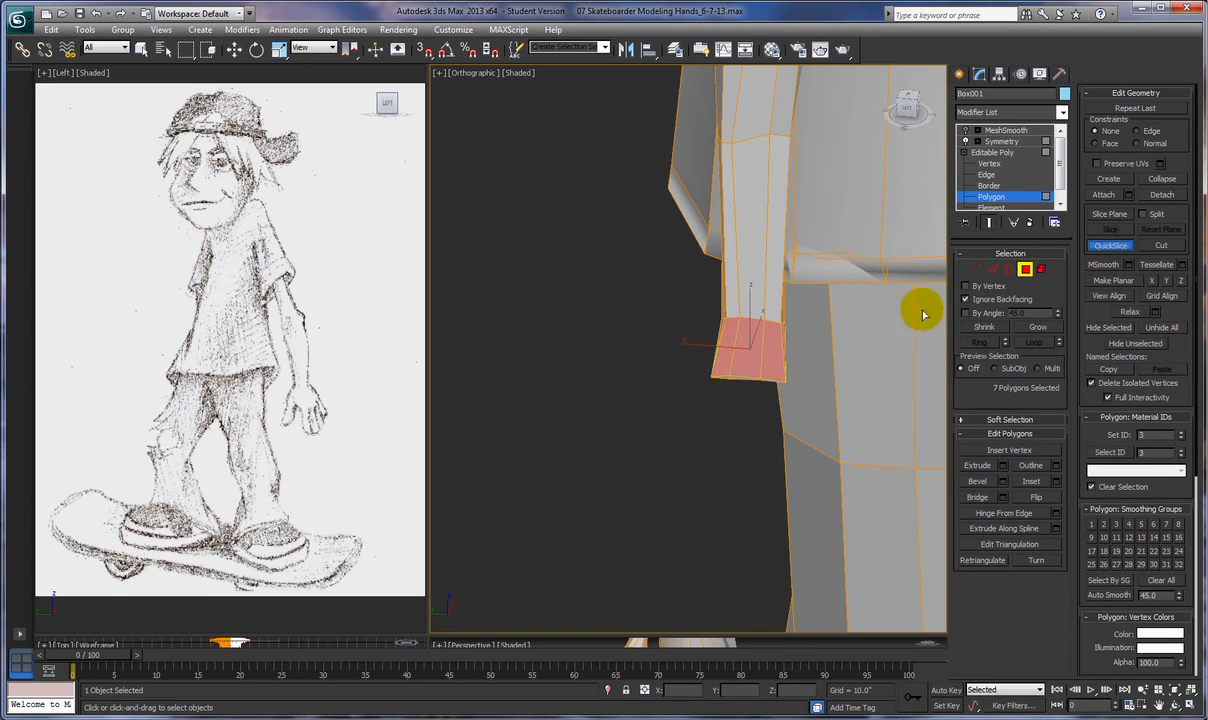
click(719, 340)
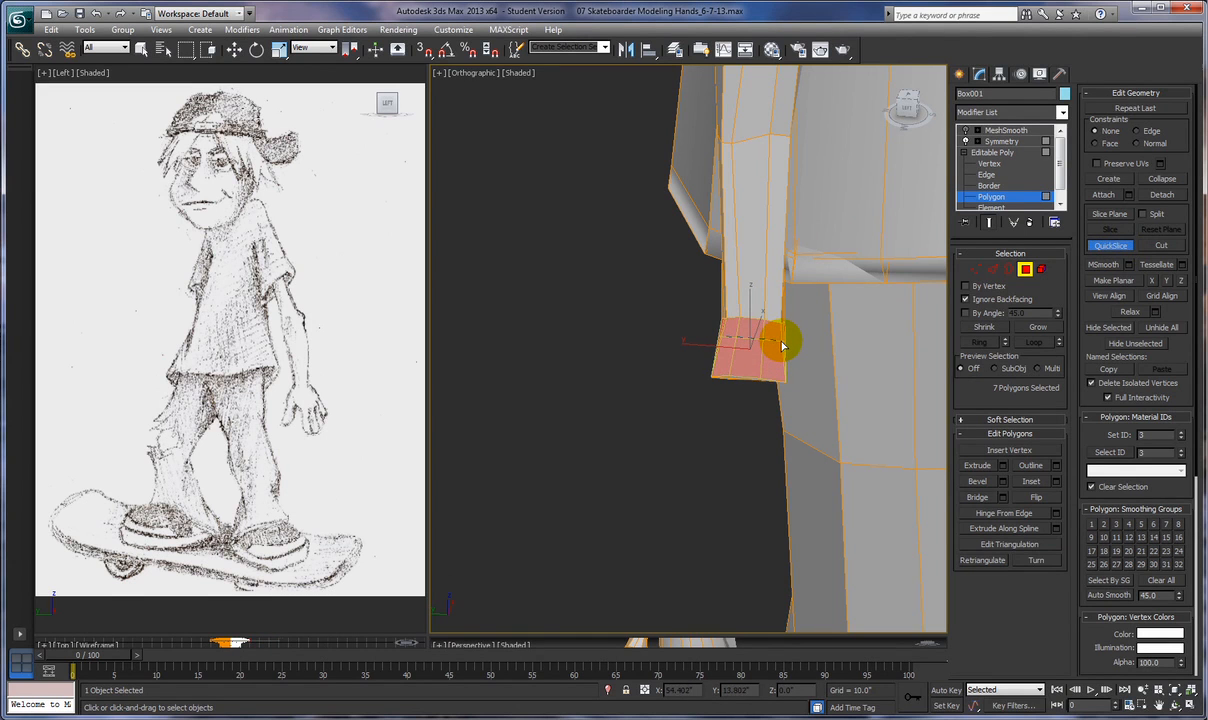
click(782, 344)
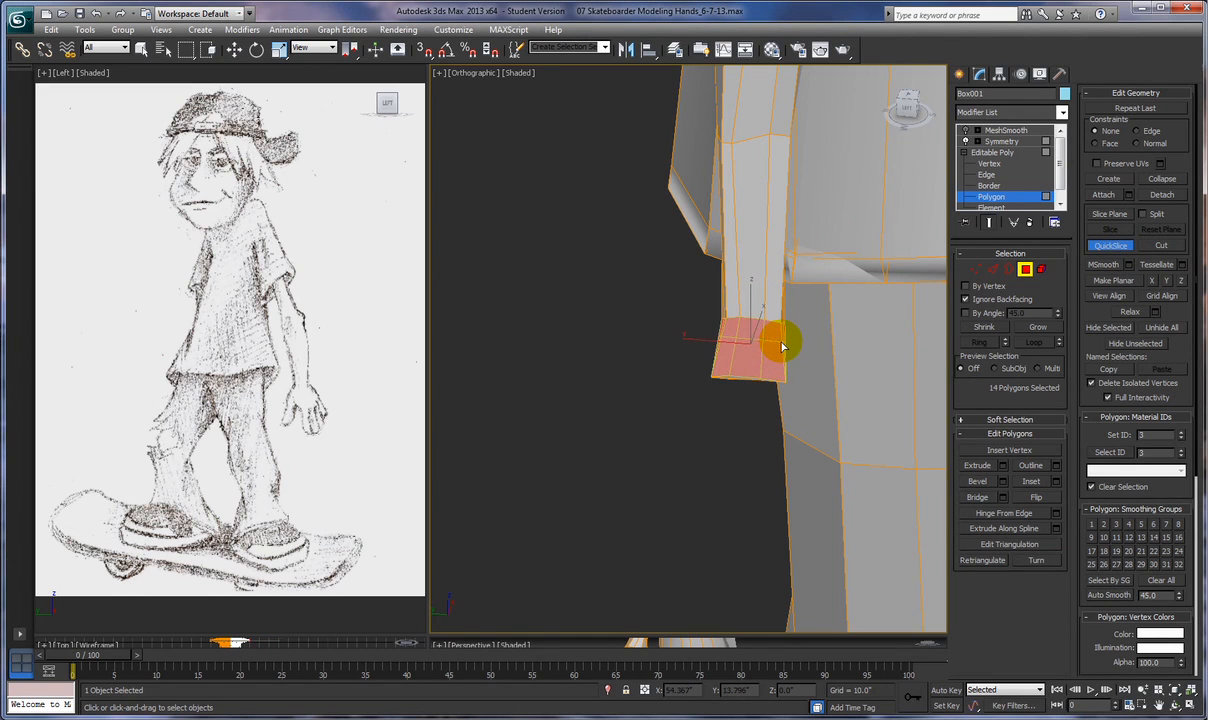
click(716, 358)
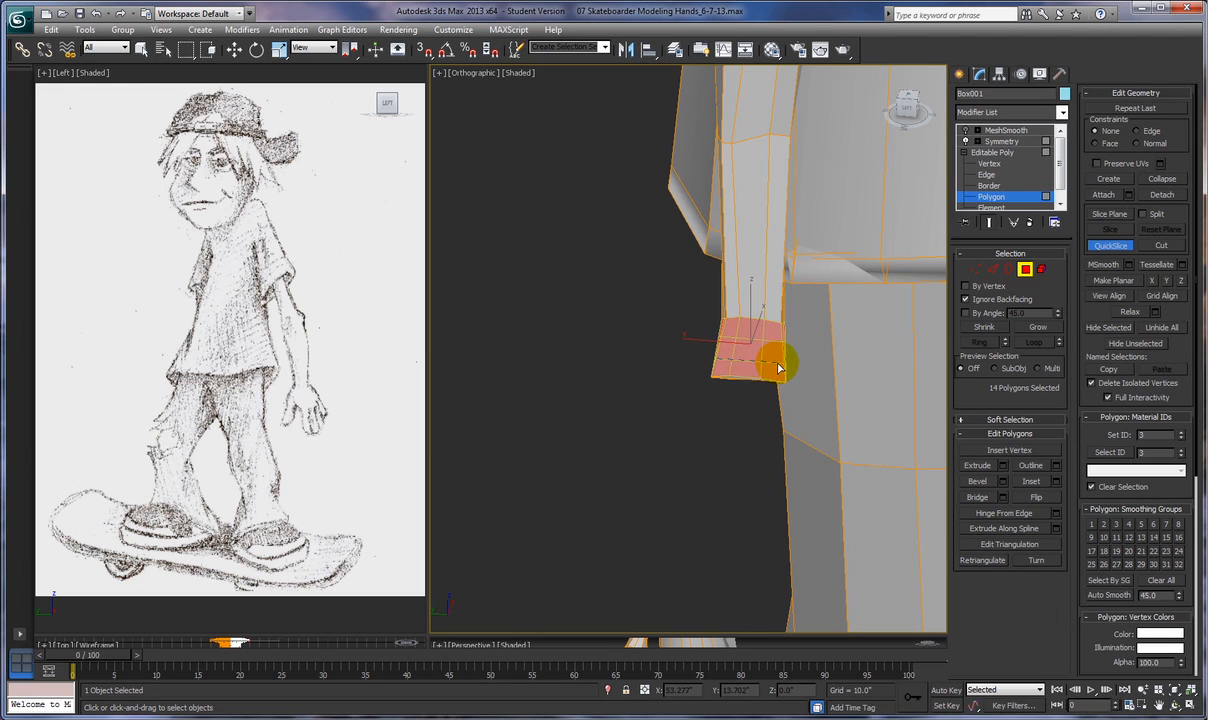
click(779, 368)
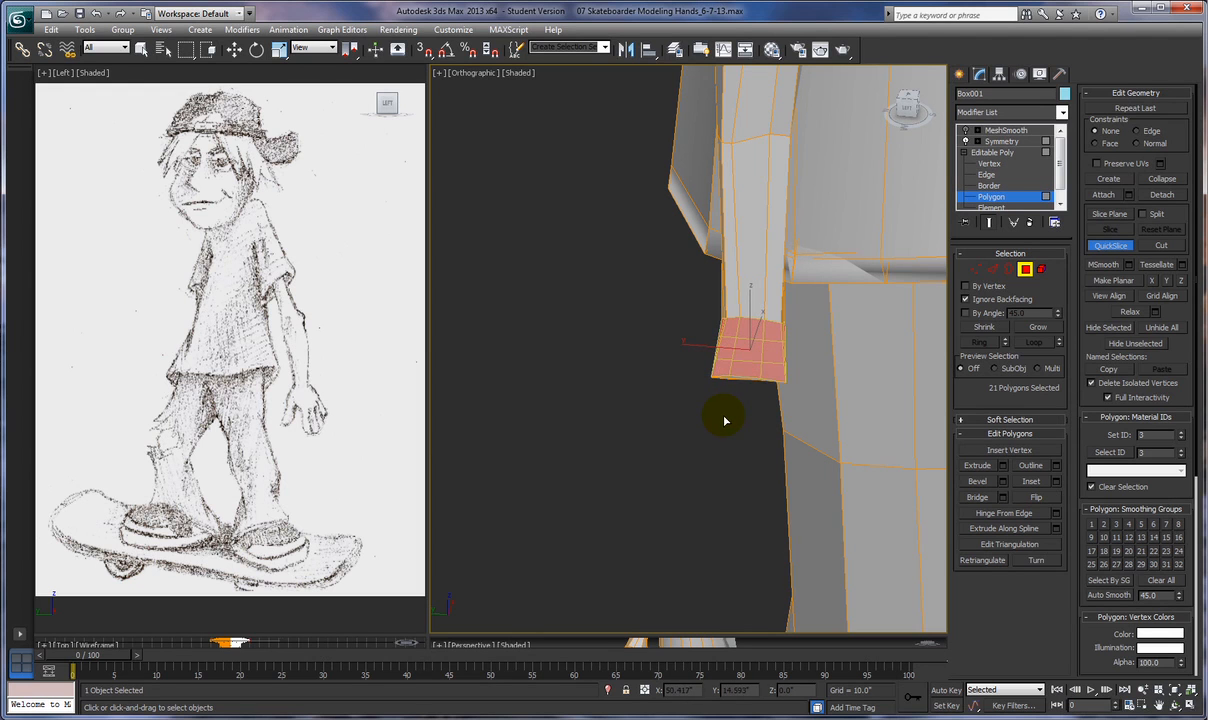
alt+middle_drag(725, 420, 536, 340)
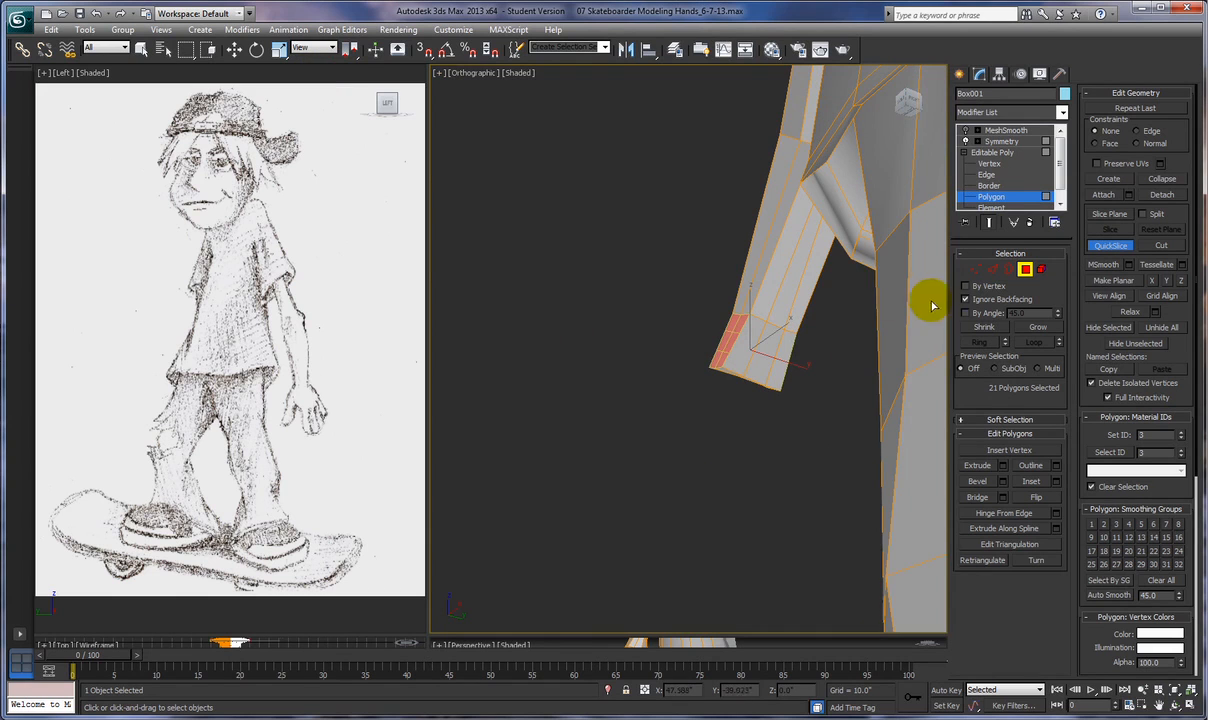
click(965, 299)
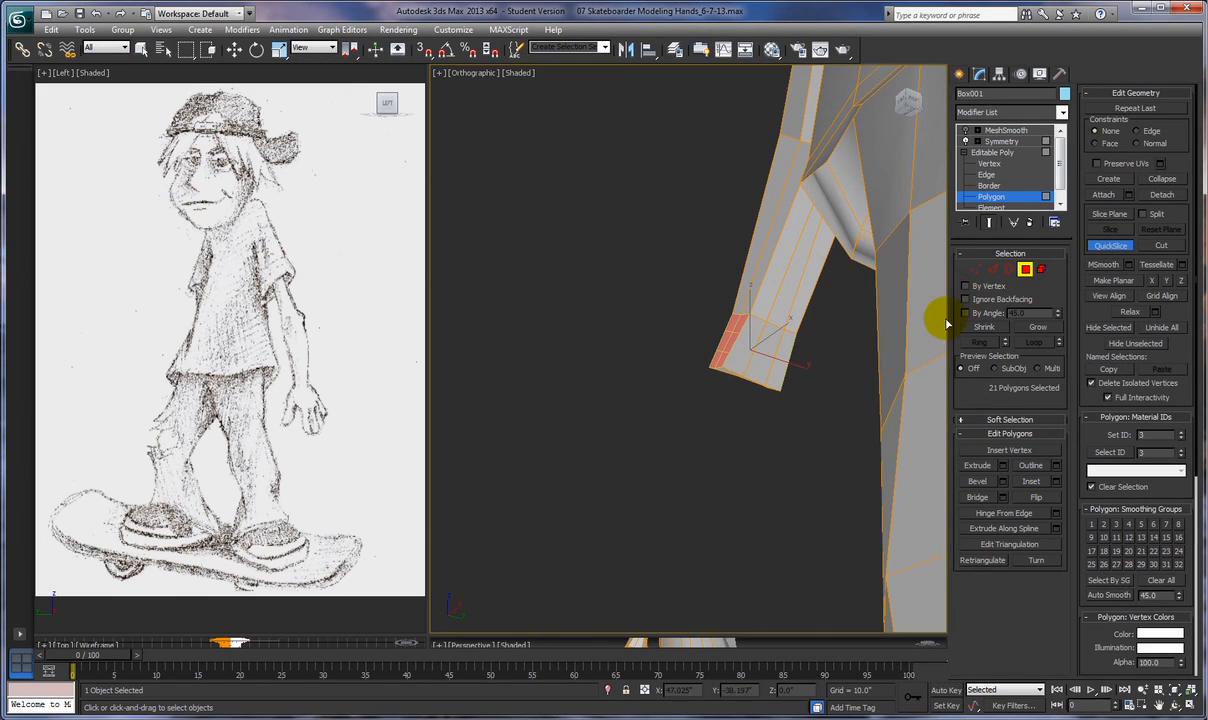
alt+middle_drag(534, 413, 714, 480)
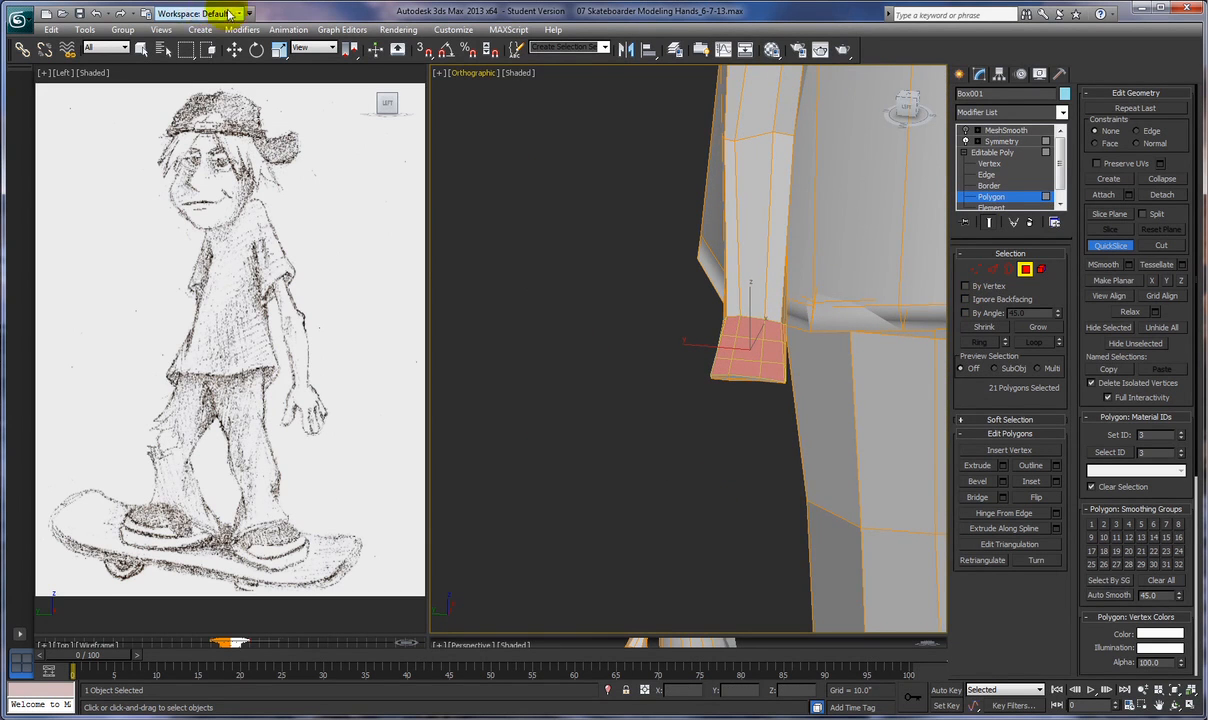
Undo the two slices on the hand section and the Ignore Backfacing change
click(100, 14)
click(101, 14)
click(101, 14)
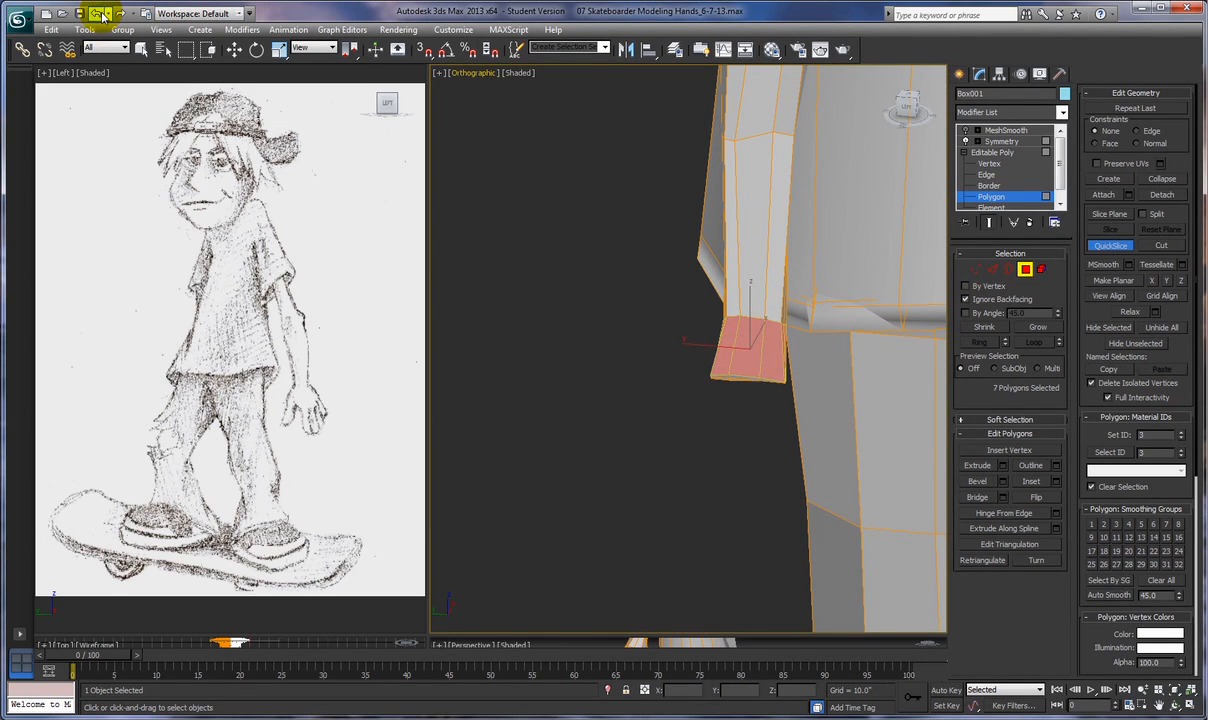
Turn off Ignore Backfacing and extend the selection to the polygons all the way around the hand section
alt+middle_drag(614, 429, 787, 423)
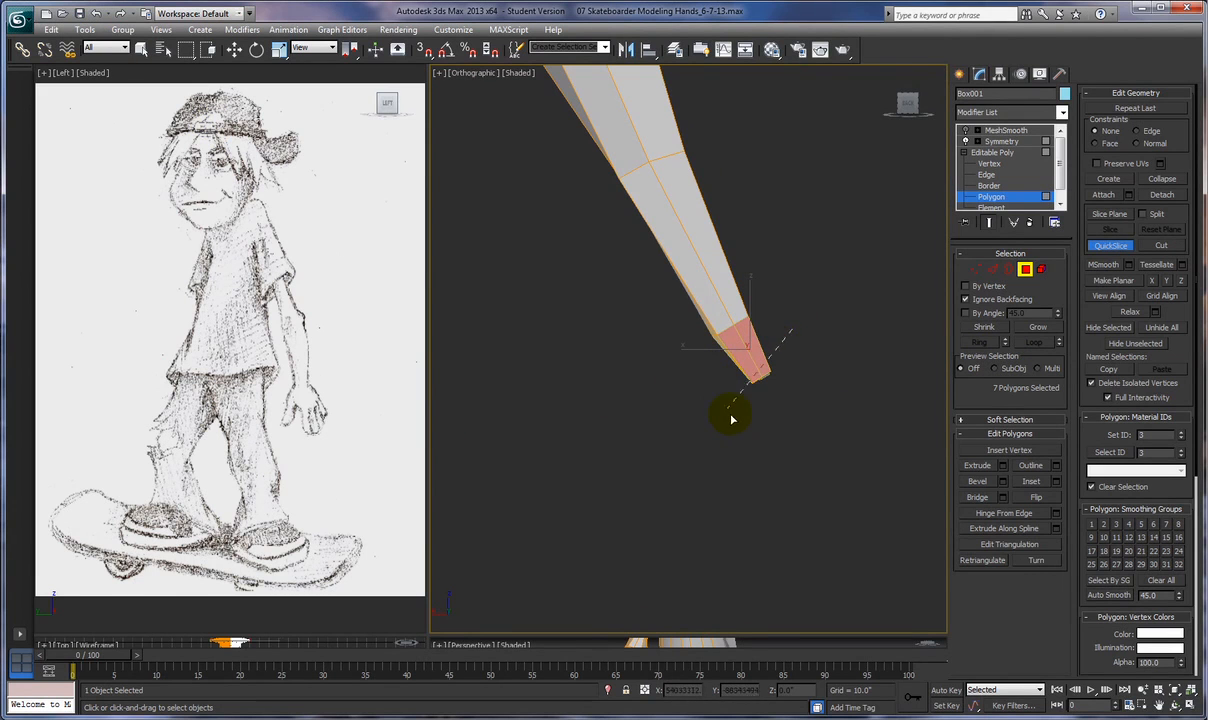
key(w)
drag(760, 338, 728, 372)
drag(803, 361, 723, 392)
alt+middle_drag(824, 414, 686, 453)
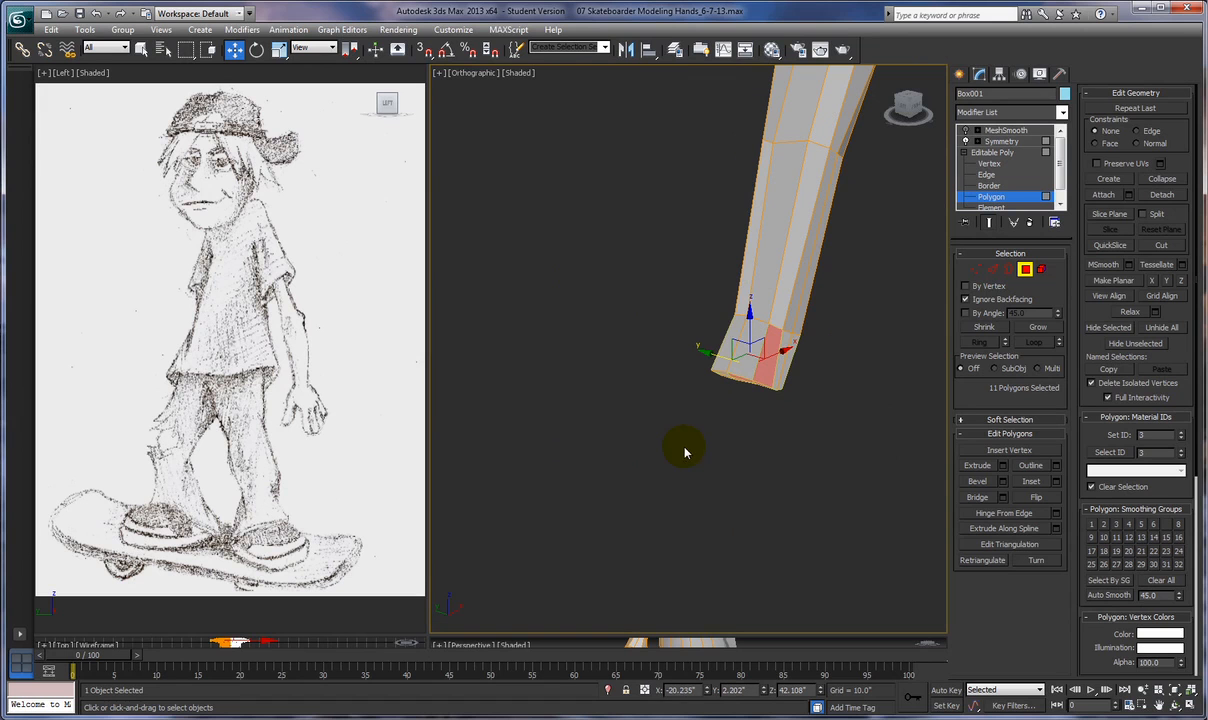
click(966, 299)
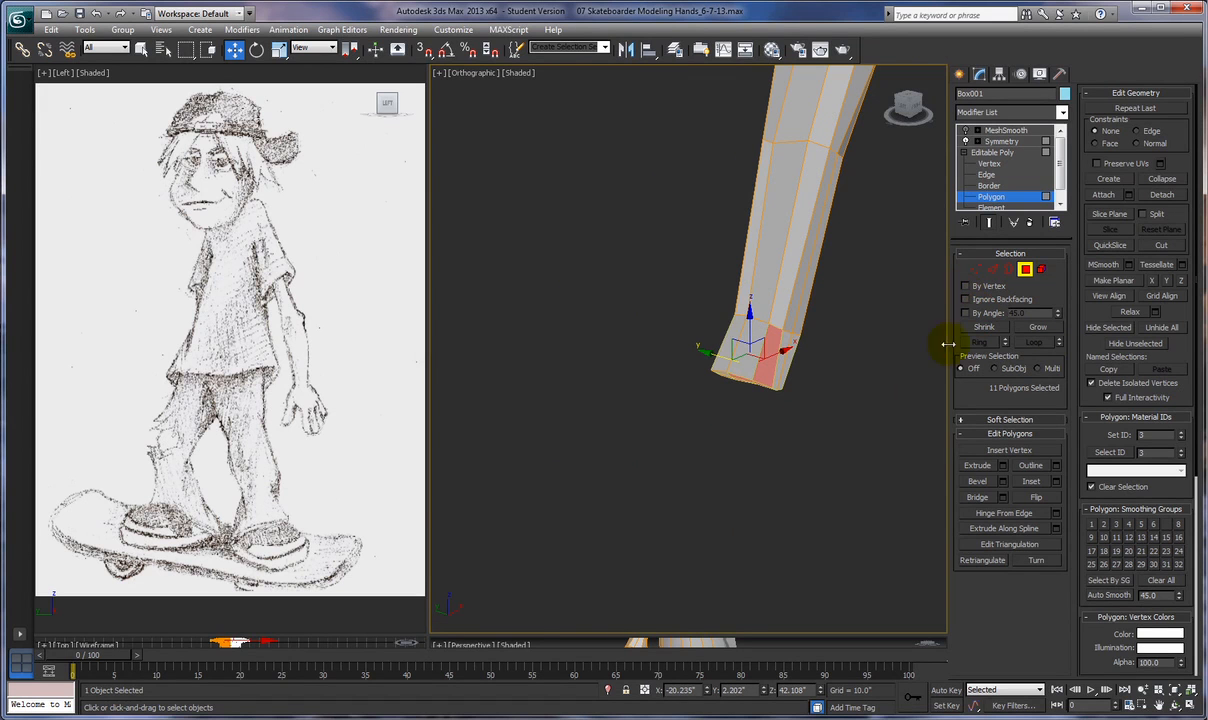
mouse_move(703, 418)
alt+middle_down()
mouse_move(733, 423)
mouse_move(723, 423)
alt+middle_up()
drag(696, 329, 811, 445)
alt+middle_drag(770, 450, 790, 431)
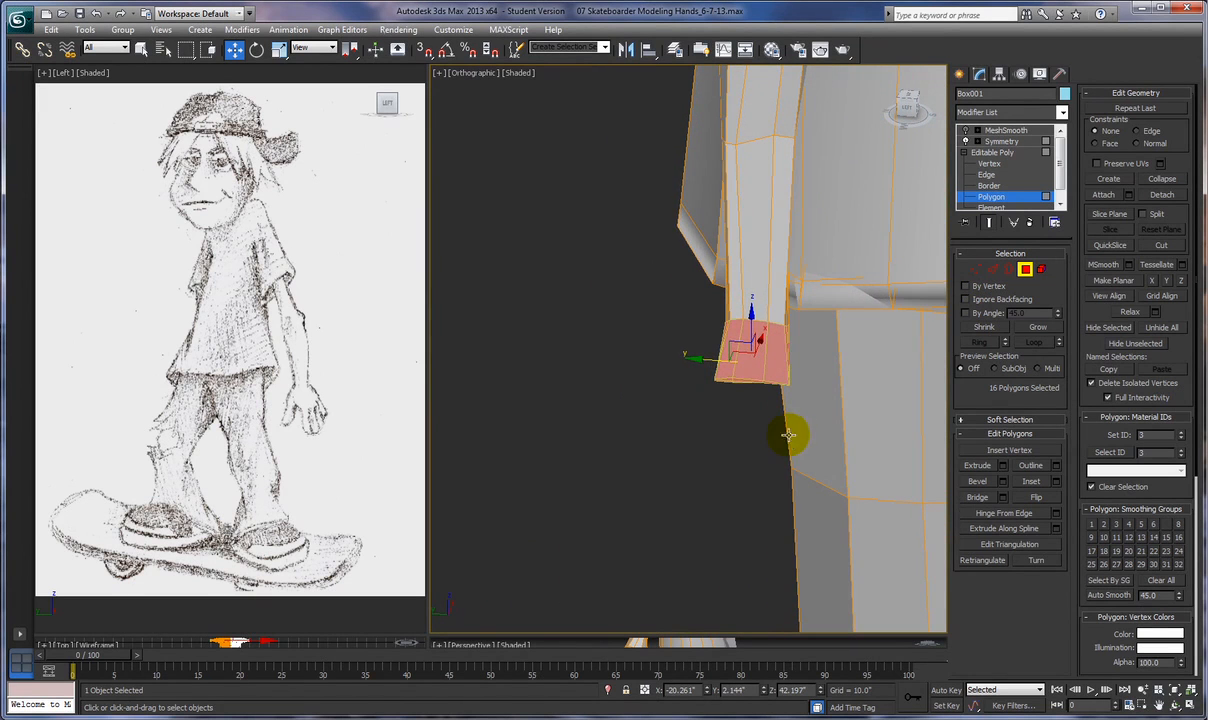
Cut two horizontal edge loops around the hand section with QuickSlice, one near the wrist and one near the end
click(1110, 245)
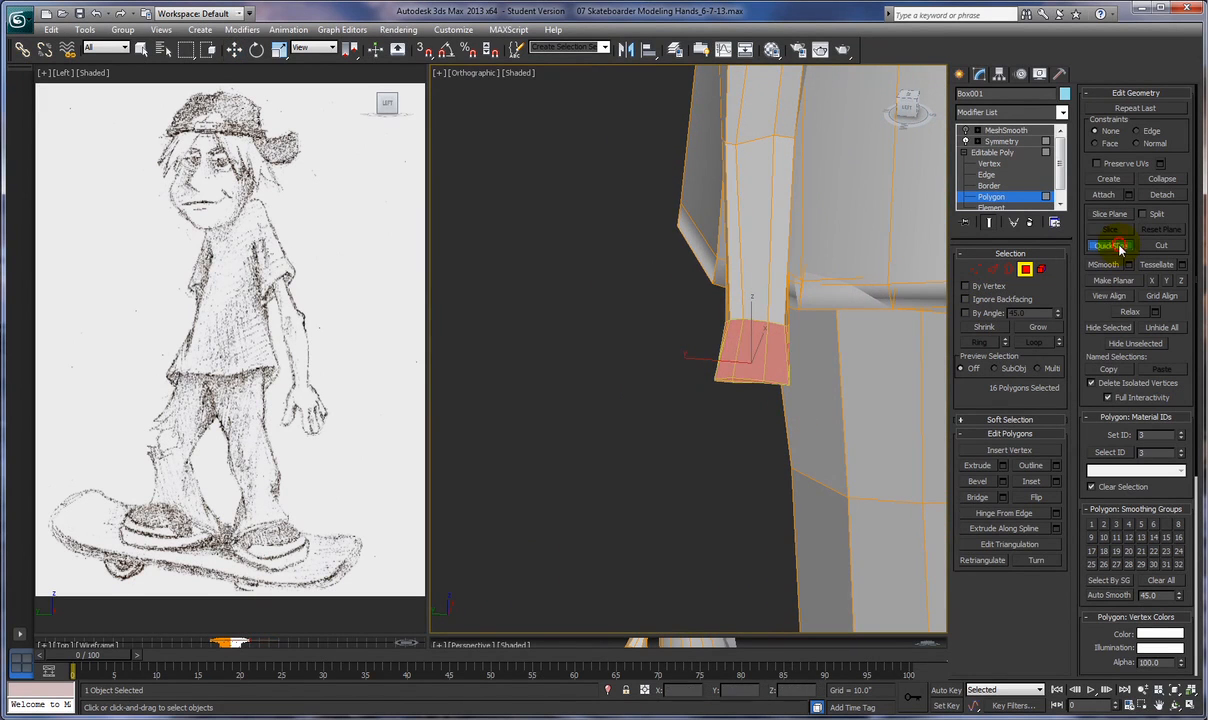
click(730, 341)
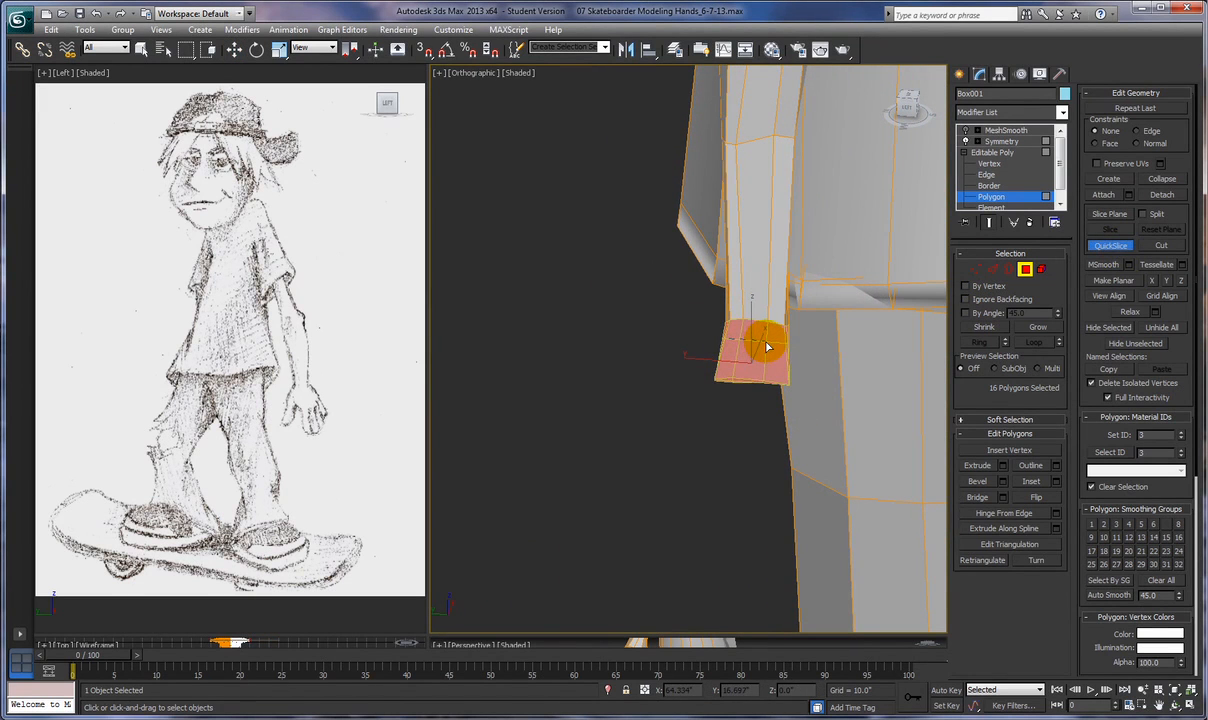
click(767, 345)
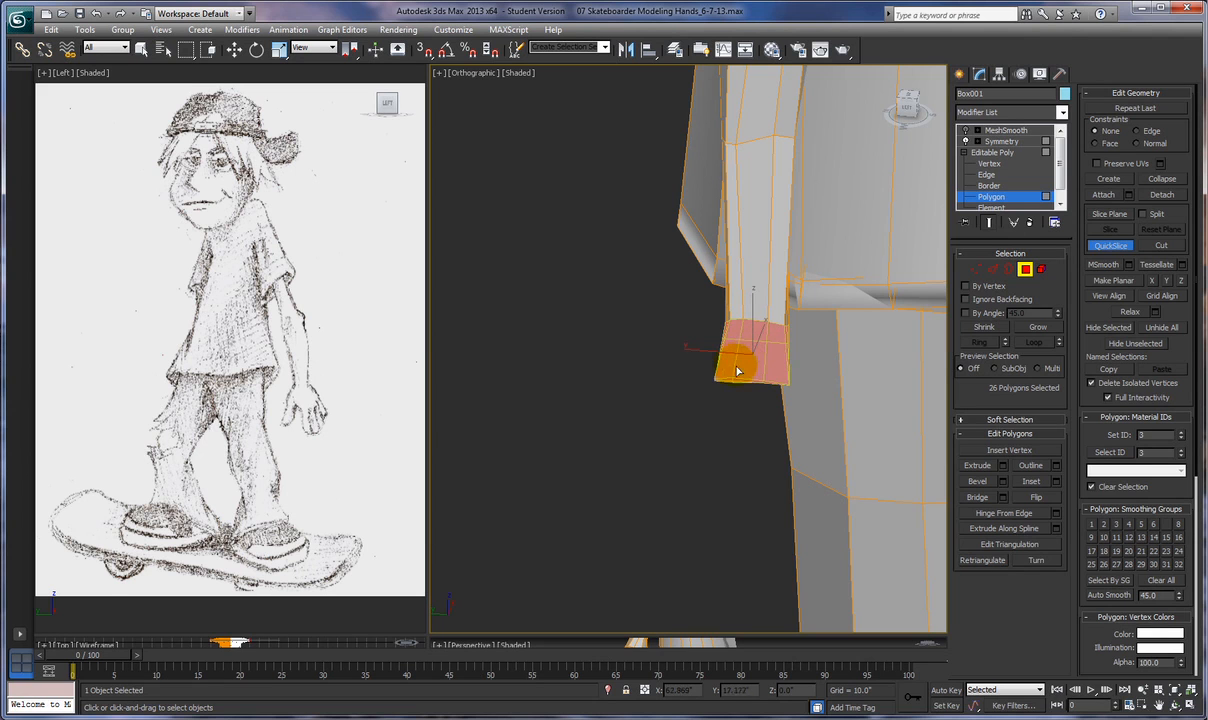
click(725, 362)
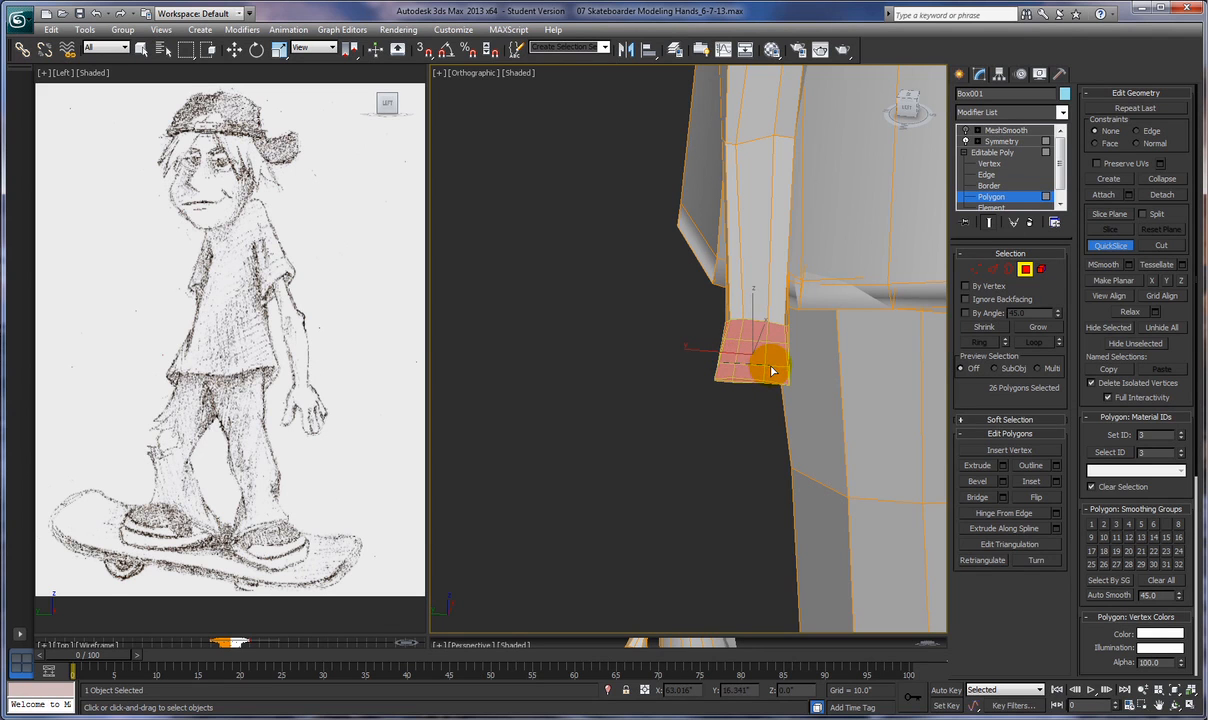
click(771, 369)
alt+middle_drag(695, 430, 649, 412)
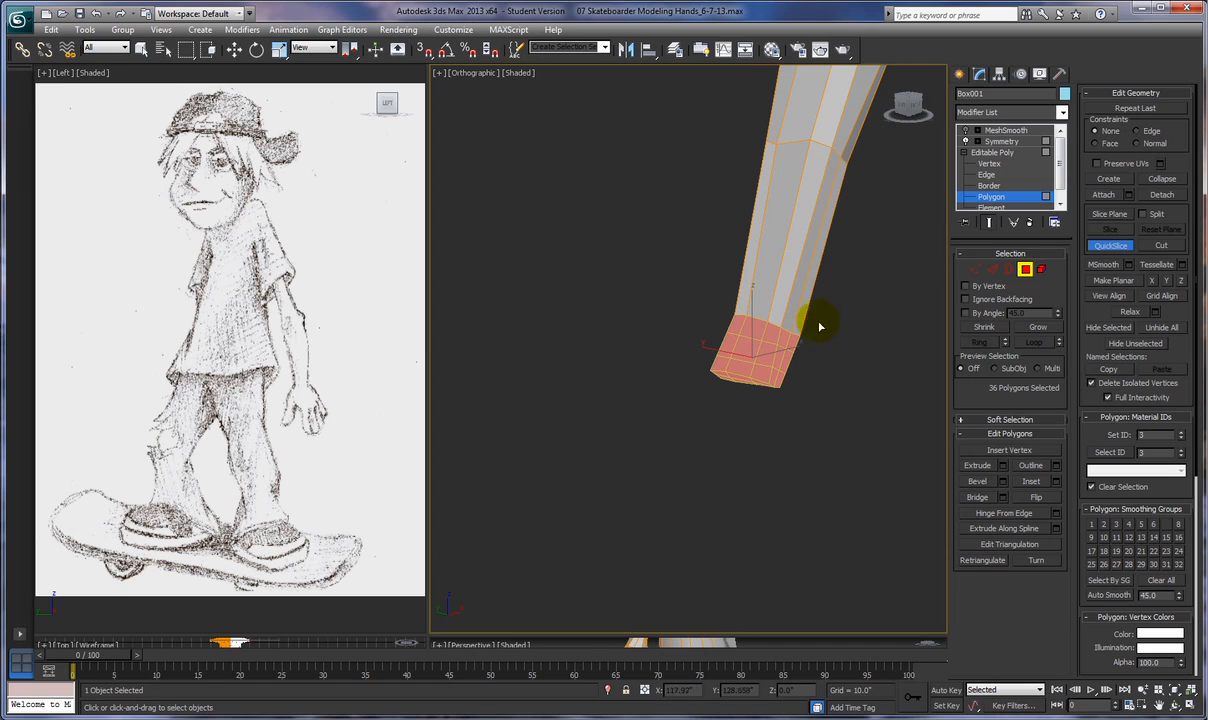
End QuickSlice and, at the Vertex level, adjust the new vertices just below the wrist on the thumb side of the hand
click(975, 269)
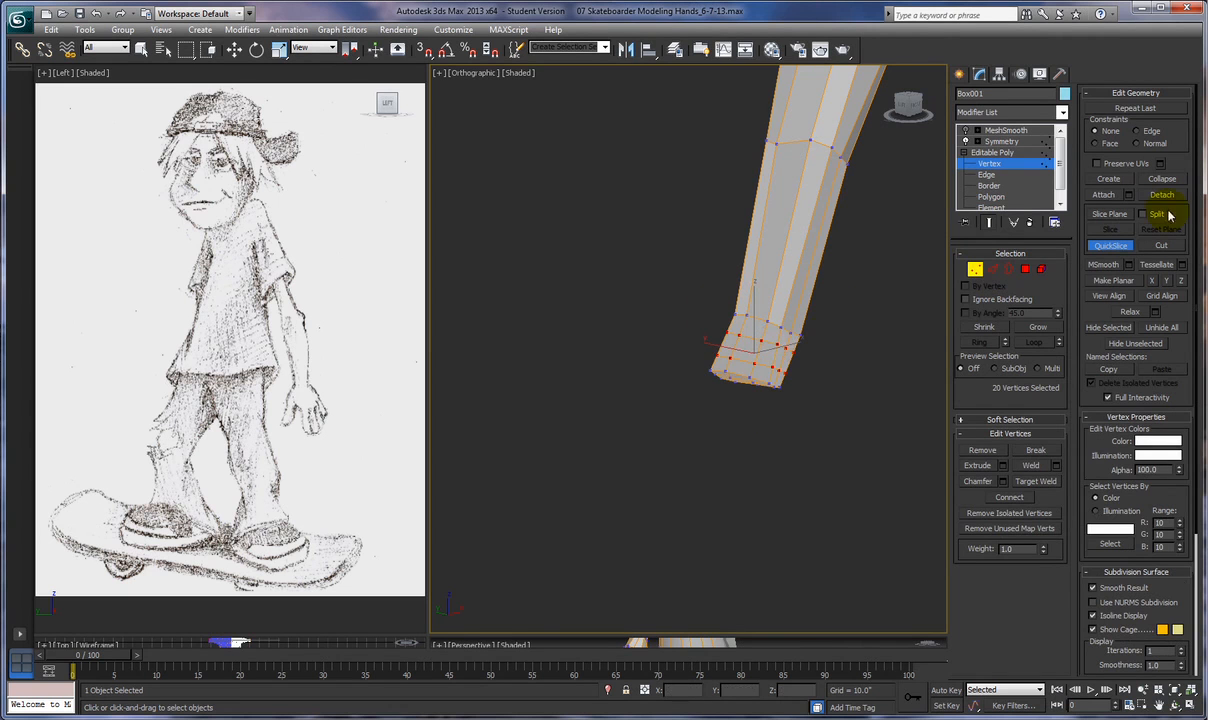
click(1117, 249)
click(836, 369)
click(776, 337)
drag(779, 331, 811, 321)
click(796, 327)
click(795, 348)
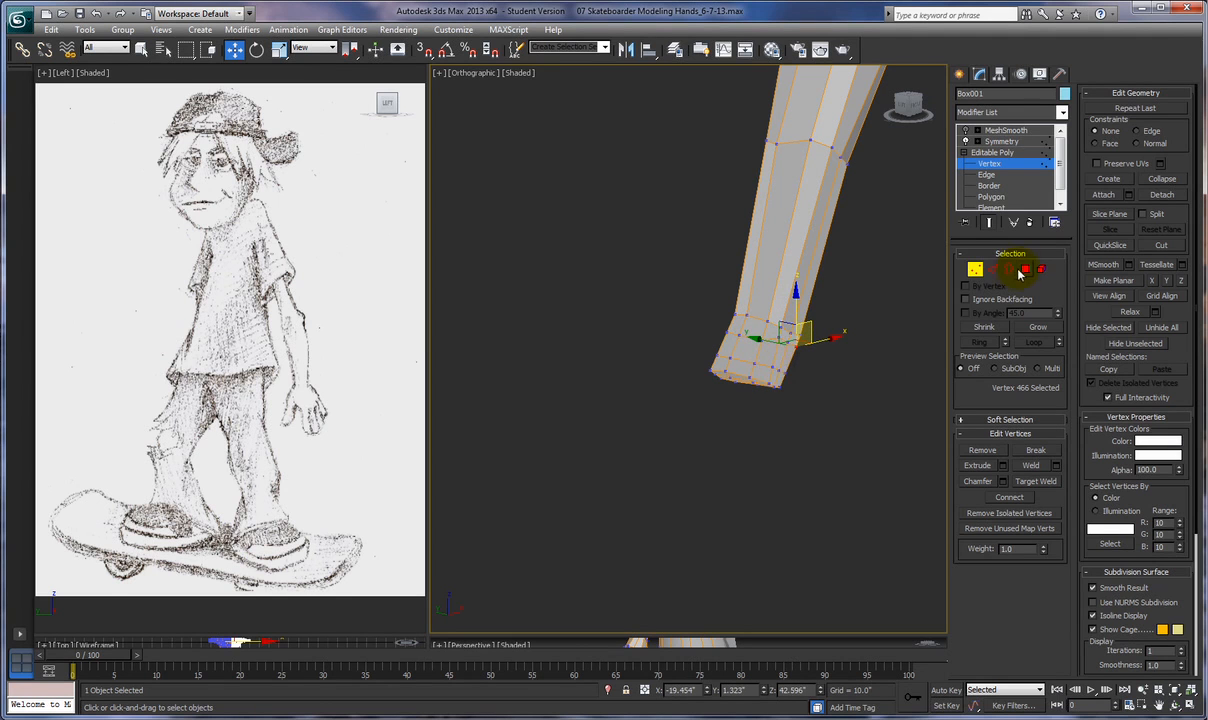
Select the two adjacent middle polygons on the thumb side of the hand section and extrude them 0.338" as the thumb base
click(1025, 269)
click(775, 358)
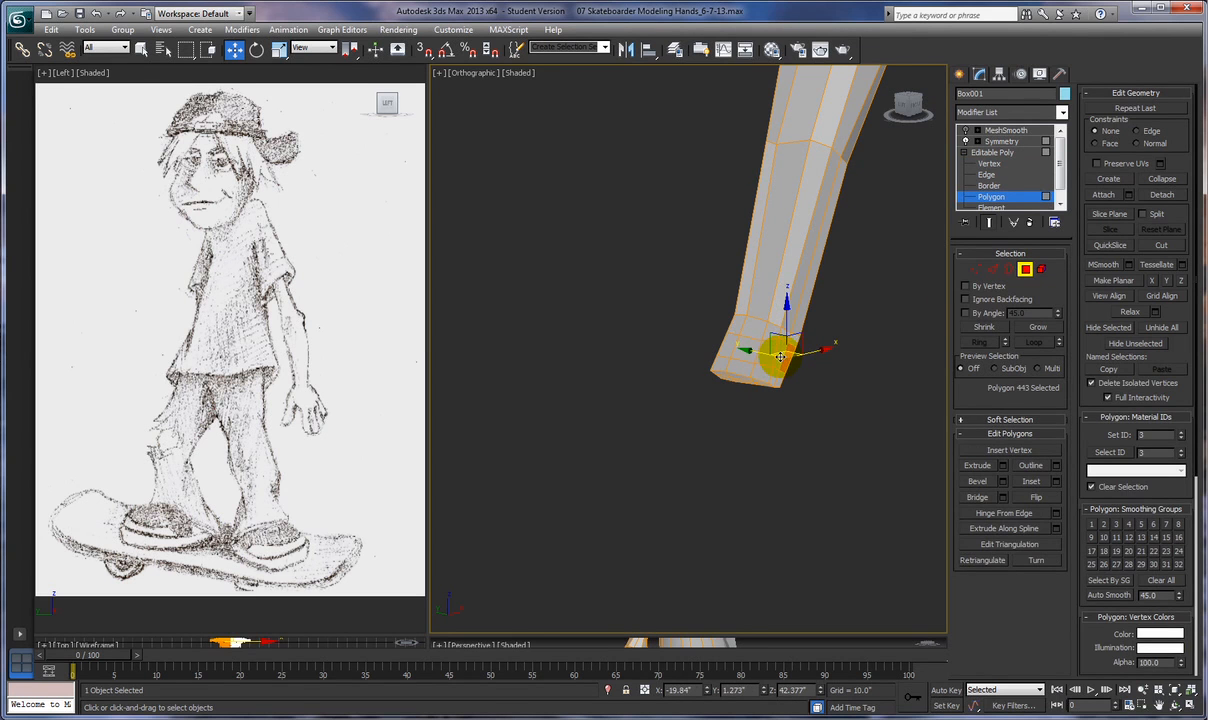
ctrl+click(782, 366)
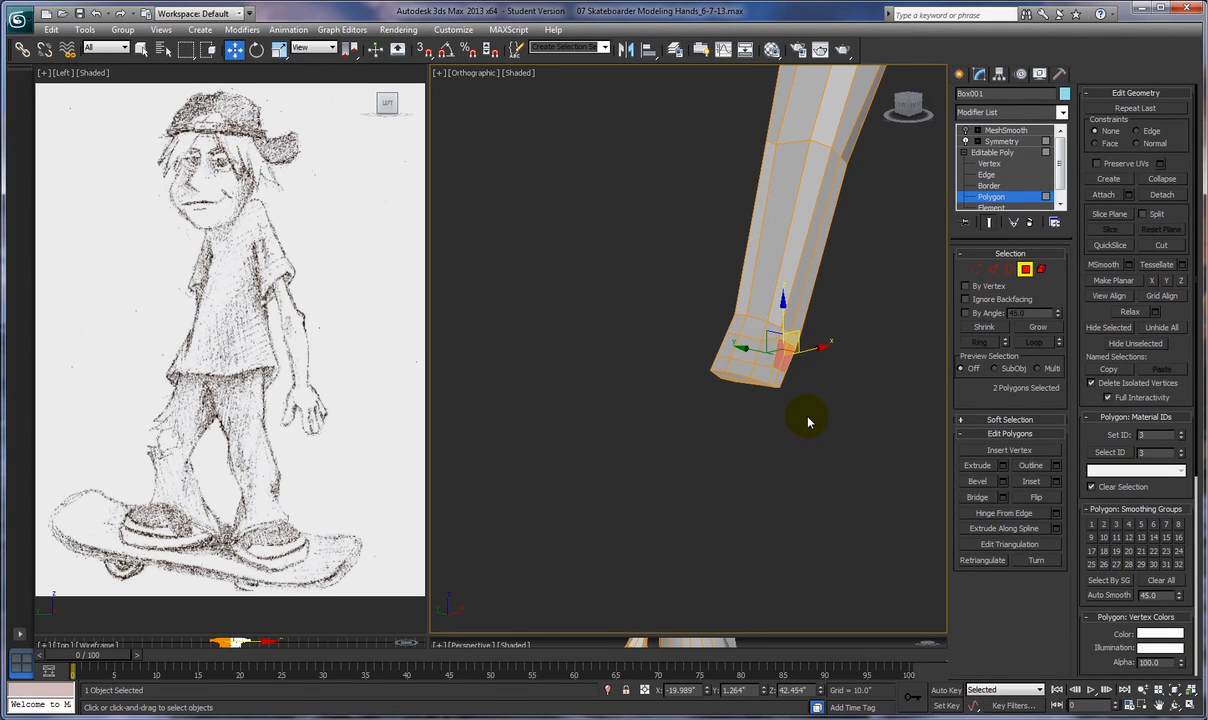
right_click(822, 410)
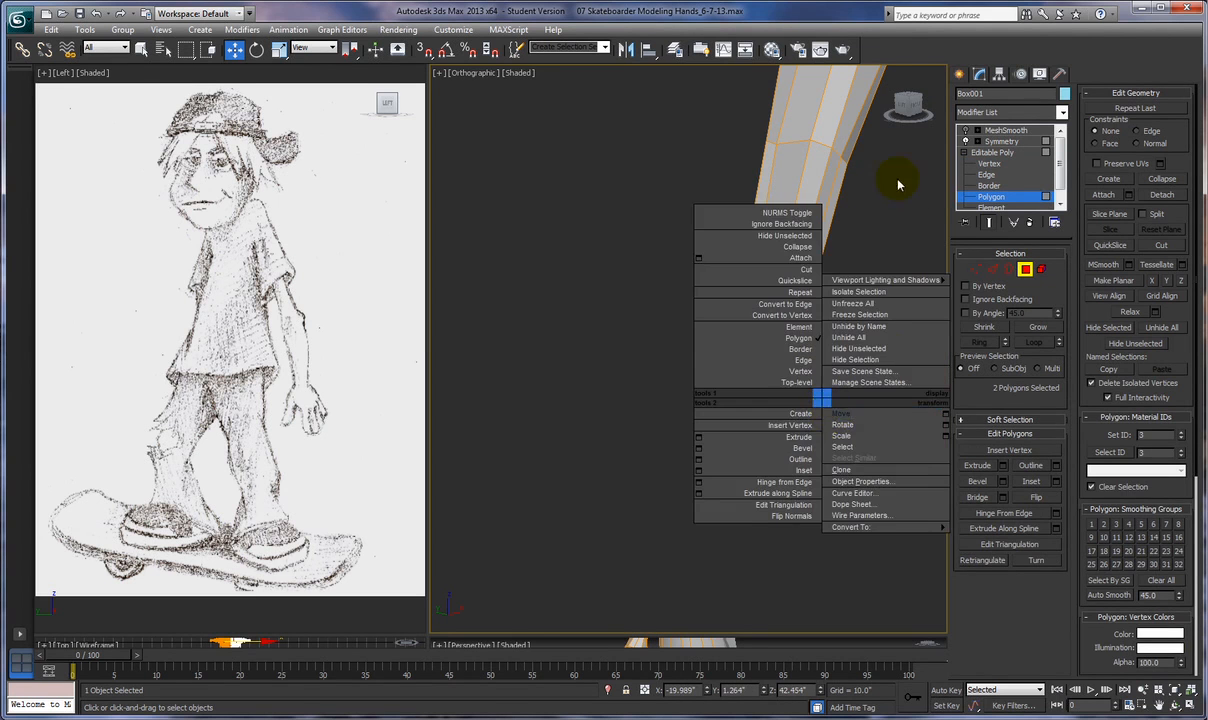
click(1002, 466)
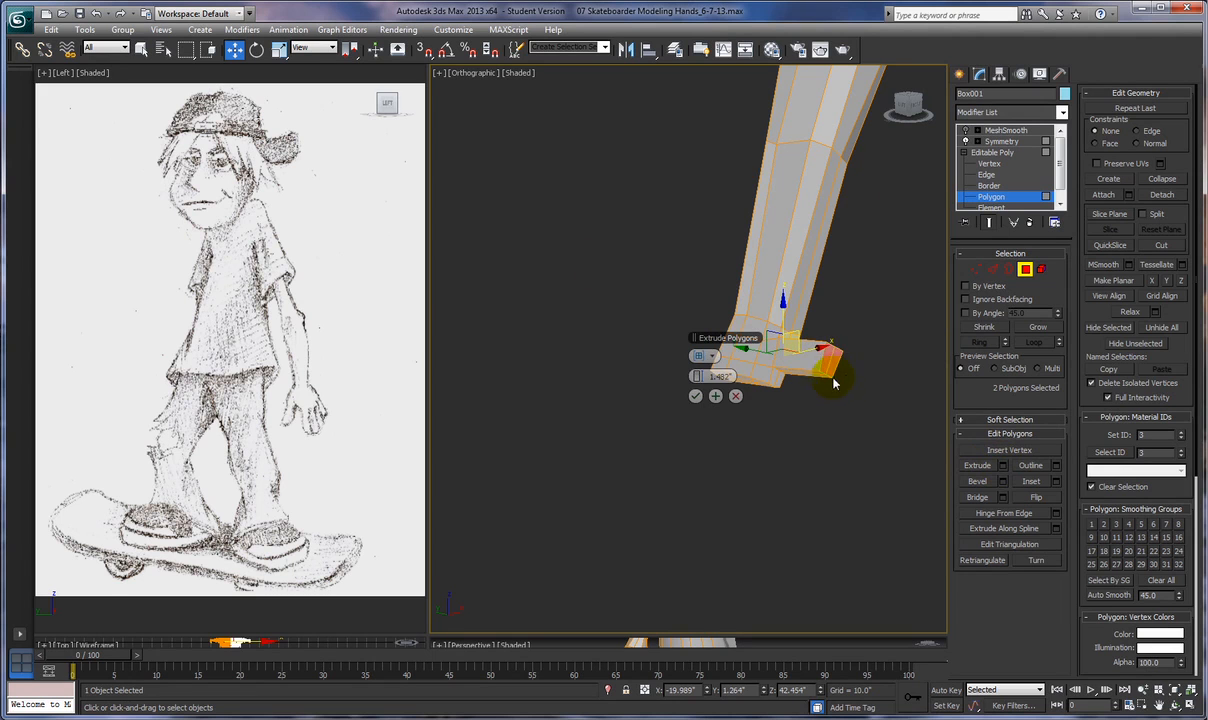
drag(727, 377, 646, 384)
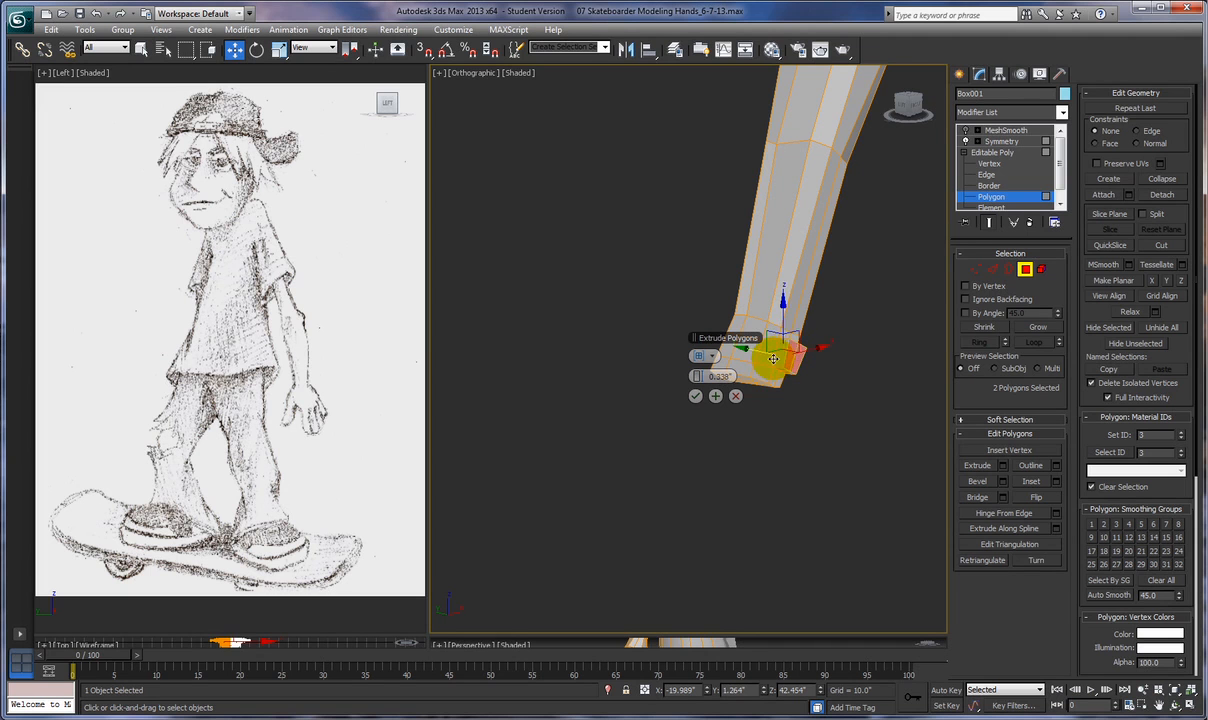
alt+middle_drag(785, 424, 820, 438)
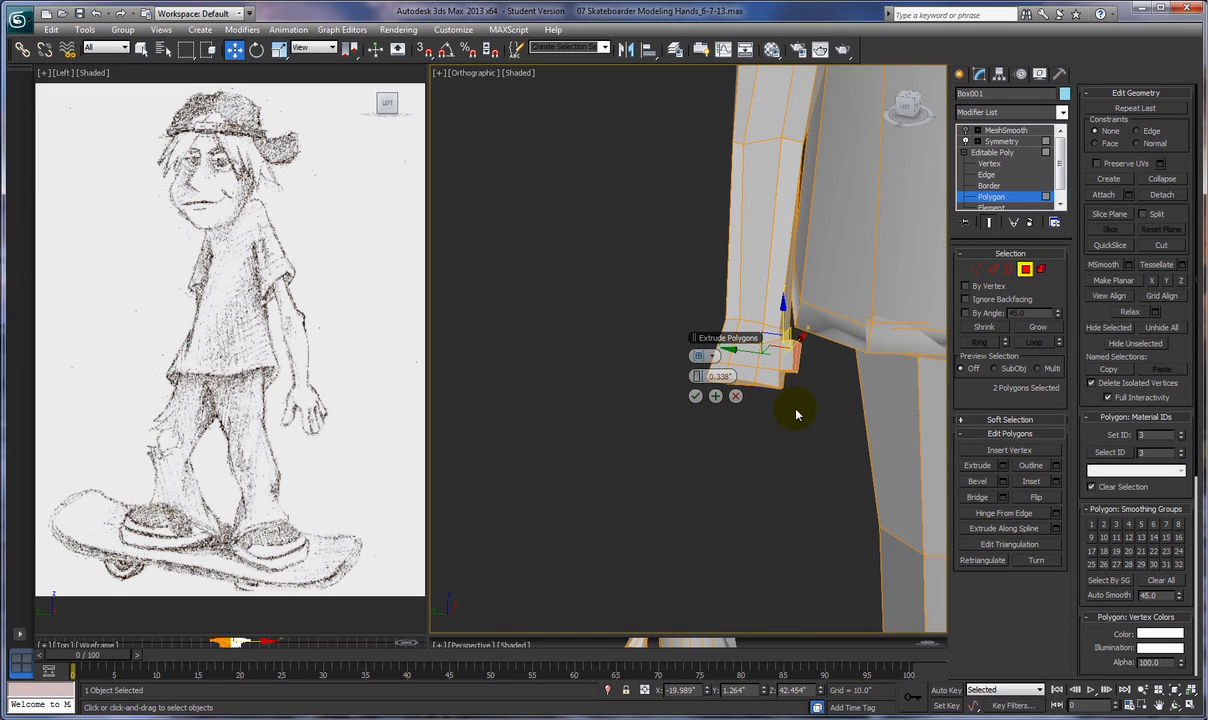
click(716, 397)
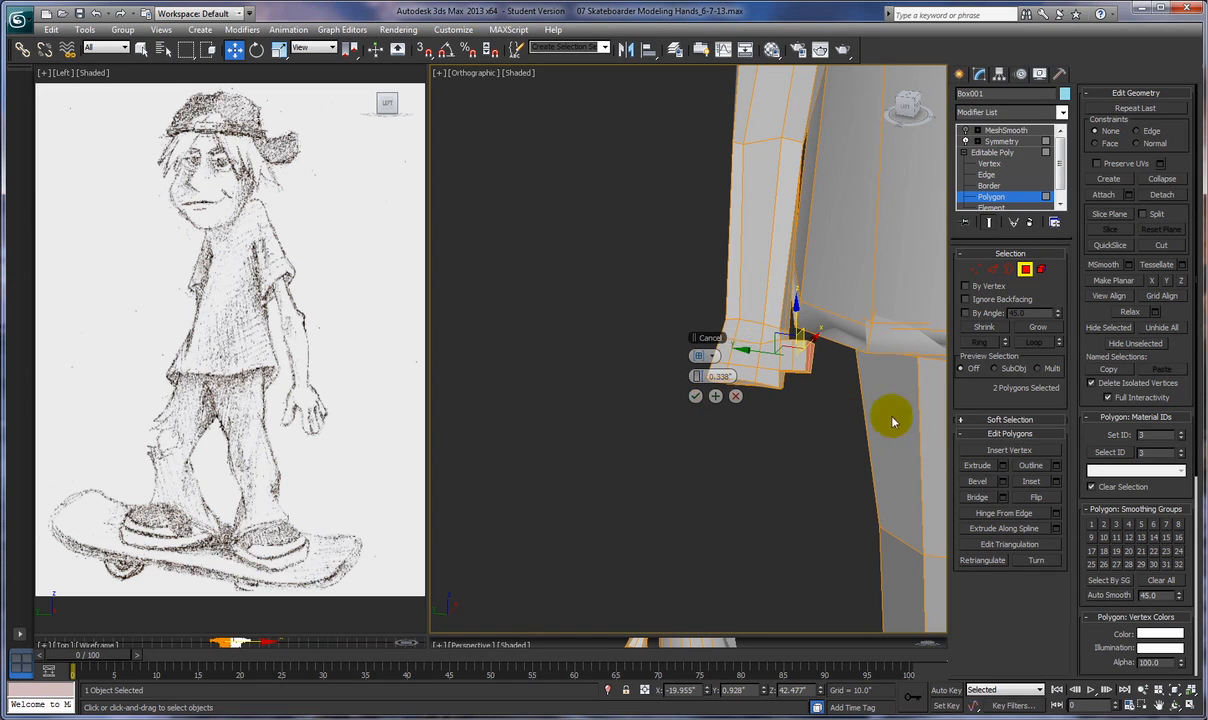
Scale down the polygons at the end of the thumb base and extrude the next thumb segment 0.311"
right_click(809, 414)
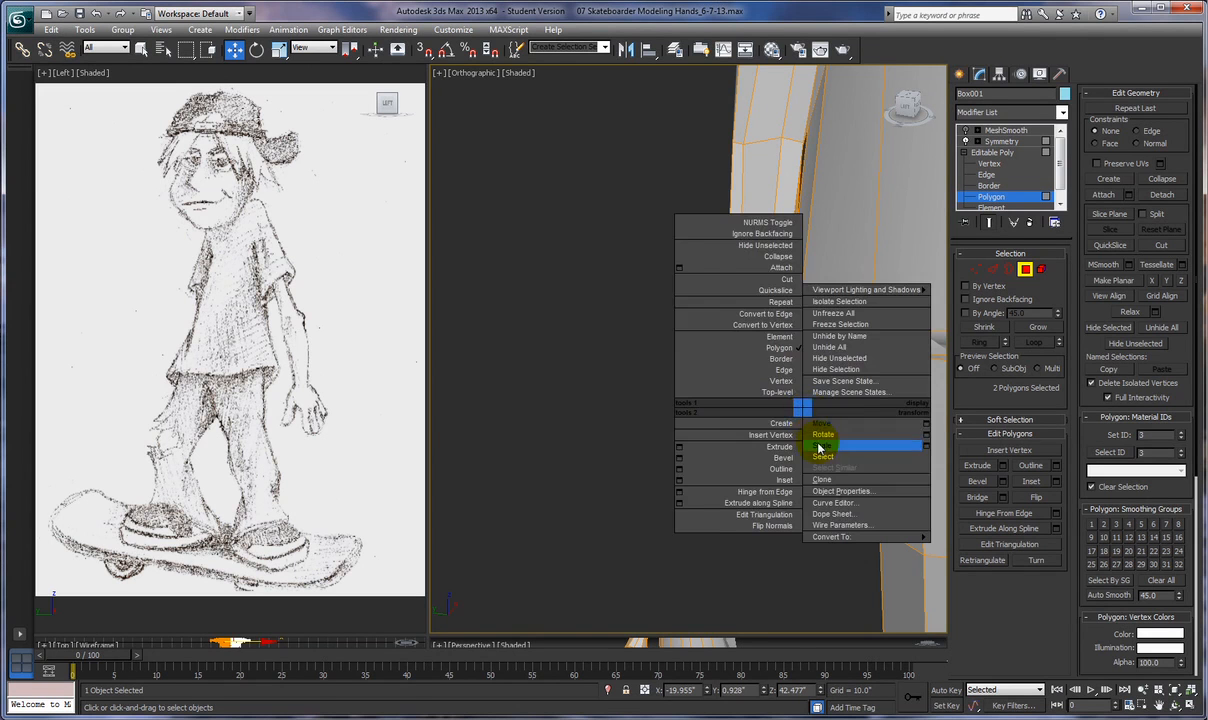
click(816, 424)
drag(800, 350, 801, 356)
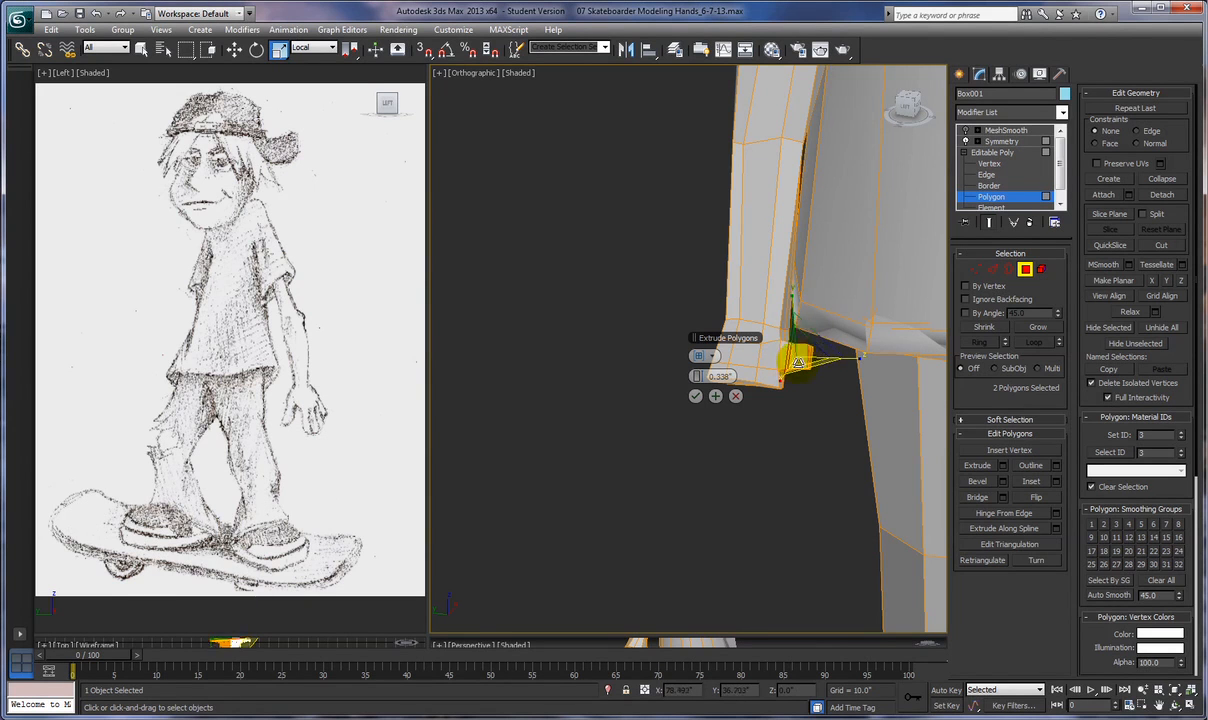
drag(802, 355, 803, 356)
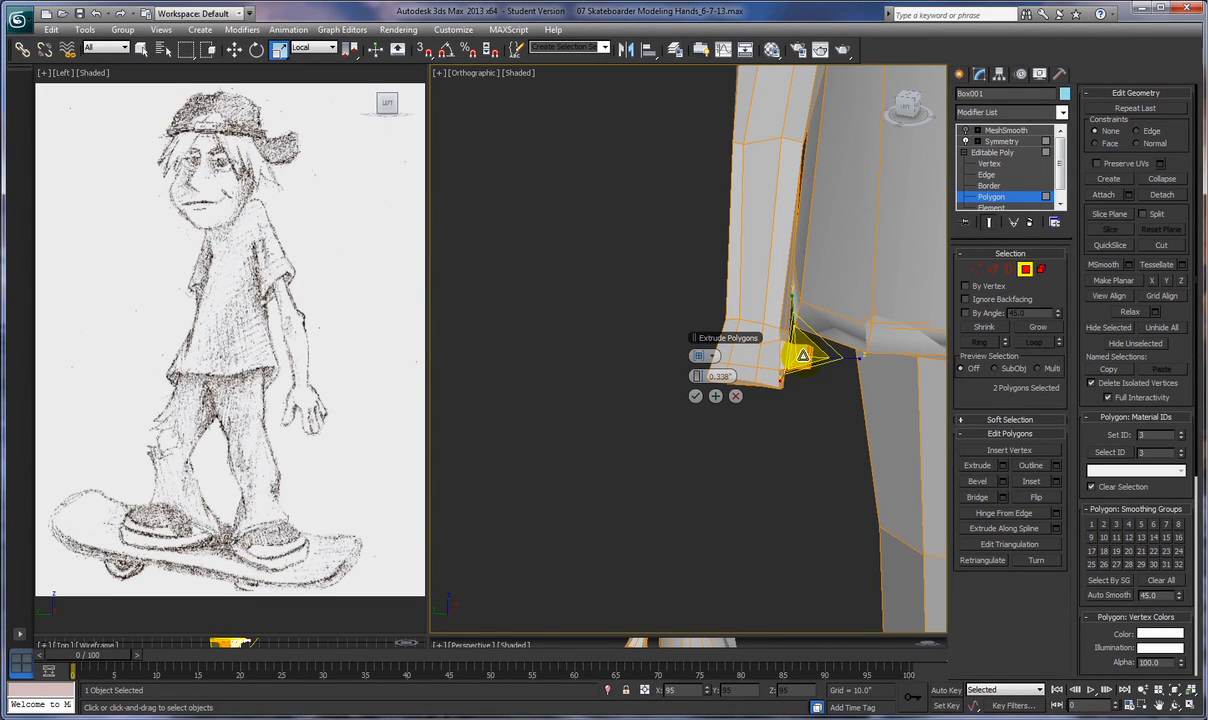
drag(697, 376, 691, 373)
click(716, 396)
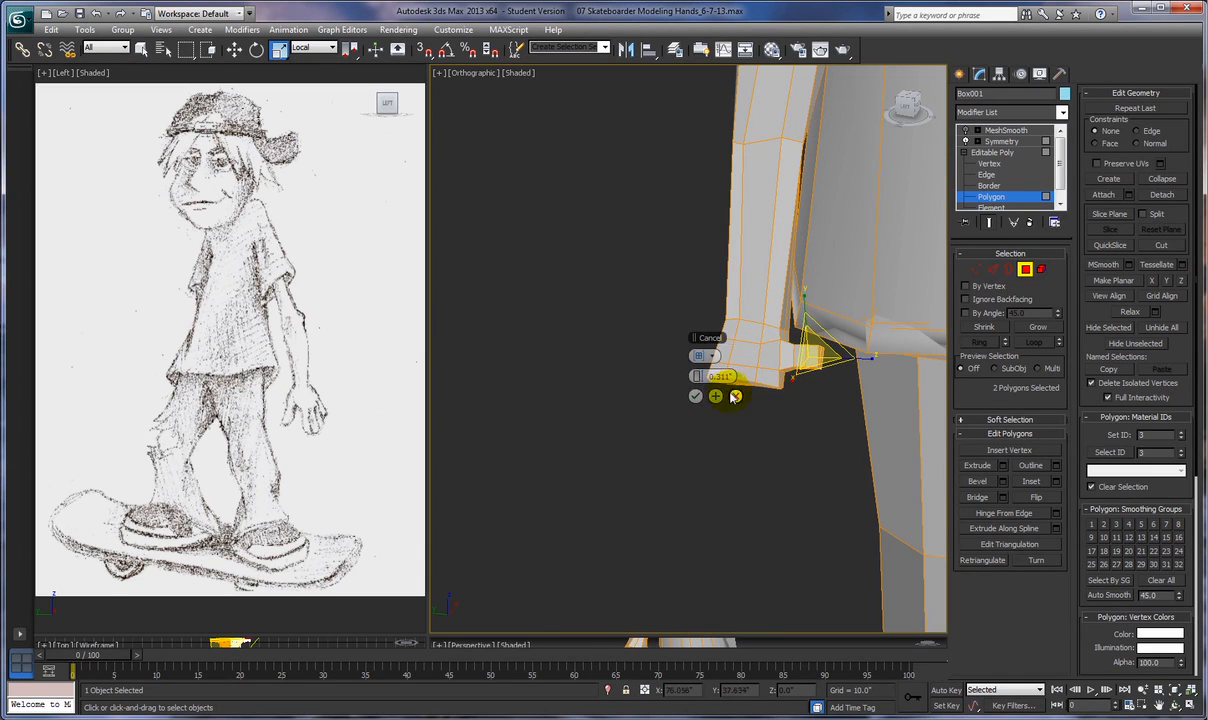
Extrude the thumb's end polygons into two short segments of 0.086" each, scaling the end face to shape the joint
drag(686, 375, 683, 375)
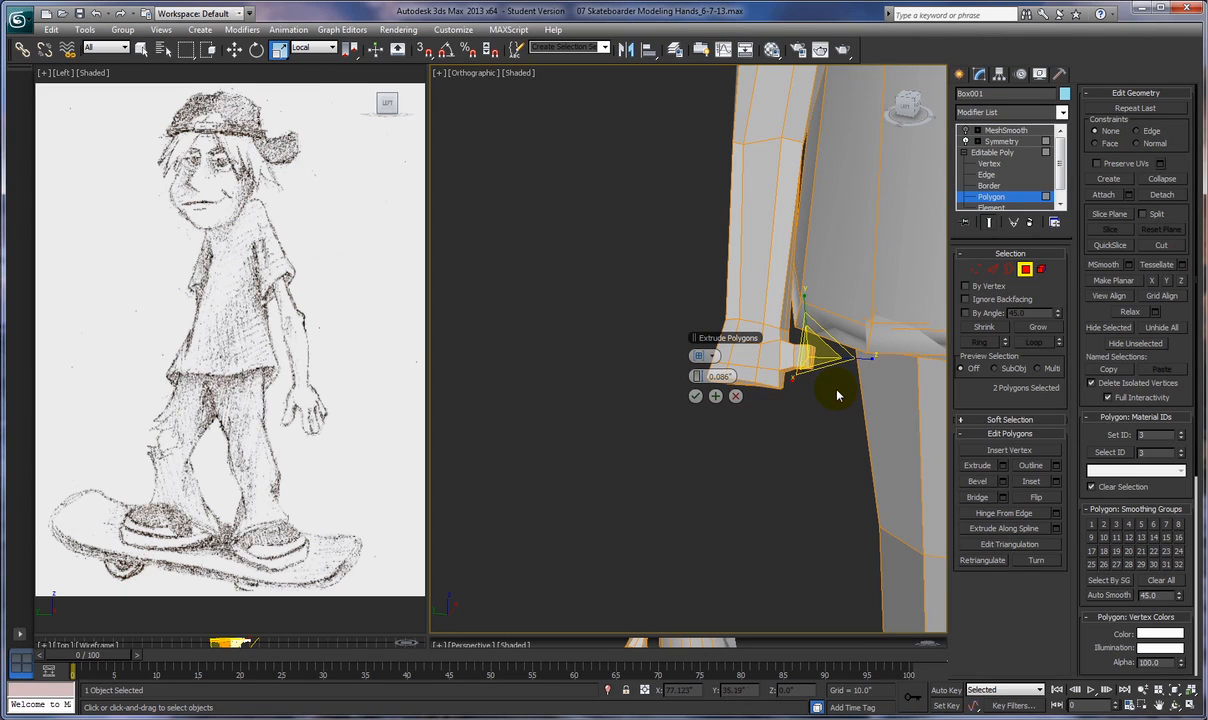
click(715, 397)
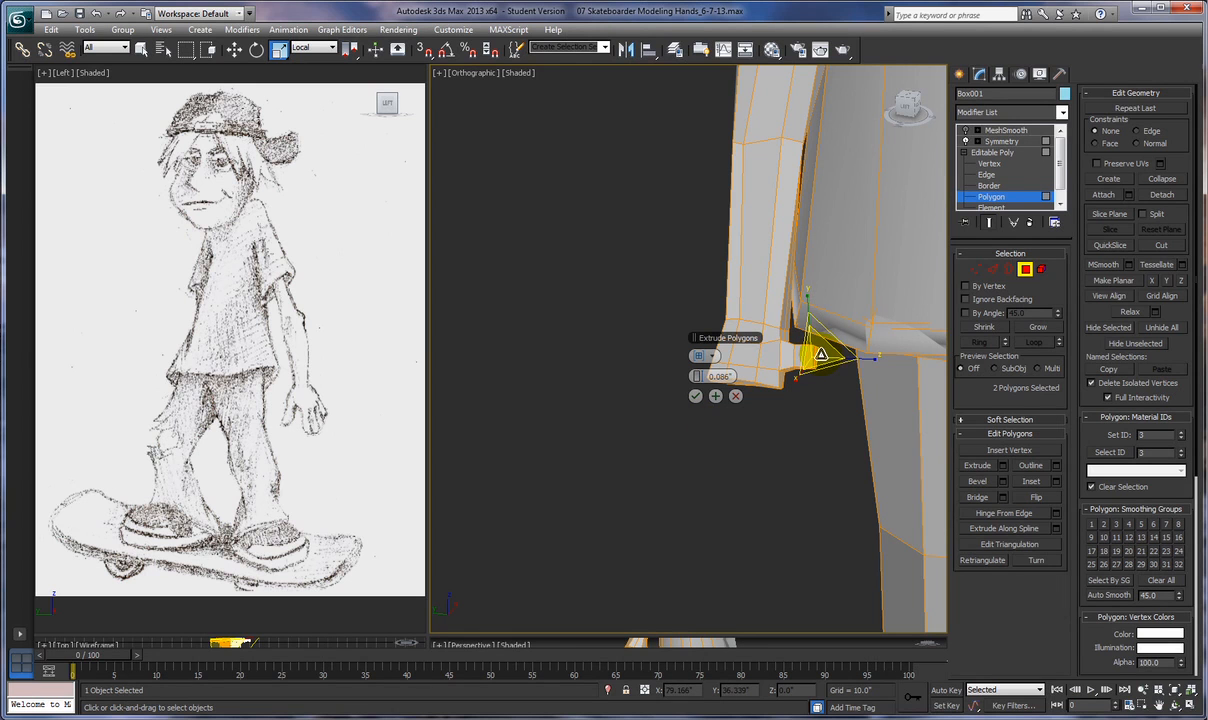
click(716, 397)
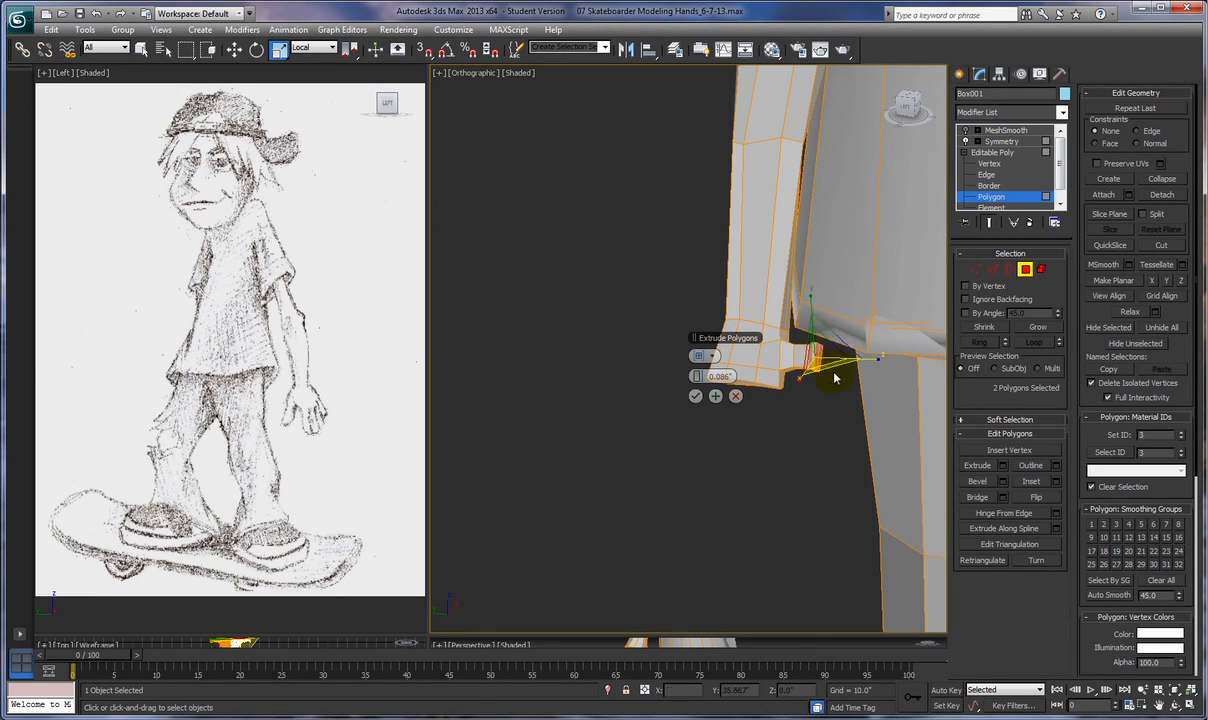
Extrude the thumb's end polygons 0.197" and then another 0.118" to build the outer thumb segment
mouse_move(693, 377)
mouse_down()
mouse_move(683, 350)
mouse_move(694, 376)
mouse_up()
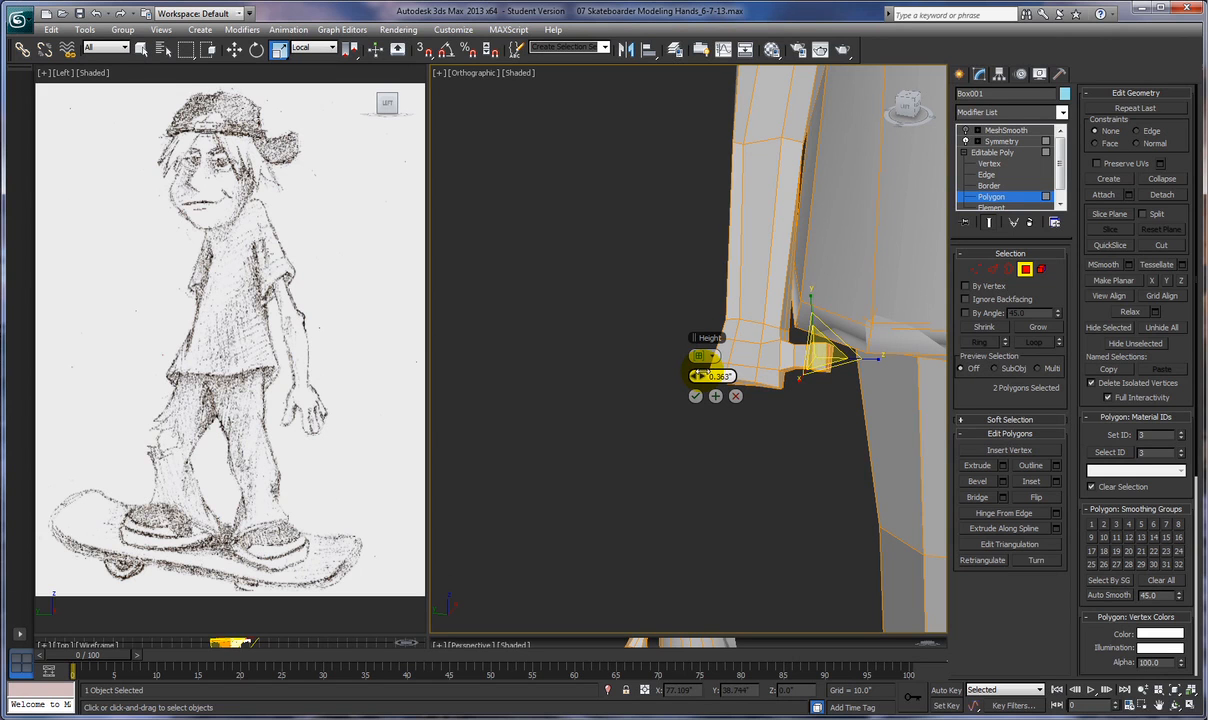
drag(696, 376, 697, 377)
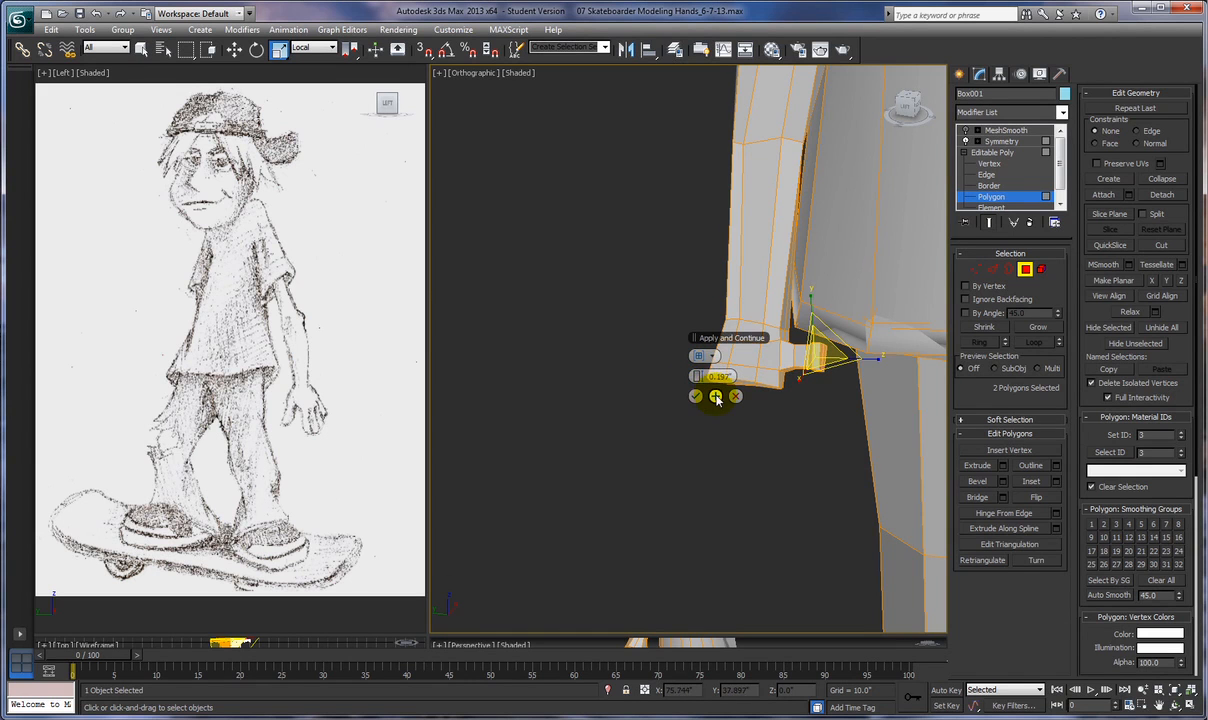
click(716, 397)
drag(697, 376, 688, 376)
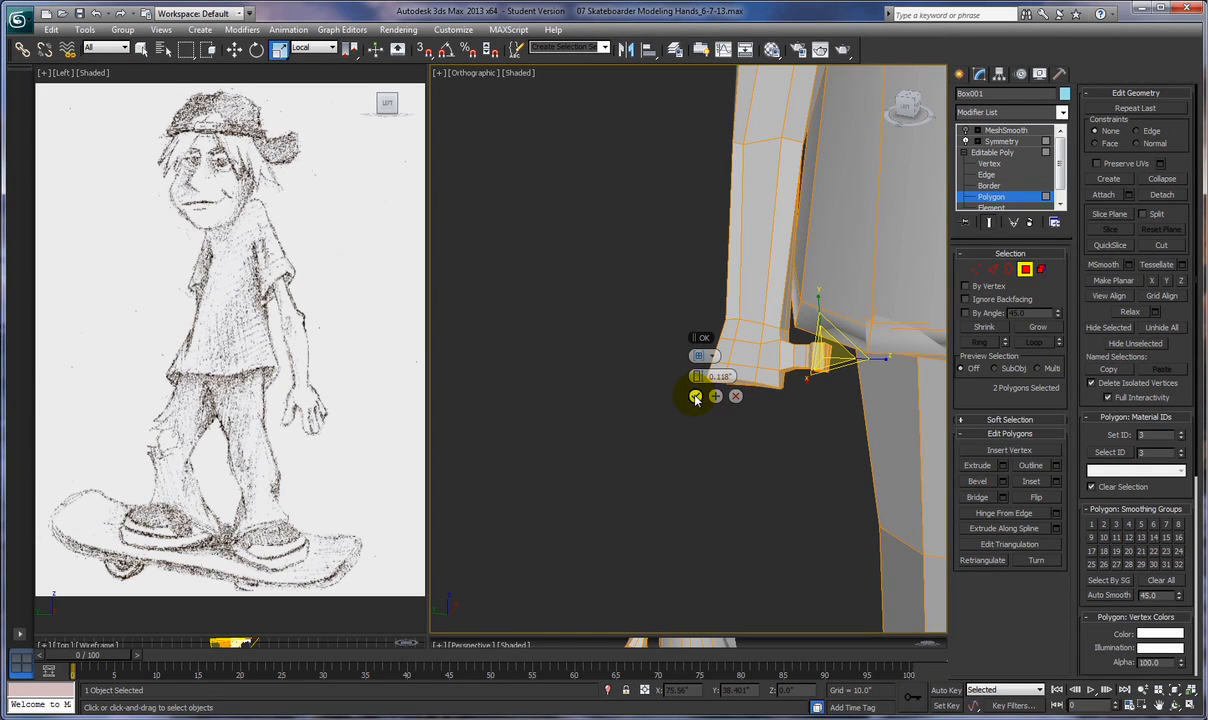
click(695, 397)
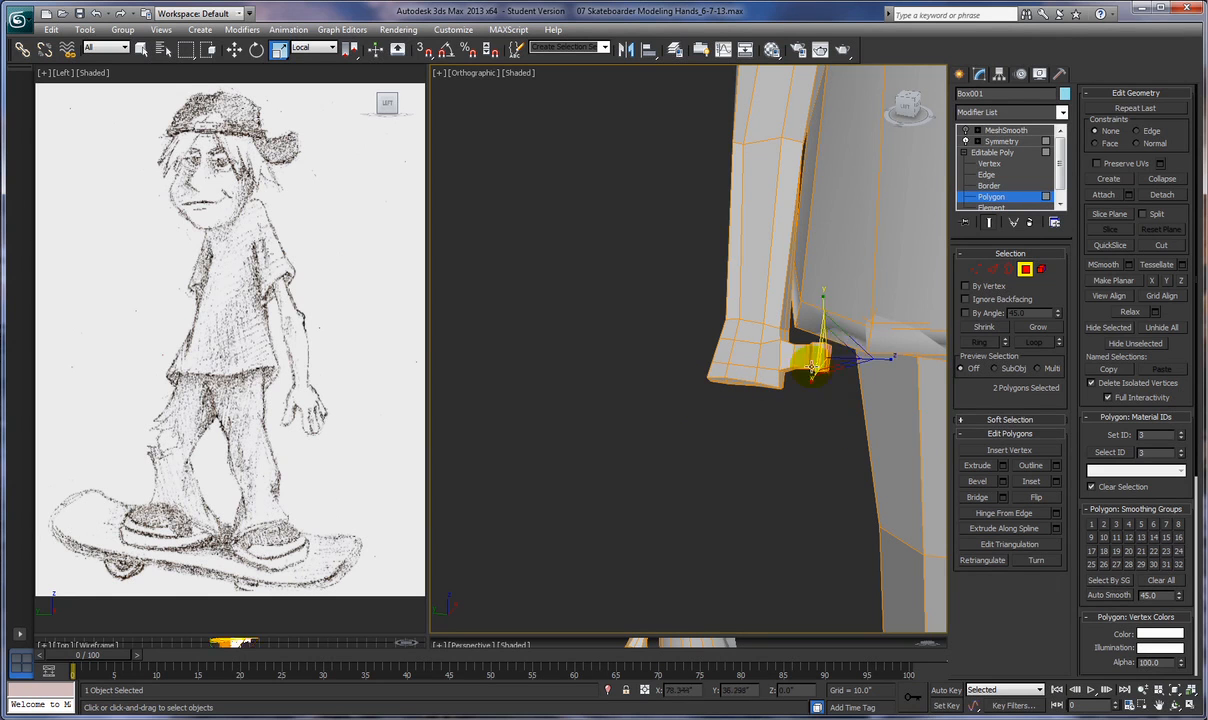
Scale down the polygons at the thumb's tip and extrude them another 0.118"
drag(799, 362, 793, 403)
right_click(687, 447)
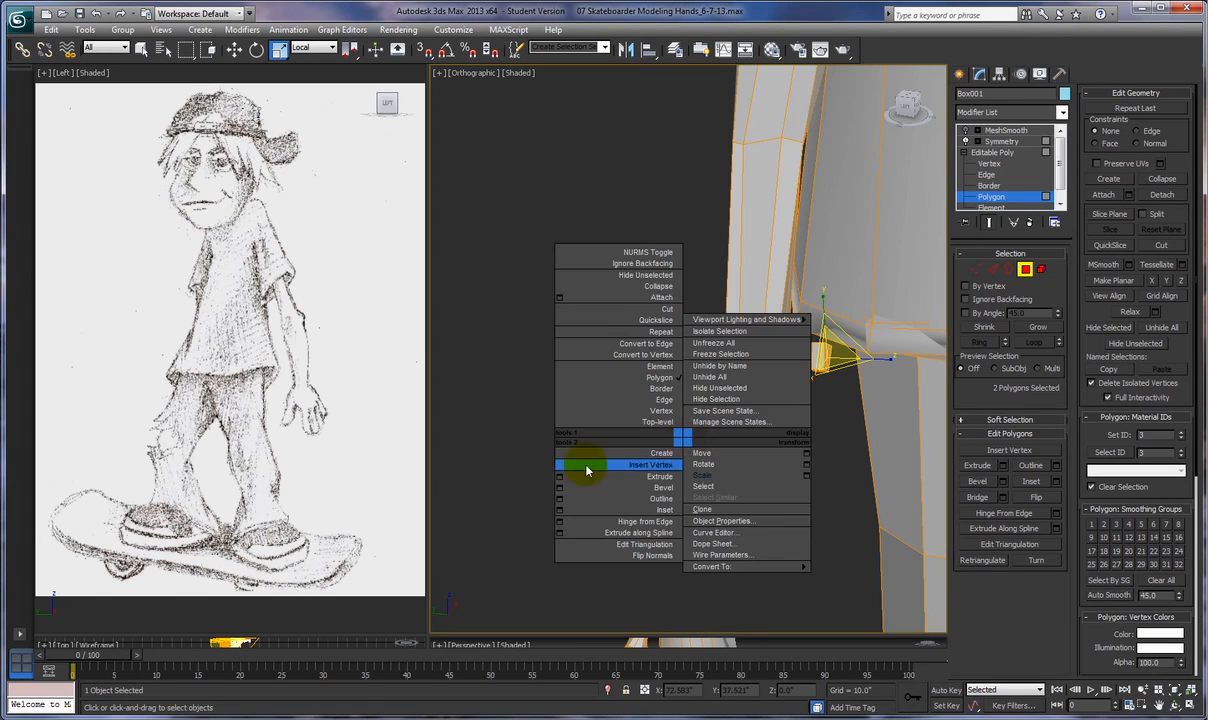
click(541, 461)
click(1002, 465)
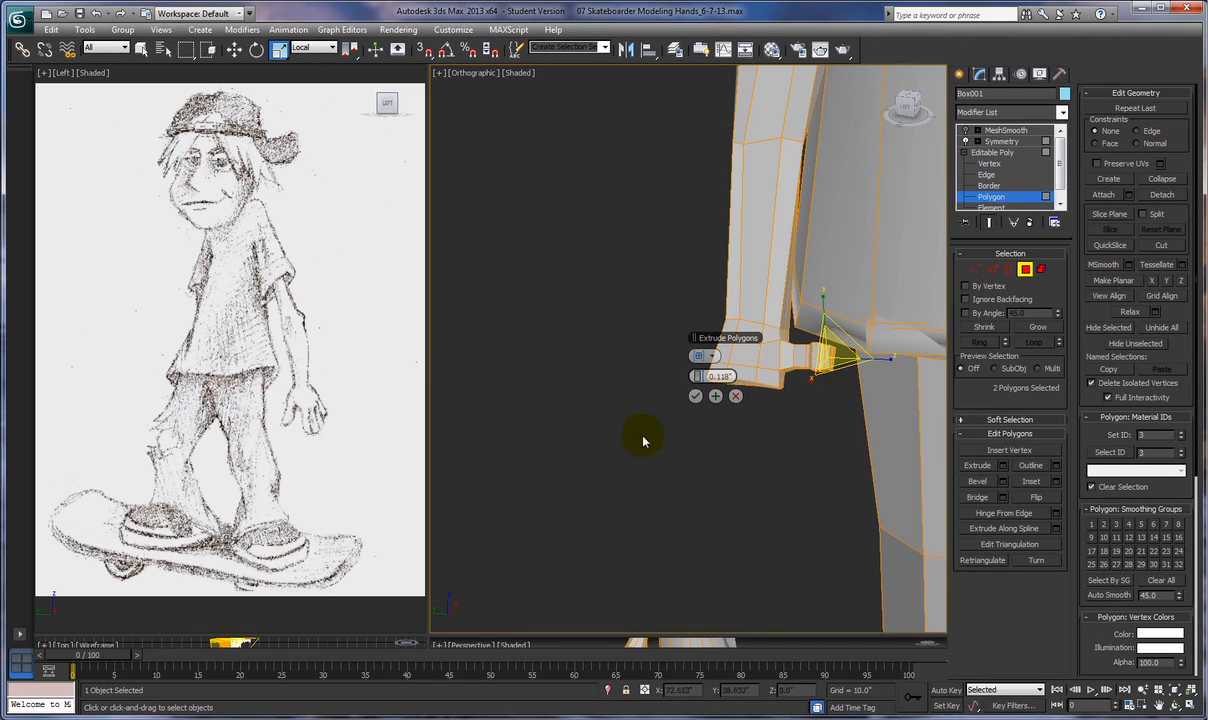
click(695, 396)
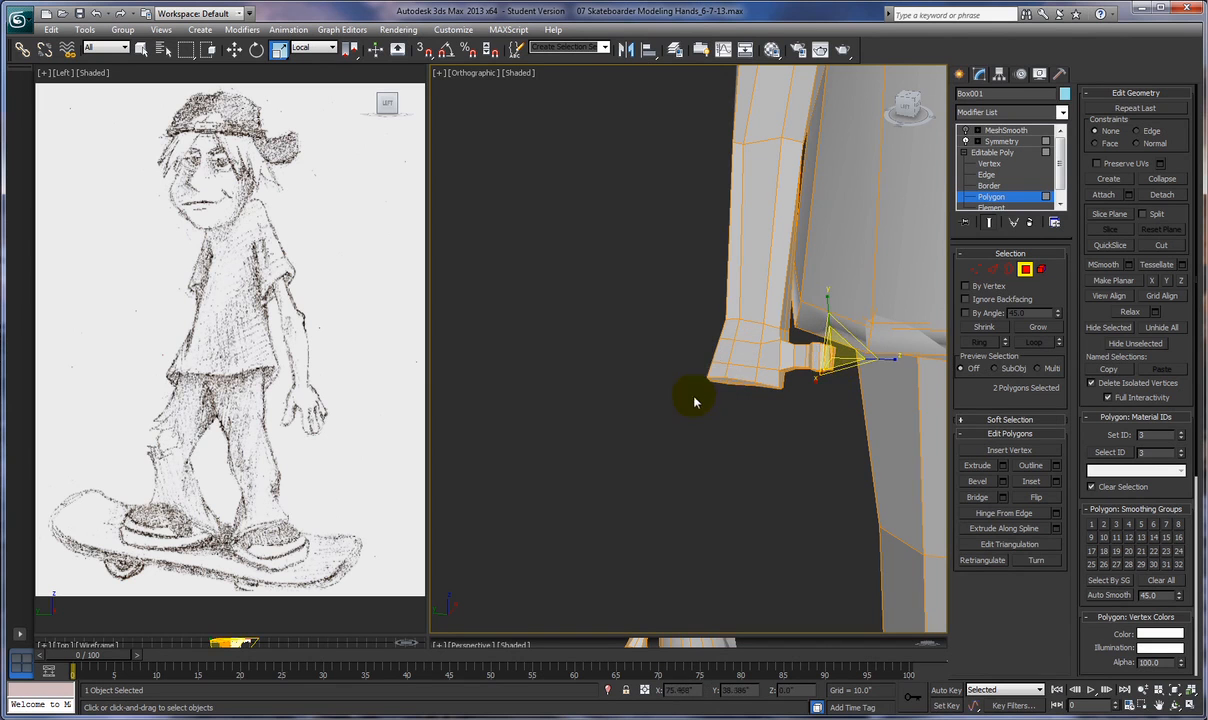
Switch to the Vertex level and inspect the extruded thumb segments up close from another side
right_click(754, 434)
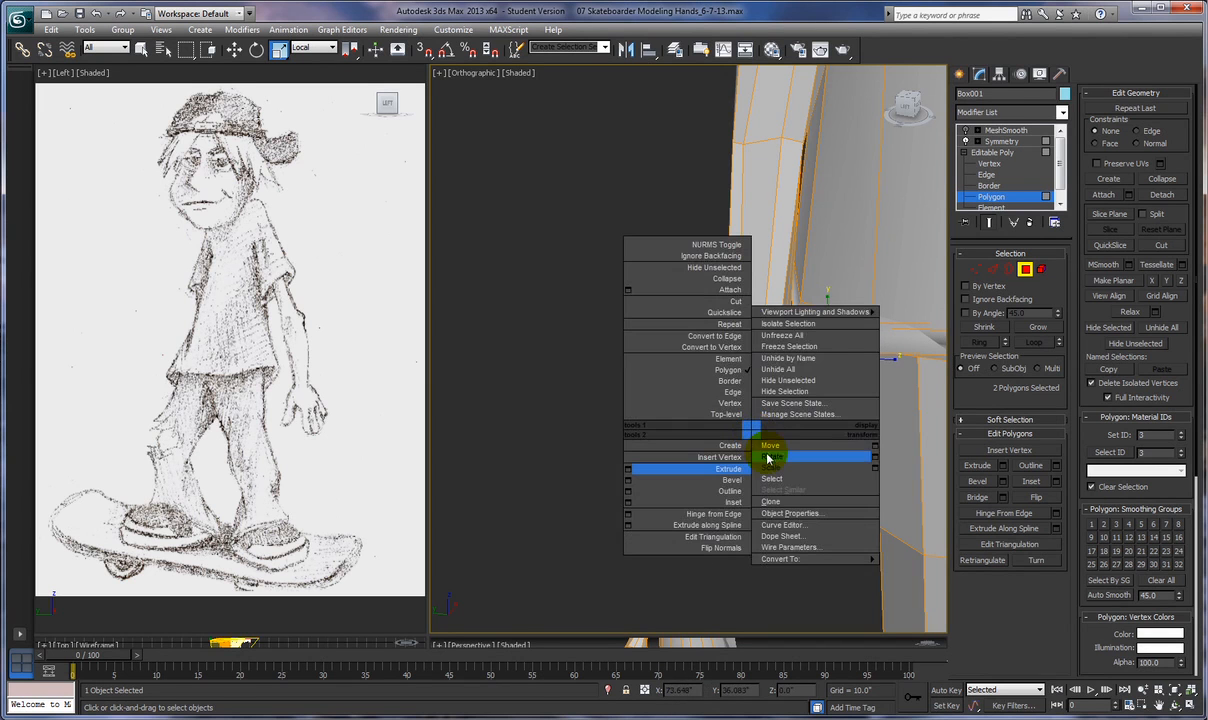
click(974, 269)
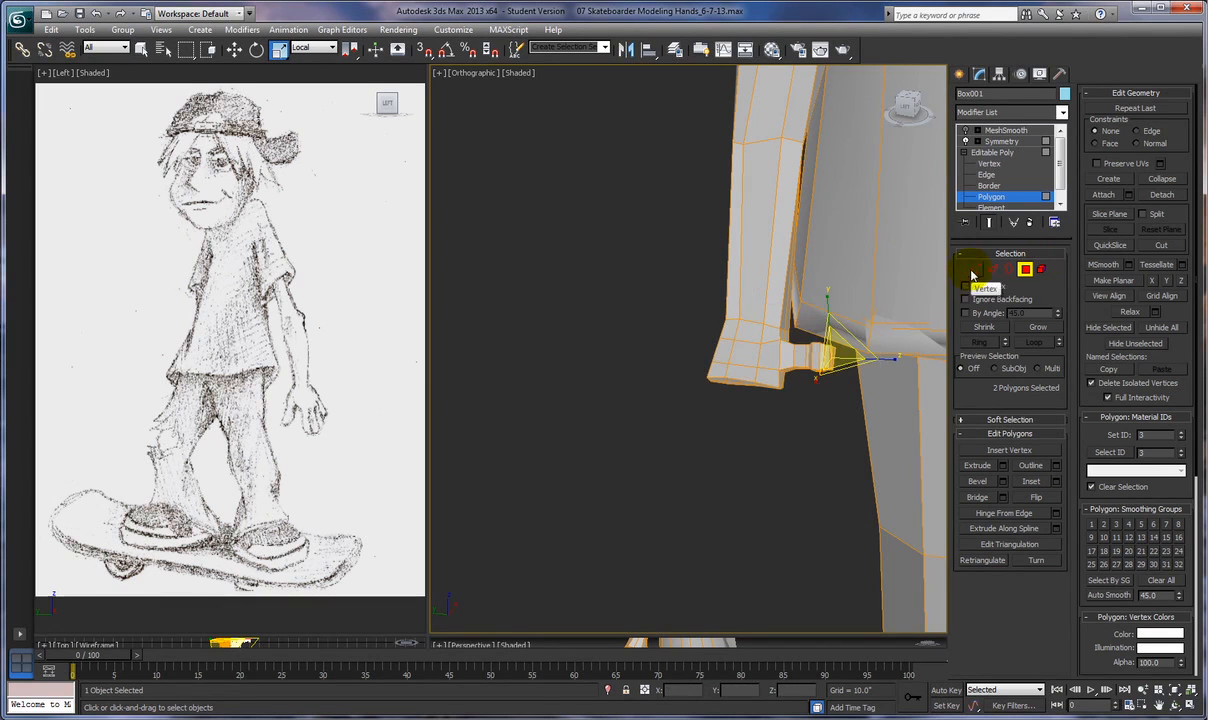
click(794, 445)
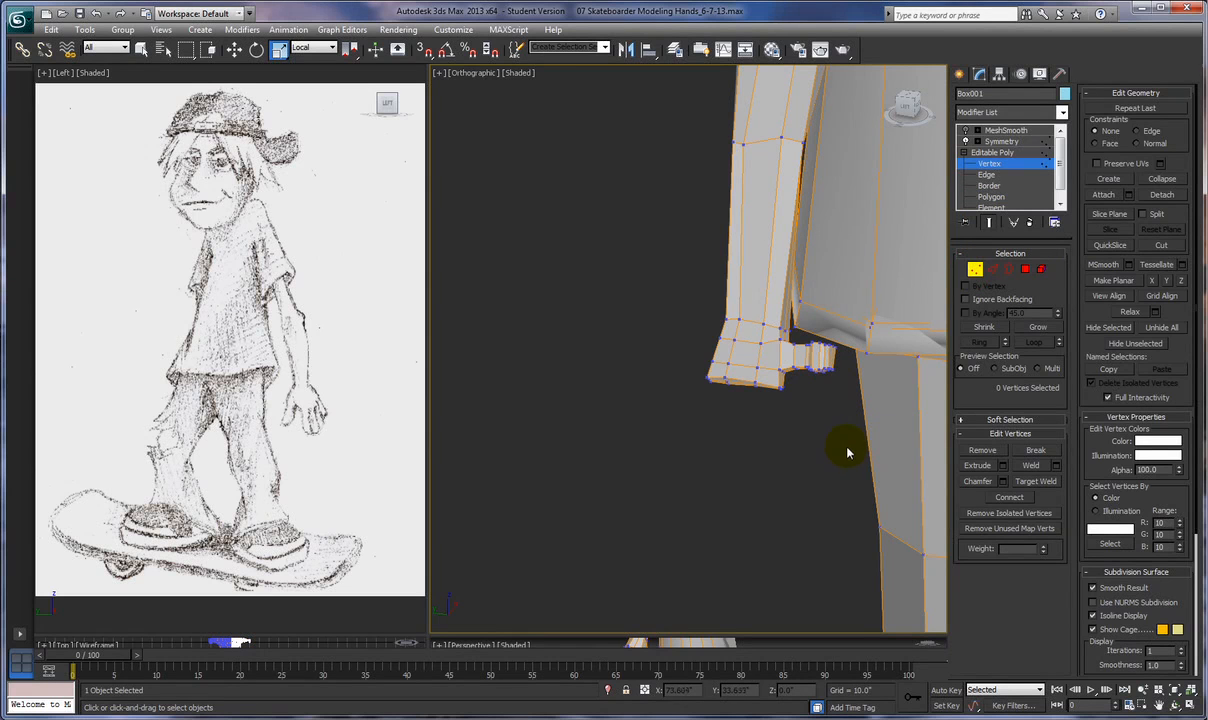
mouse_move(839, 453)
middle_down()
mouse_move(826, 452)
mouse_move(831, 441)
middle_up()
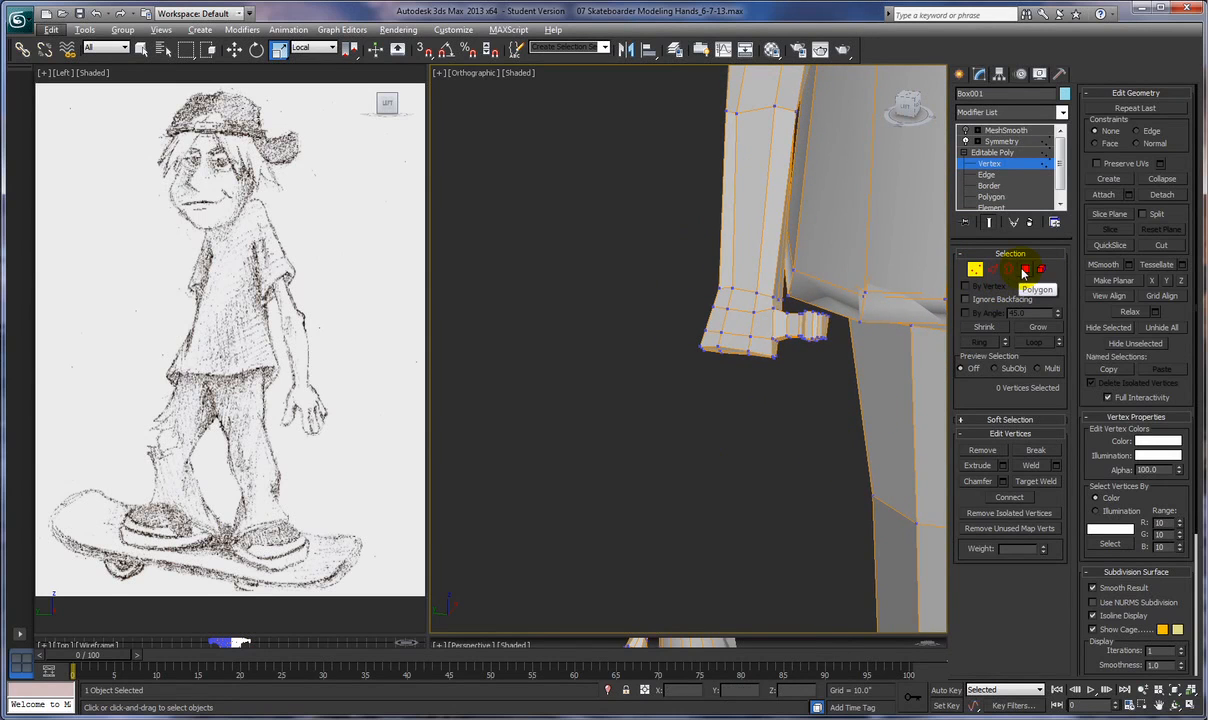
middle_drag(809, 431, 869, 406)
click(788, 377)
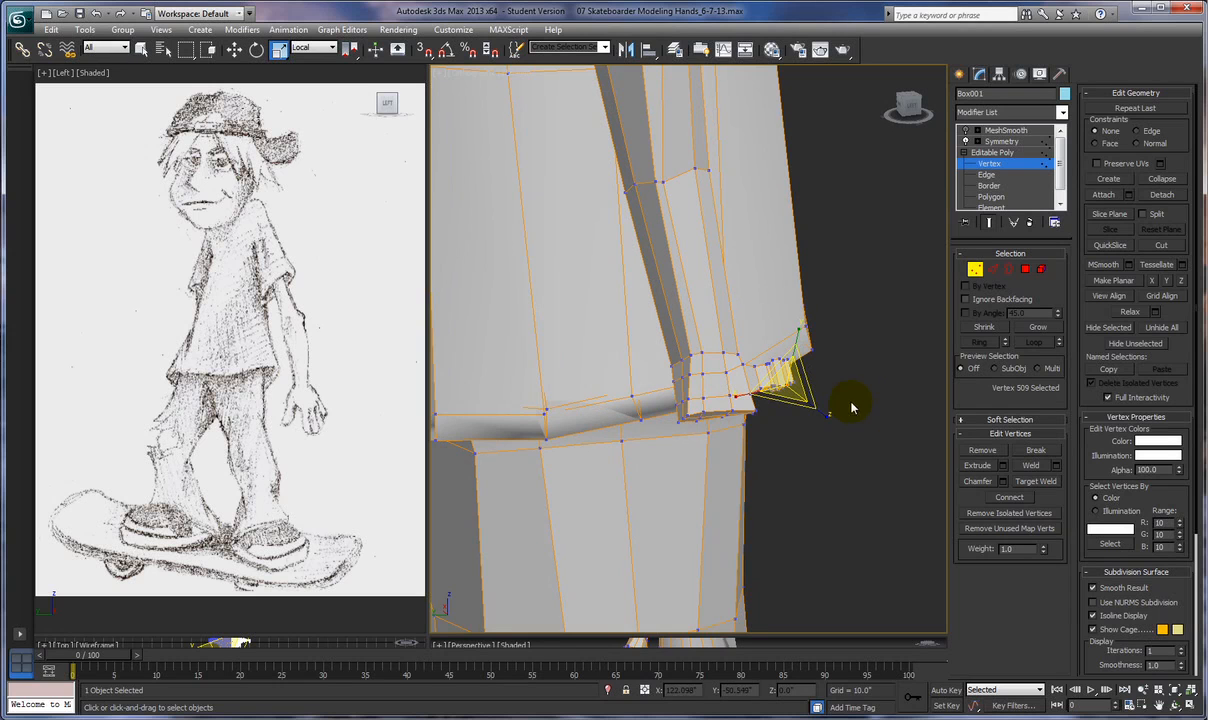
click(852, 407)
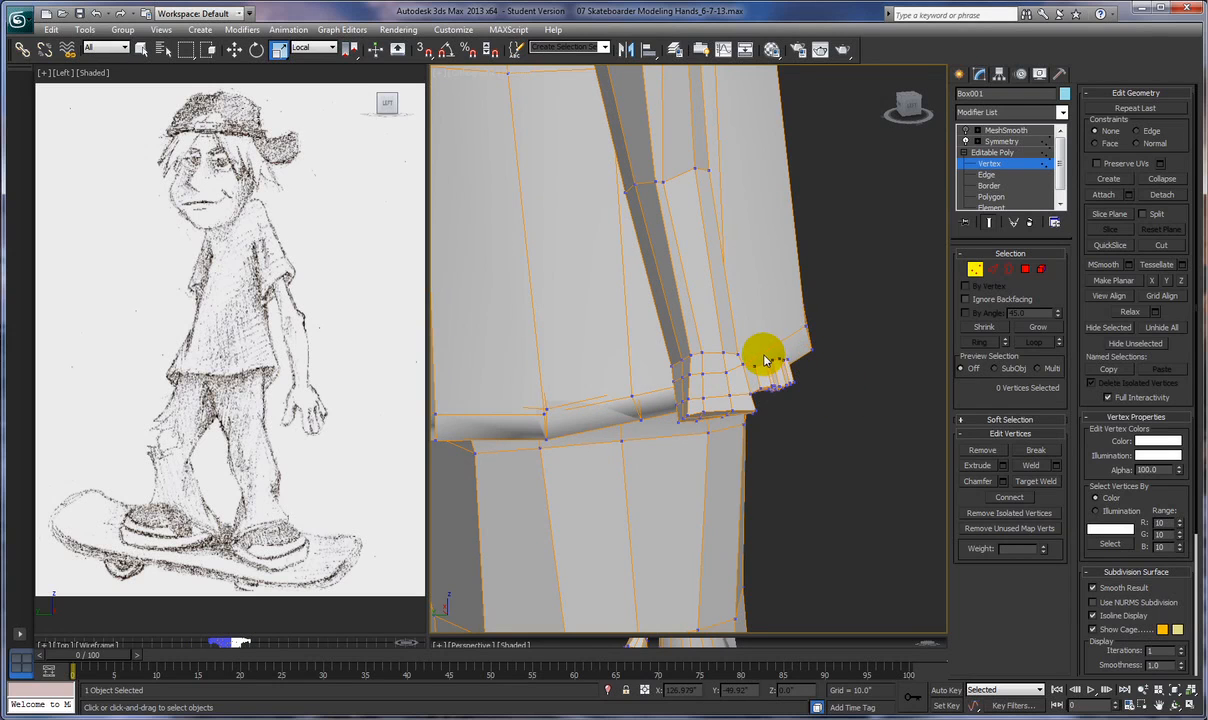
alt+middle_drag(863, 431, 587, 81)
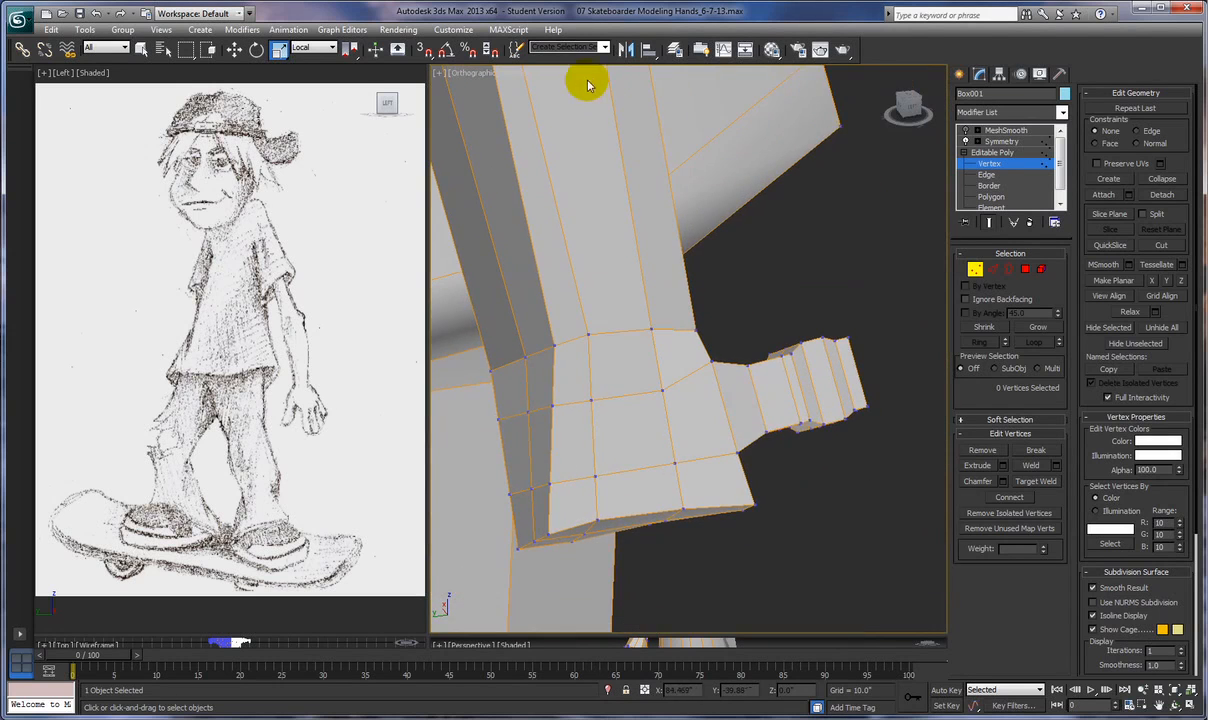
Activate Move and select all the vertices of the thumb's outer segments, from the joint out to the tip
click(806, 418)
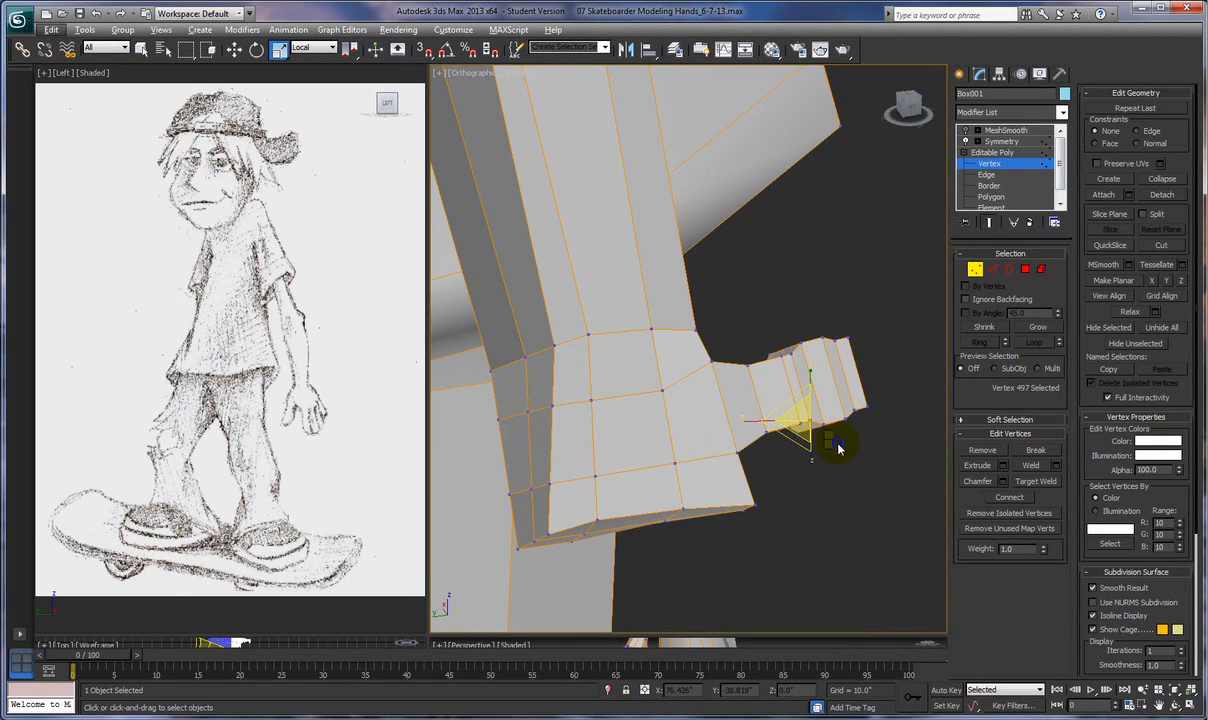
right_click(836, 447)
click(852, 460)
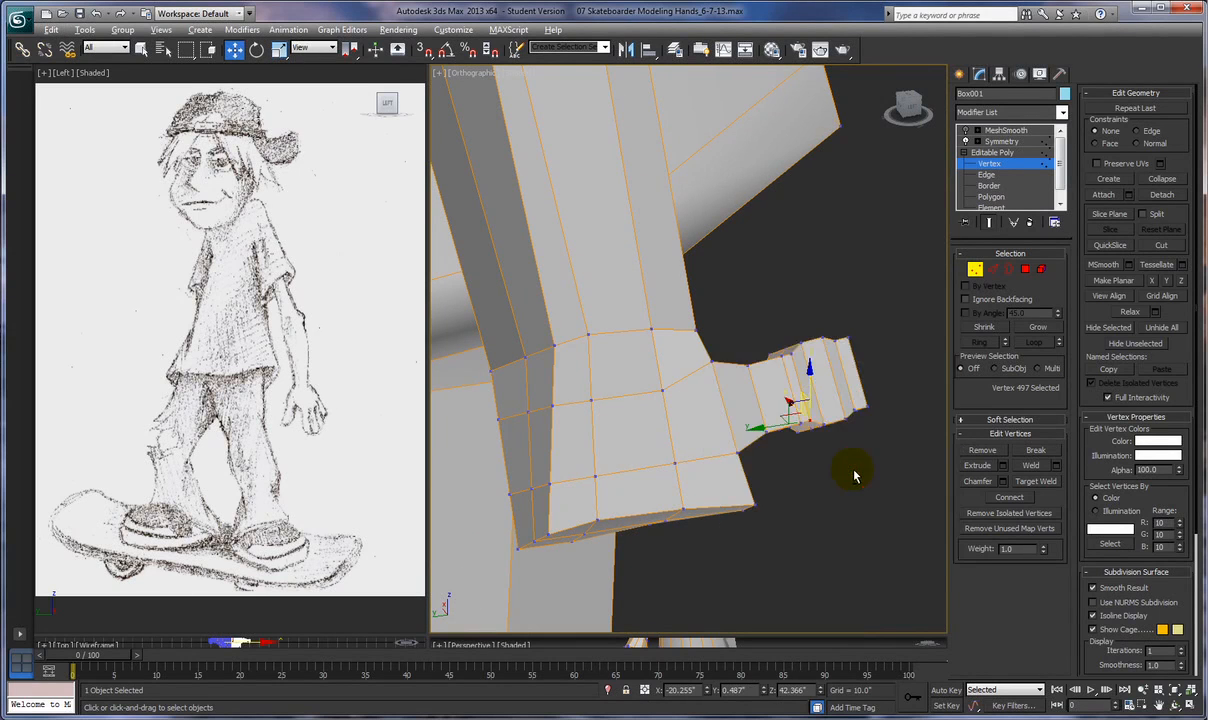
scroll(830, 478, down, 2)
alt+middle_drag(824, 481, 808, 483)
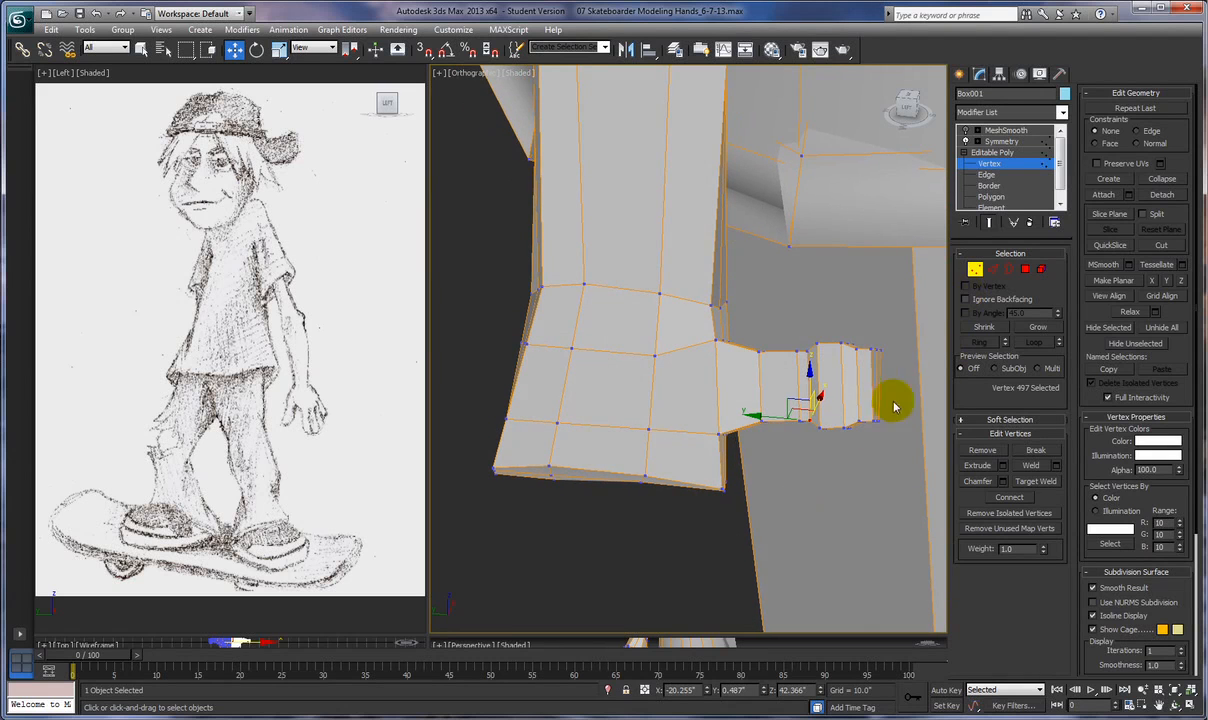
alt+middle_drag(863, 452, 844, 448)
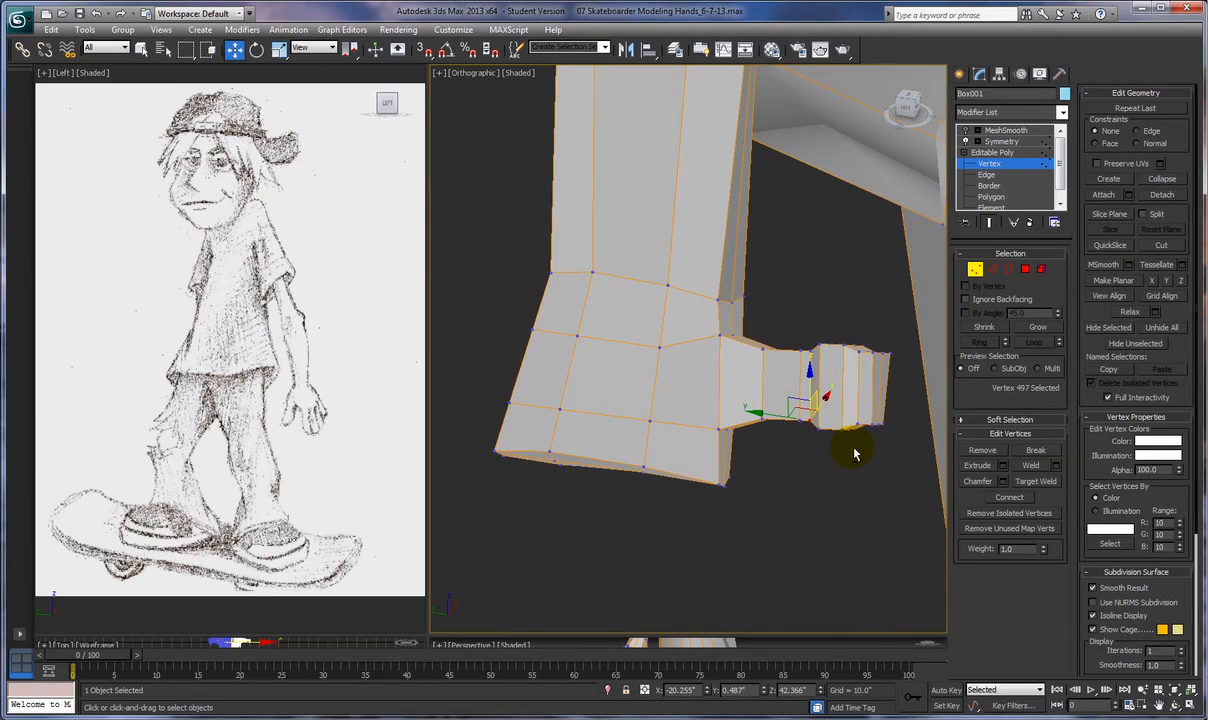
drag(801, 319, 898, 461)
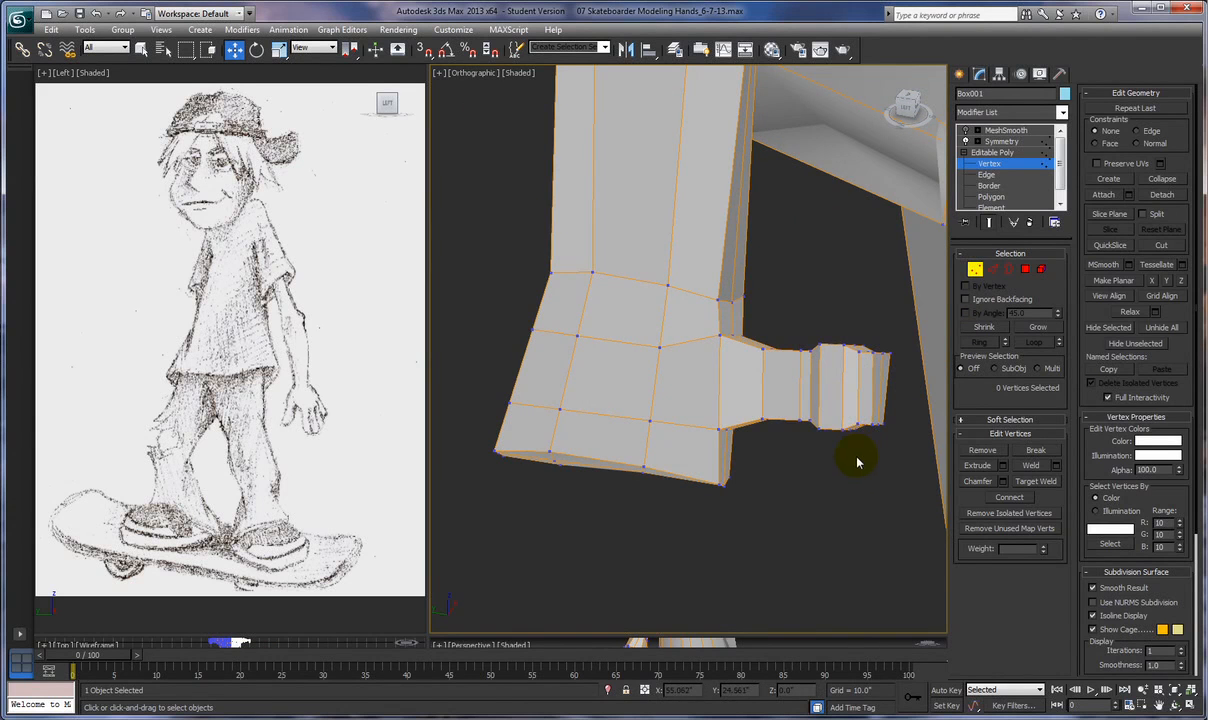
drag(803, 325, 893, 458)
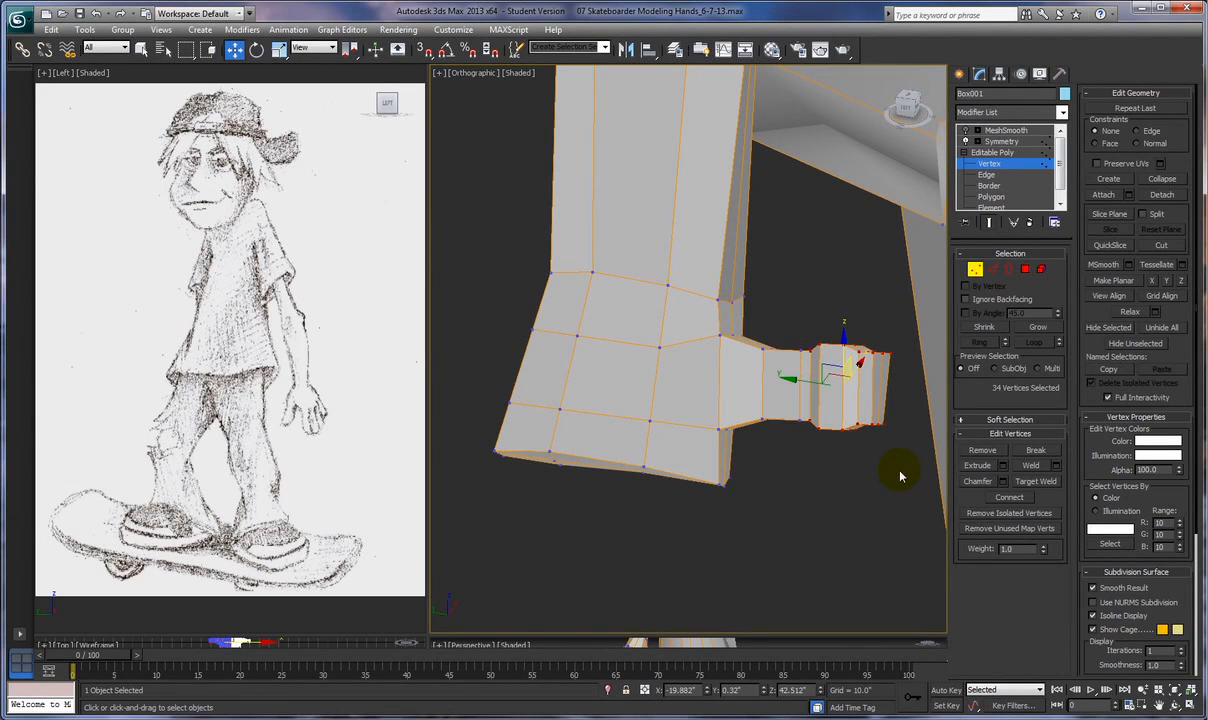
Add the two missed vertices near the thumb joint to the current selection
alt+middle_drag(890, 465, 890, 418)
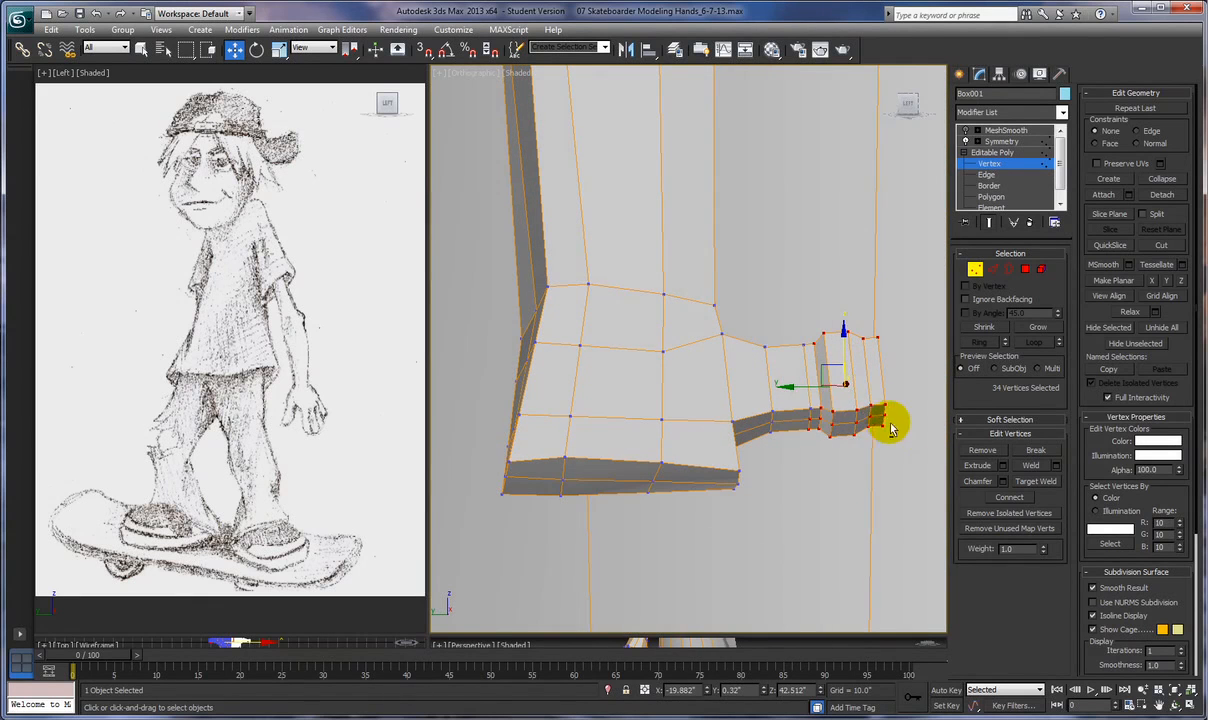
ctrl+click(810, 410)
mouse_move(838, 450)
alt+middle_down()
mouse_move(838, 488)
mouse_move(830, 470)
alt+middle_up()
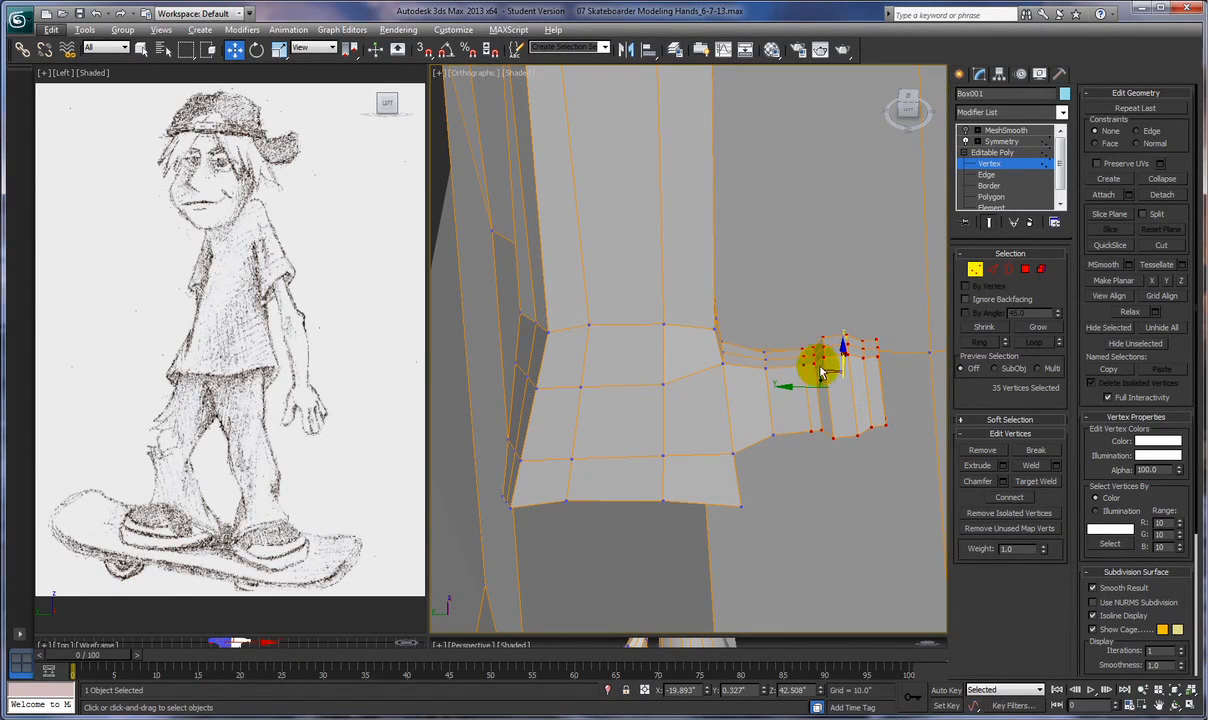
ctrl+click(856, 420)
mouse_move(863, 413)
alt+middle_down()
mouse_move(828, 491)
mouse_move(706, 350)
mouse_move(631, 337)
mouse_move(674, 324)
mouse_move(841, 350)
mouse_move(852, 404)
alt+middle_up()
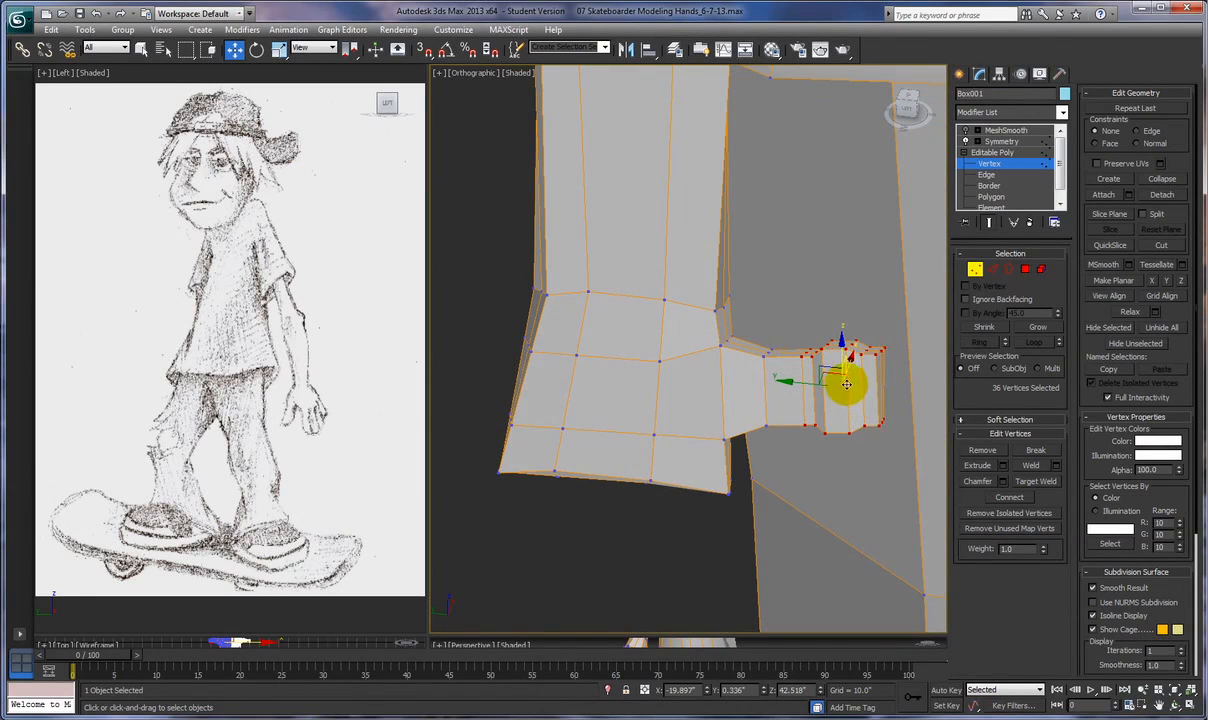
Move the selected thumb vertices down and rotate them so the thumb tip angles downward
drag(843, 343, 842, 362)
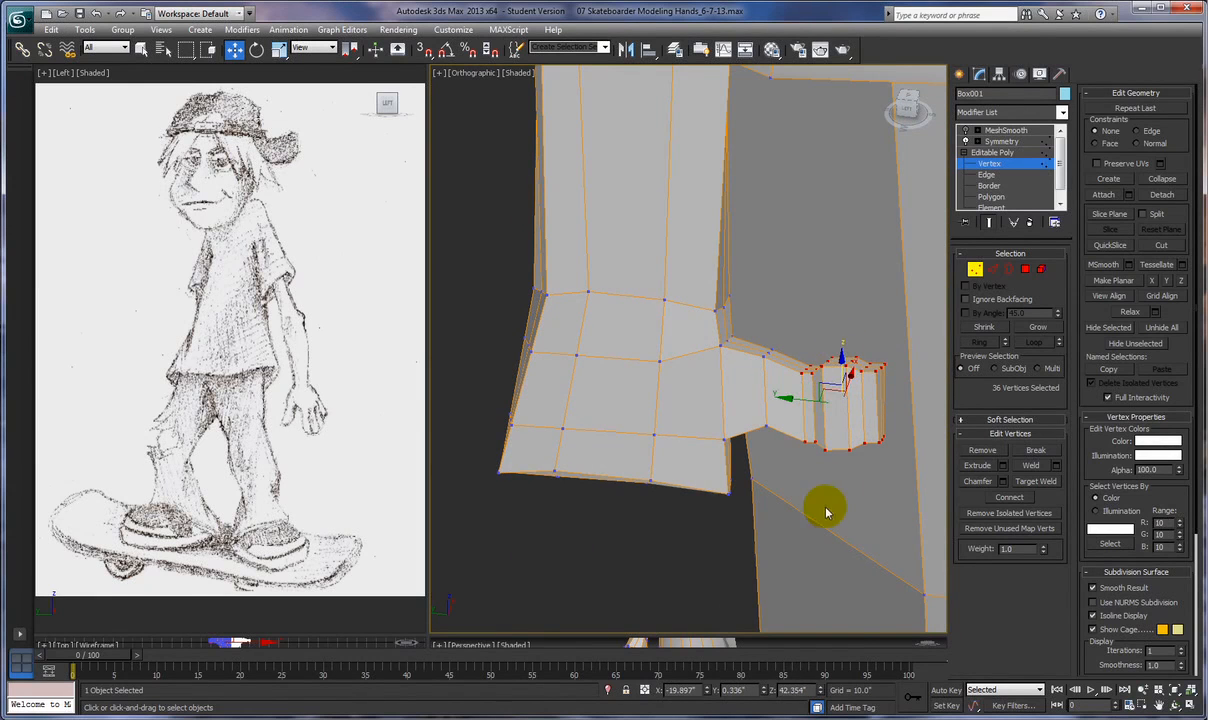
right_click(740, 515)
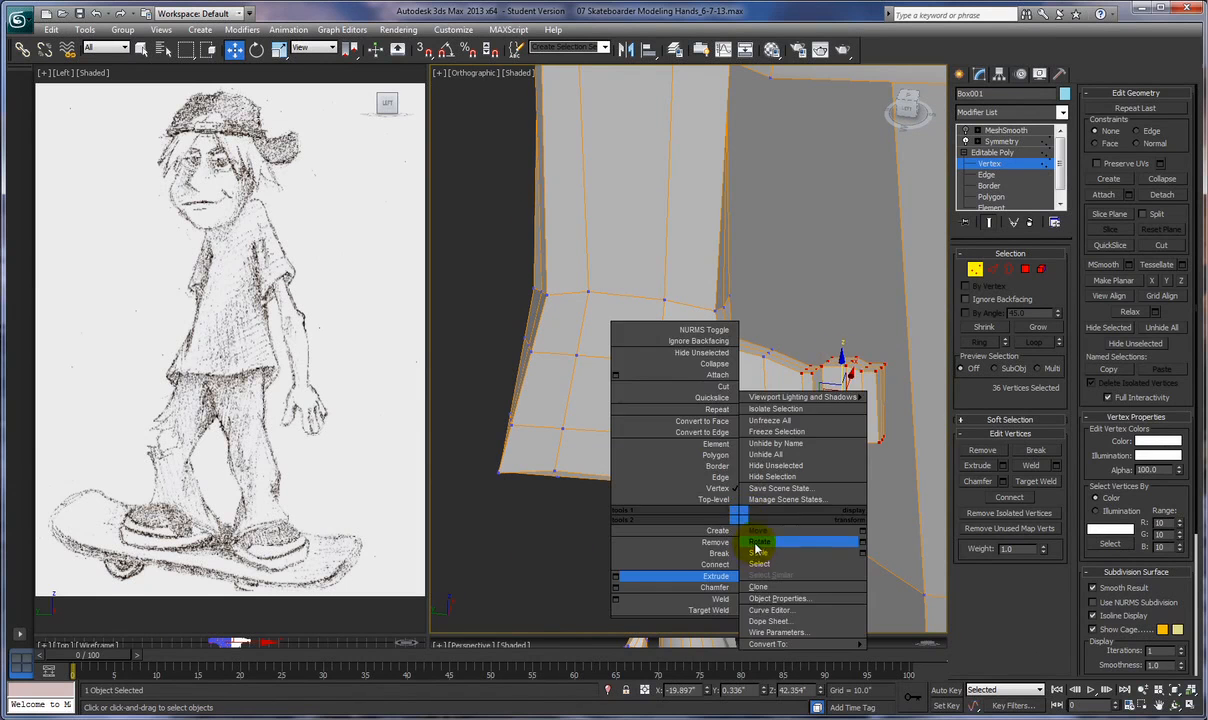
click(757, 541)
mouse_move(875, 393)
mouse_down()
mouse_move(872, 378)
mouse_move(887, 414)
mouse_up()
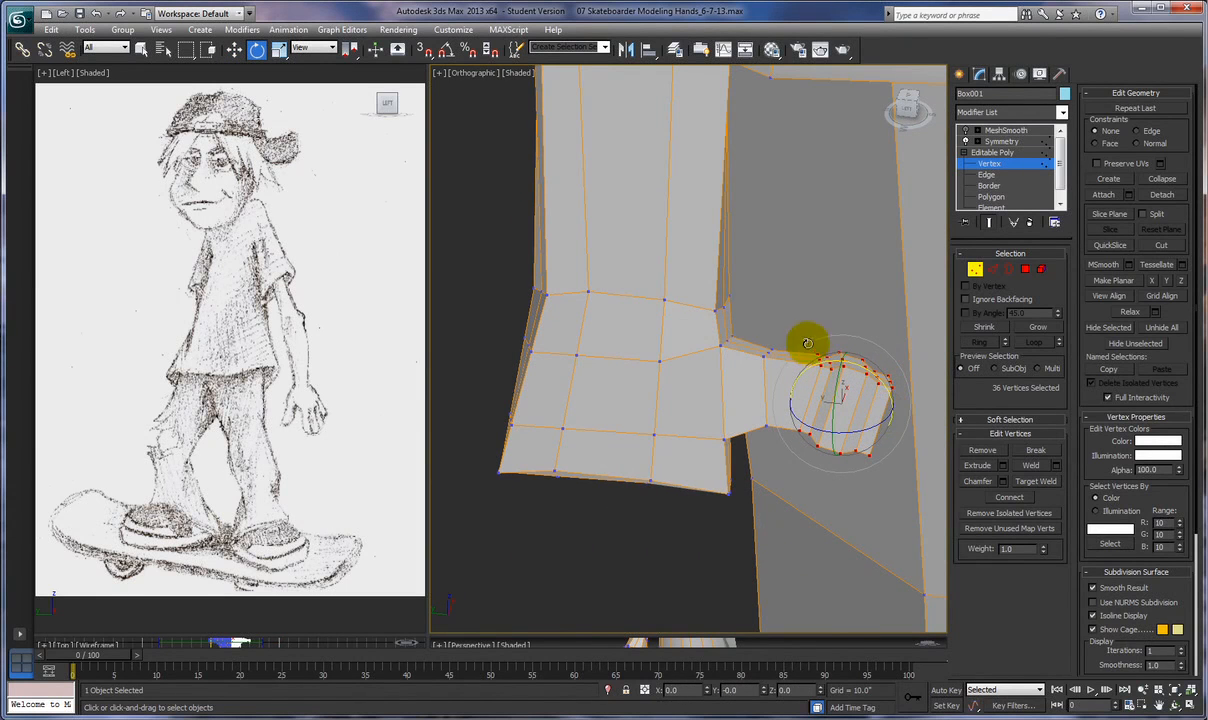
Return to Move and lower the rotated thumb vertices a little further
right_click(660, 573)
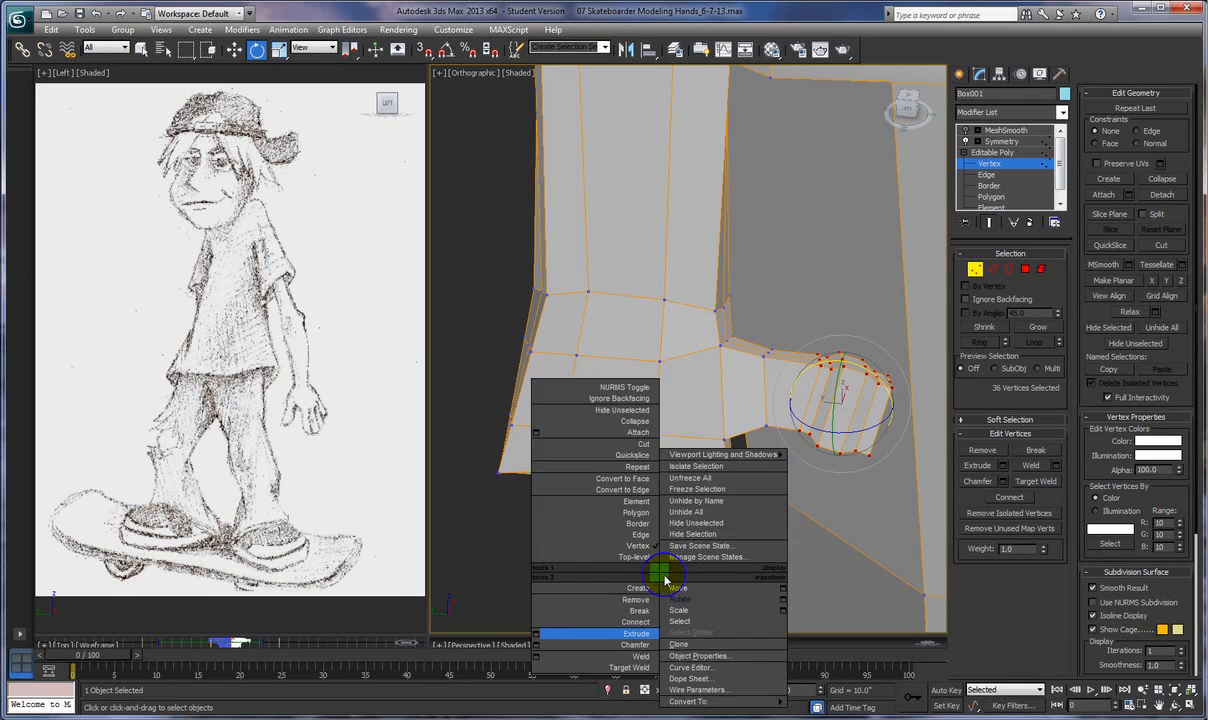
click(683, 590)
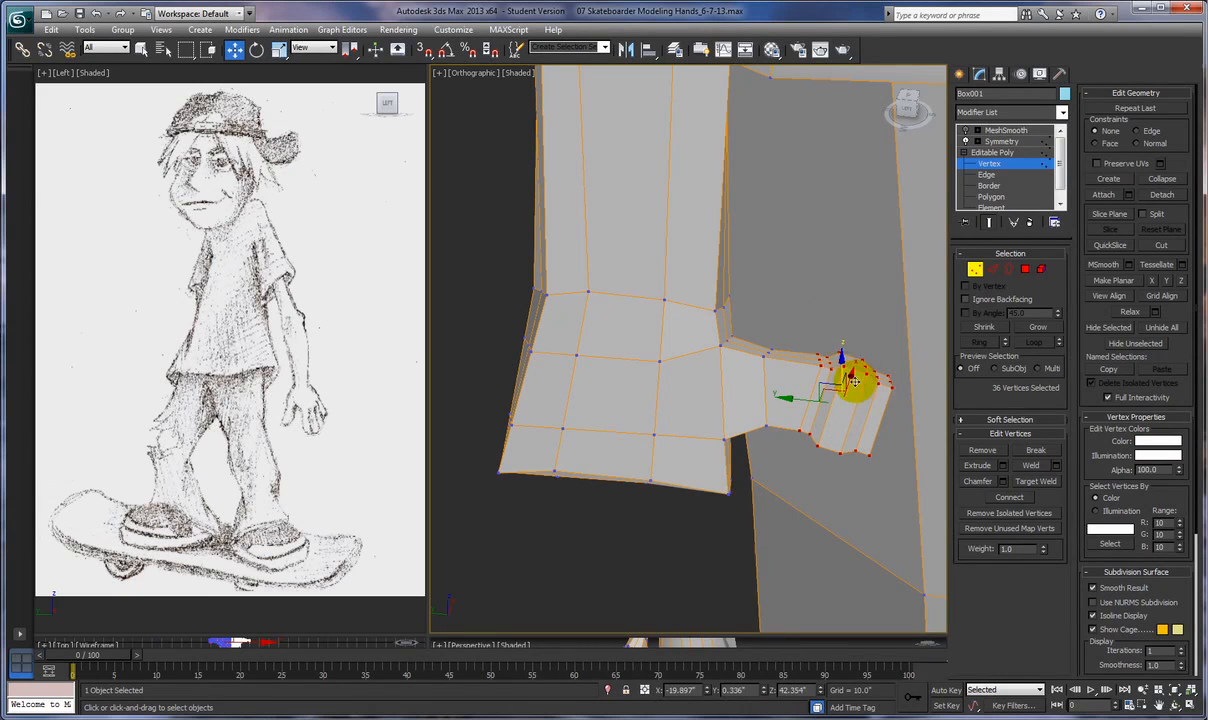
drag(841, 370, 838, 380)
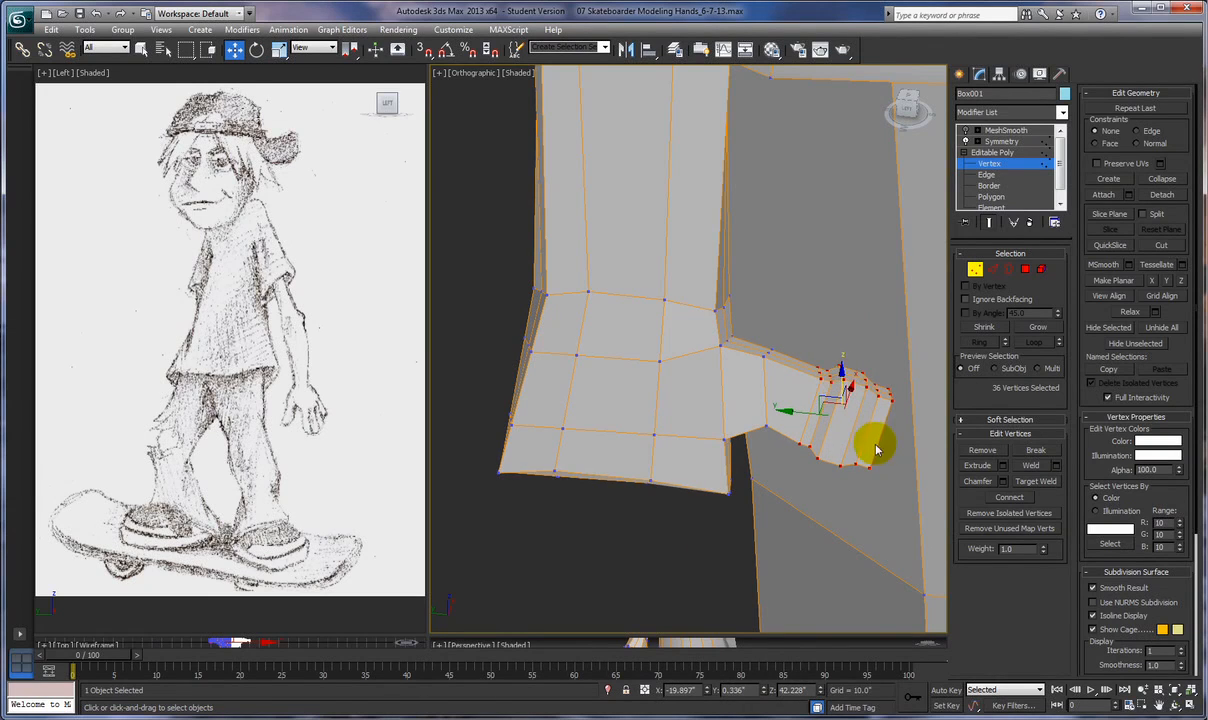
Change the selection region to Fence and select only the outermost ring of vertices at the thumb's tip
mouse_move(889, 461)
alt+middle_down()
mouse_move(857, 431)
mouse_move(868, 426)
mouse_move(880, 450)
alt+middle_up()
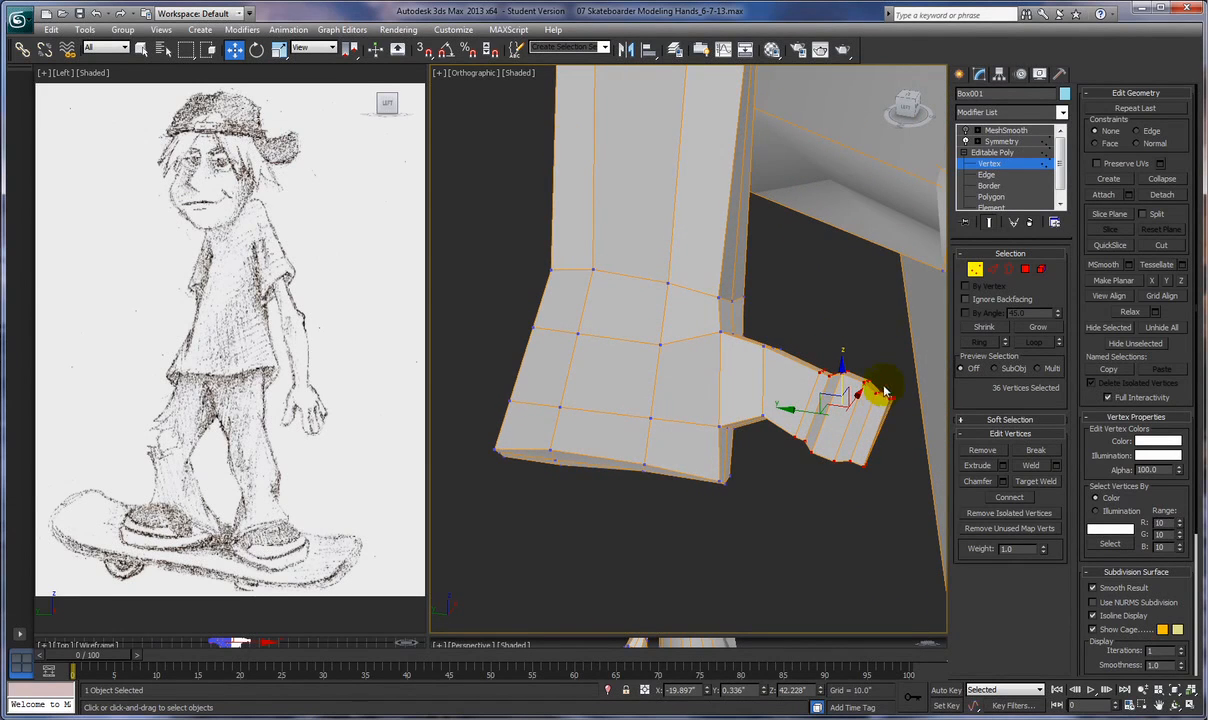
drag(186, 49, 186, 113)
drag(890, 388, 857, 473)
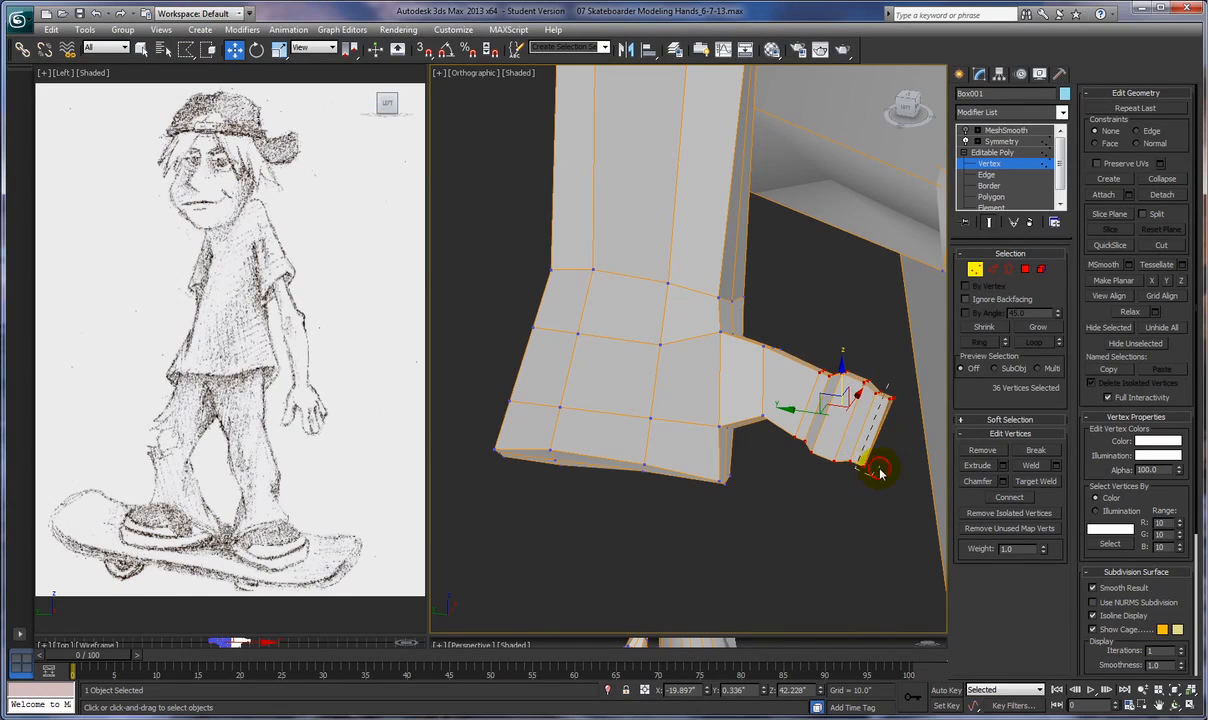
click(904, 388)
click(887, 384)
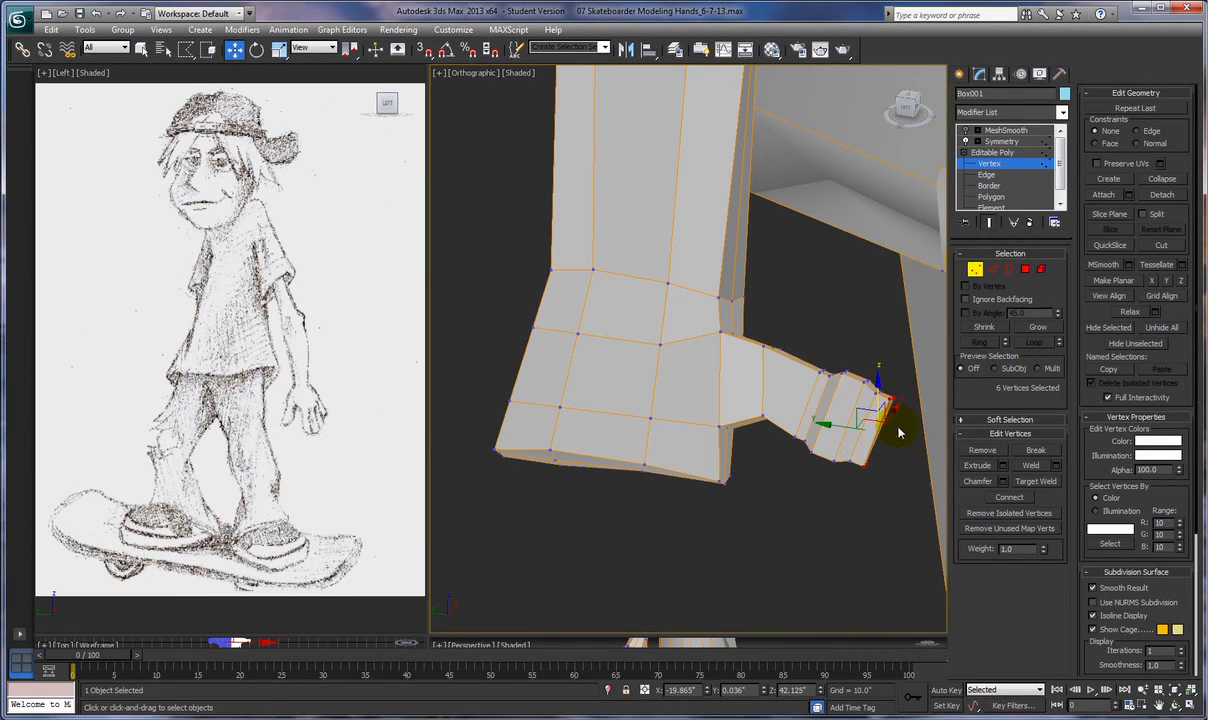
Scale down the selected end ring of thumb vertices to round off the tip, and turn on MeshSmooth
right_click(893, 424)
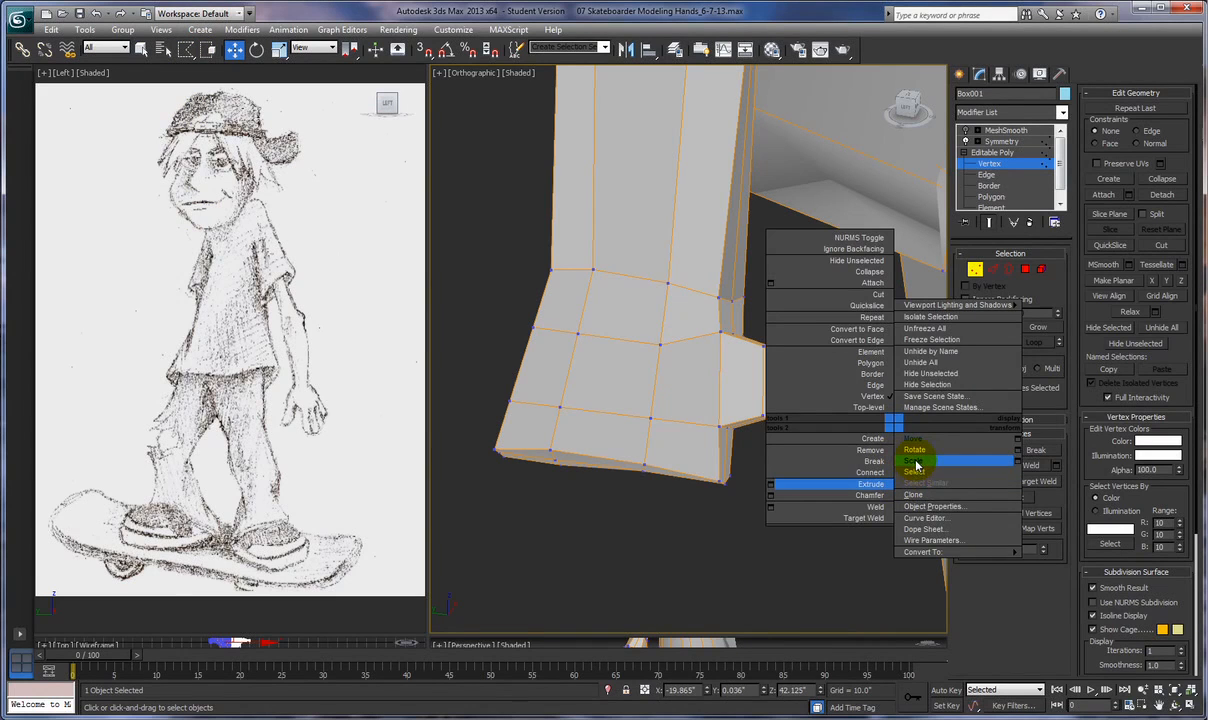
click(916, 465)
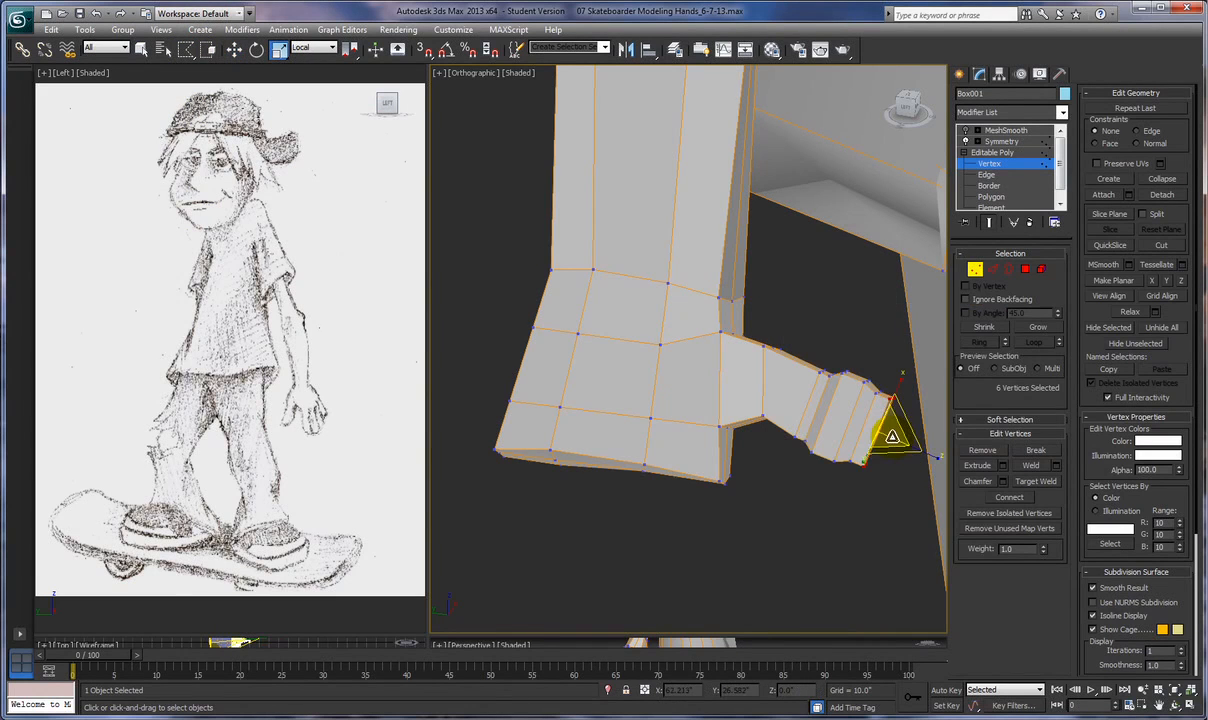
drag(890, 445, 876, 468)
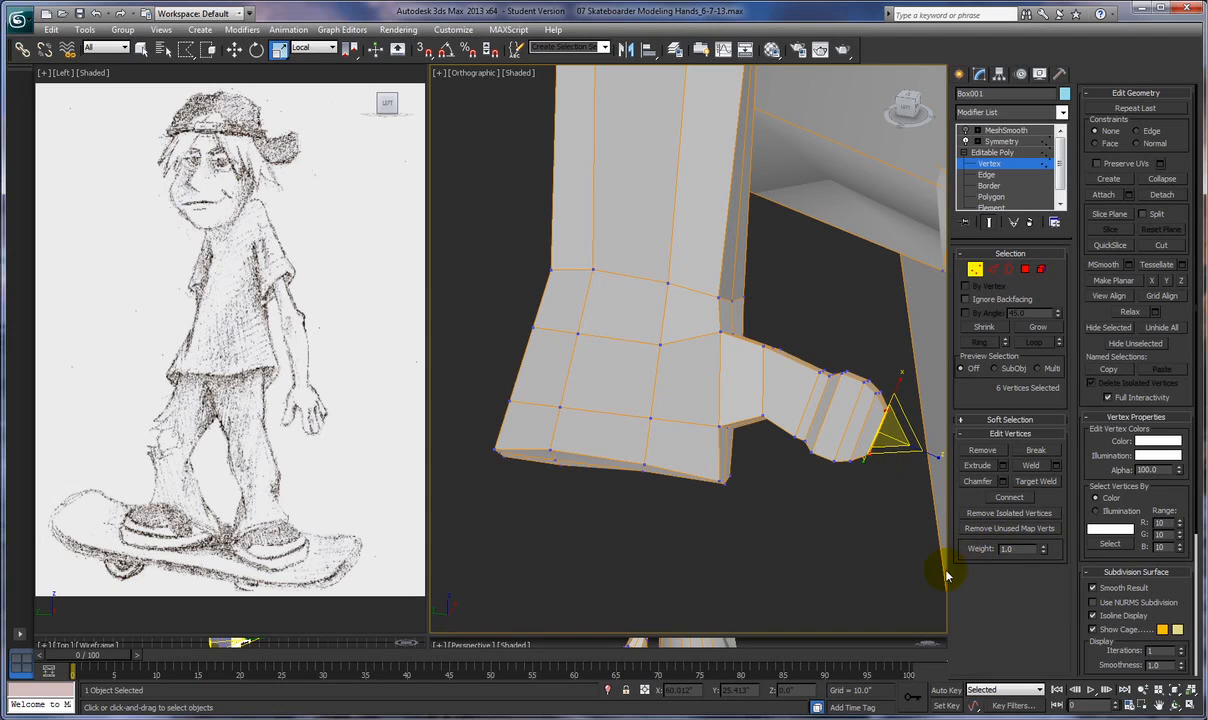
click(966, 132)
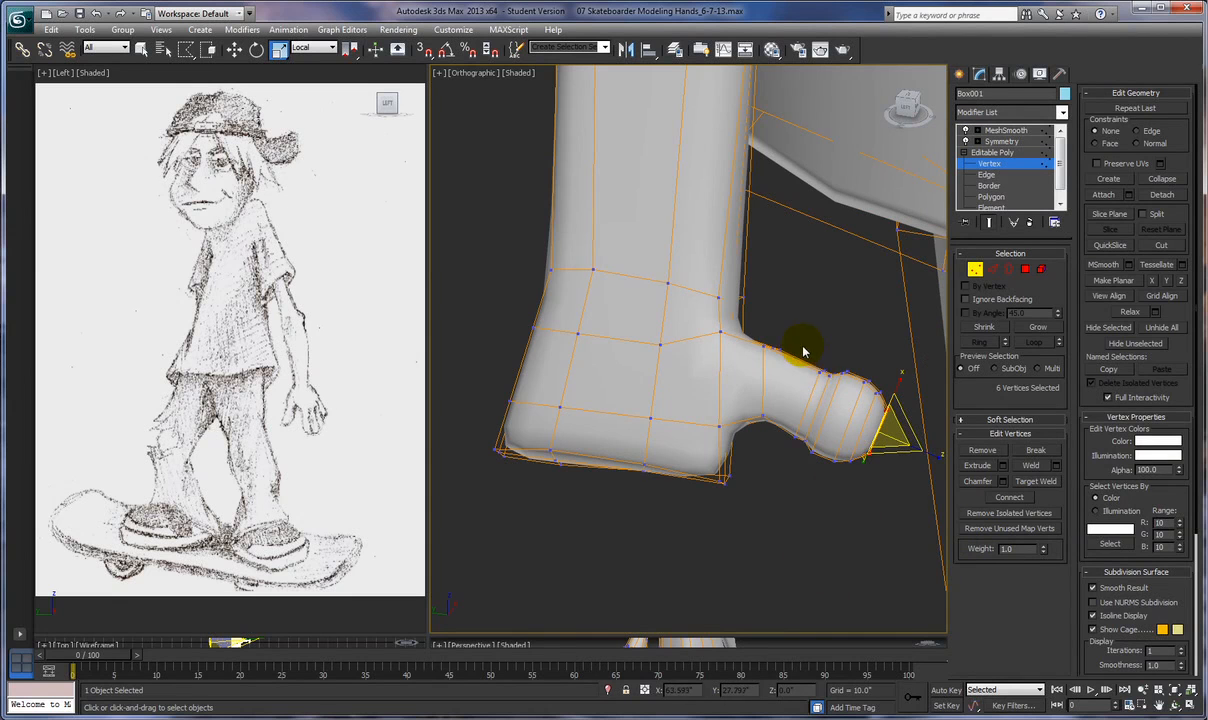
mouse_move(852, 426)
alt+middle_down()
mouse_move(825, 431)
mouse_move(871, 426)
mouse_move(870, 448)
mouse_move(863, 422)
alt+middle_up()
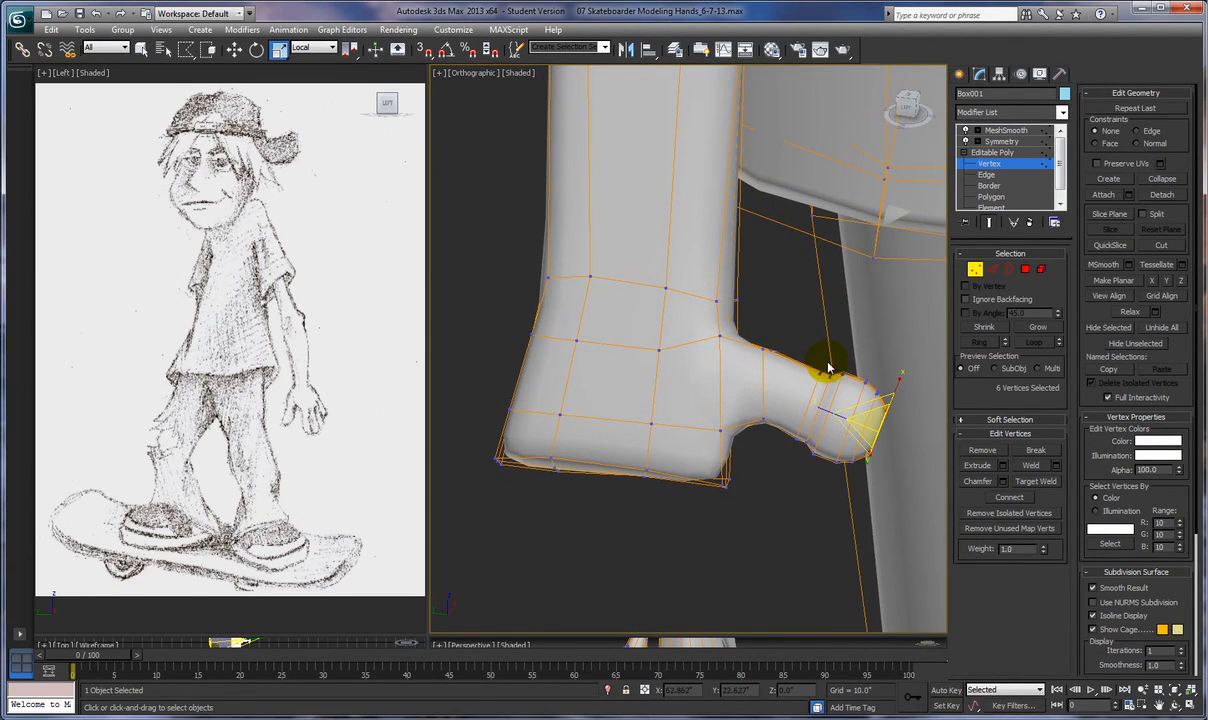
Move the nine vertices at the thumb's joint slightly toward the palm and adjust the three vertices on top behind the tip
click(781, 438)
click(806, 361)
click(820, 358)
click(825, 362)
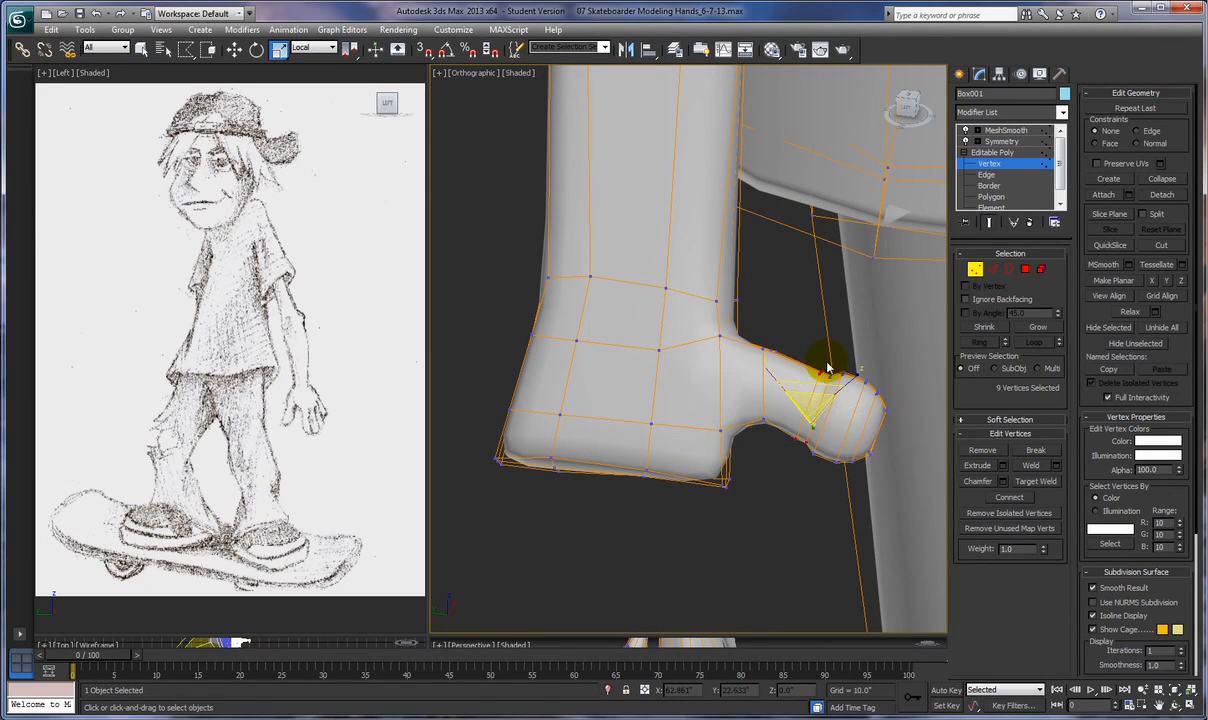
right_click(830, 370)
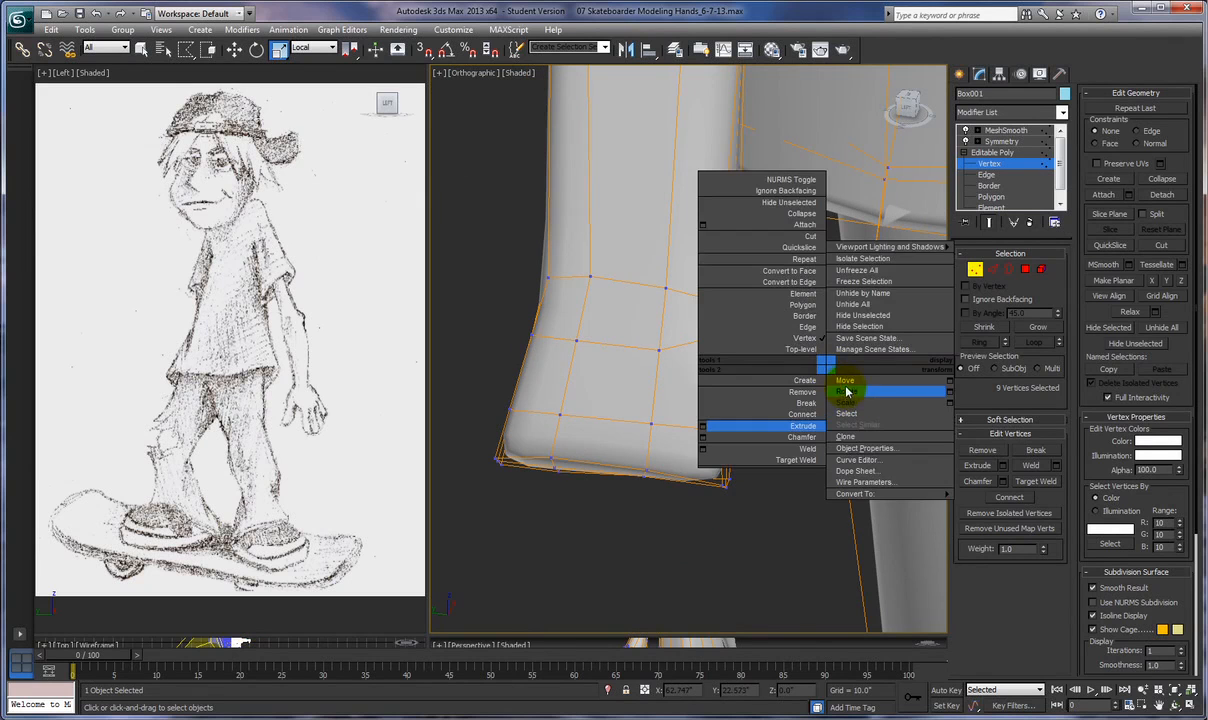
click(846, 381)
drag(787, 399, 781, 395)
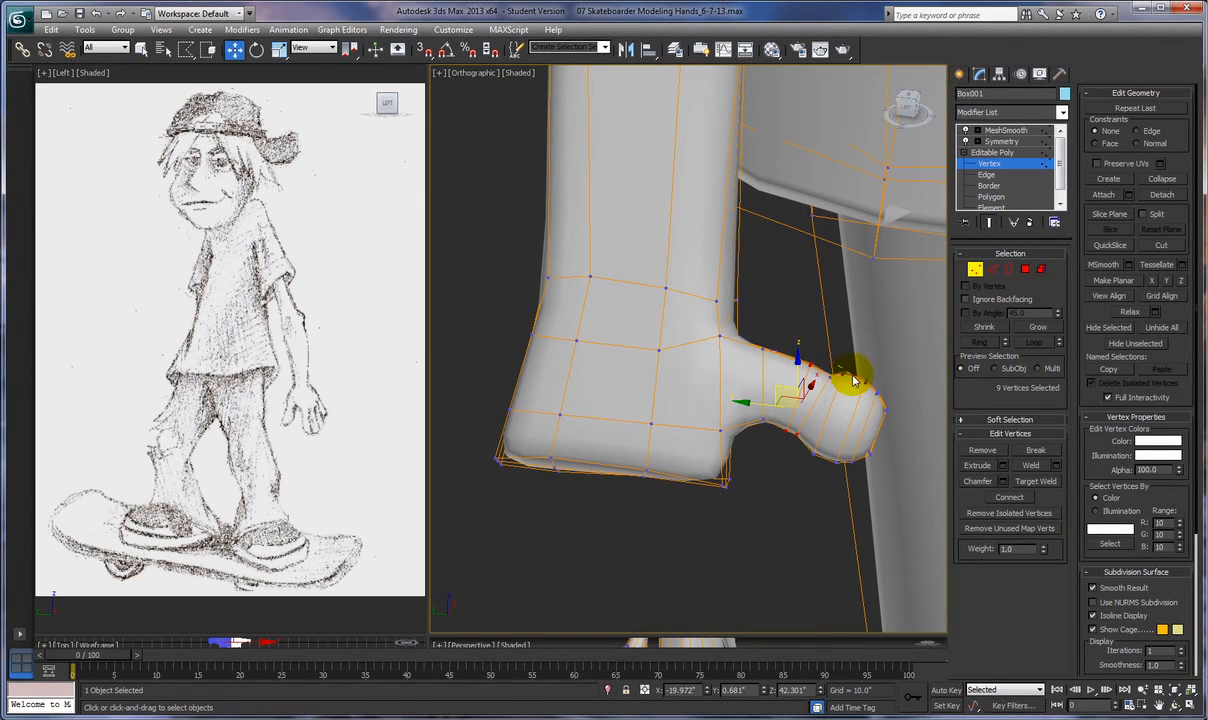
mouse_move(837, 366)
mouse_down()
mouse_move(856, 386)
mouse_move(832, 369)
mouse_up()
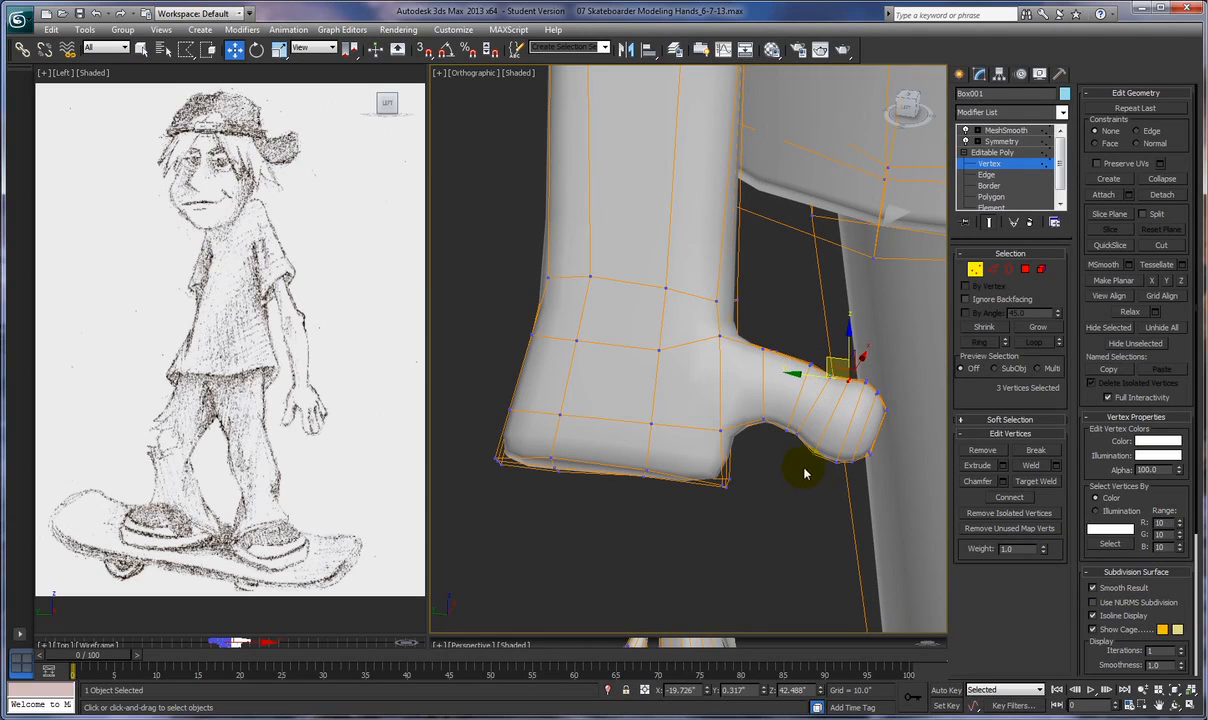
alt+middle_drag(825, 510, 985, 541)
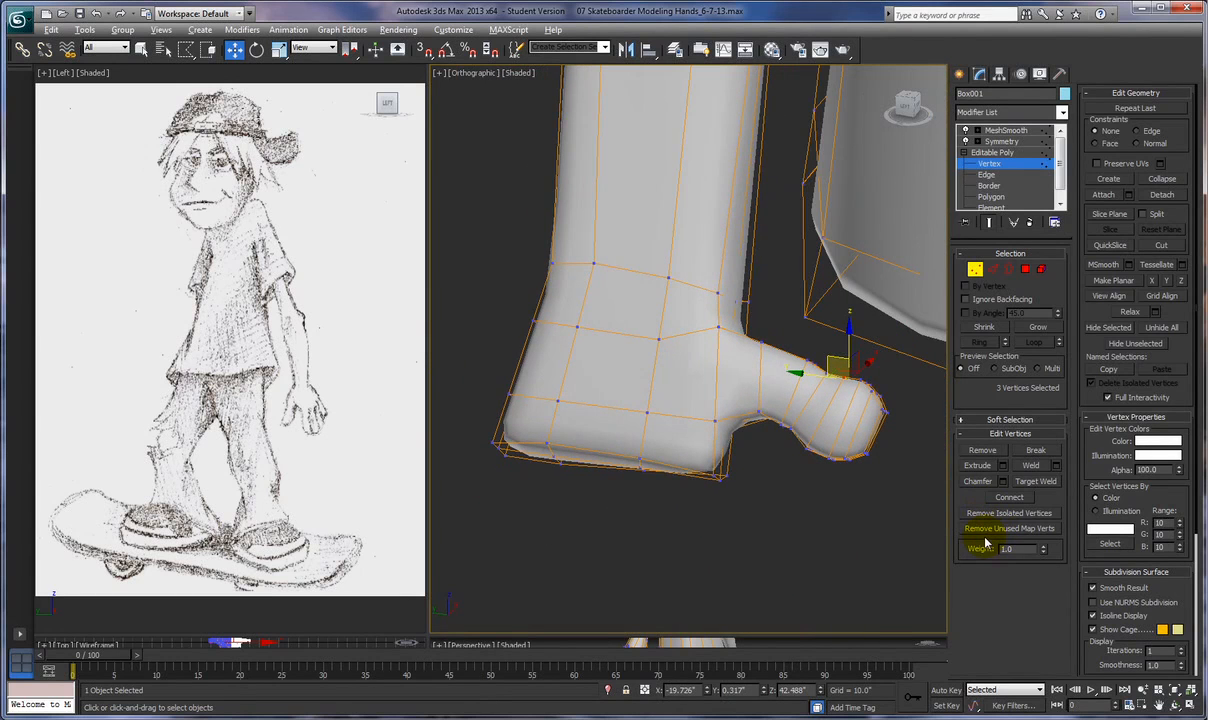
Select the seven vertices on the upper side of the thumb tip and move them down slightly to flatten it
click(855, 388)
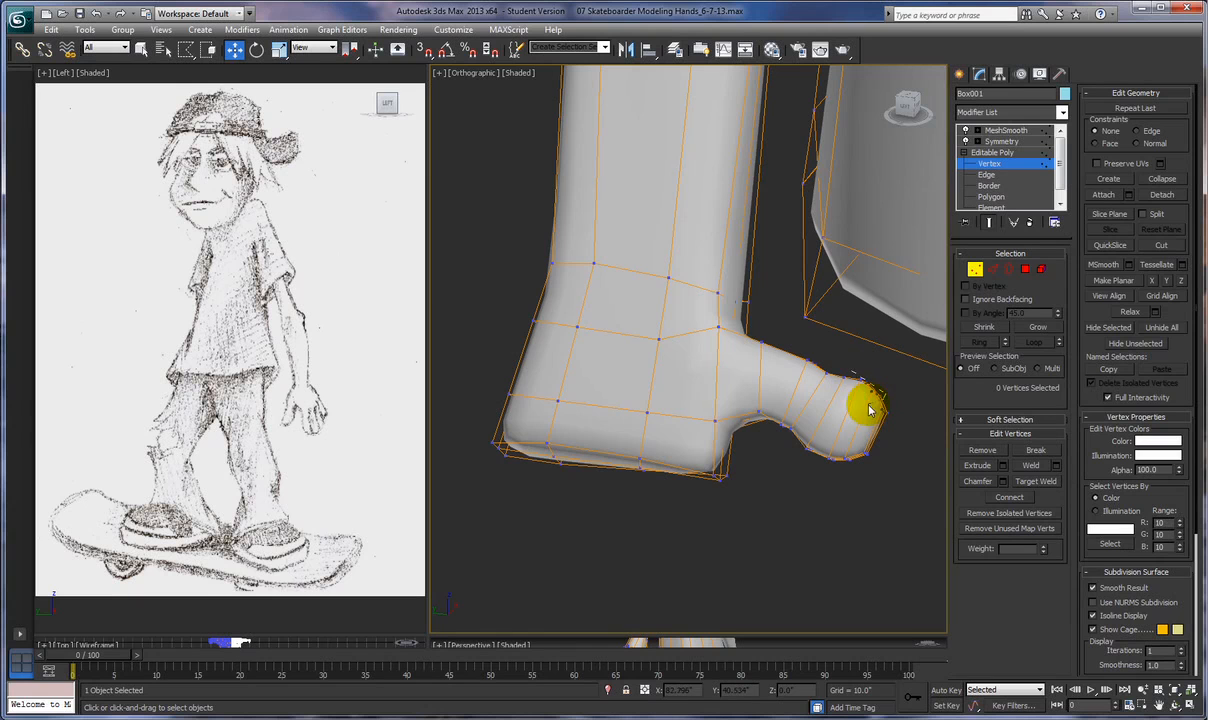
drag(851, 373, 866, 380)
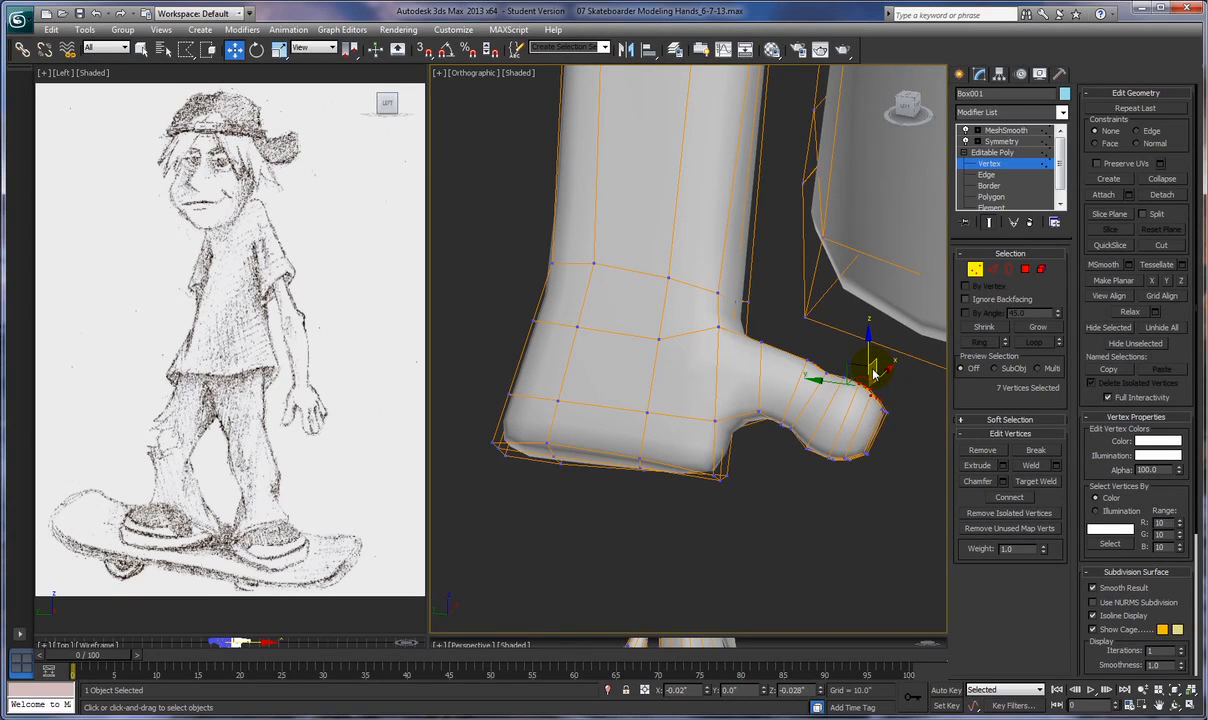
alt+middle_drag(857, 431, 838, 480)
alt+middle_drag(801, 442, 860, 413)
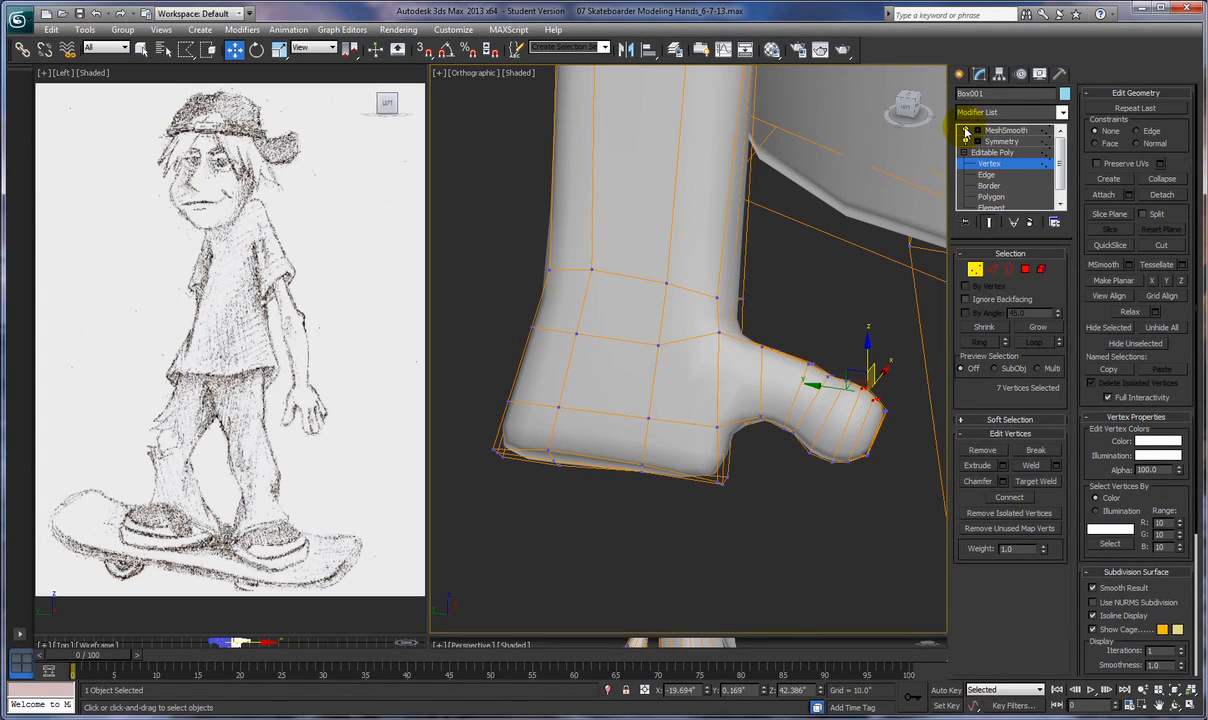
Raise the lower corner vertex on the thumb side of the palm and adjust the lower vertex near the palm's back edge
click(717, 483)
drag(716, 452, 723, 457)
click(721, 467)
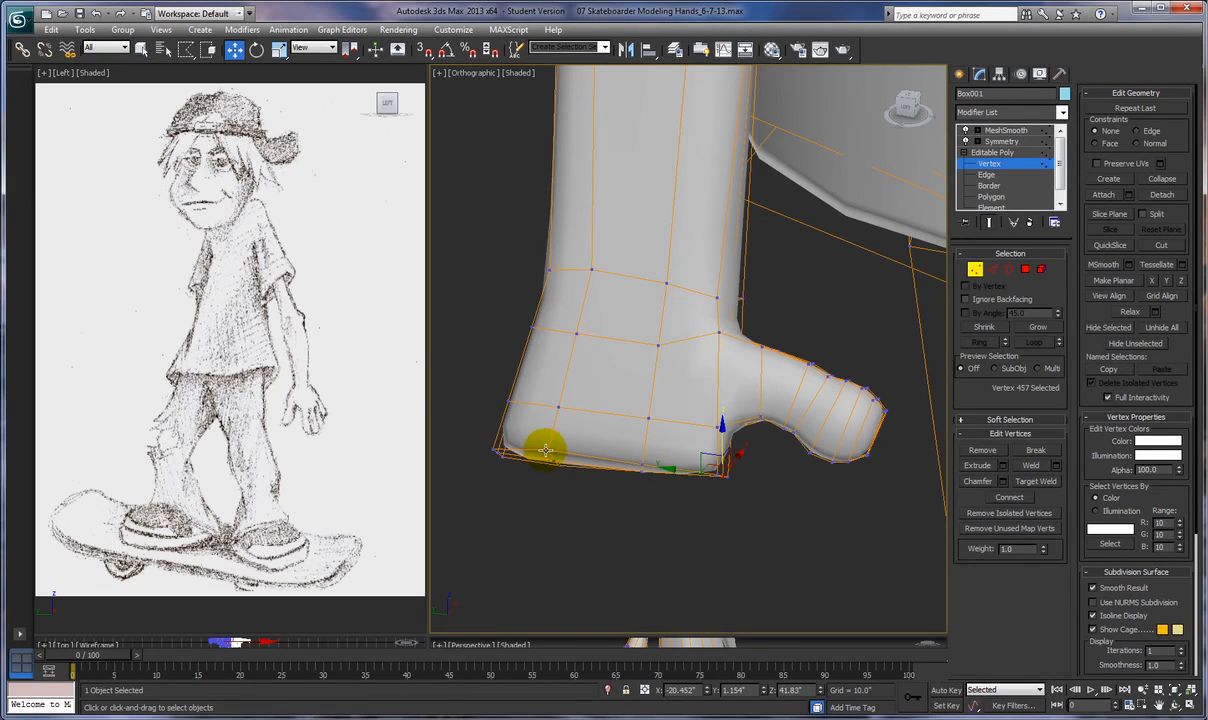
mouse_move(766, 558)
alt+middle_down()
mouse_move(666, 526)
mouse_move(755, 564)
alt+middle_up()
click(548, 413)
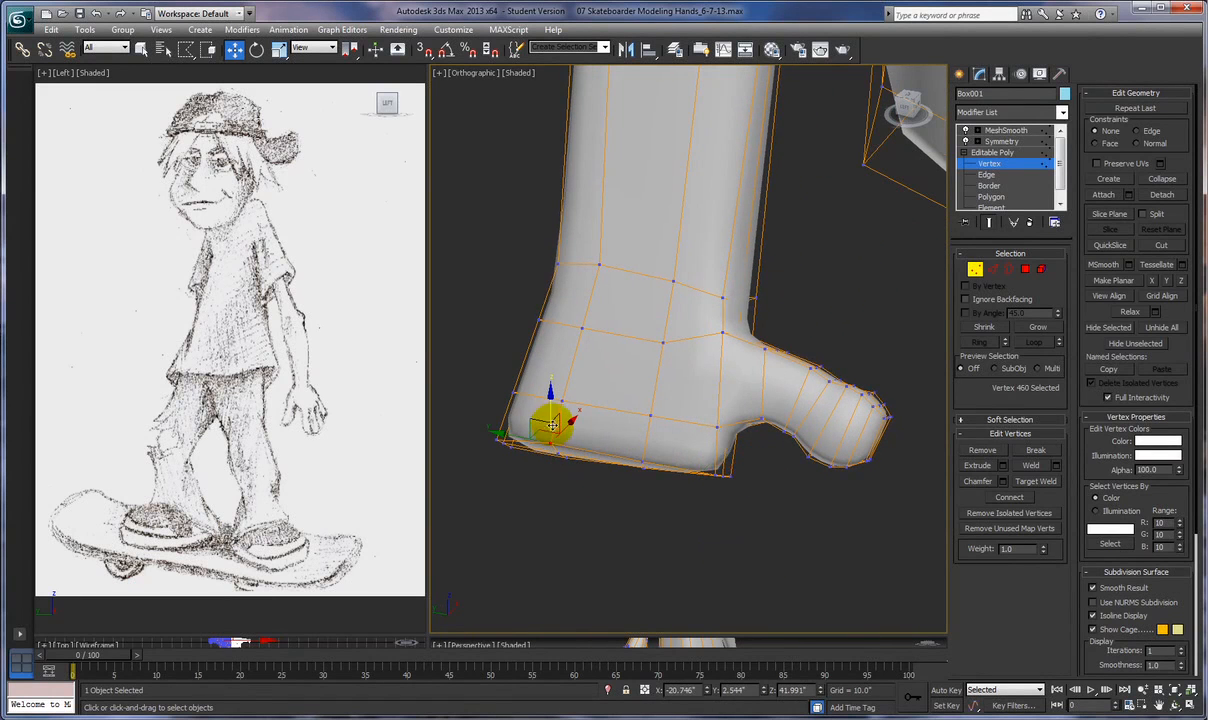
alt+middle_drag(728, 547, 795, 504)
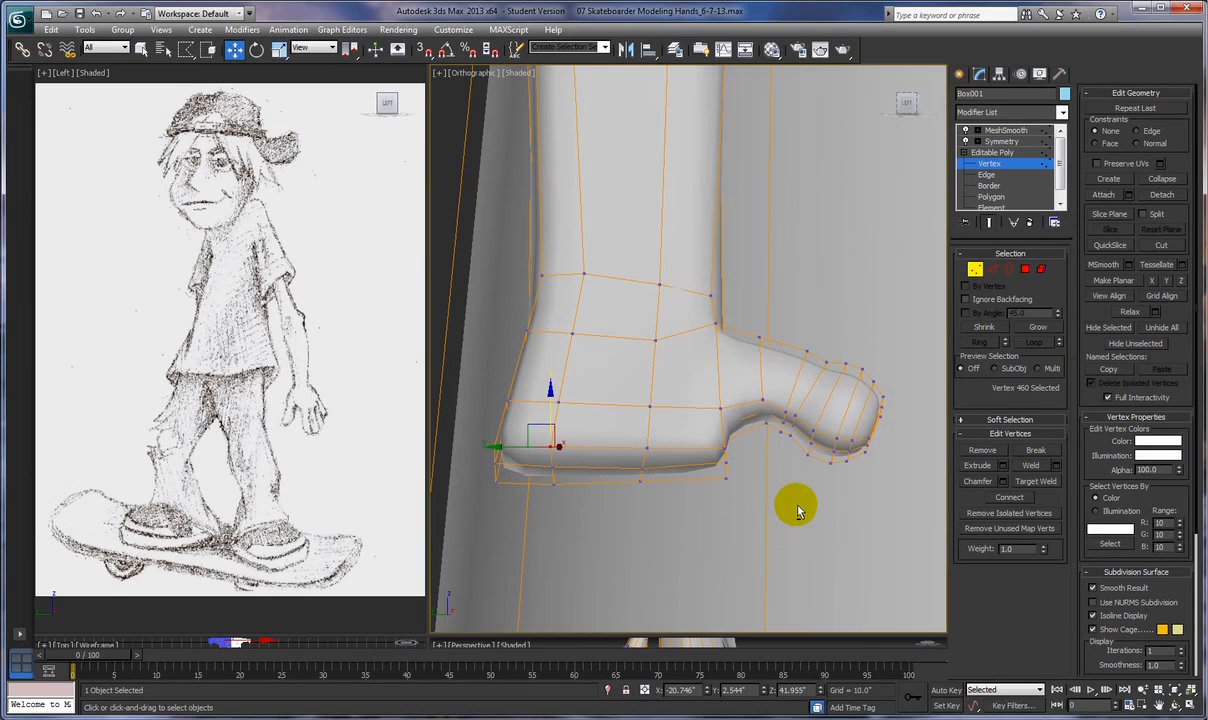
Shift the two lower vertices in the palm's rear column toward the thumb to line up the column
click(541, 466)
mouse_move(543, 467)
mouse_down()
mouse_move(533, 468)
mouse_move(551, 467)
mouse_up()
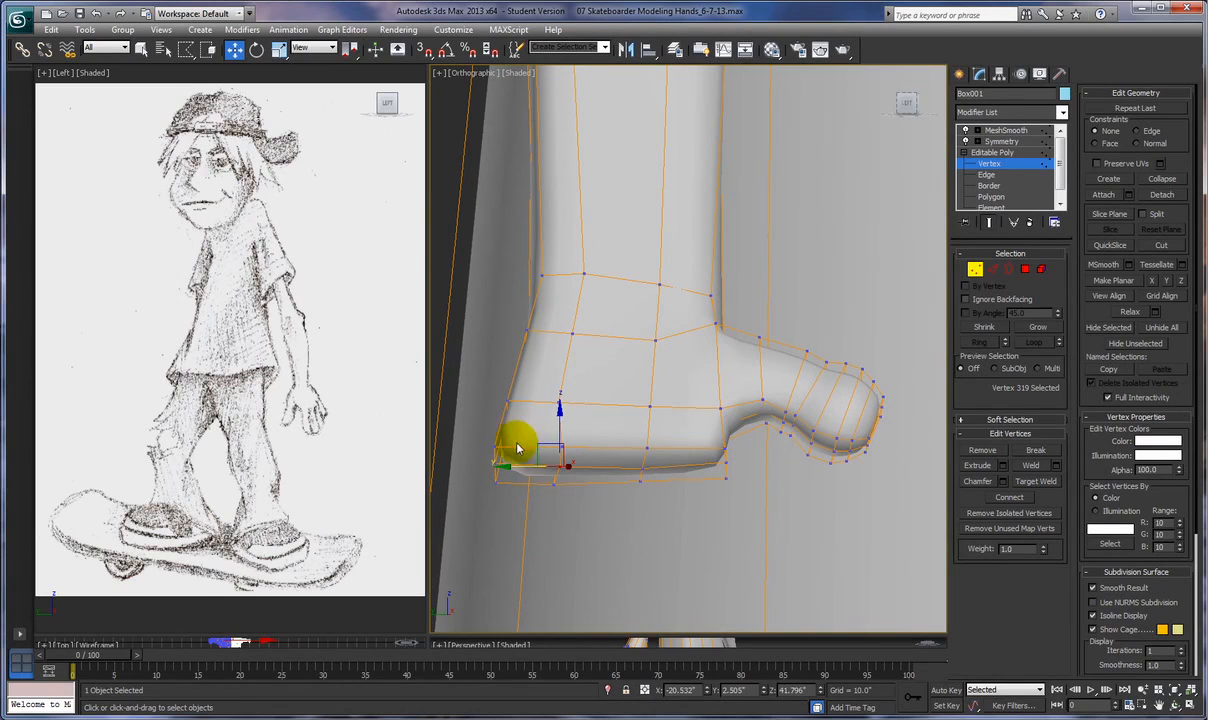
click(554, 484)
drag(523, 484, 669, 423)
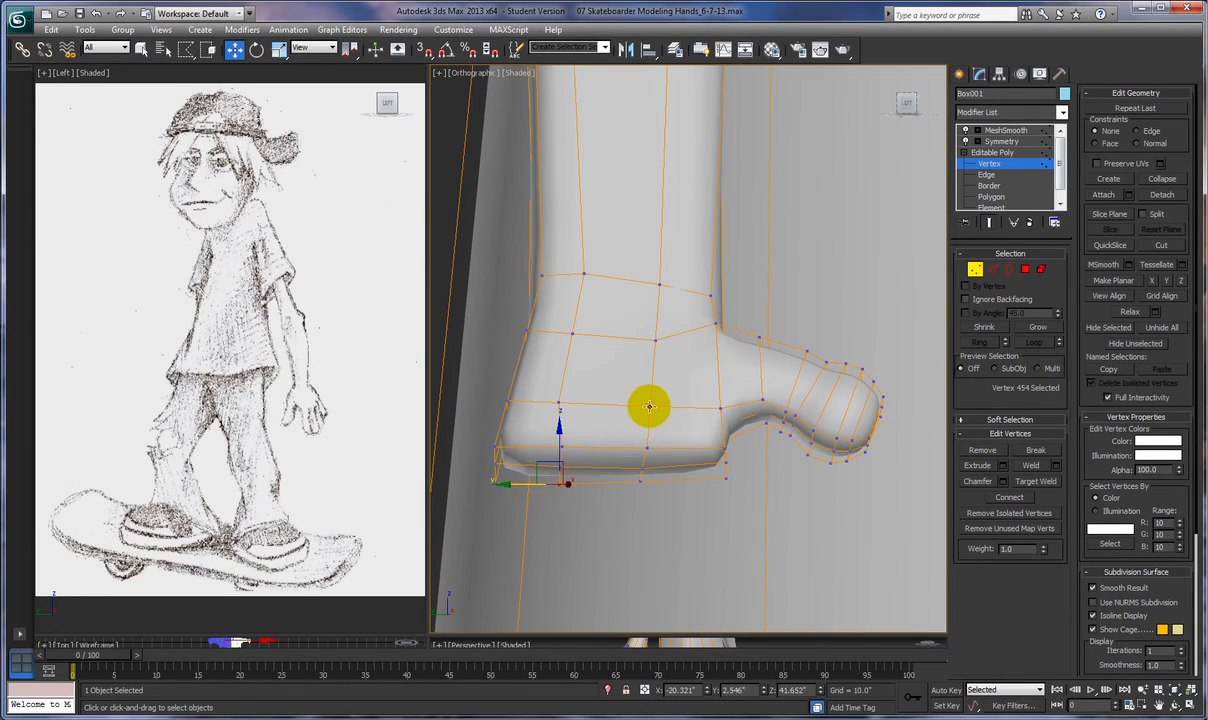
Move the palm's middle column of lower vertices away from the thumb to even out the finger widths
click(650, 406)
drag(615, 404, 605, 485)
click(646, 447)
click(641, 466)
click(637, 480)
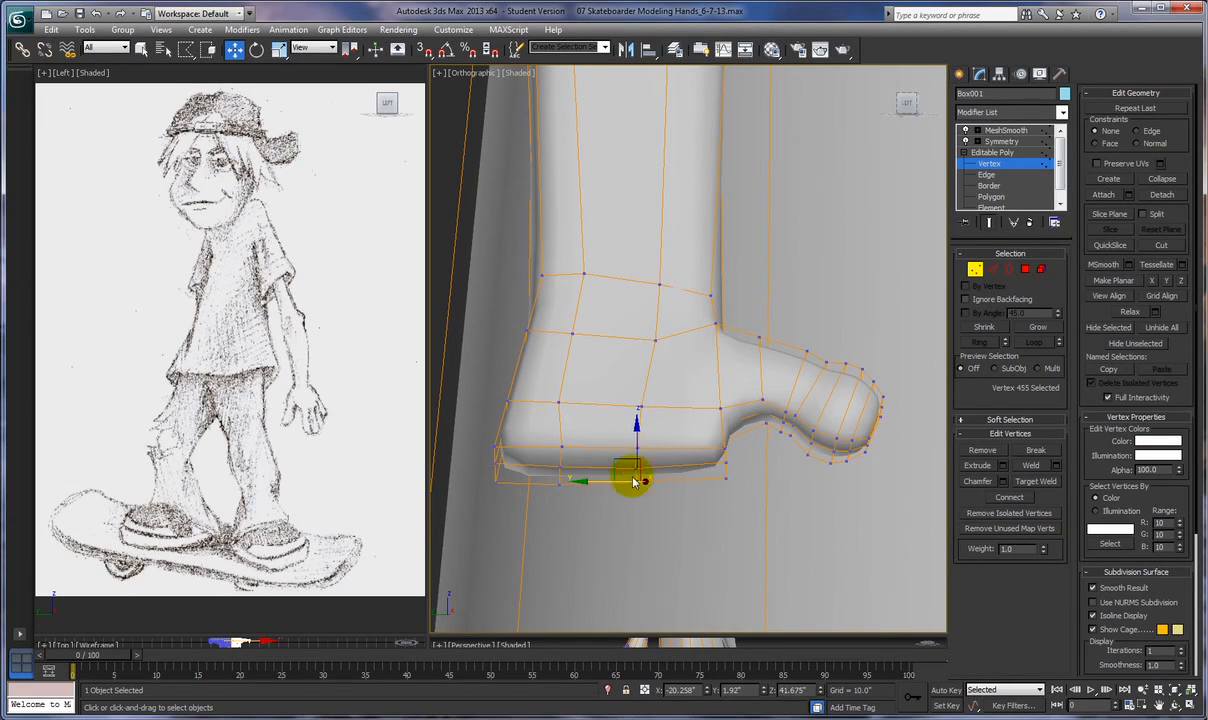
Select the three lower corner vertices on the thumb side of the palm and move them away from the thumb
click(727, 461)
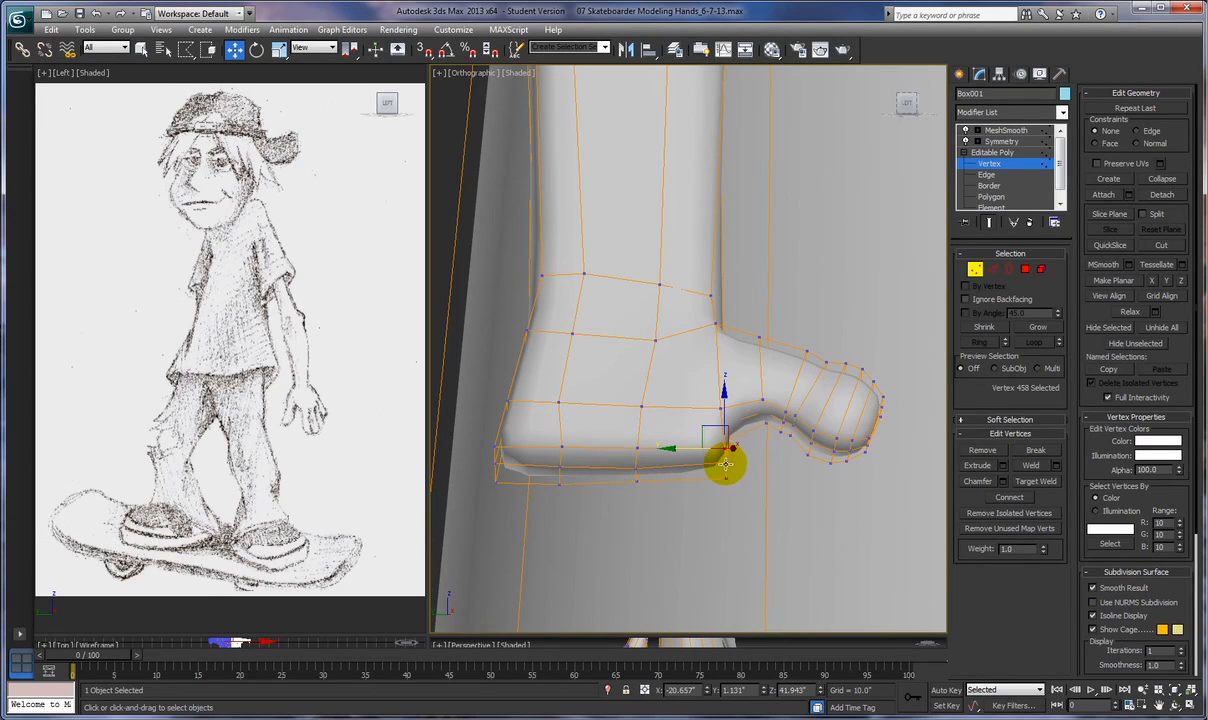
ctrl+click(731, 478)
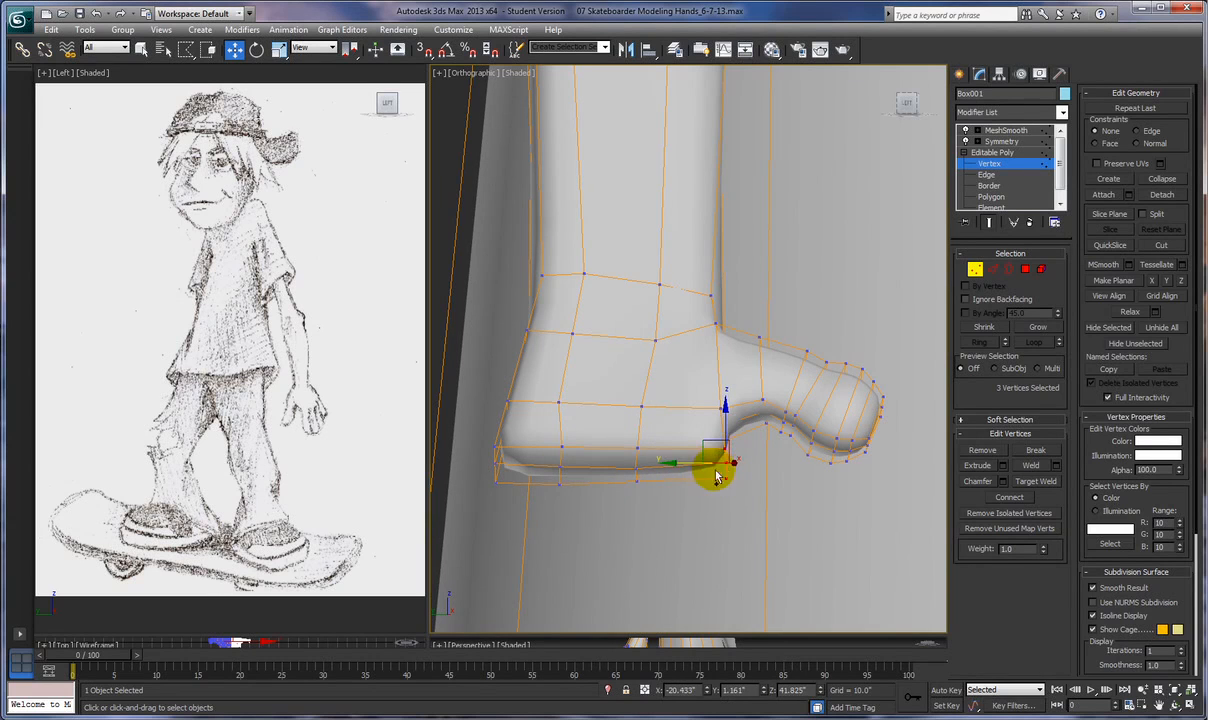
ctrl+click(696, 466)
drag(694, 464, 714, 483)
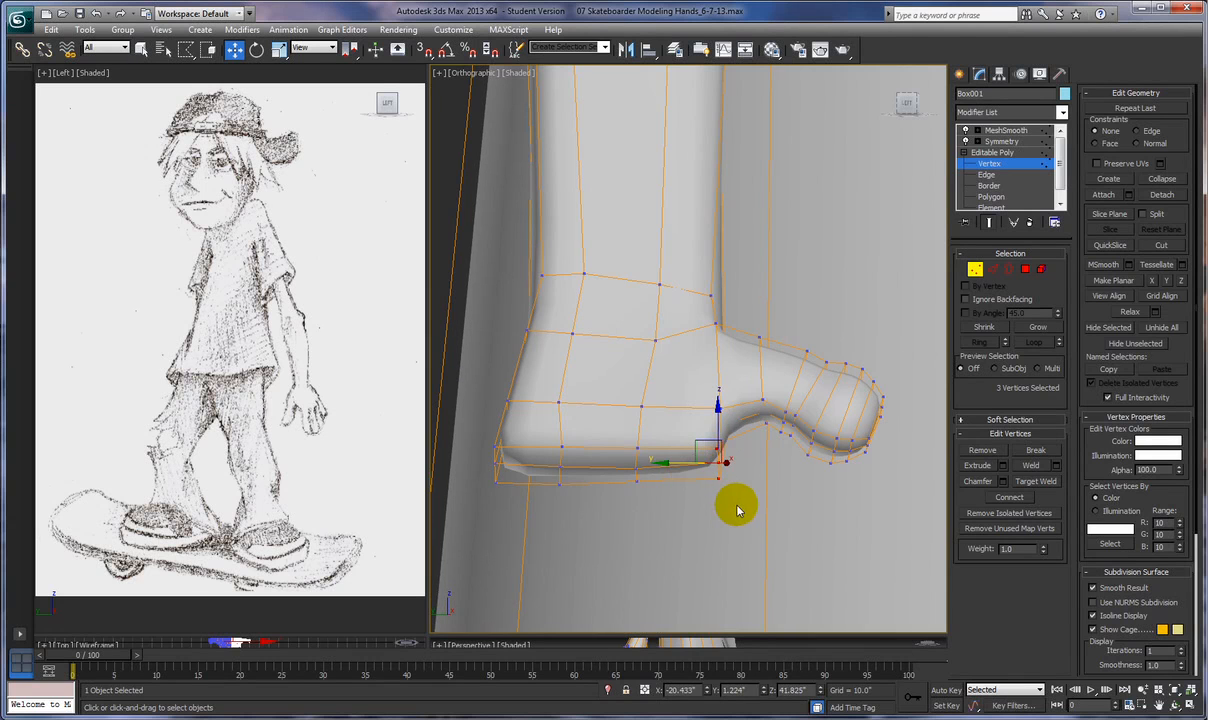
Raise the wrist vertices above the thumb's base and the neighbouring vertices in the middle column
click(715, 320)
drag(710, 298, 707, 265)
click(652, 335)
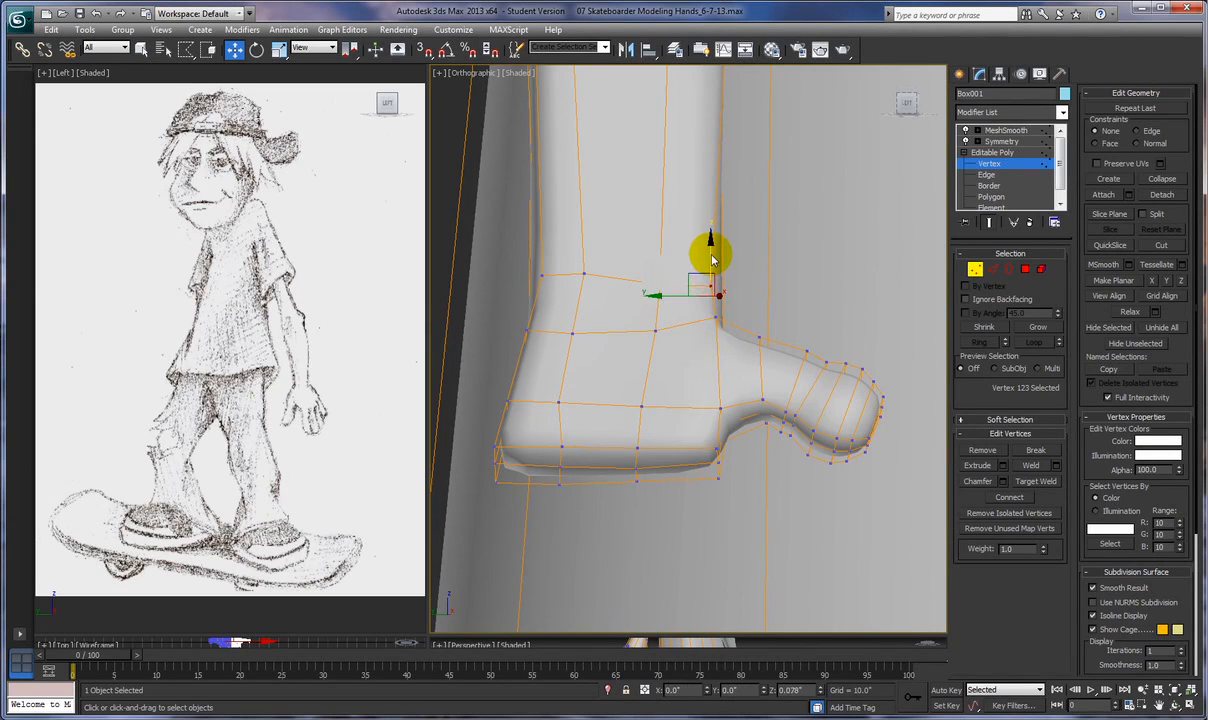
click(660, 281)
drag(660, 255, 660, 250)
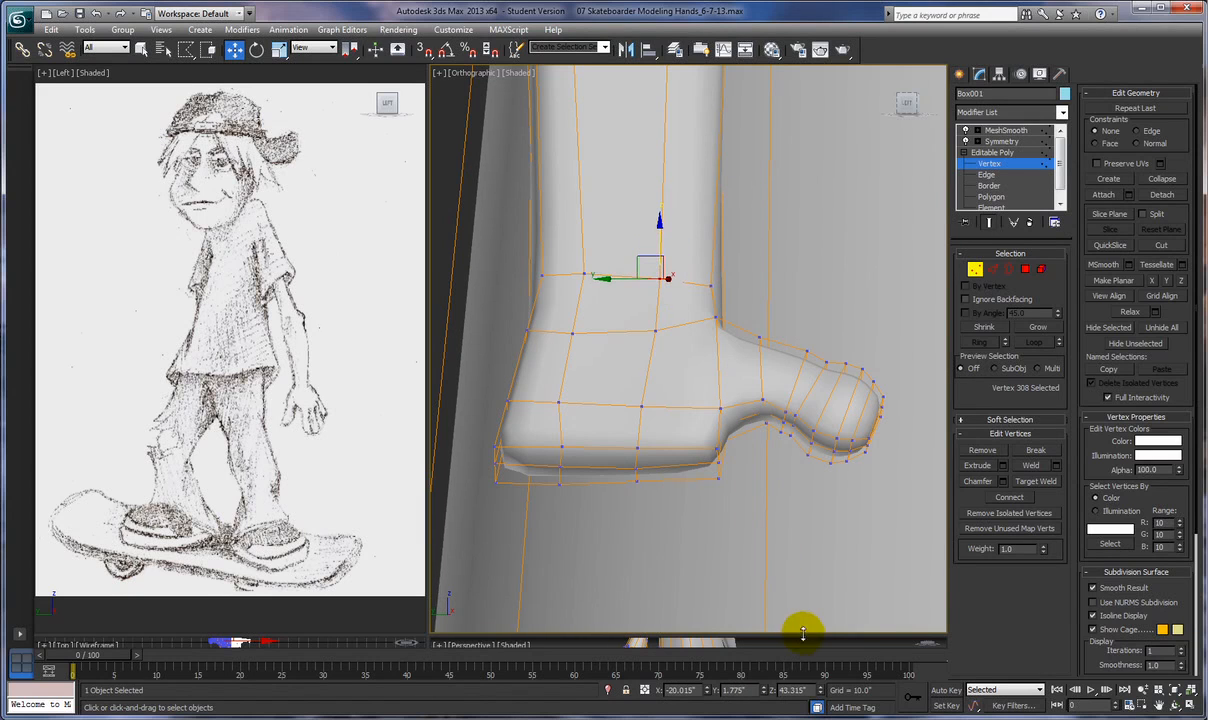
alt+middle_drag(820, 556, 752, 530)
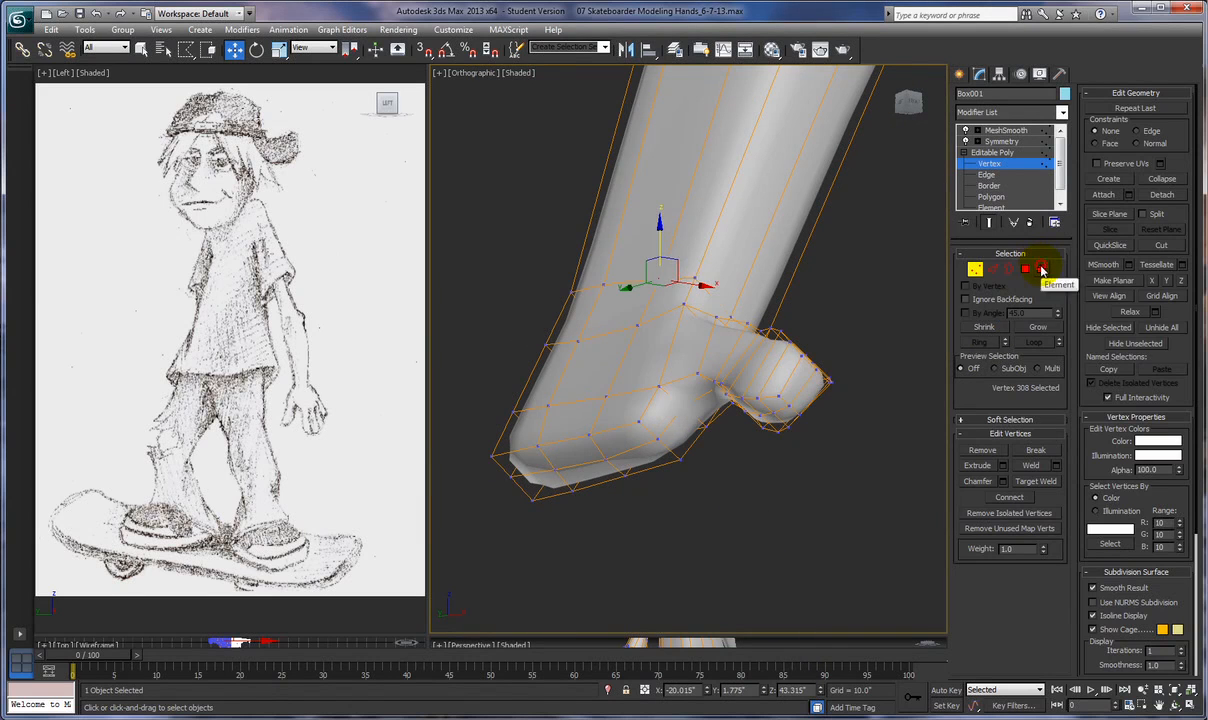
click(1041, 268)
click(566, 448)
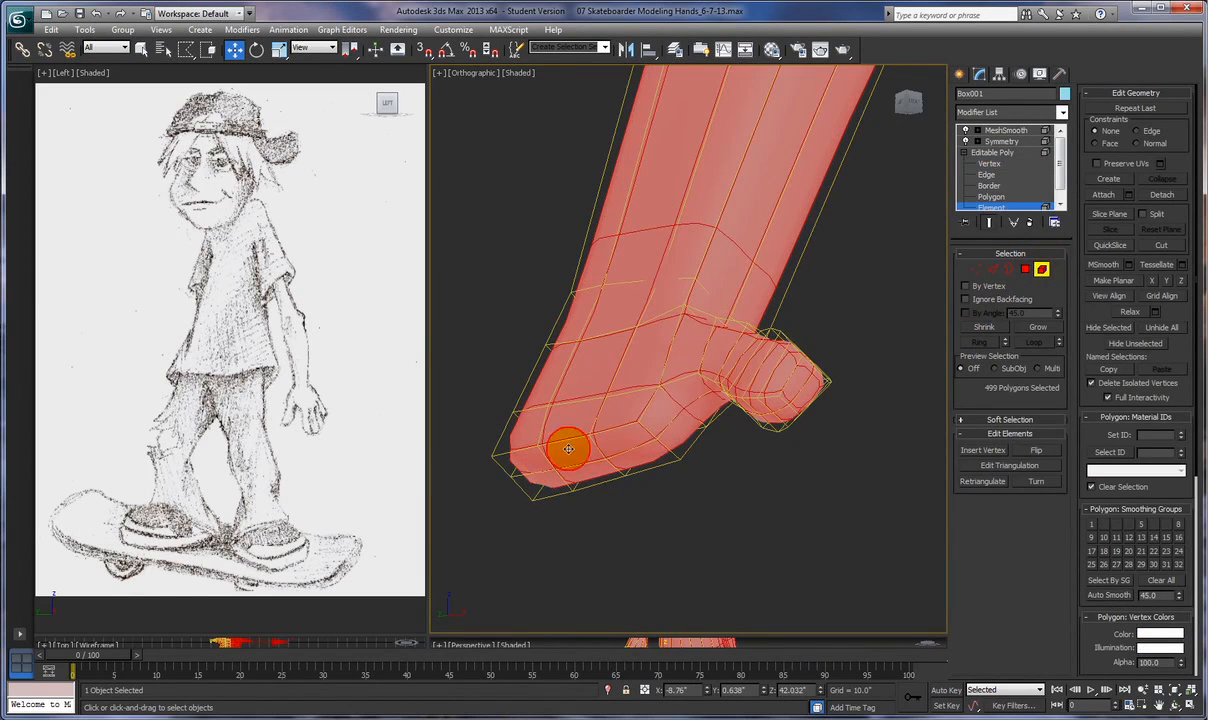
click(789, 478)
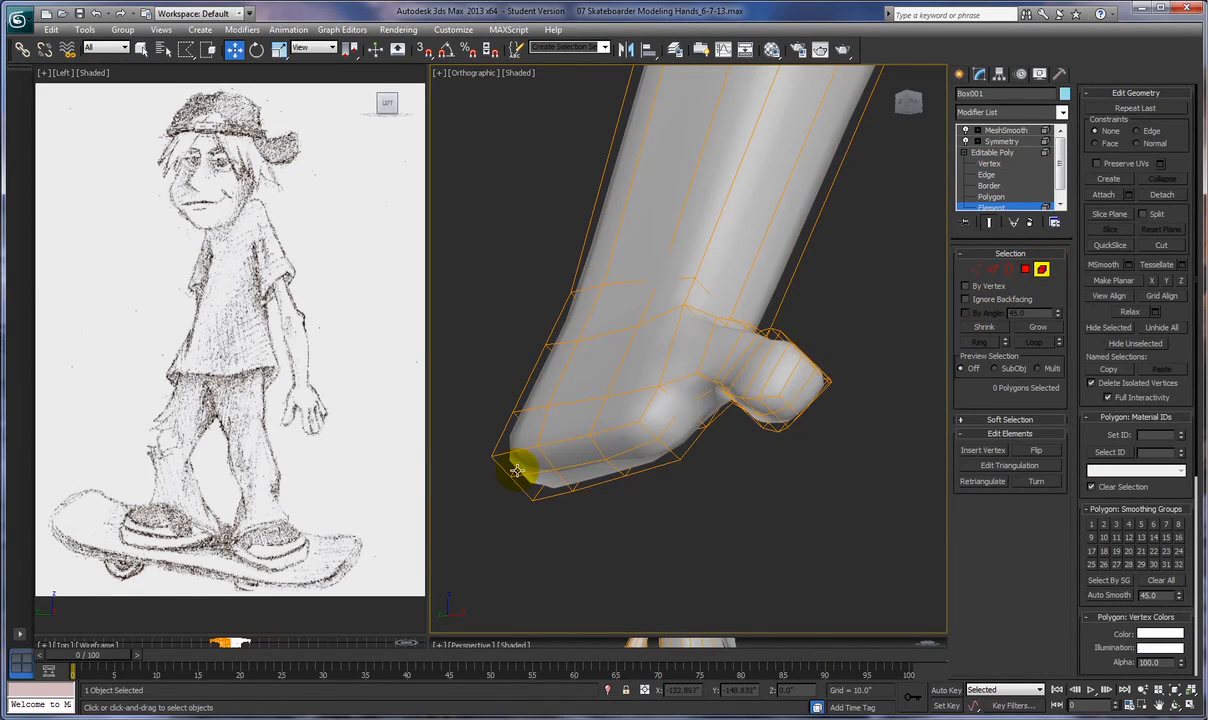
click(500, 464)
click(676, 532)
mouse_move(702, 532)
alt+middle_down()
mouse_move(713, 552)
mouse_move(698, 526)
alt+middle_up()
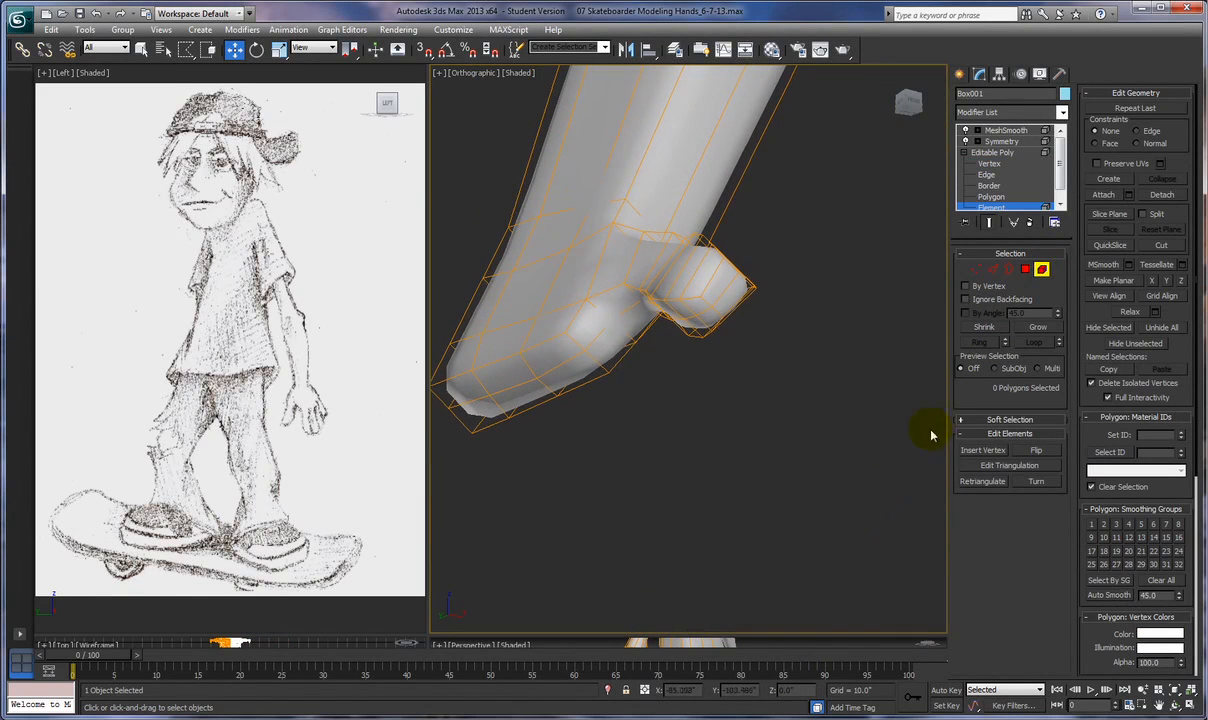
Switch to Polygon level and select only the two polygons on the underside of the palm nearest the thumb
click(1026, 270)
alt+middle_drag(733, 466, 712, 525)
click(506, 501)
alt+middle_drag(506, 501, 681, 588)
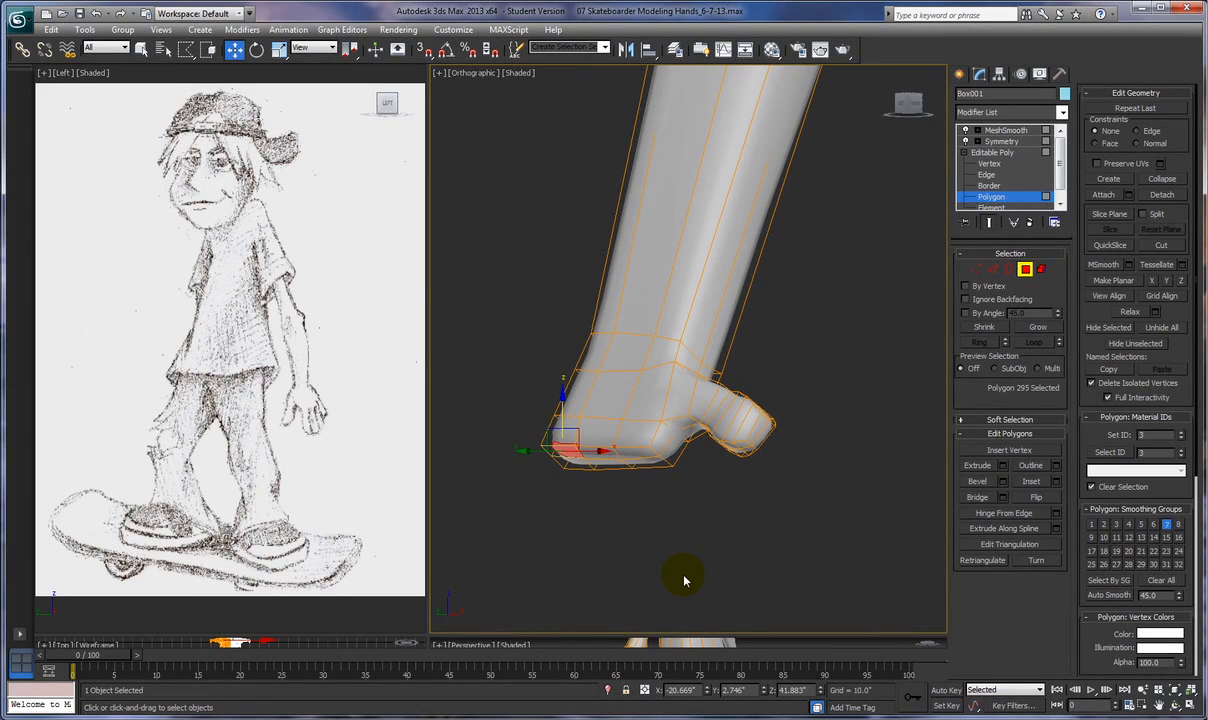
ctrl+click(575, 464)
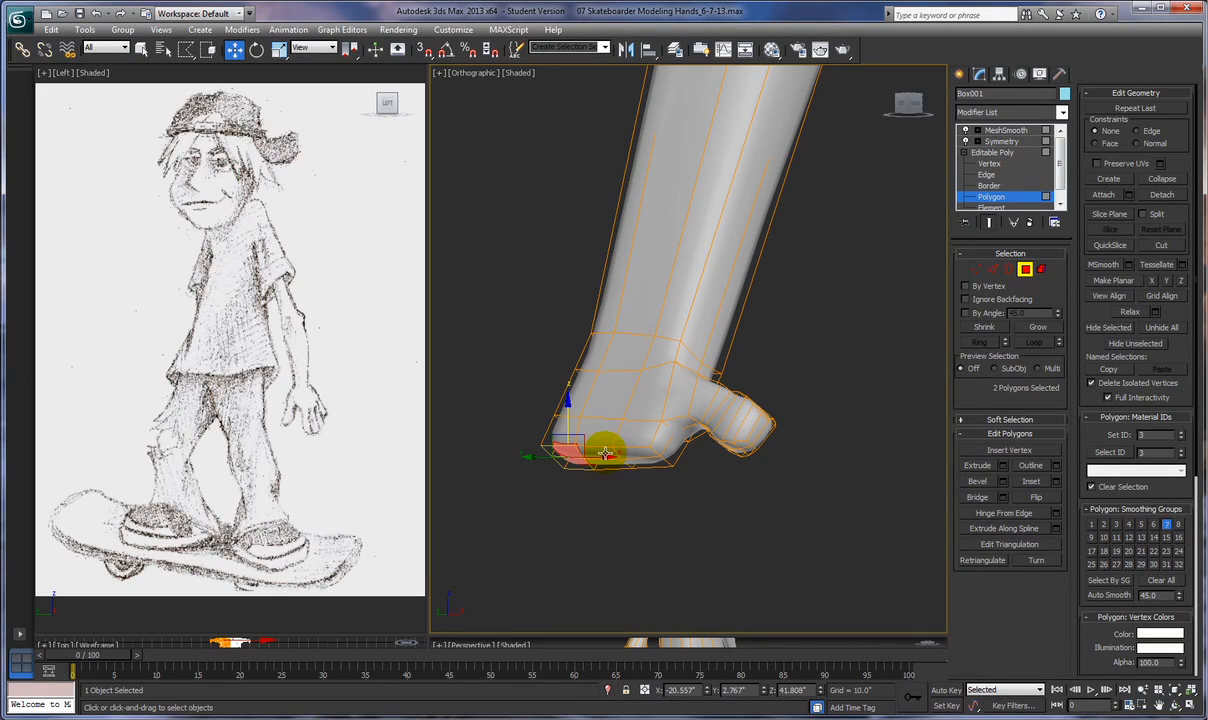
click(636, 458)
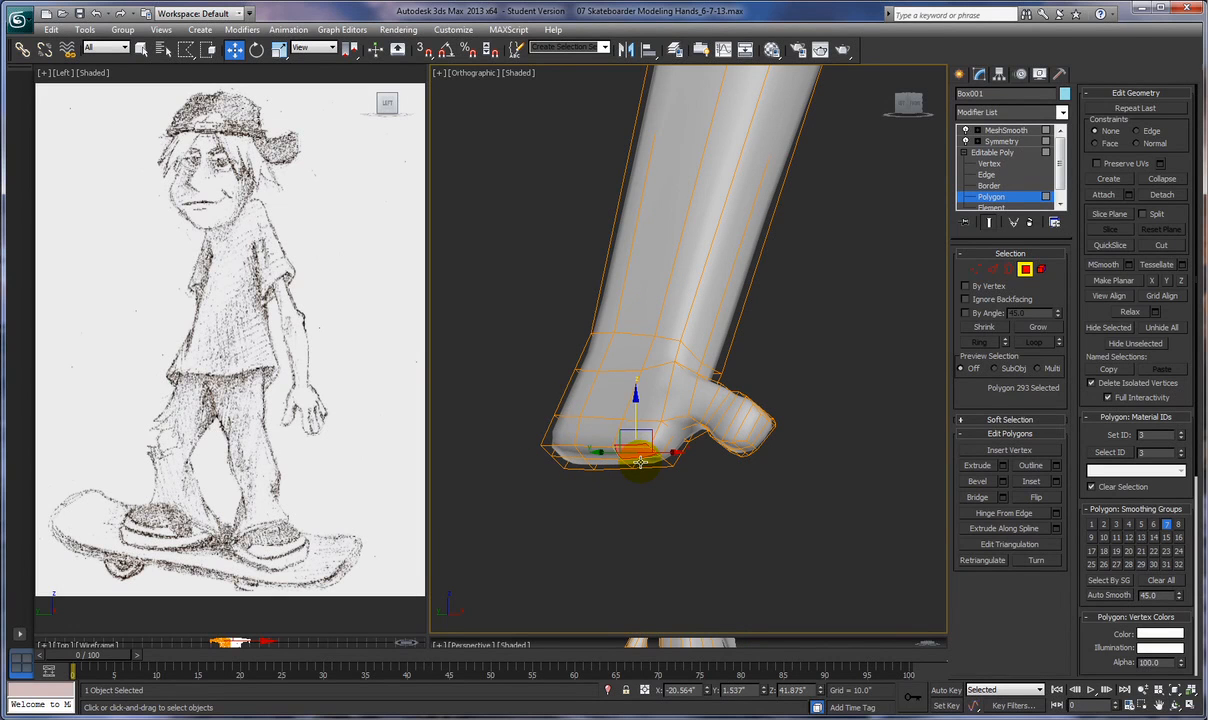
ctrl+click(660, 457)
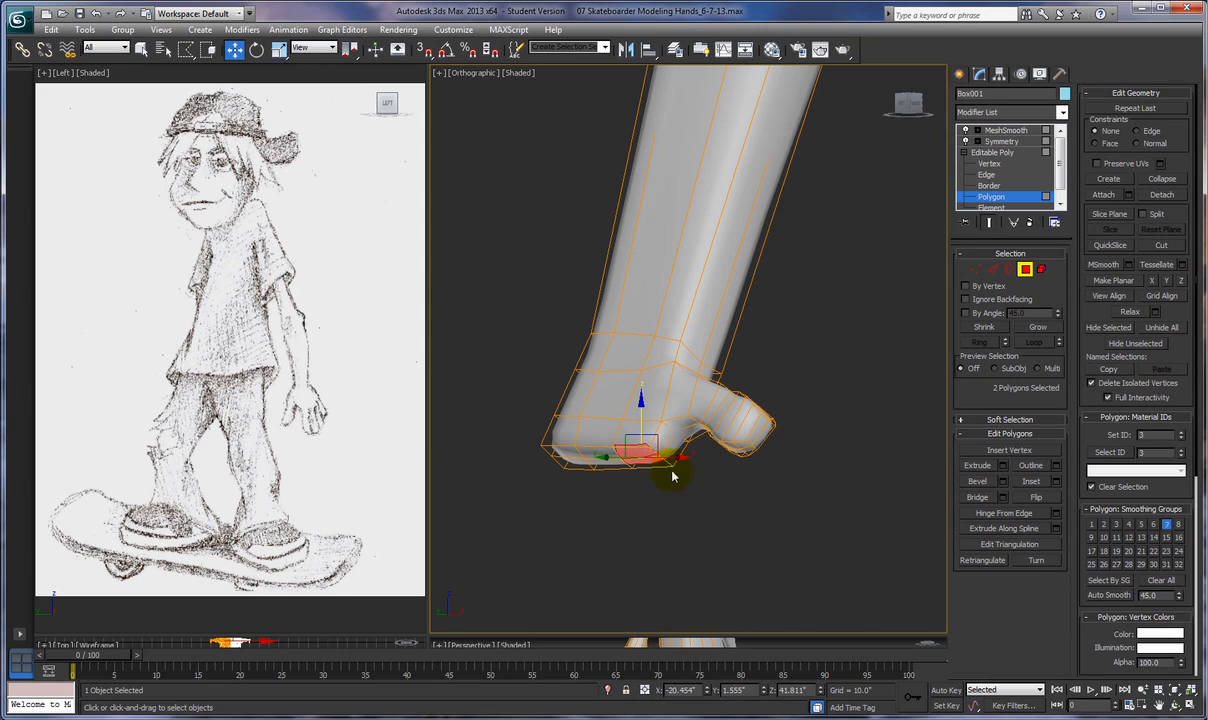
Extrude the two selected polygons beneath the palm by 0.599" to form the index finger's first segment
click(1003, 466)
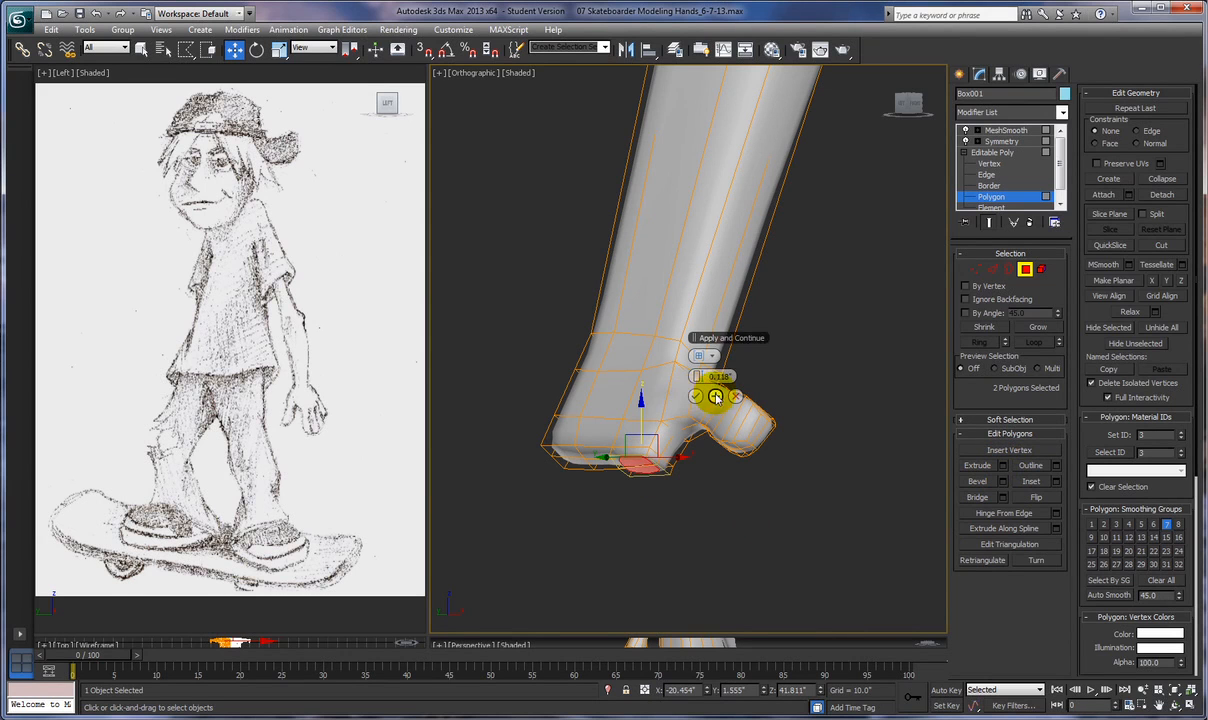
drag(692, 380, 683, 376)
drag(678, 381, 722, 367)
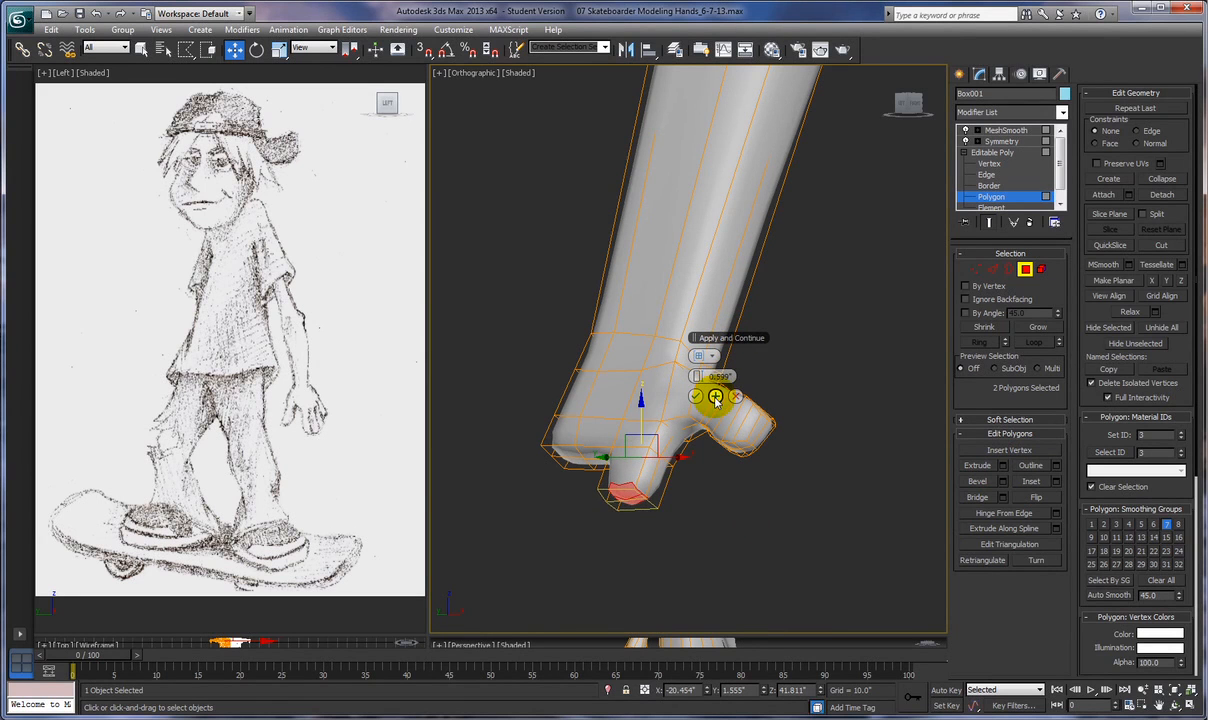
click(716, 397)
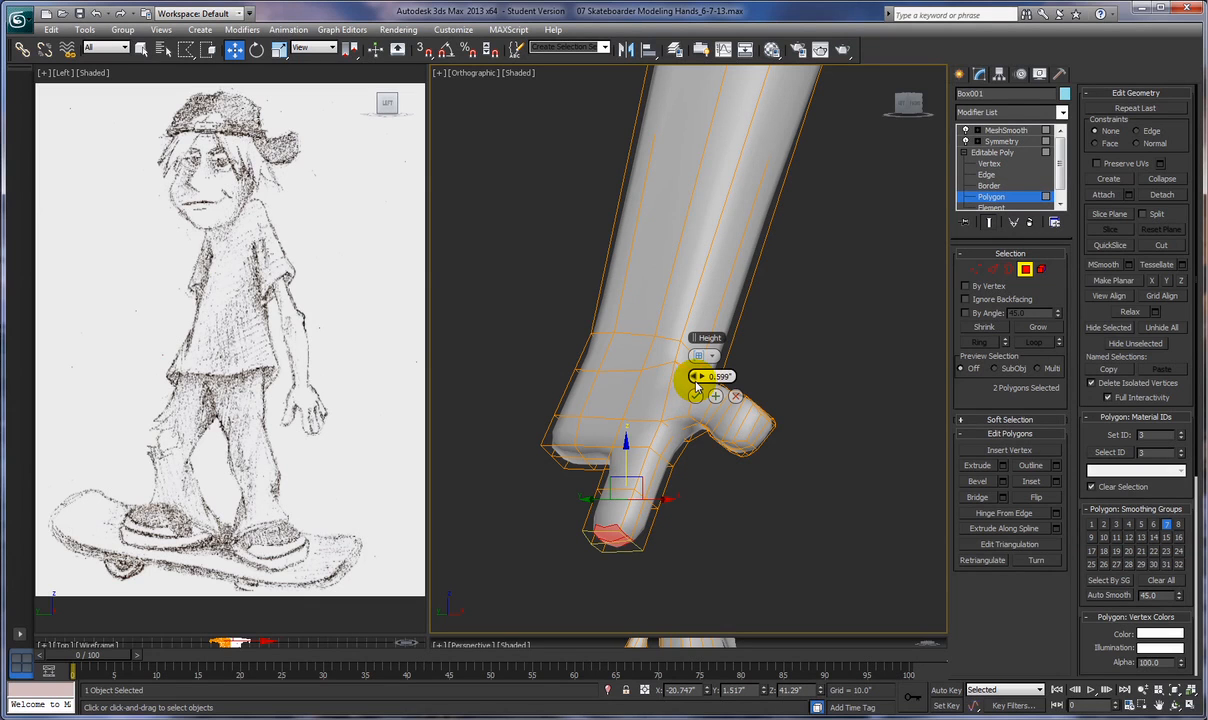
Add a short 0.144" extruded segment at the end of the index finger for its knuckle
drag(696, 380, 655, 343)
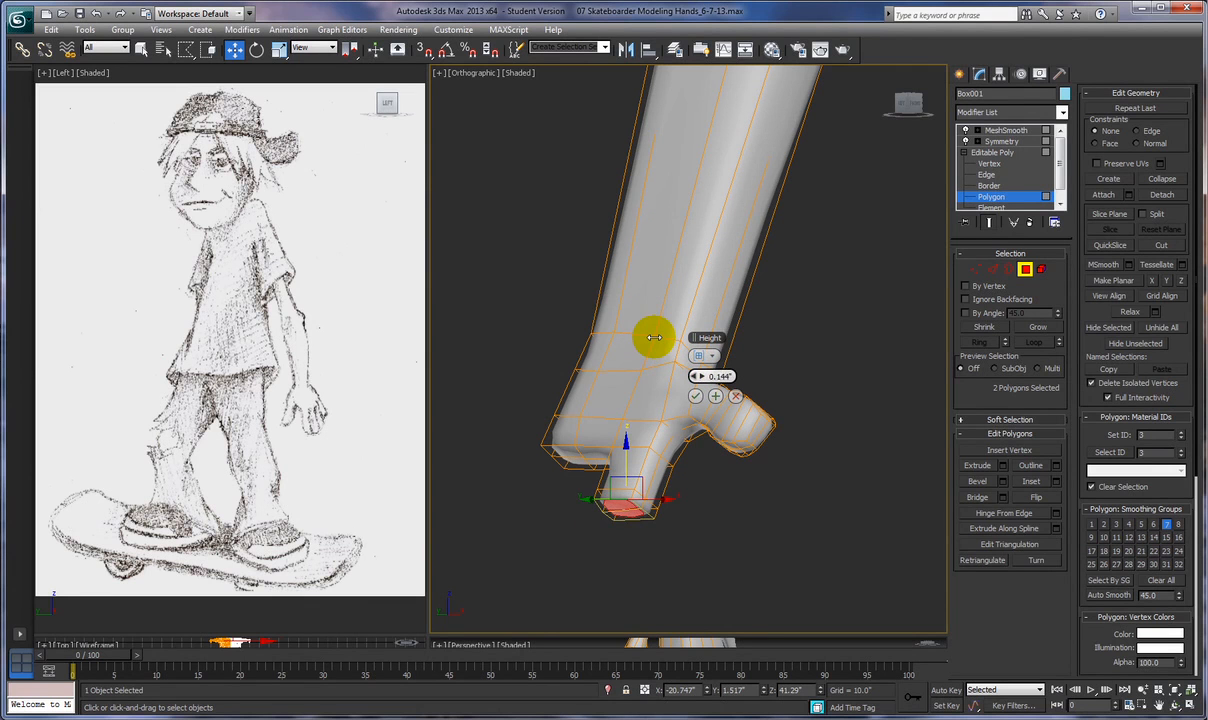
drag(654, 338, 653, 339)
middle_drag(723, 491, 713, 399)
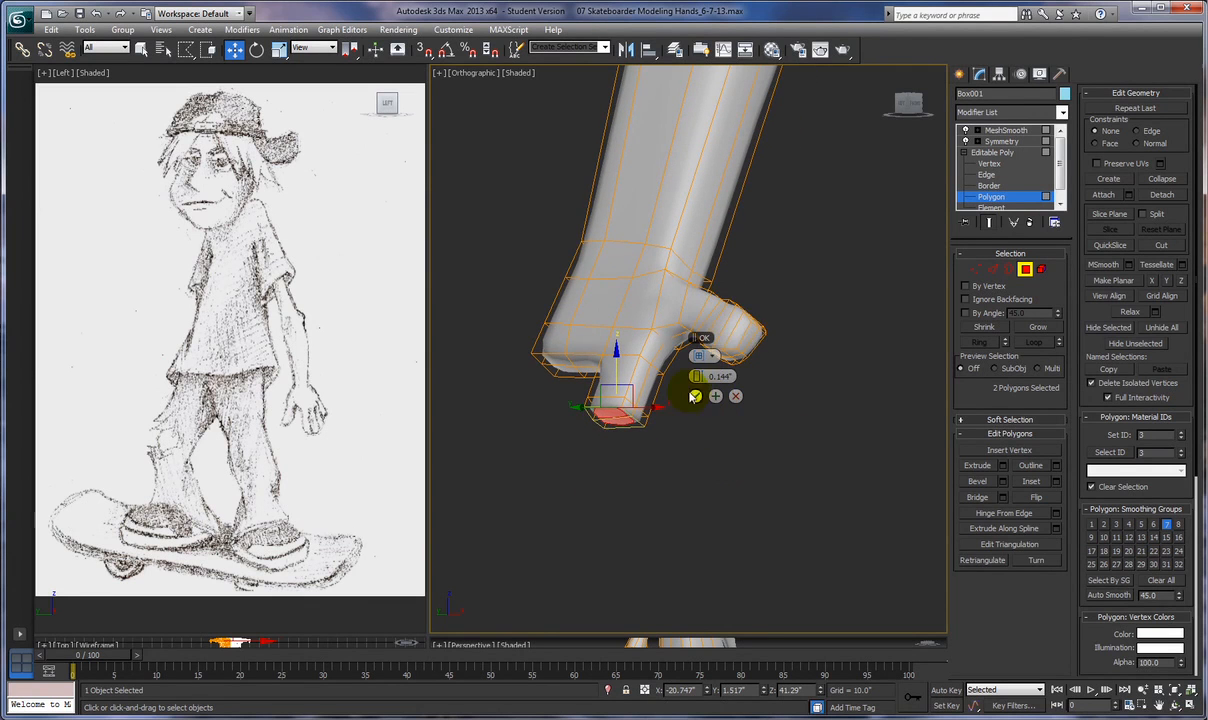
click(715, 396)
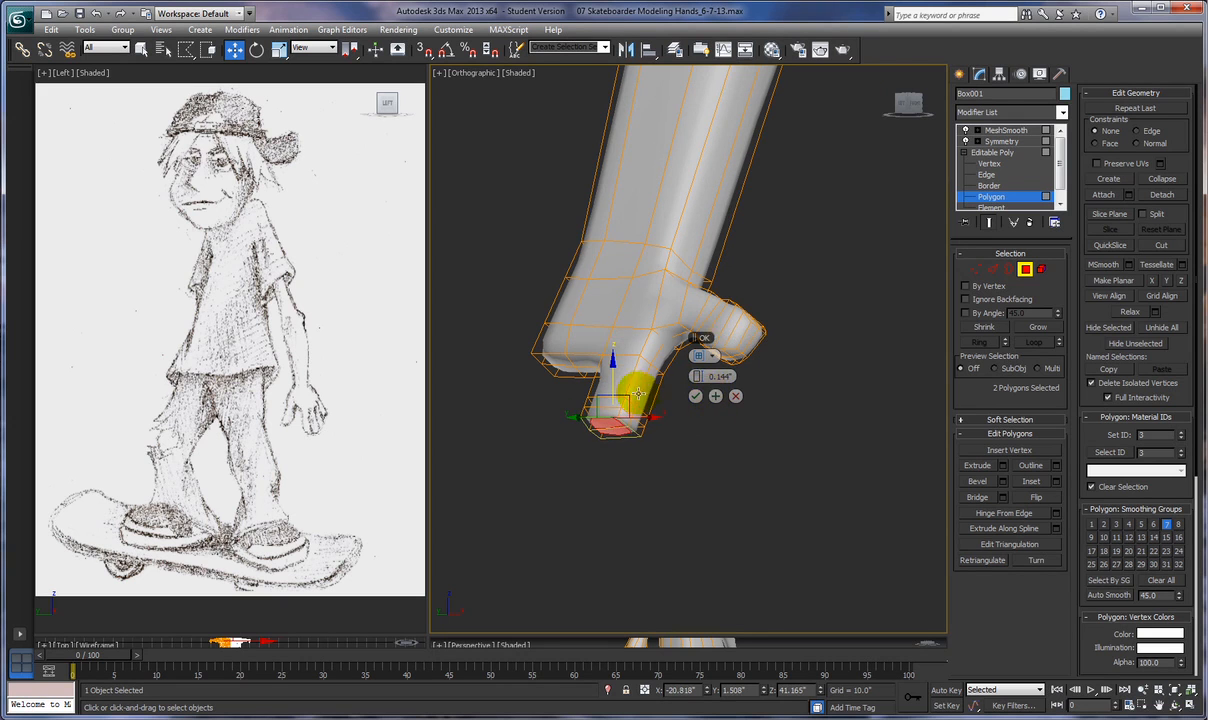
Set the next finger extrusion to 0.565" and scale the finger's end polygons uniformly to 112%
drag(693, 375, 726, 363)
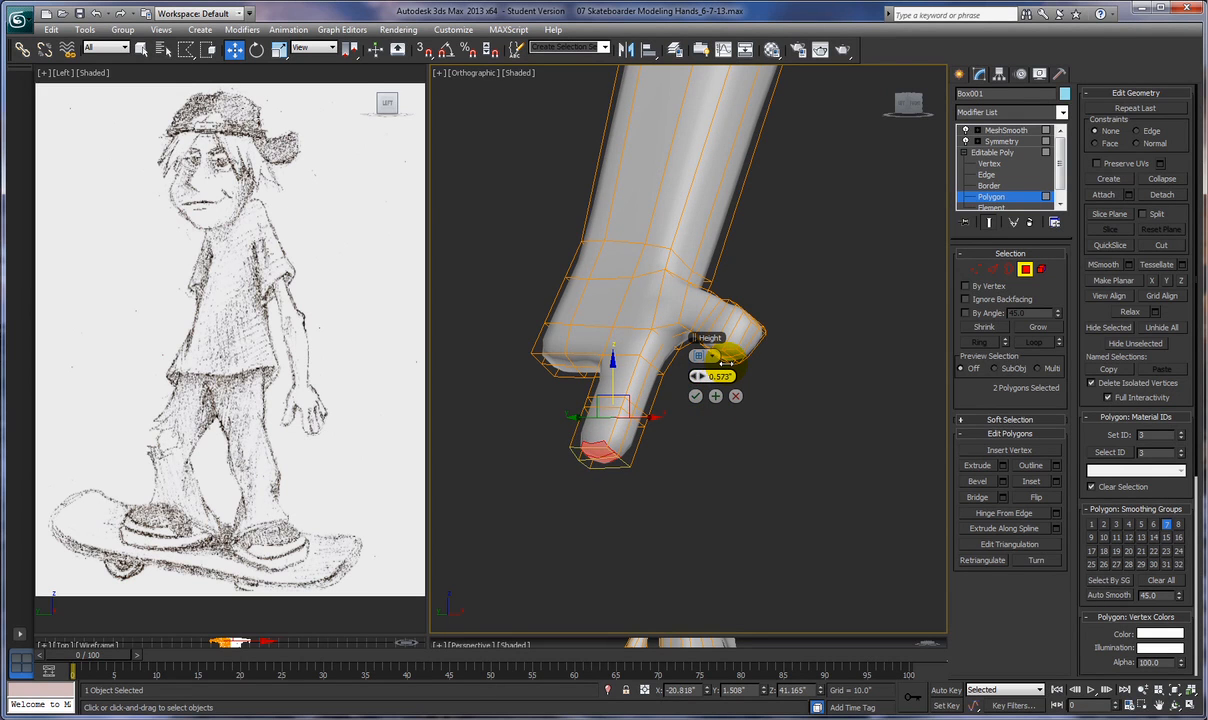
drag(726, 362, 727, 370)
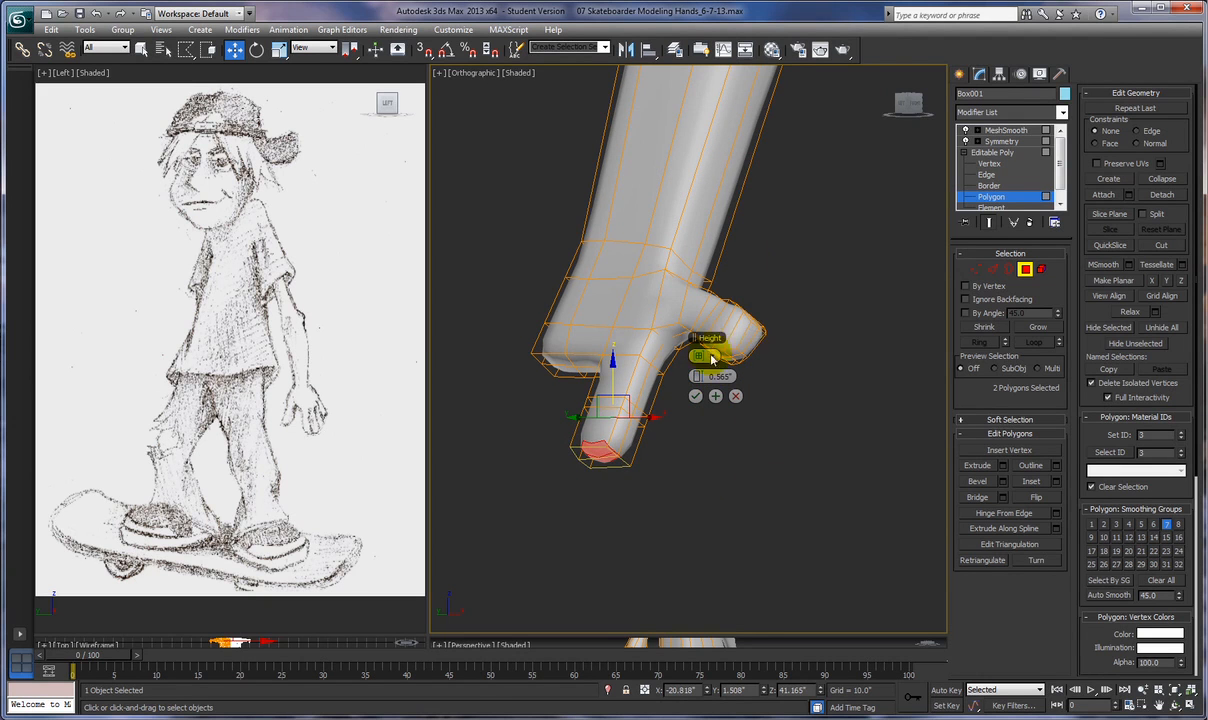
right_click(763, 438)
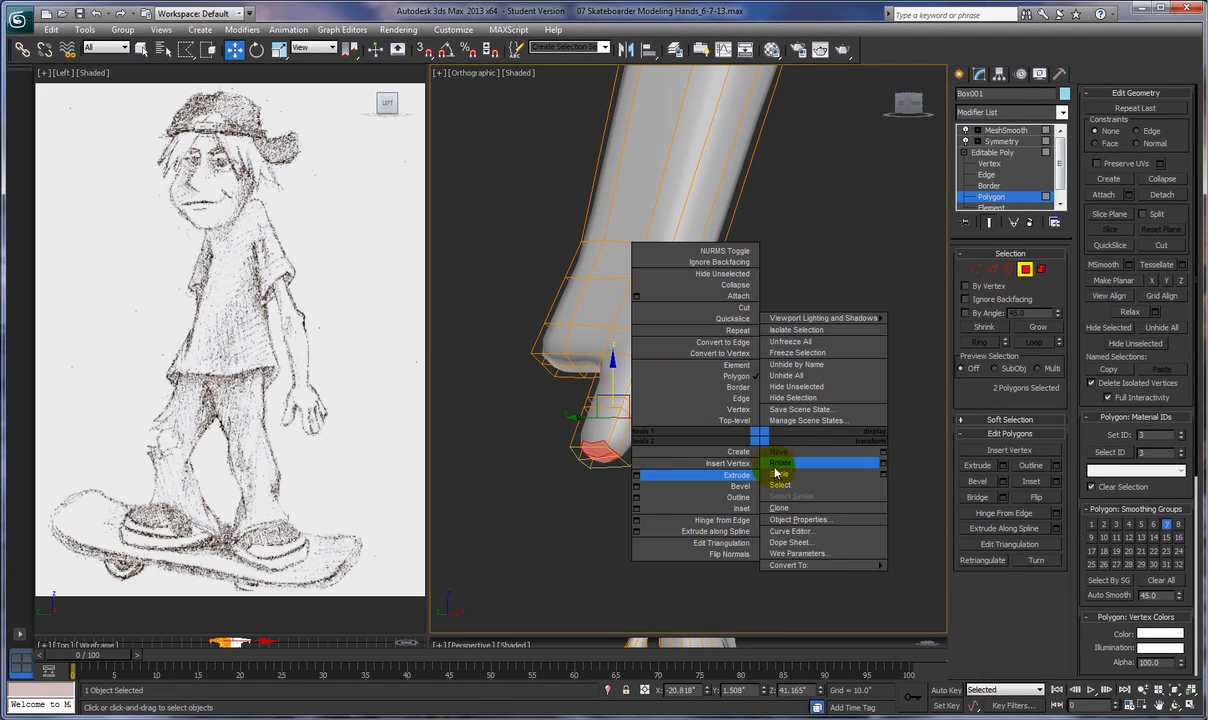
click(779, 474)
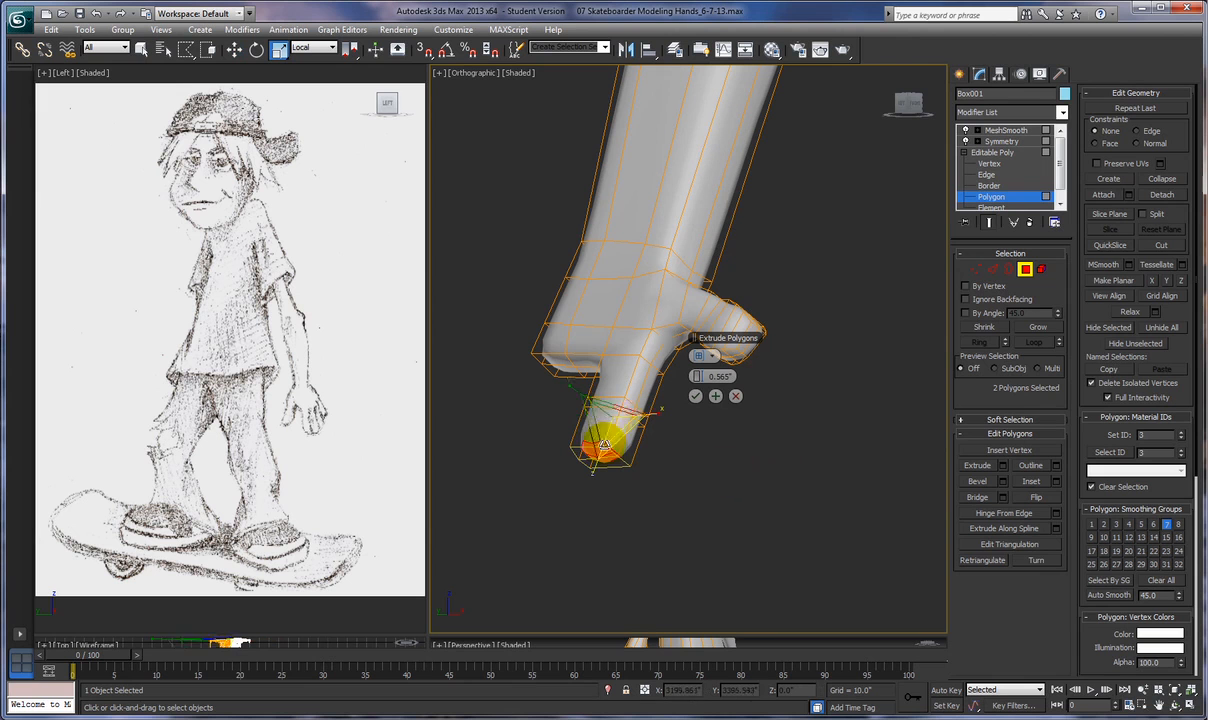
drag(607, 430, 604, 422)
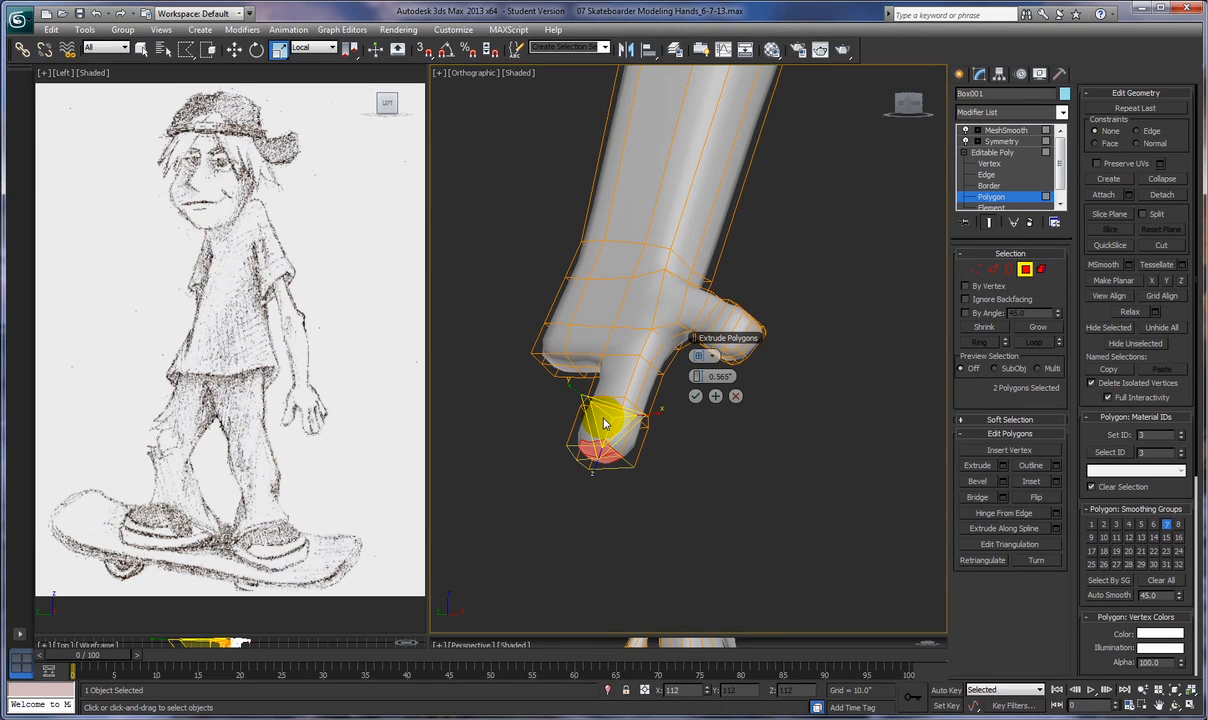
drag(604, 423, 604, 424)
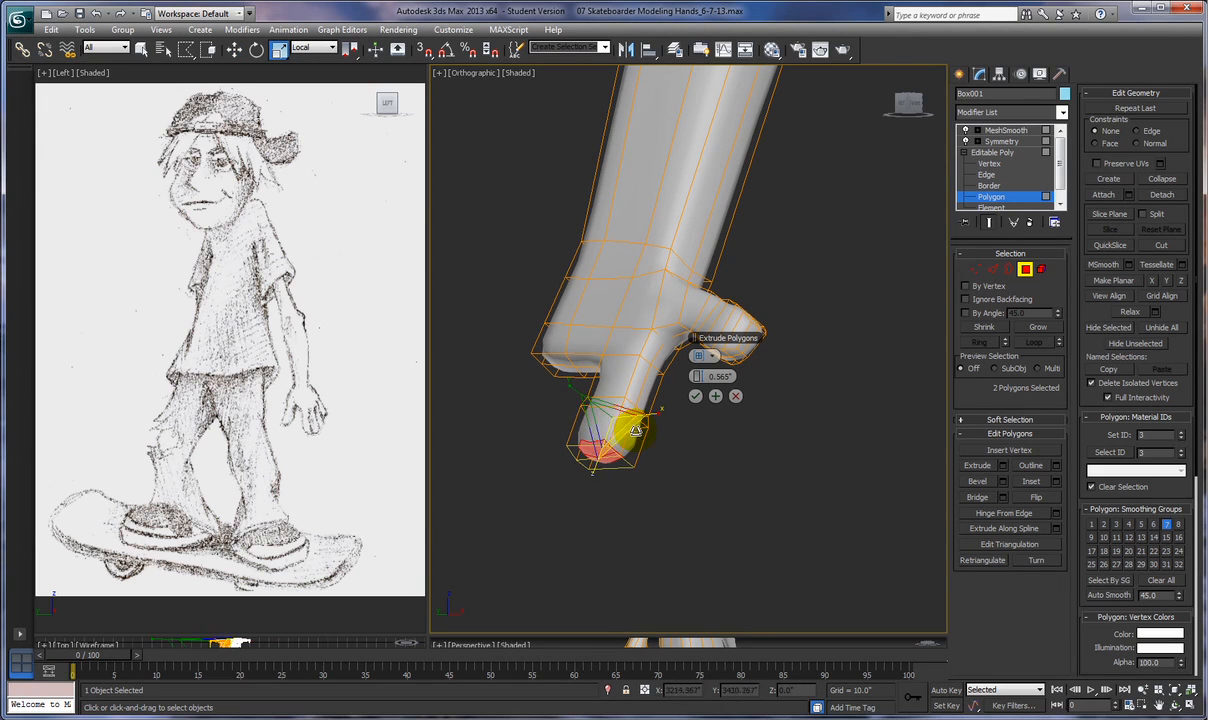
click(614, 495)
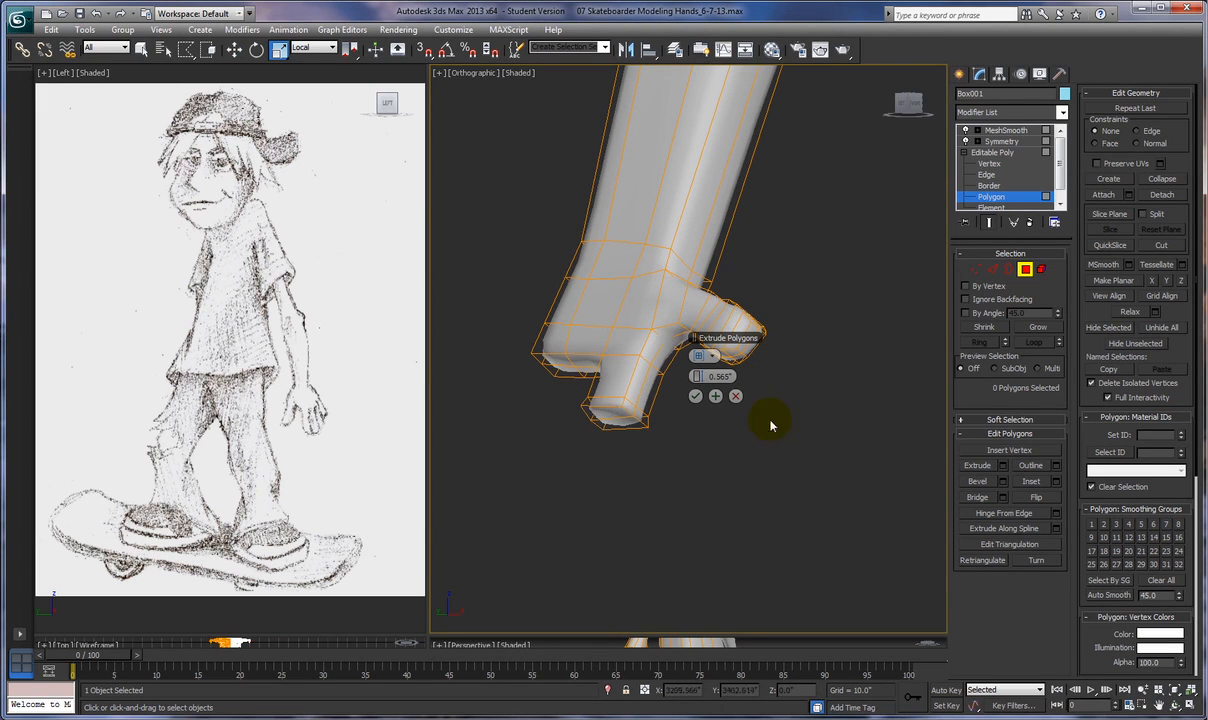
click(714, 397)
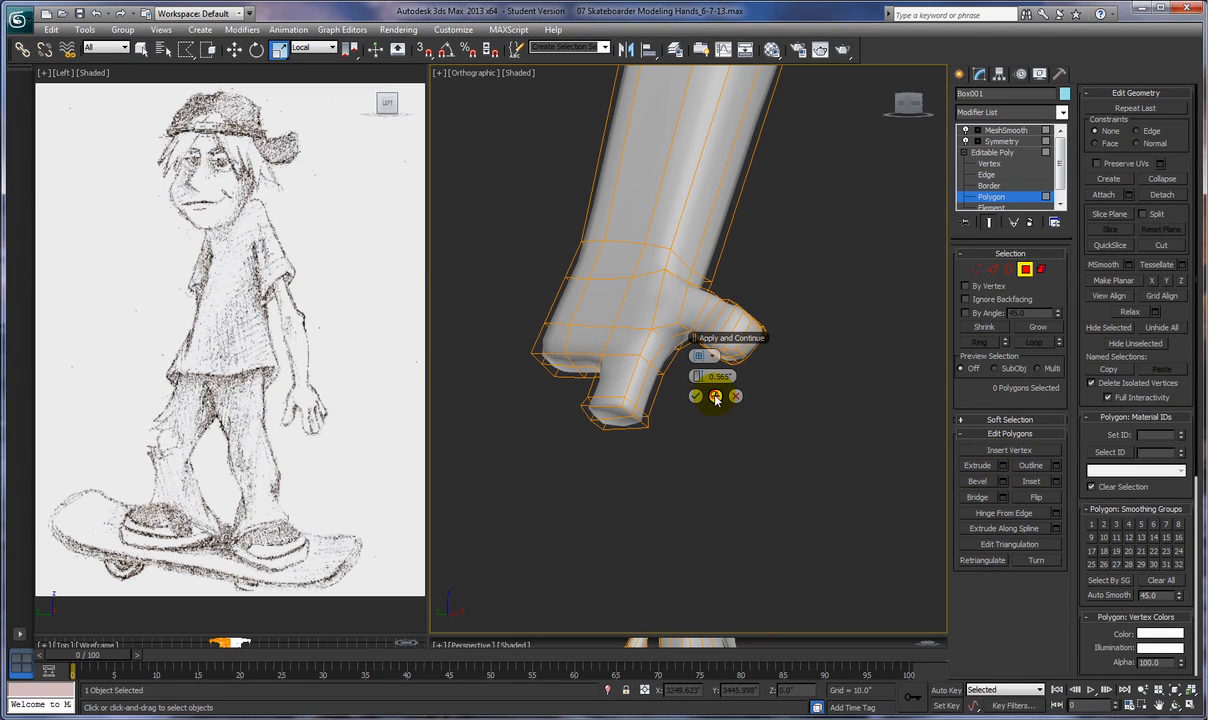
click(610, 412)
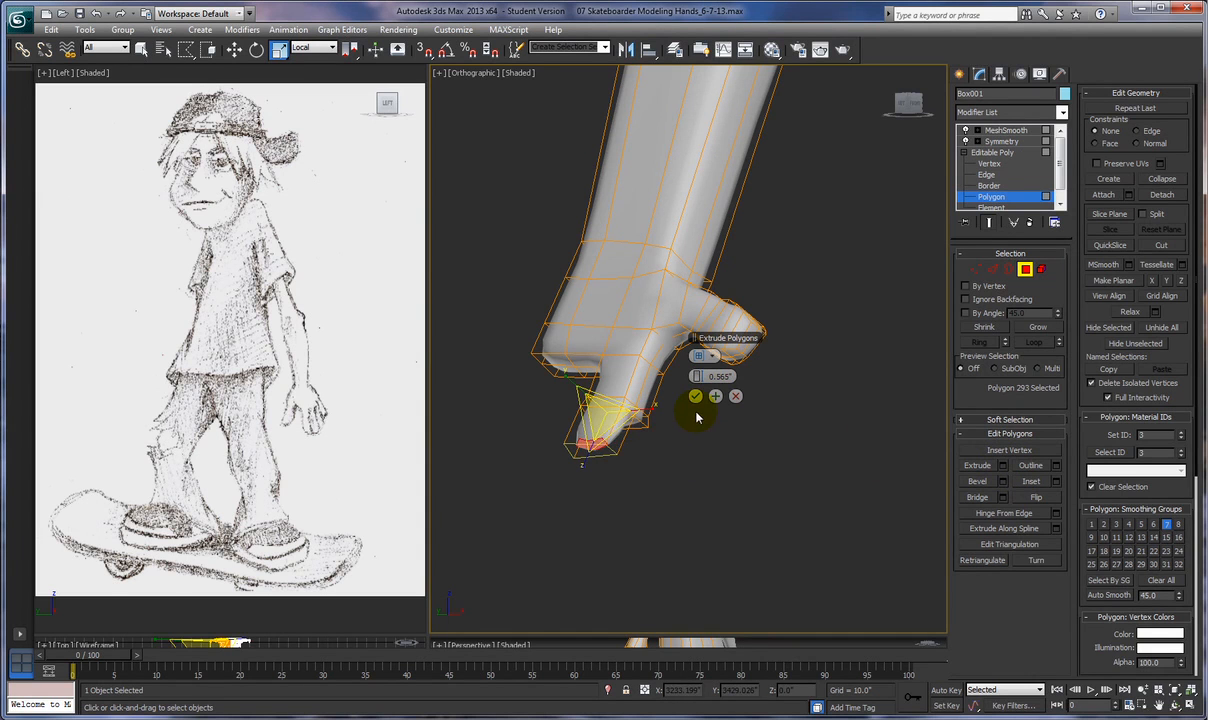
click(735, 396)
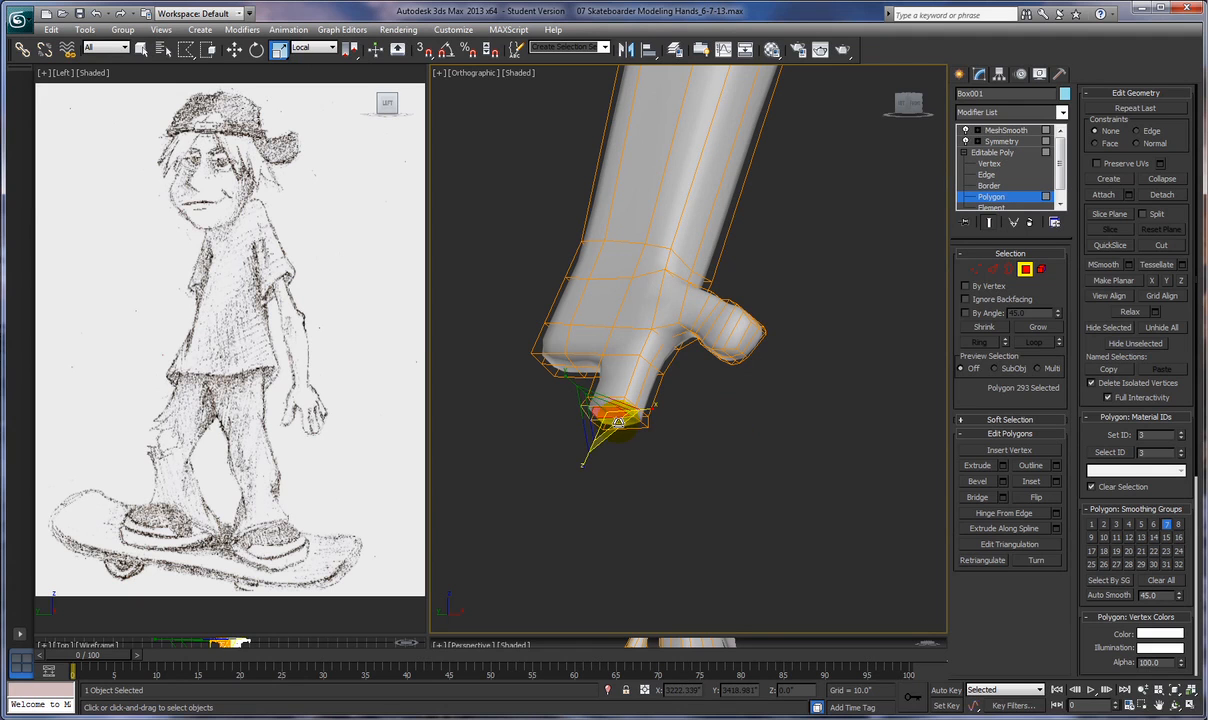
Reselect both end polygons of the index finger and extrude them 0.565" as the next finger segment
ctrl+click(621, 423)
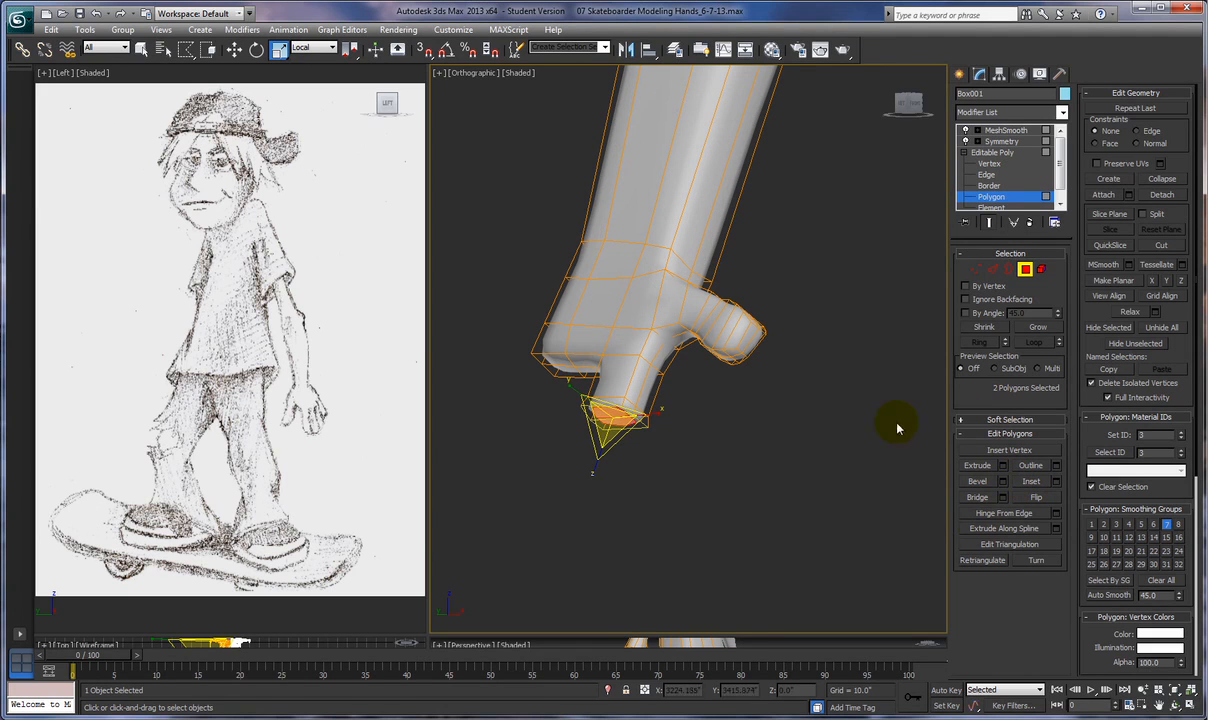
click(1004, 473)
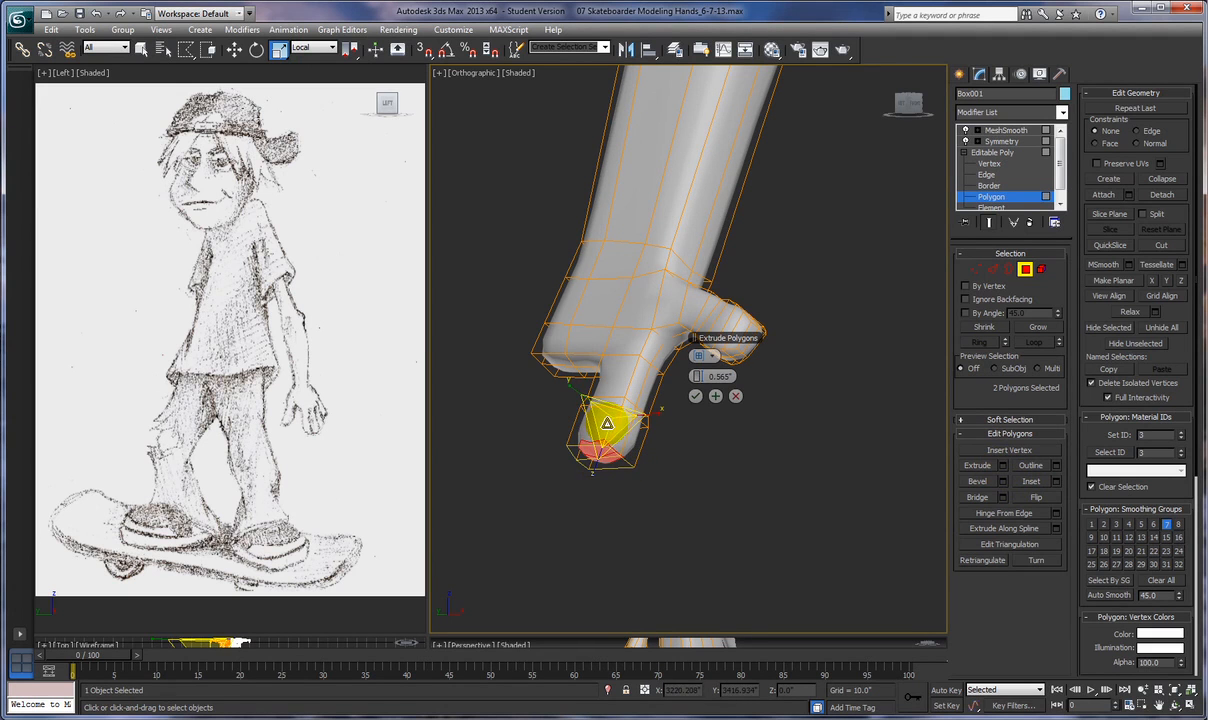
click(715, 397)
Add a short 0.093" segment at the finger's second knuckle and scale its end polygons uniformly to 109%
drag(679, 388, 653, 387)
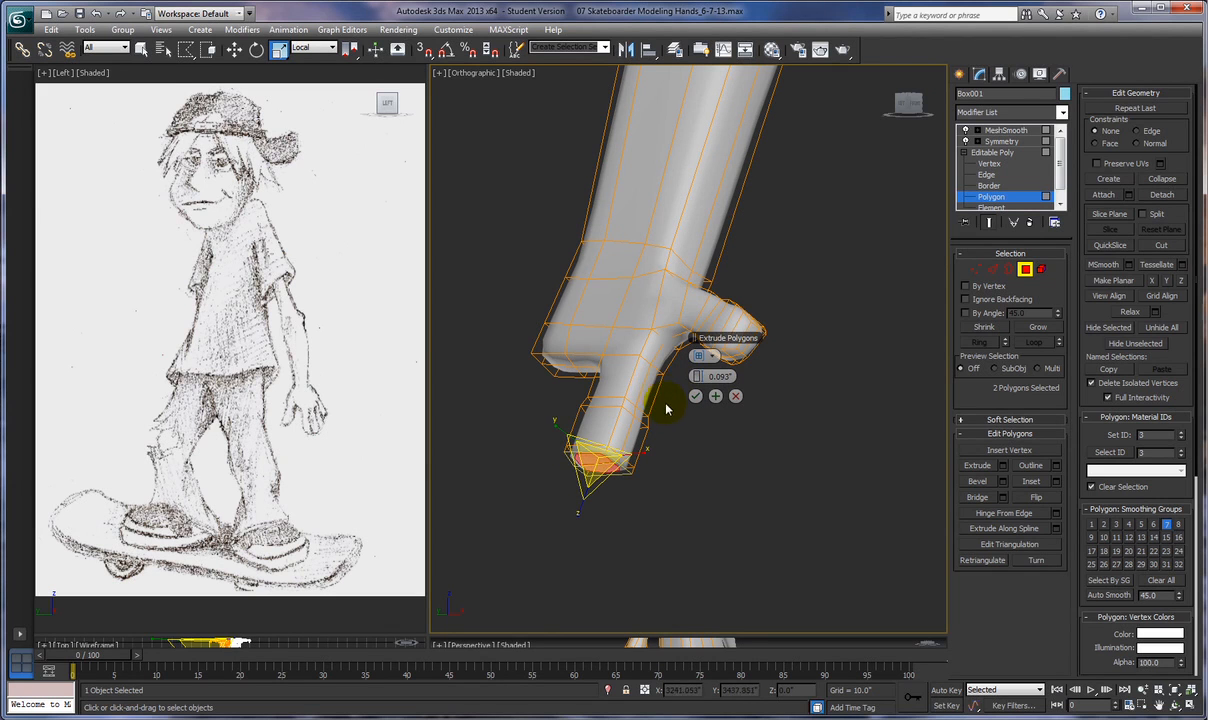
right_click(710, 437)
right_click(721, 466)
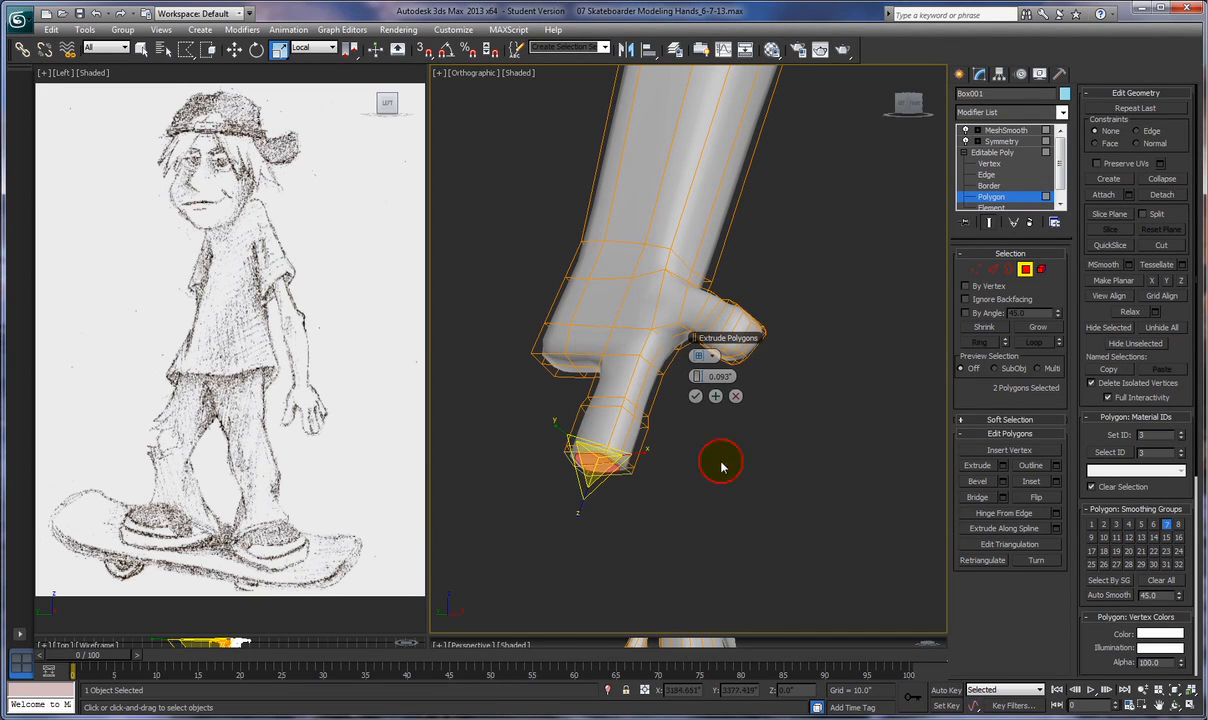
drag(596, 460, 598, 461)
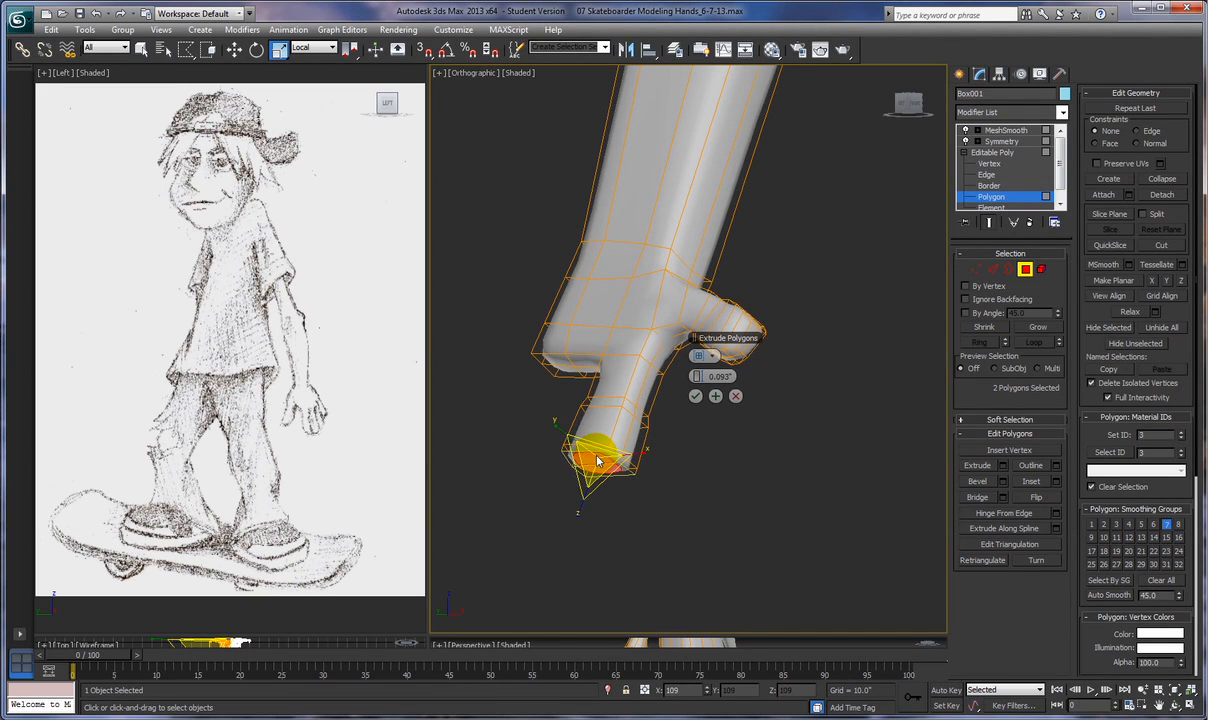
click(716, 398)
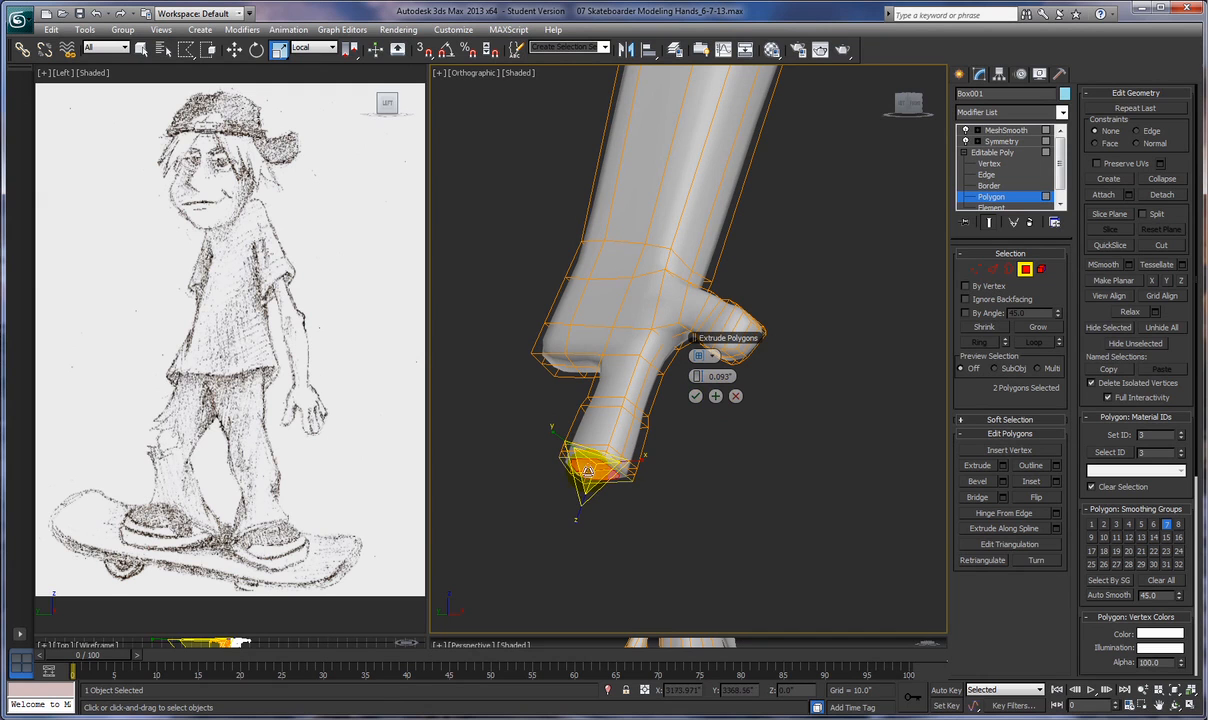
Add a second 0.093" knuckle segment, and extrude a slightly enlarged 0.504" fingertip segment
click(716, 398)
drag(695, 379, 727, 348)
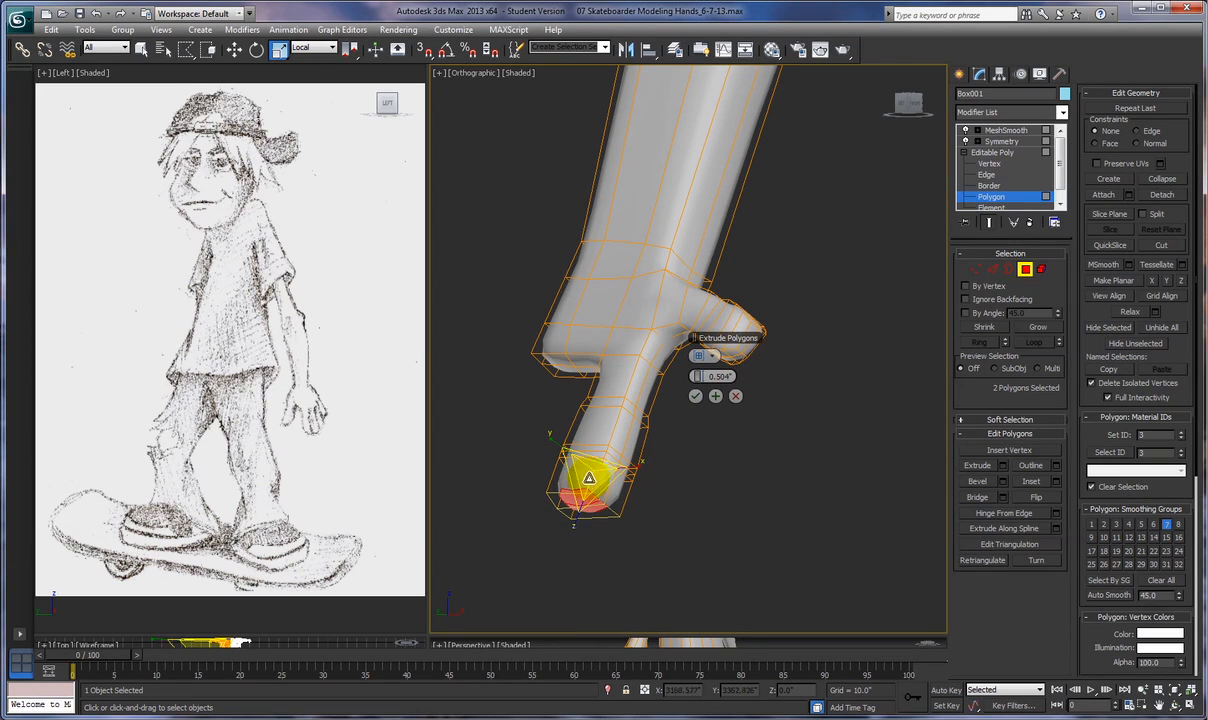
drag(589, 478, 590, 474)
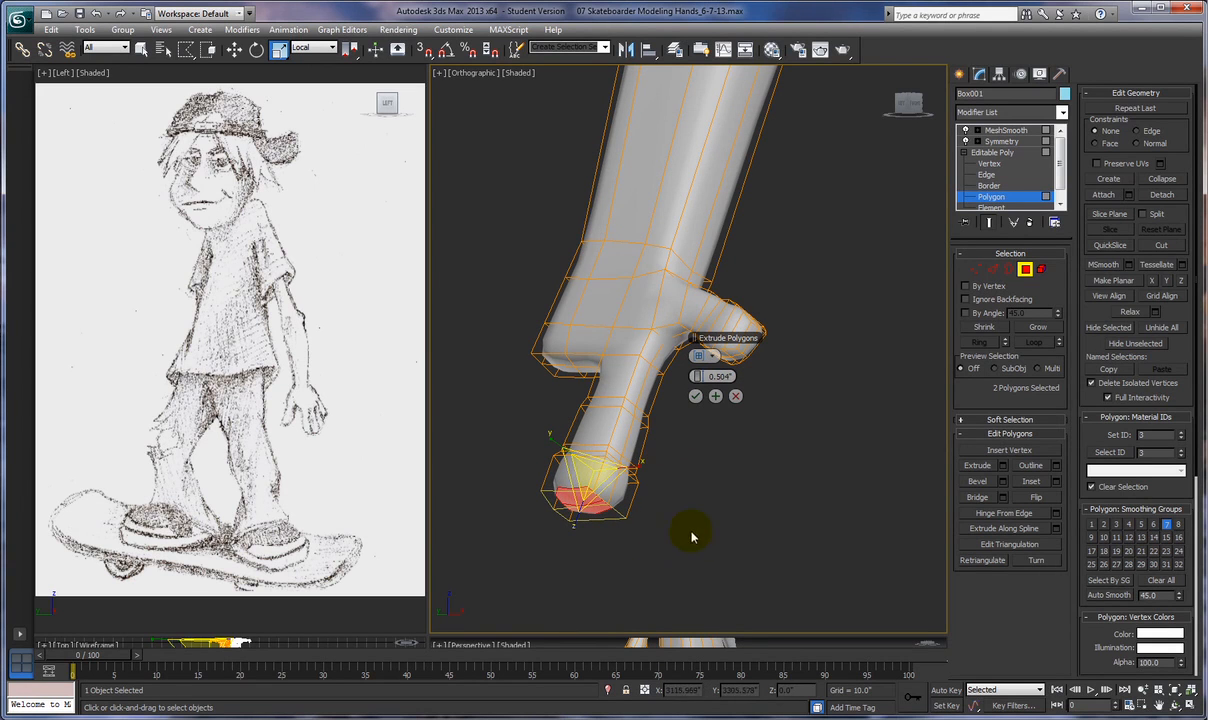
click(696, 397)
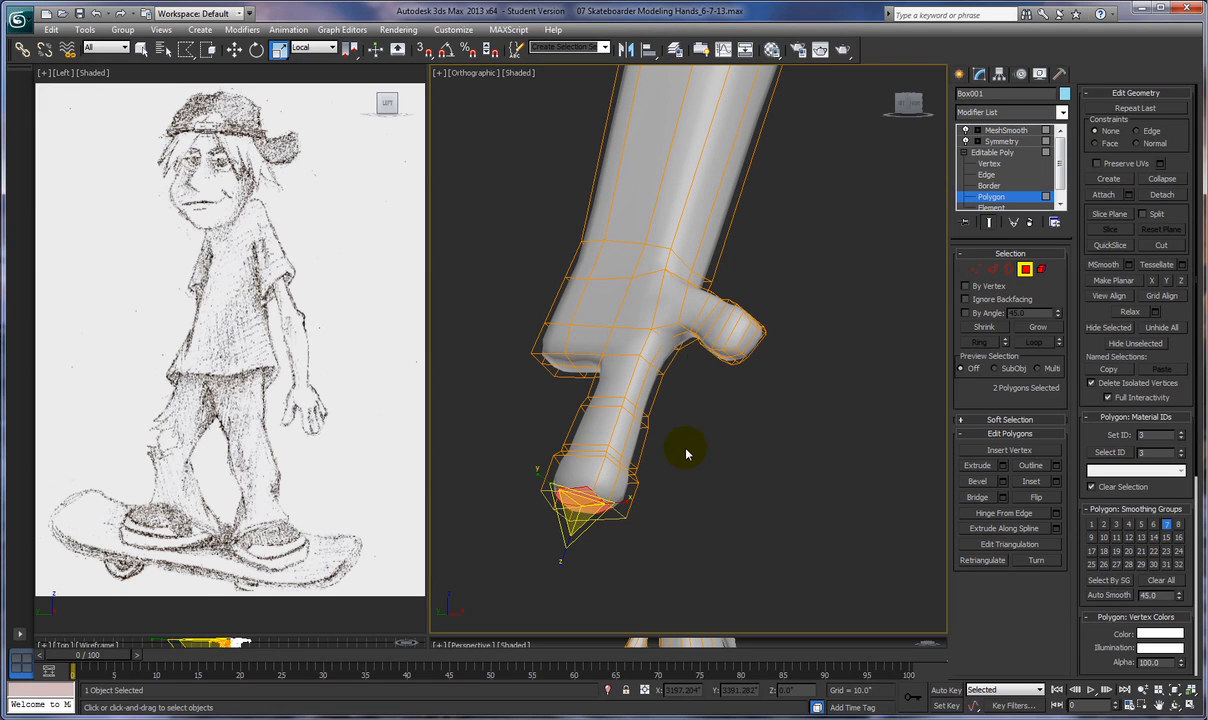
Select one of the fingertip's two end polygons and scale it down uniformly to about 74%
right_click(700, 457)
click(485, 534)
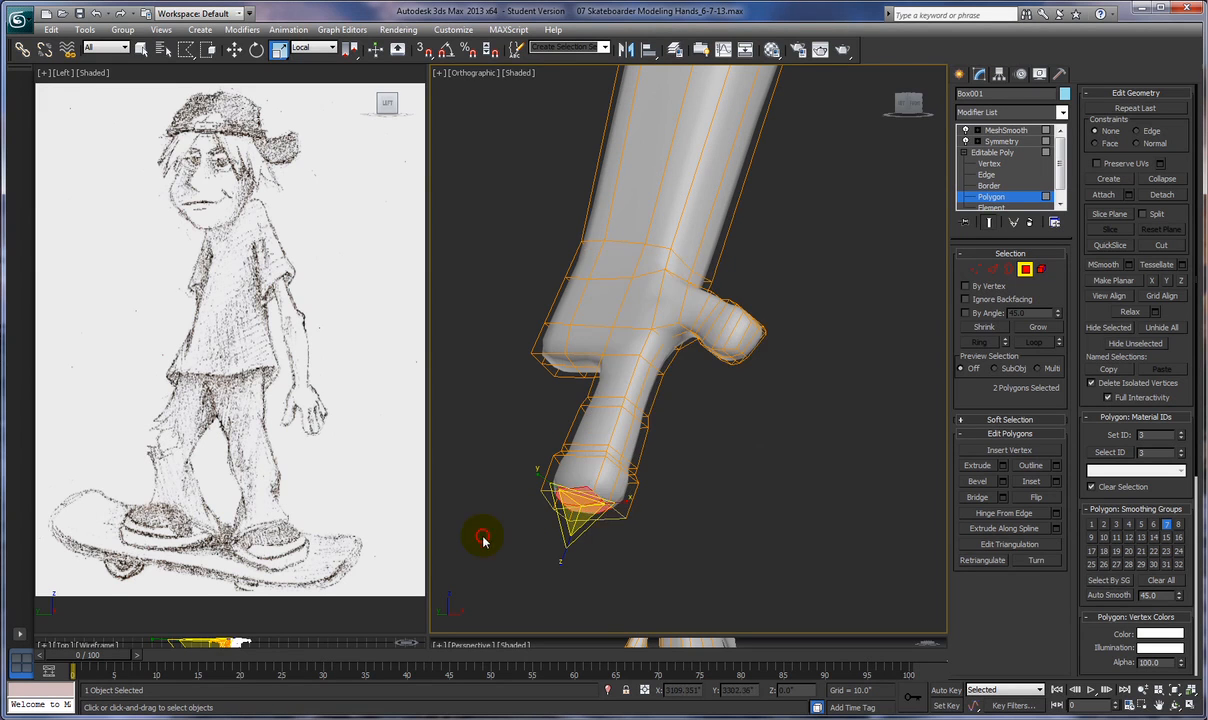
click(580, 548)
alt+middle_drag(701, 488, 822, 518)
click(555, 477)
key(super)
key(super)
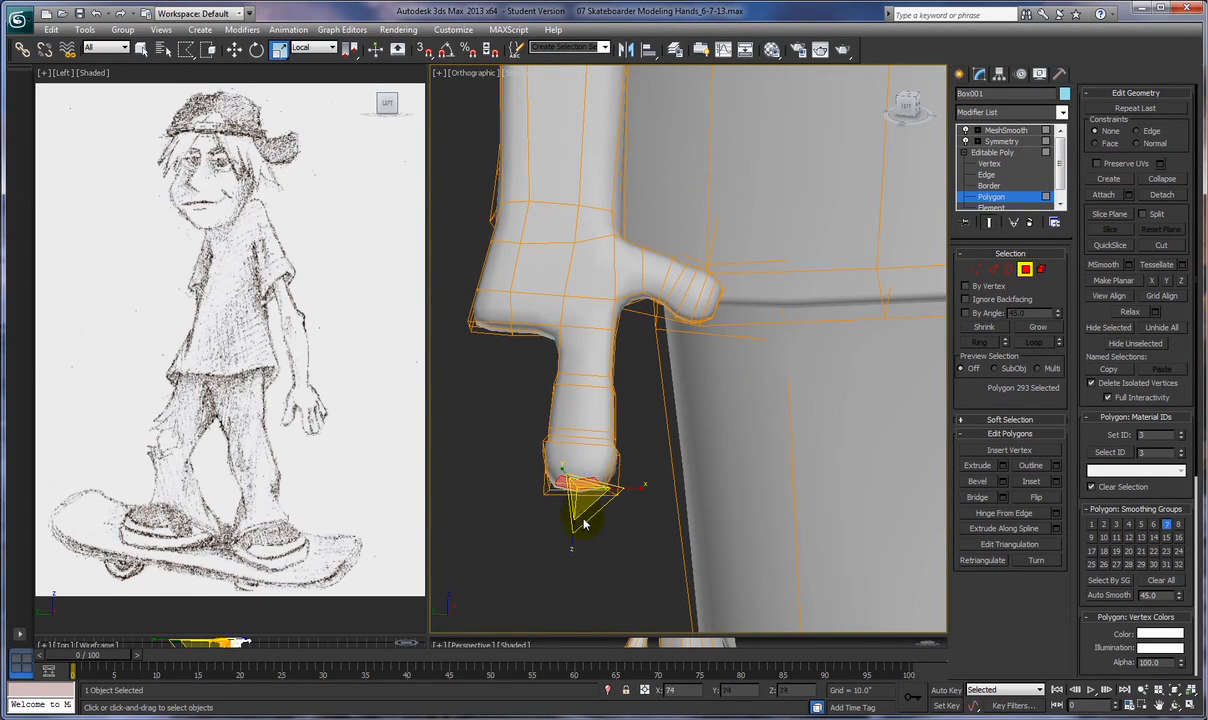
alt+middle_drag(682, 458, 605, 455)
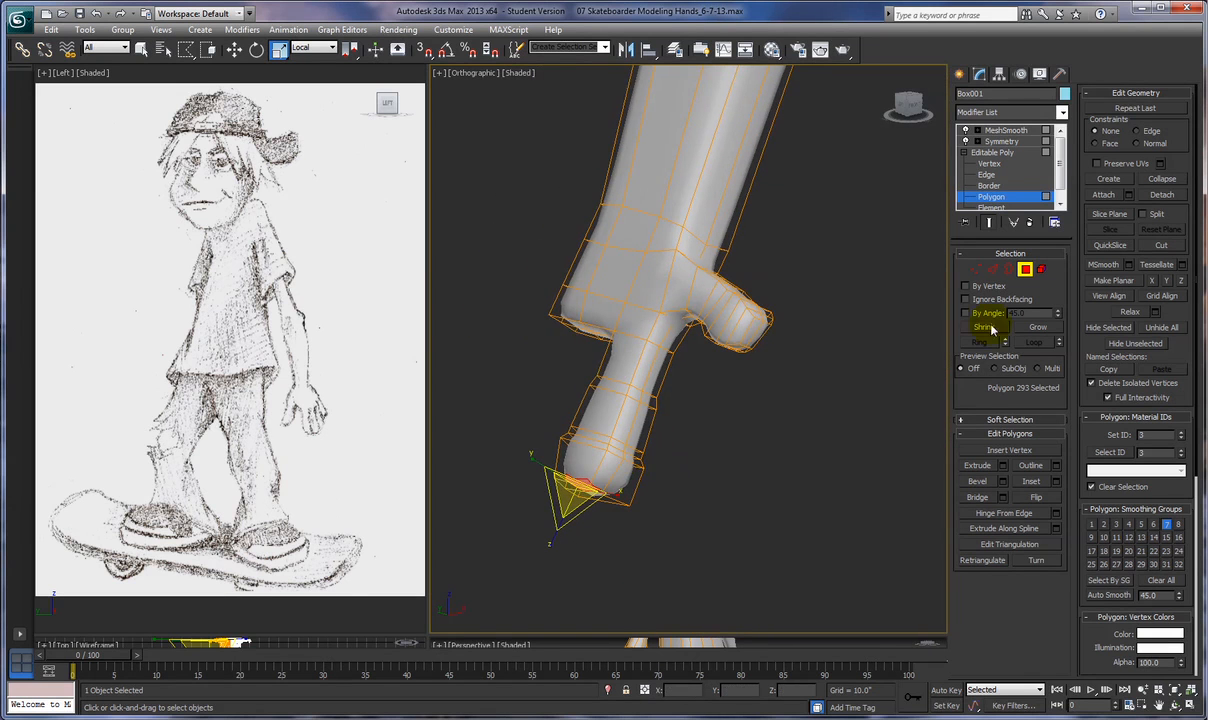
Hide the MeshSmooth result and, at Vertex level, move the fingertip's wide lower corner vertices inward to taper the tip evenly
click(966, 130)
alt+middle_drag(765, 488, 809, 453)
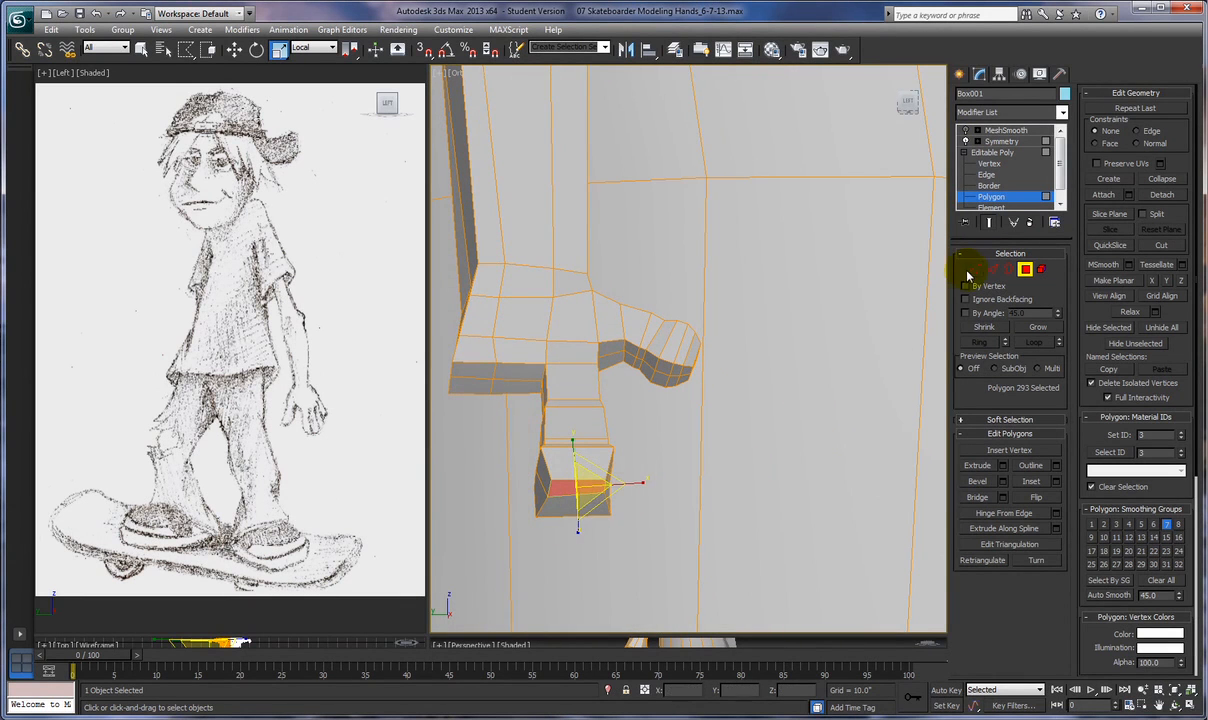
key(1)
click(537, 516)
right_click(597, 539)
click(598, 540)
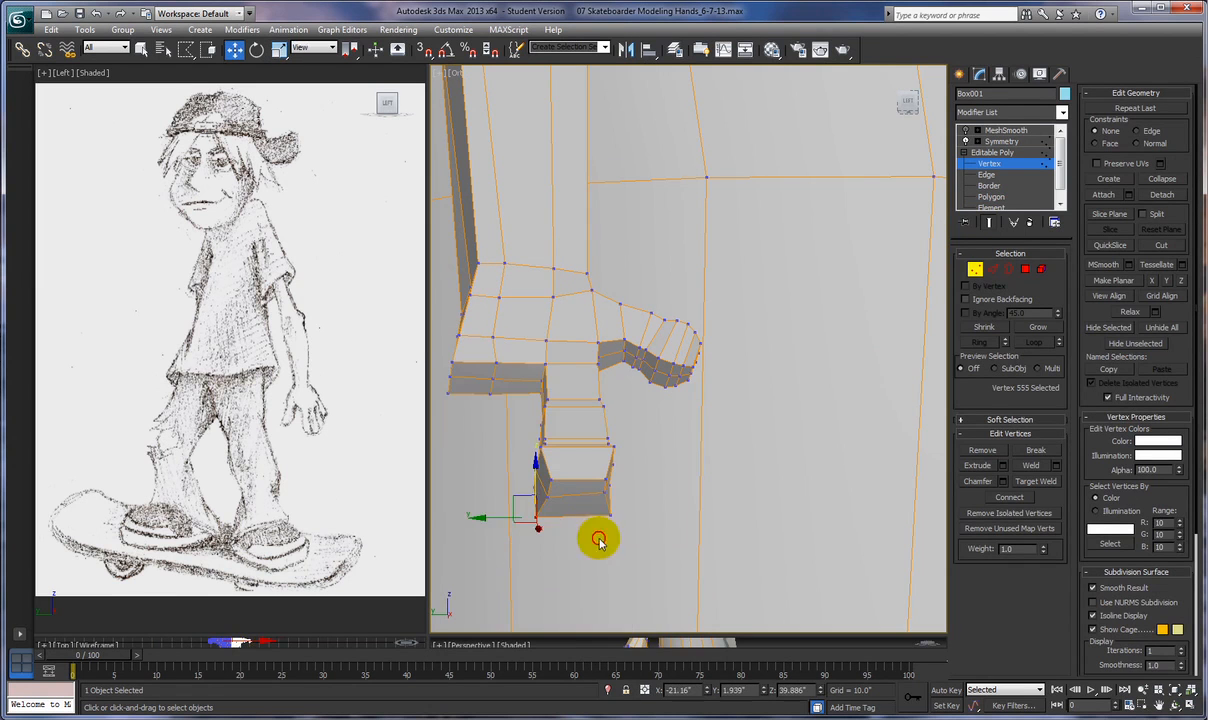
drag(501, 518, 570, 482)
click(611, 513)
click(551, 481)
click(607, 482)
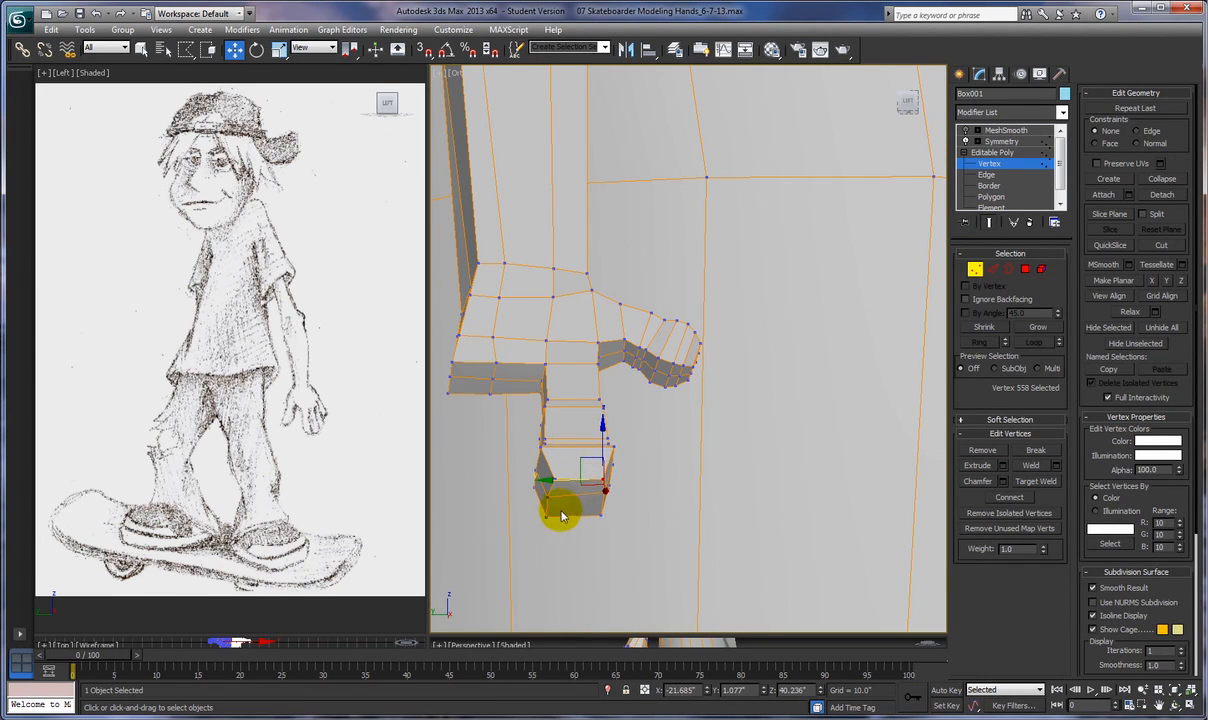
click(548, 518)
drag(508, 518, 514, 518)
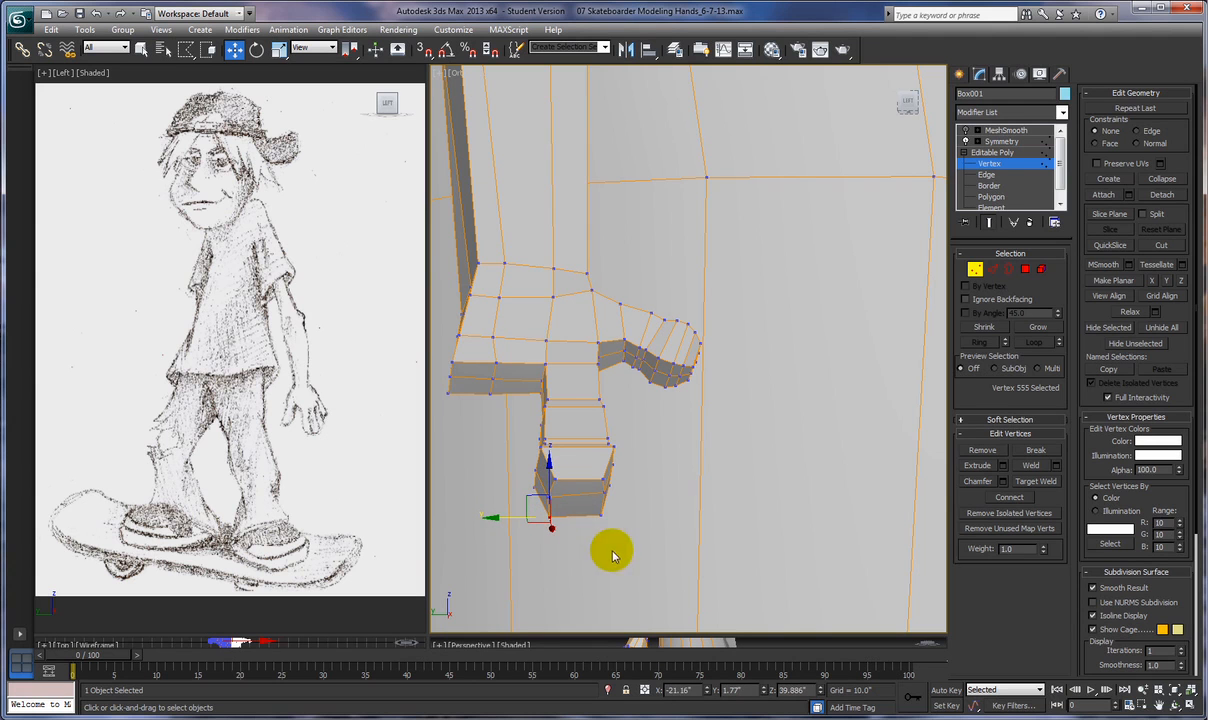
Show the MeshSmooth result and scale the index finger's vertices, from the first knuckle to the tip, uniformly down to 90%
click(966, 131)
alt+middle_drag(803, 520, 798, 572)
alt+middle_drag(837, 576, 760, 561)
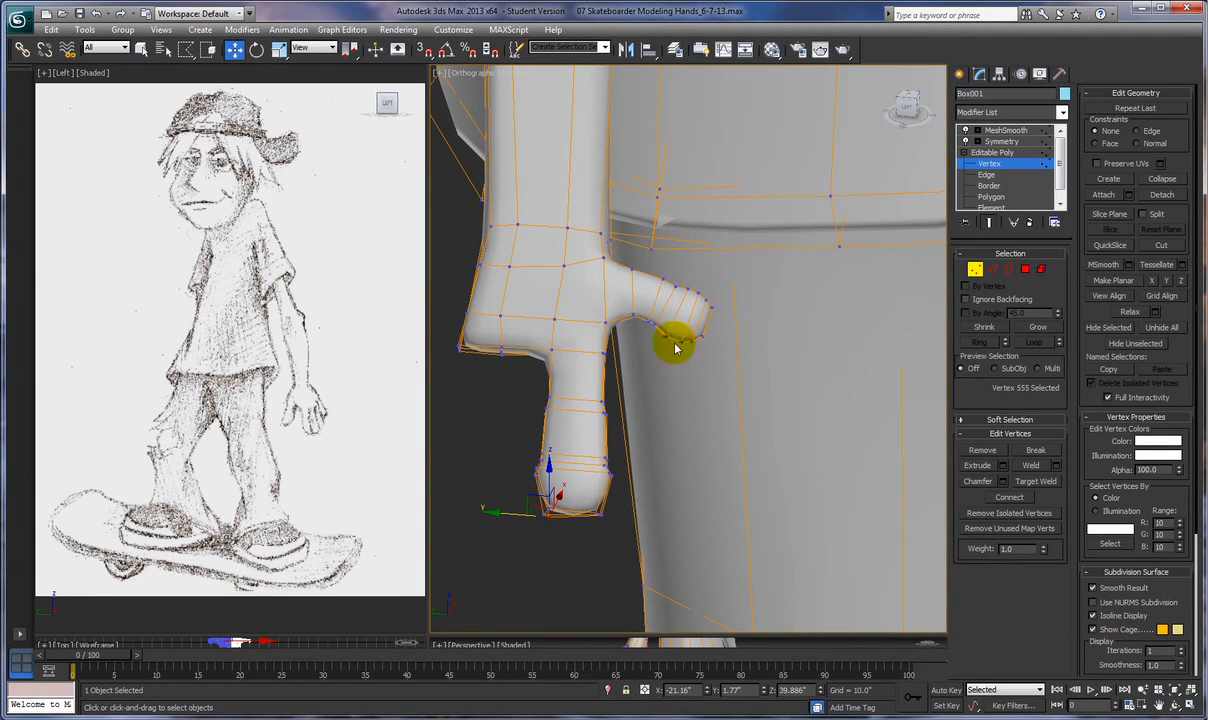
drag(517, 387, 618, 516)
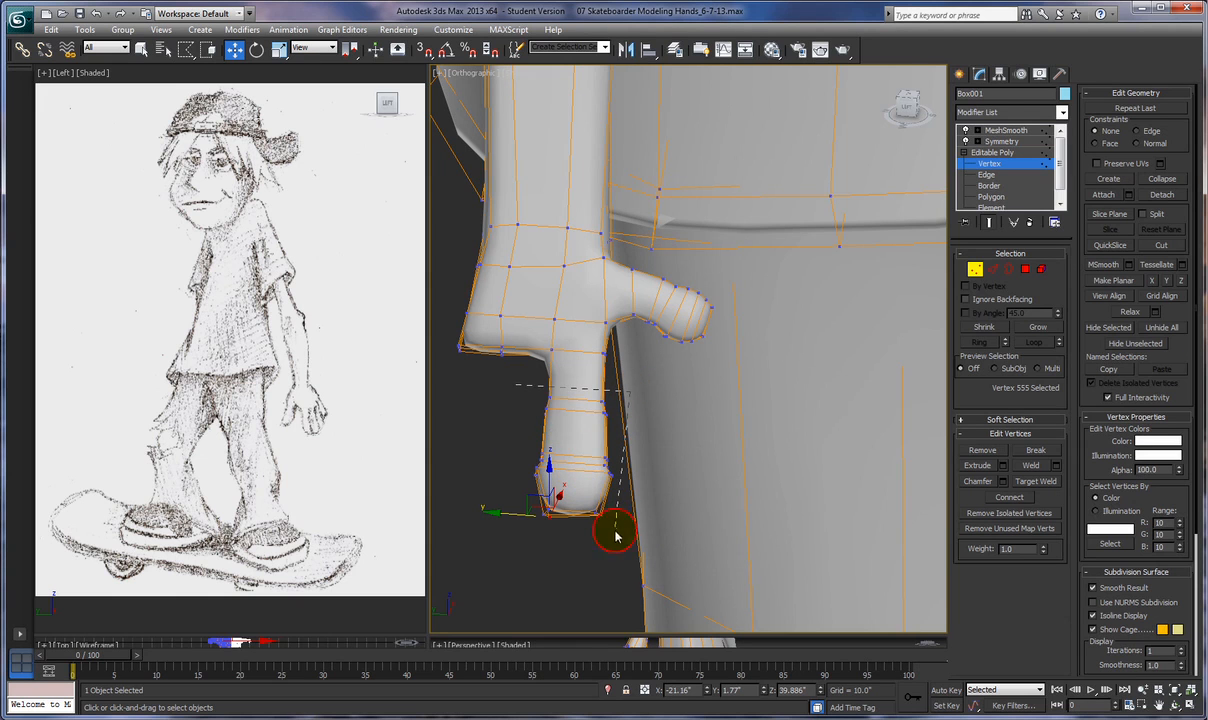
drag(518, 386, 513, 384)
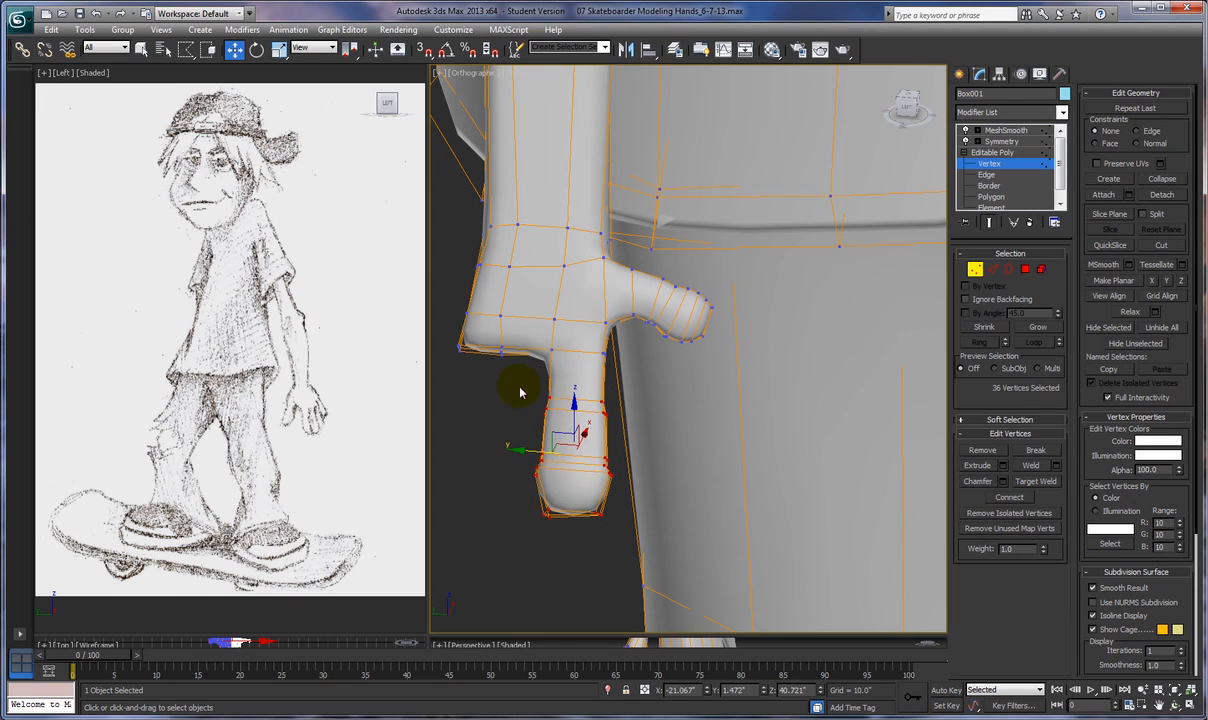
right_click(597, 529)
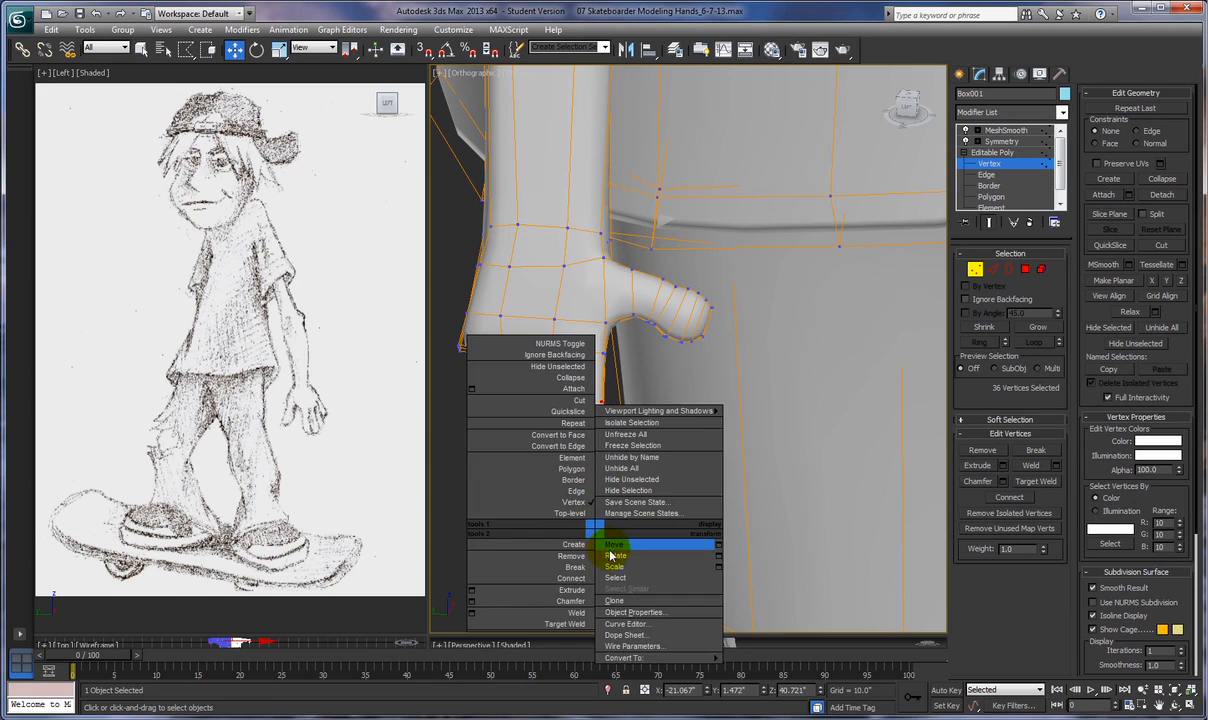
click(614, 566)
drag(580, 444, 584, 457)
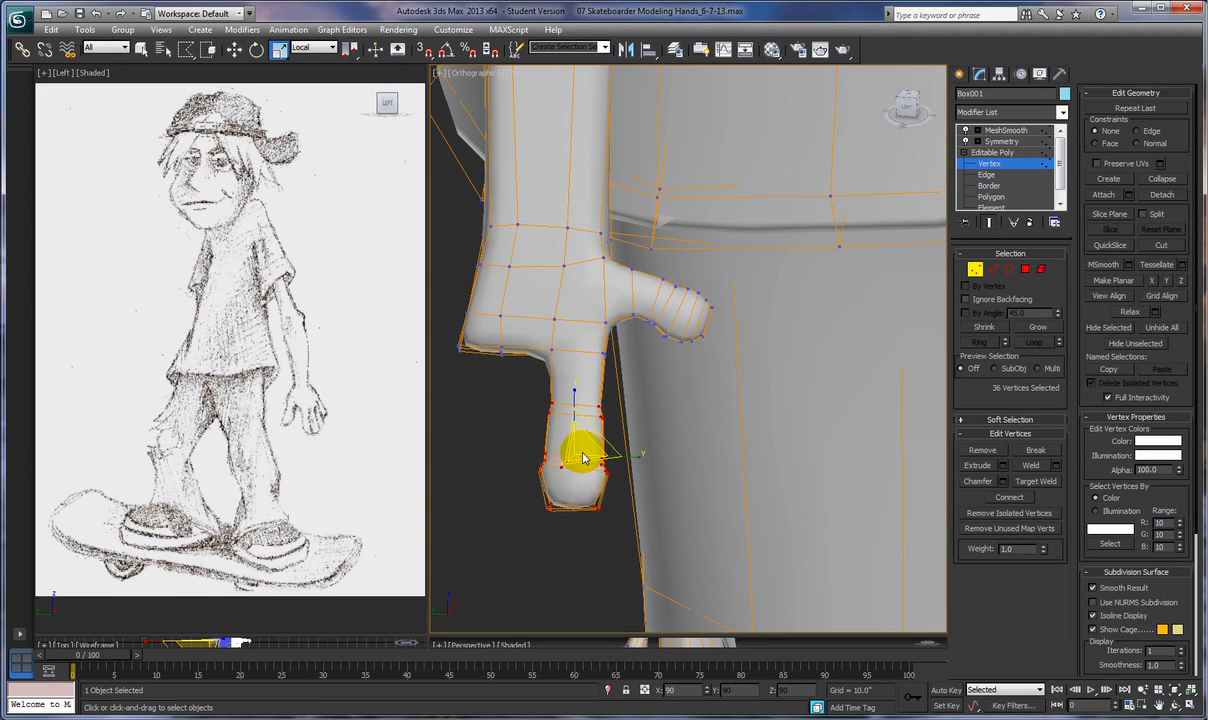
Move the selected finger vertices about 0.126" up toward the palm and about 0.09" sideways toward the thumb
right_click(578, 452)
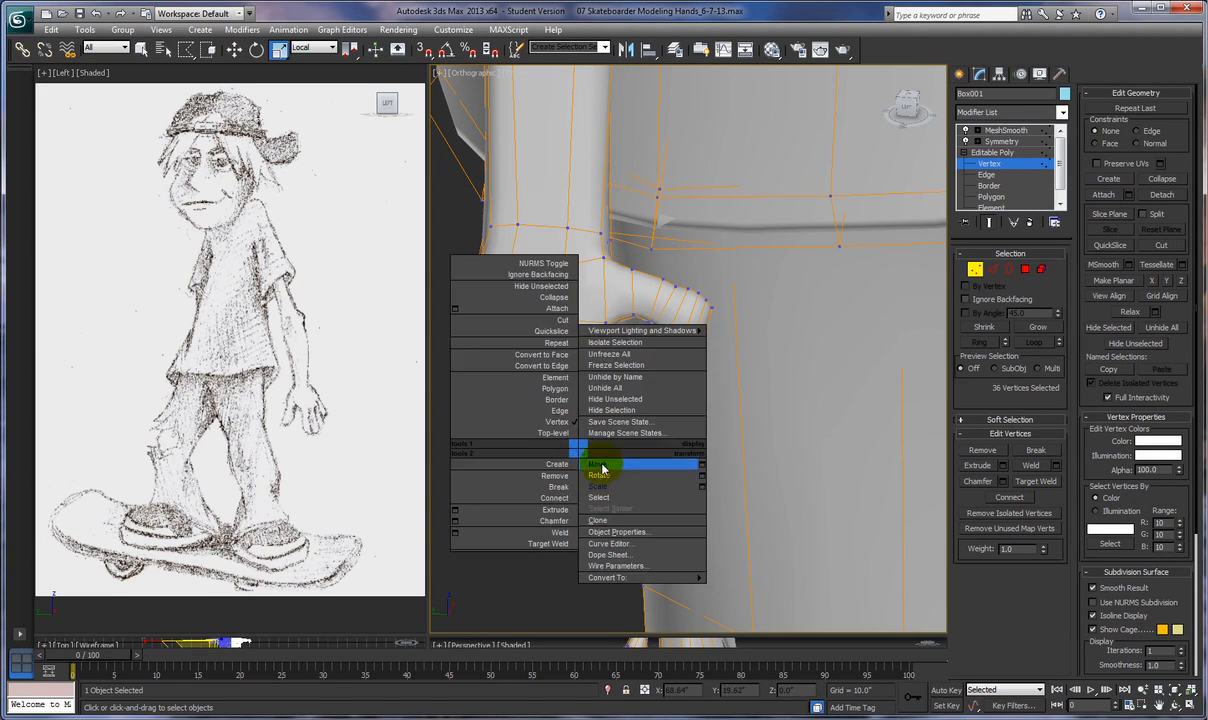
click(600, 462)
drag(574, 404, 575, 402)
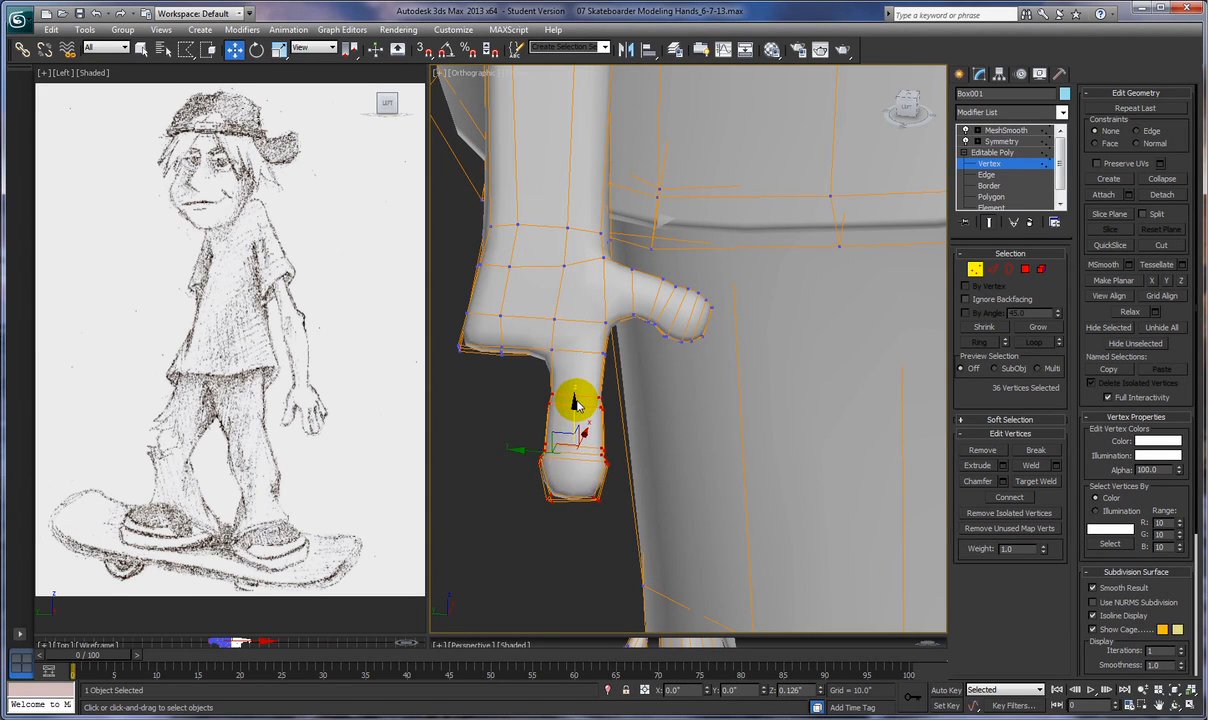
mouse_move(615, 520)
alt+middle_down()
mouse_move(526, 472)
mouse_move(476, 494)
mouse_move(564, 523)
mouse_move(477, 450)
mouse_move(469, 469)
mouse_move(660, 497)
mouse_move(627, 520)
alt+middle_up()
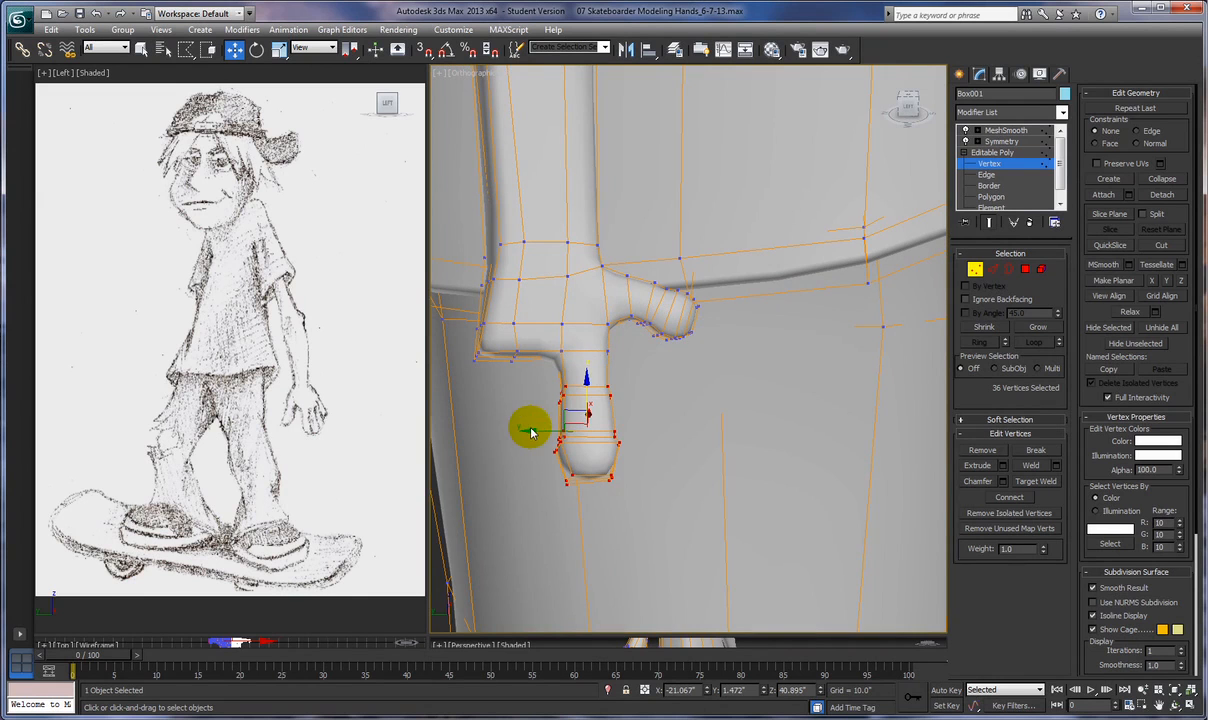
drag(531, 430, 537, 428)
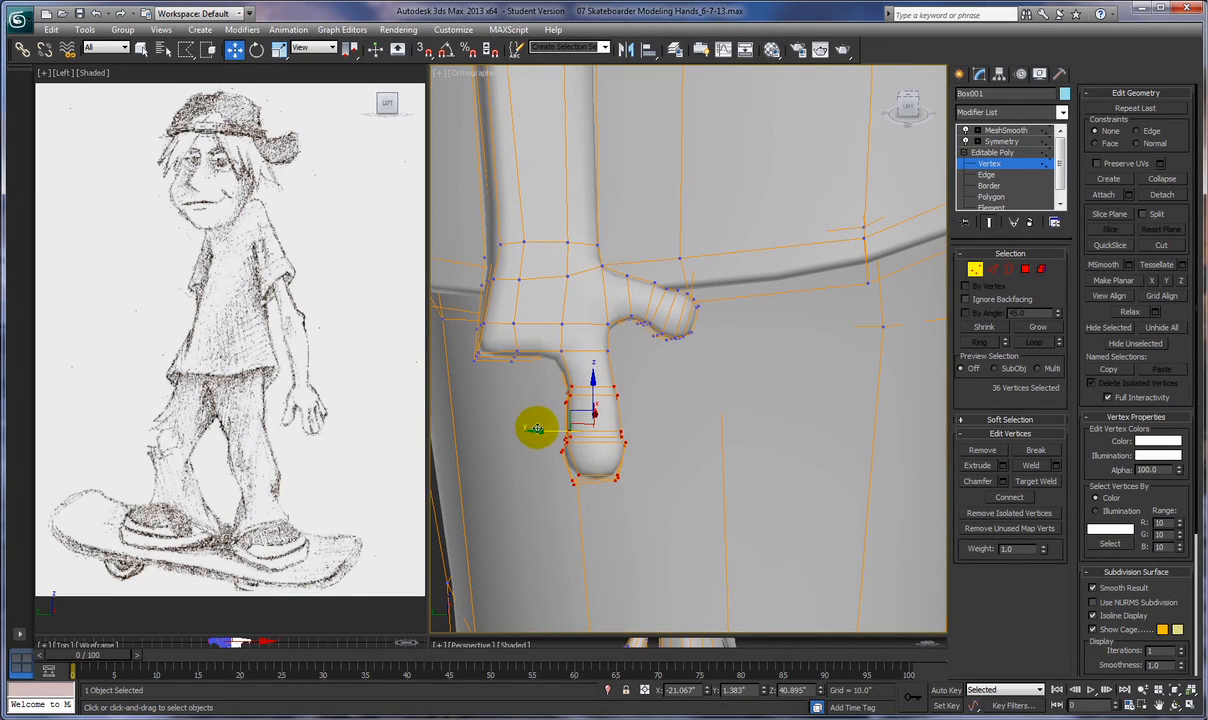
Rotate the selected finger vertices about 8° around X to angle the finger toward the thumb, and shift them about 0.07" the same way
right_click(622, 510)
click(630, 513)
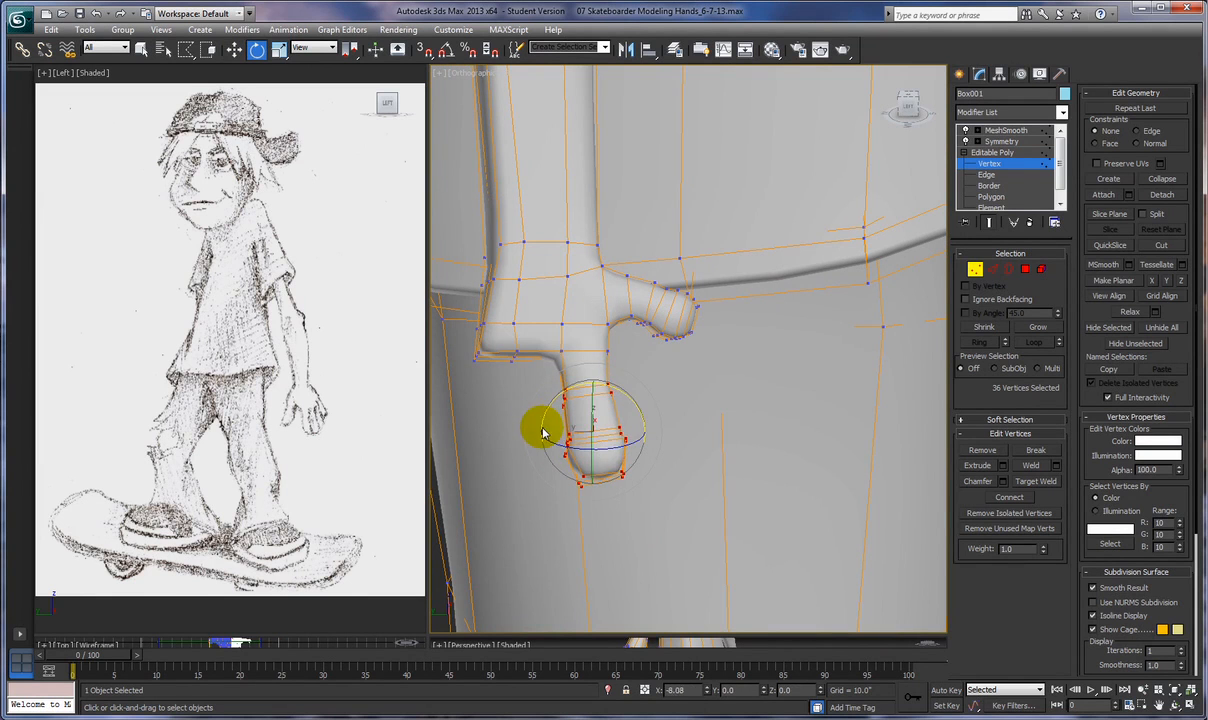
right_click(566, 498)
click(512, 497)
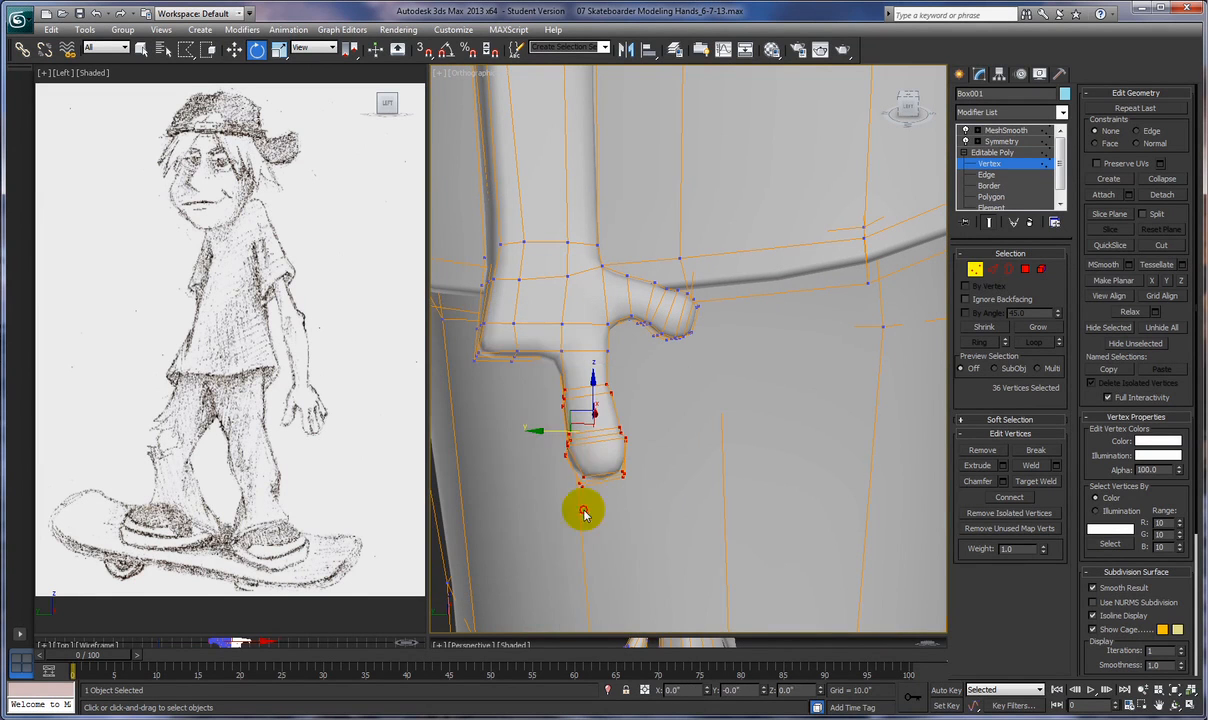
drag(552, 432, 558, 437)
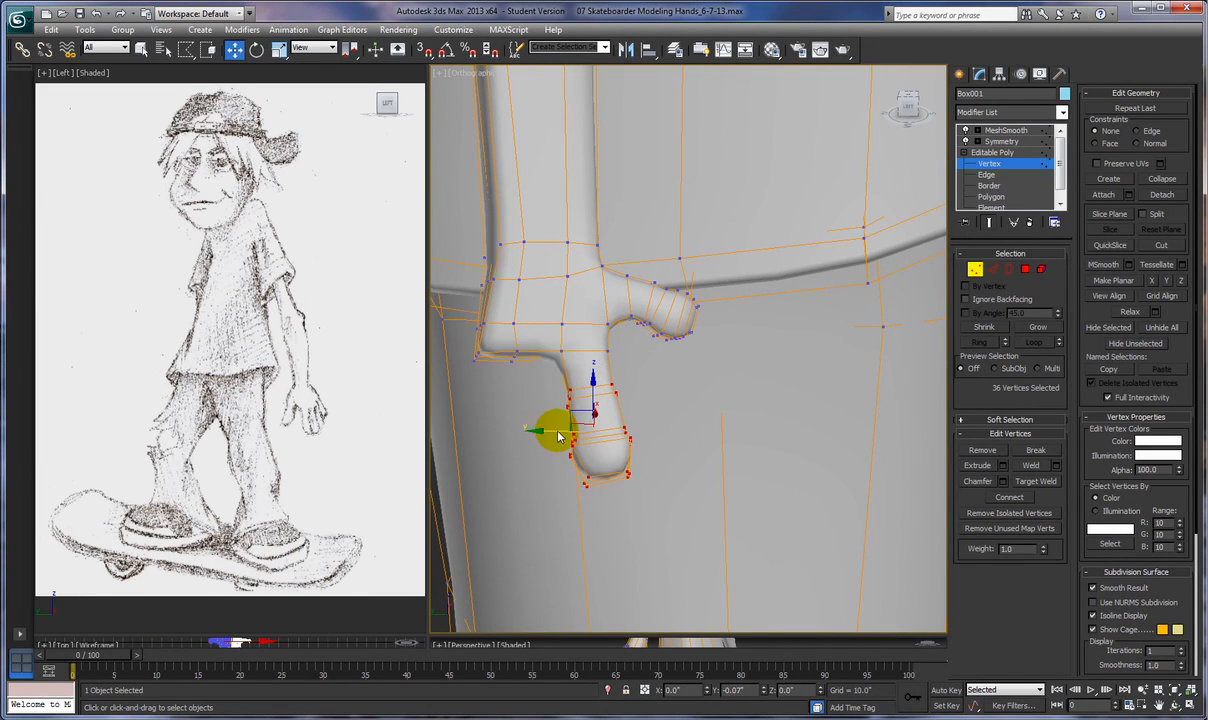
Twist the selected finger vertices about 6.7° around Z, judging the angle from beneath the hand
alt+middle_drag(679, 480, 605, 415)
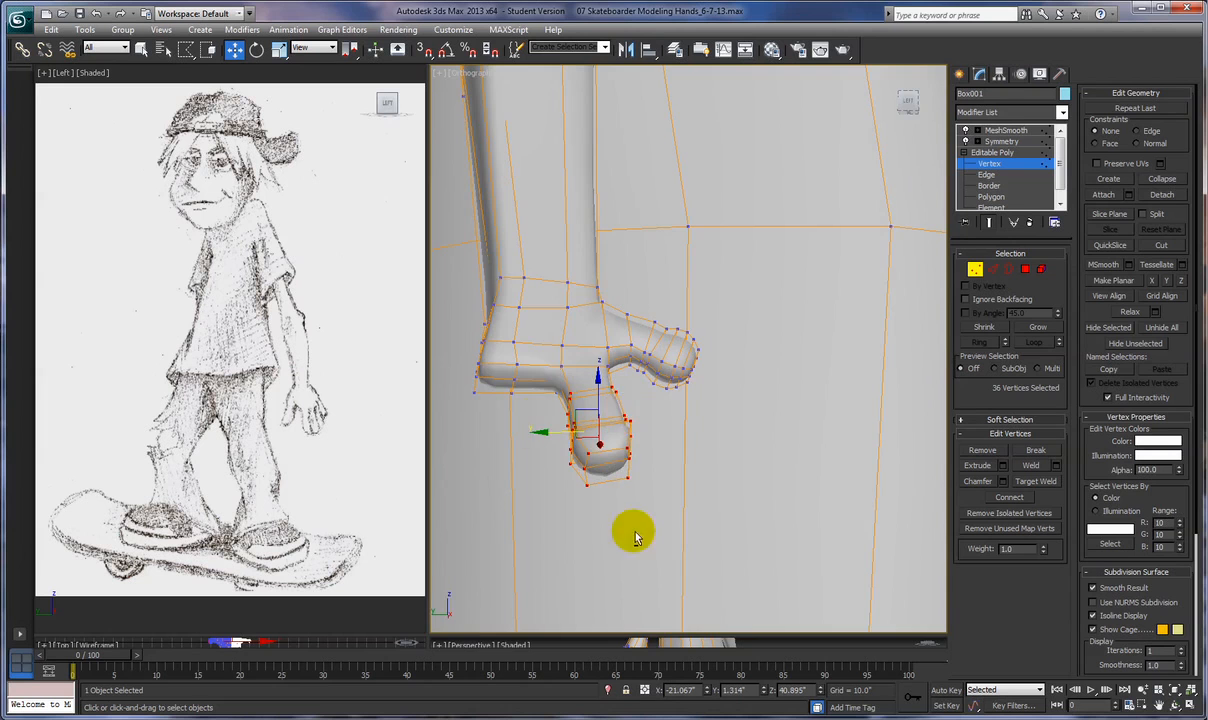
alt+middle_drag(636, 538, 622, 486)
right_click(629, 483)
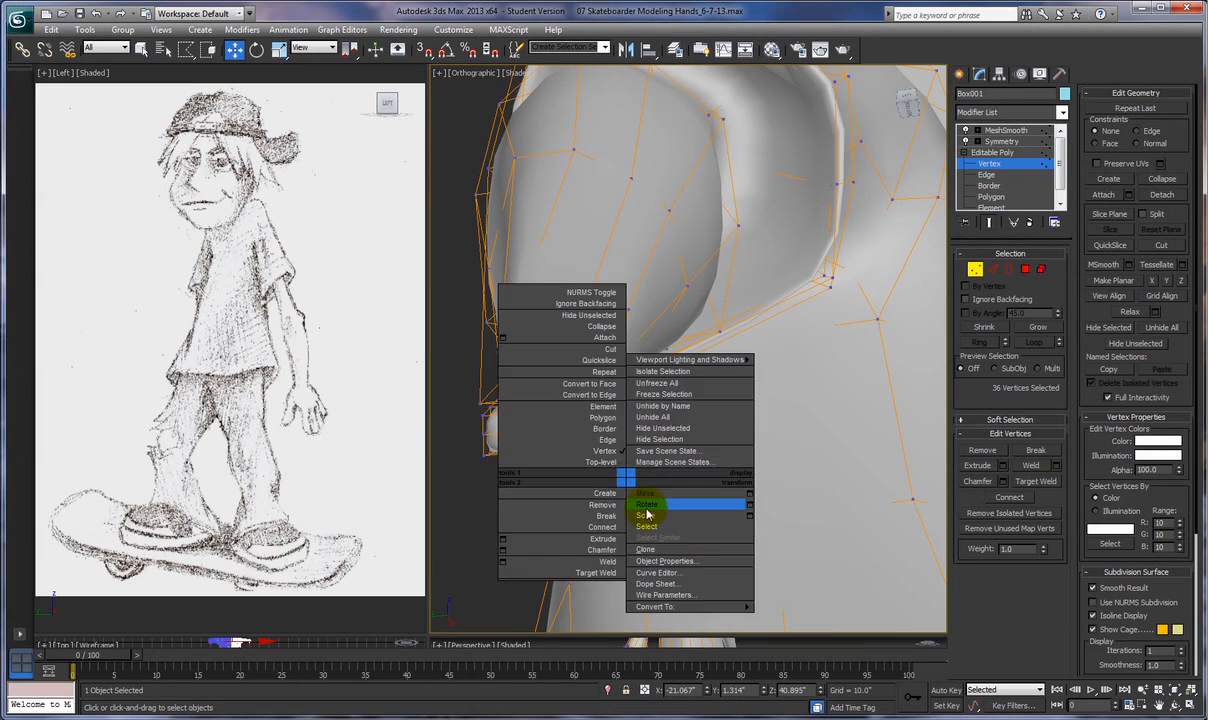
click(650, 502)
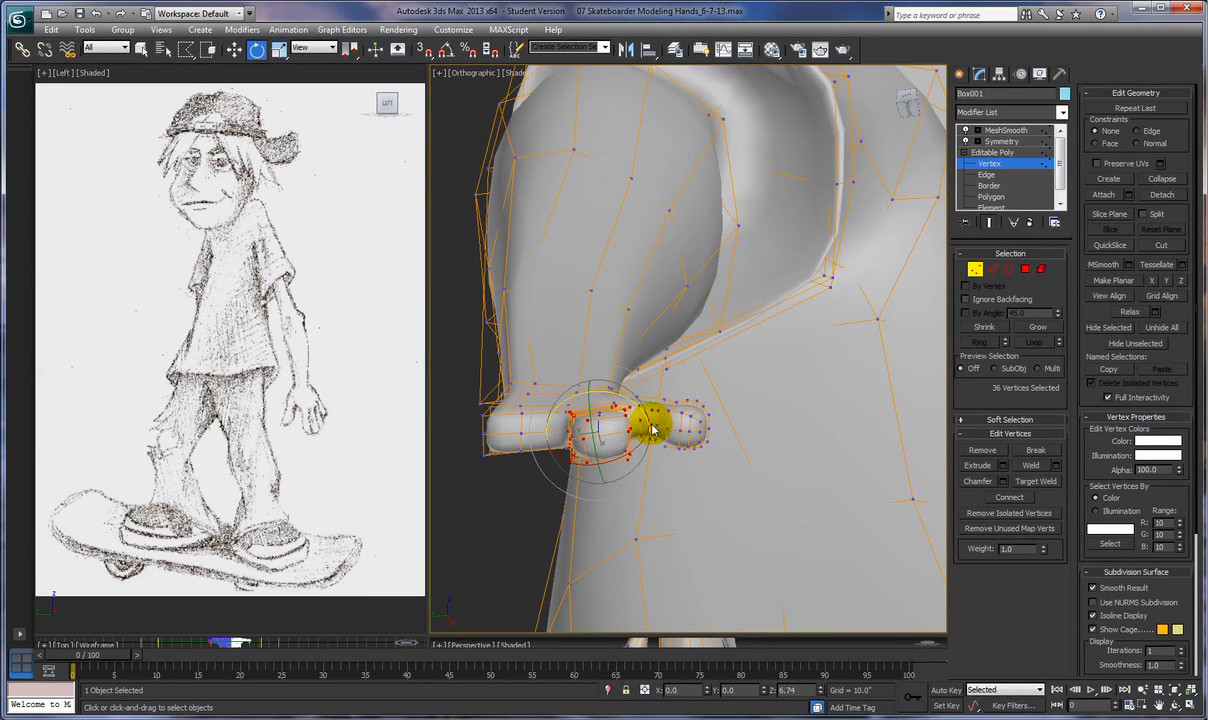
alt+middle_drag(601, 470, 693, 507)
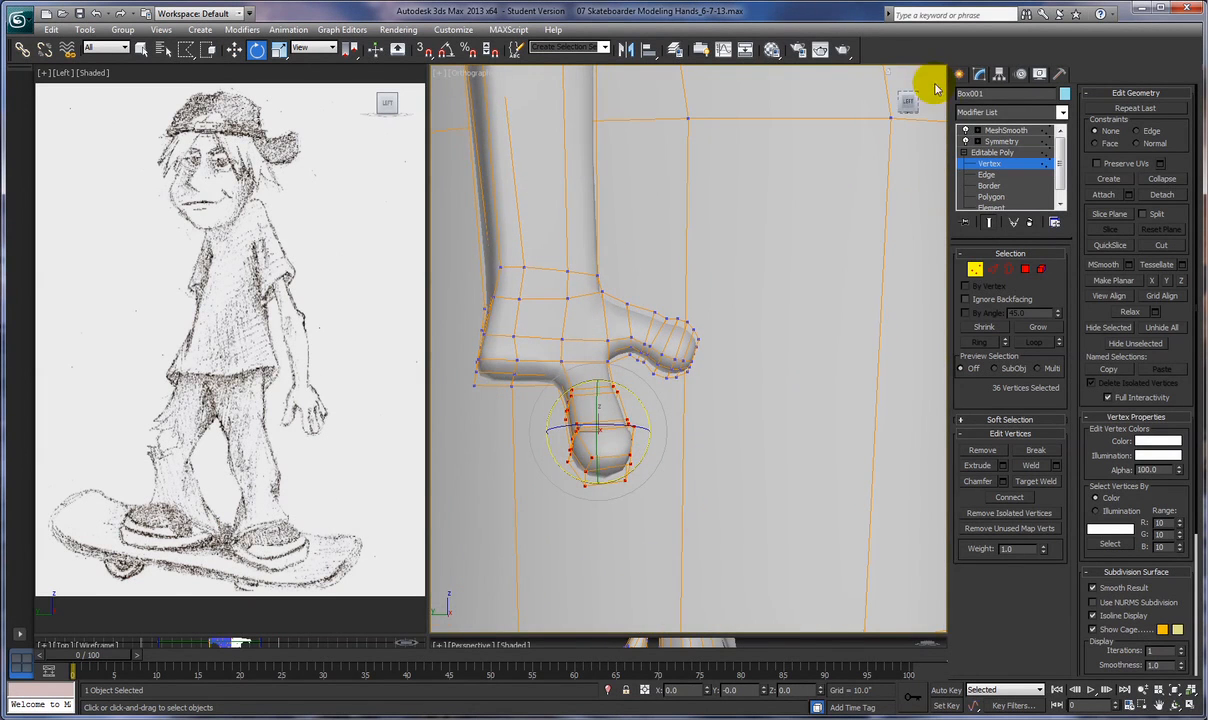
Hide the MeshSmooth result and extrude the palm's two end polygons beside the index finger by 0.639" to start the middle finger
click(965, 130)
click(538, 372)
click(1023, 269)
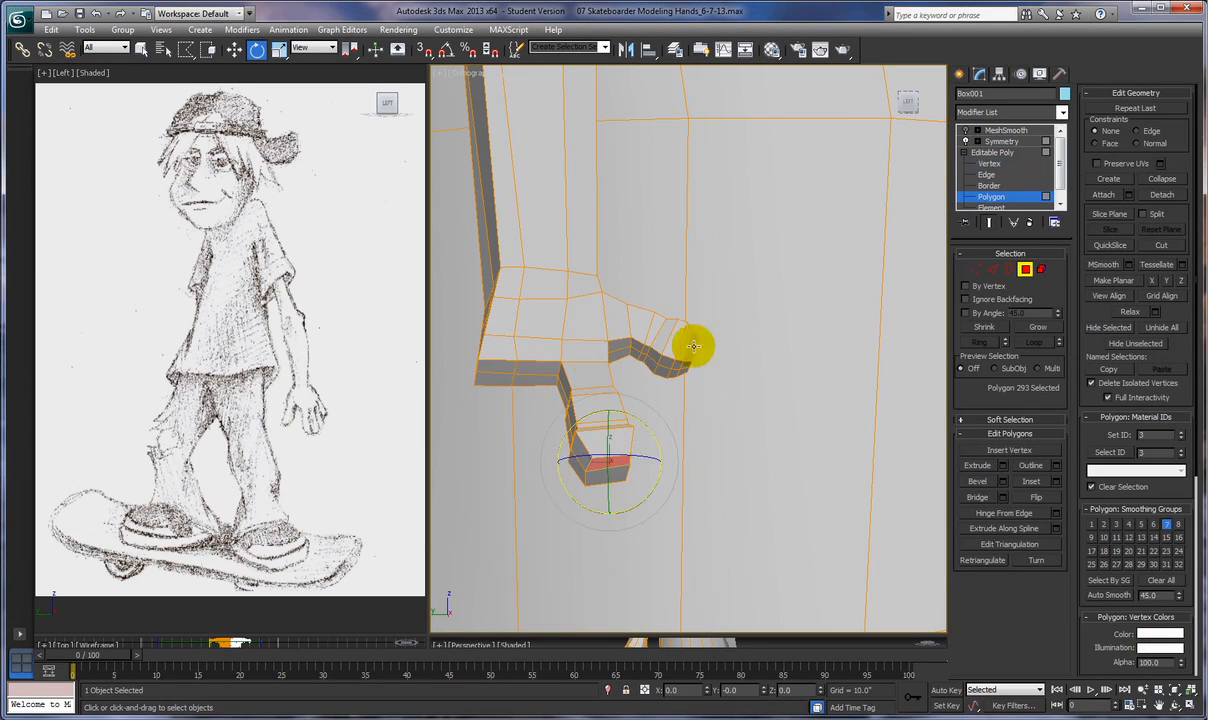
click(531, 372)
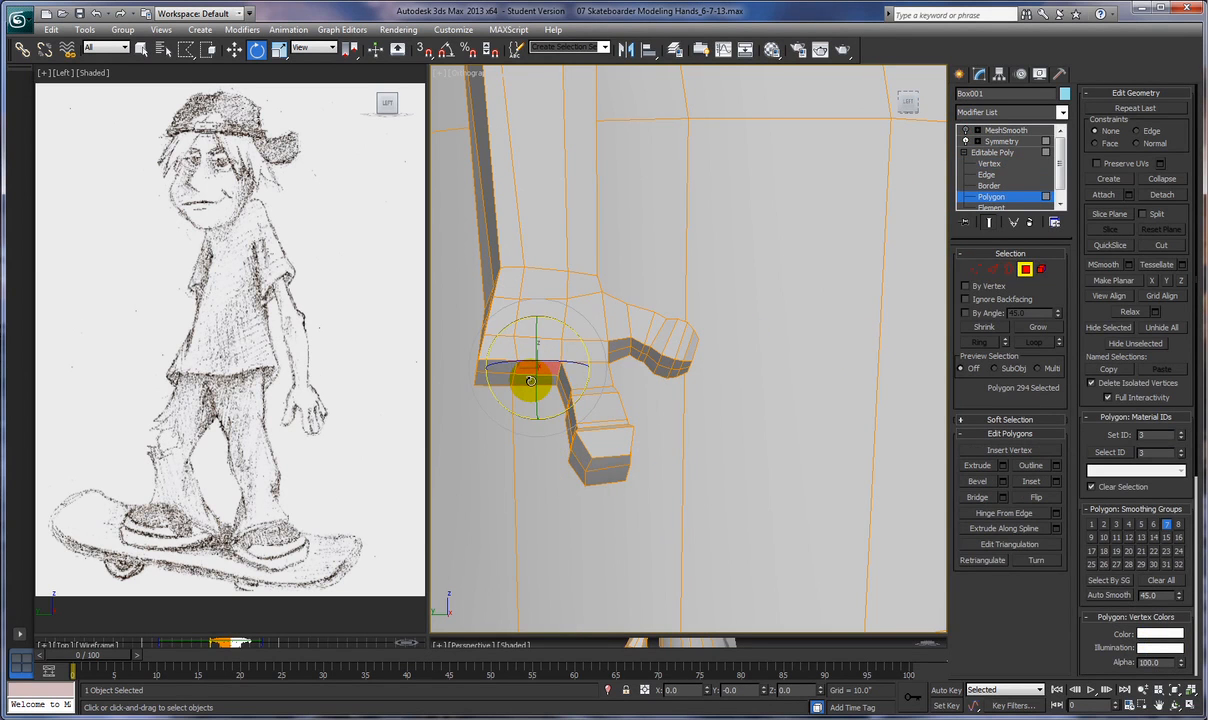
ctrl+click(531, 382)
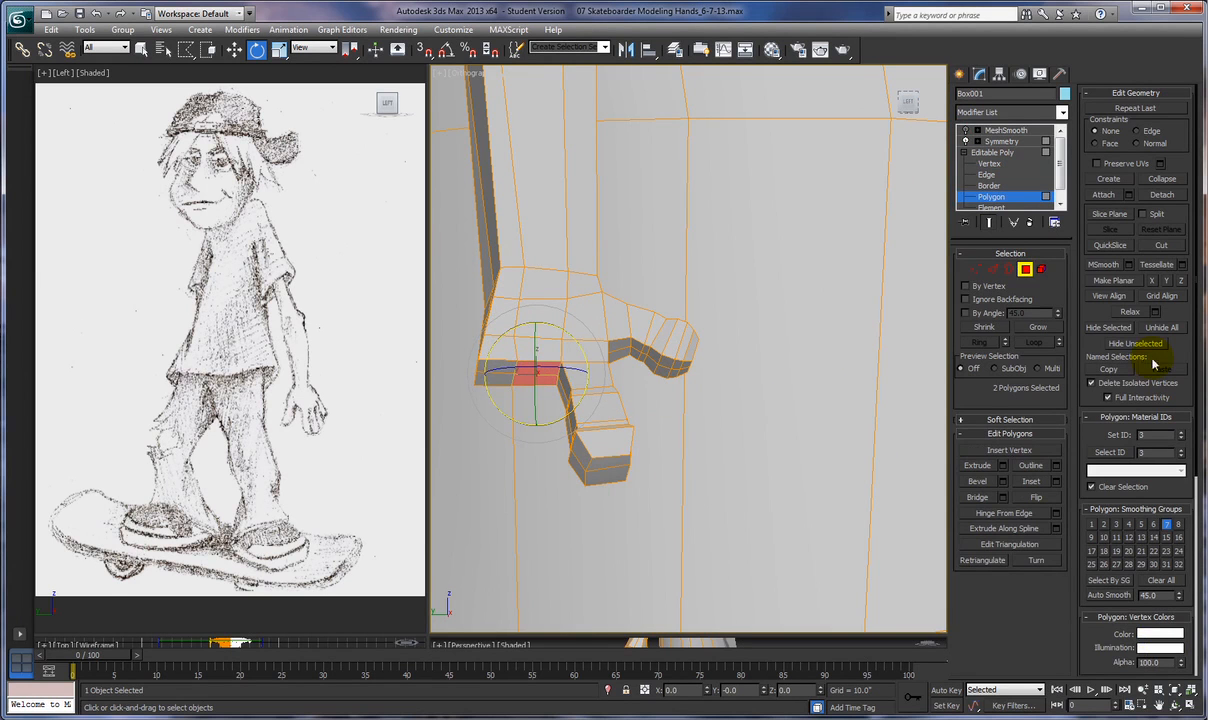
click(1002, 466)
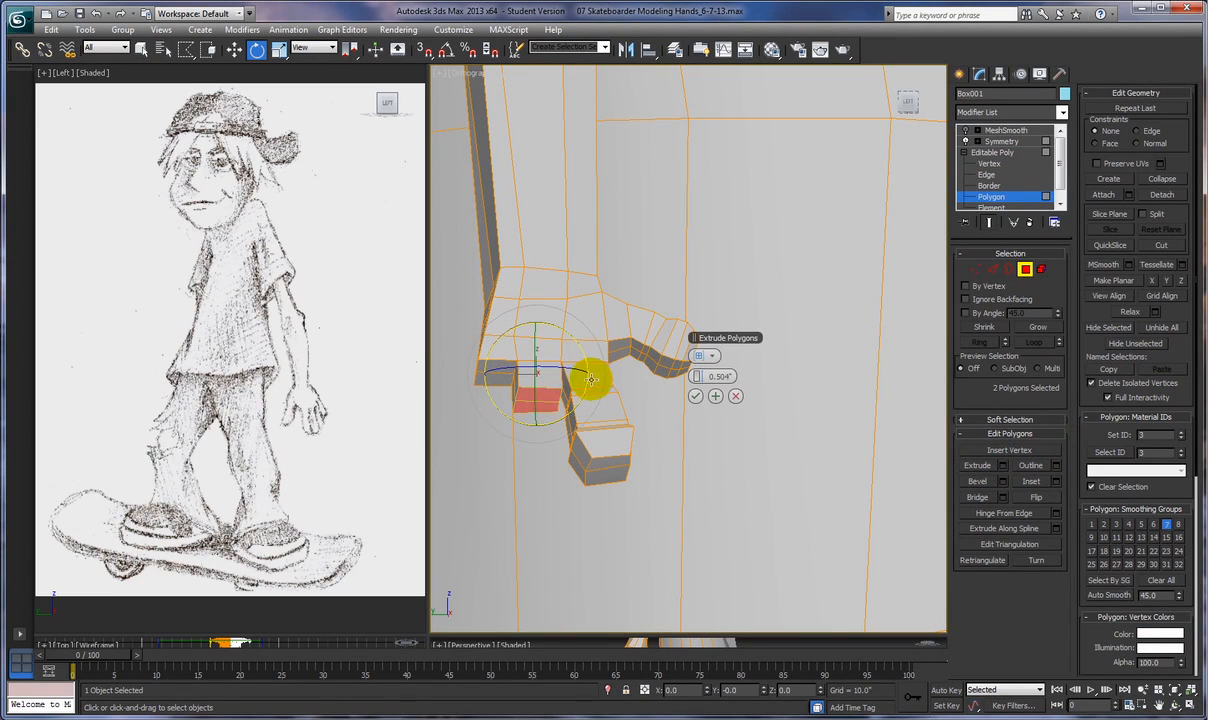
alt+middle_drag(580, 372, 590, 438)
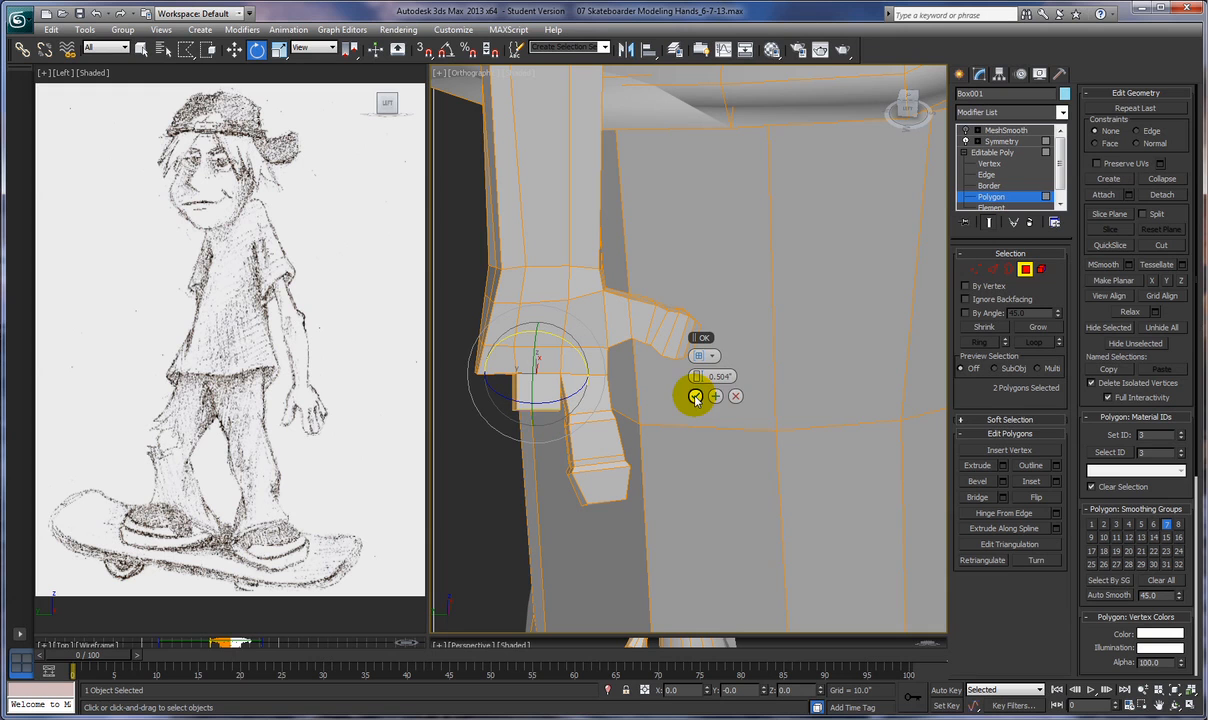
drag(694, 375, 698, 370)
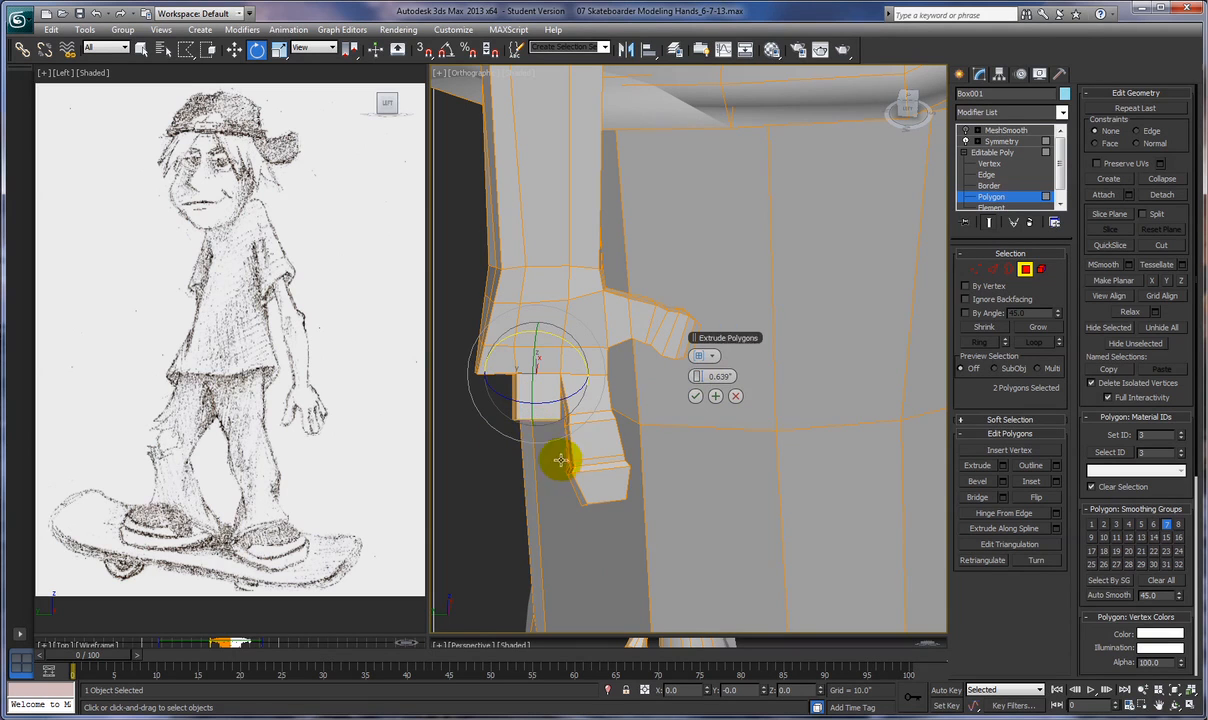
click(715, 396)
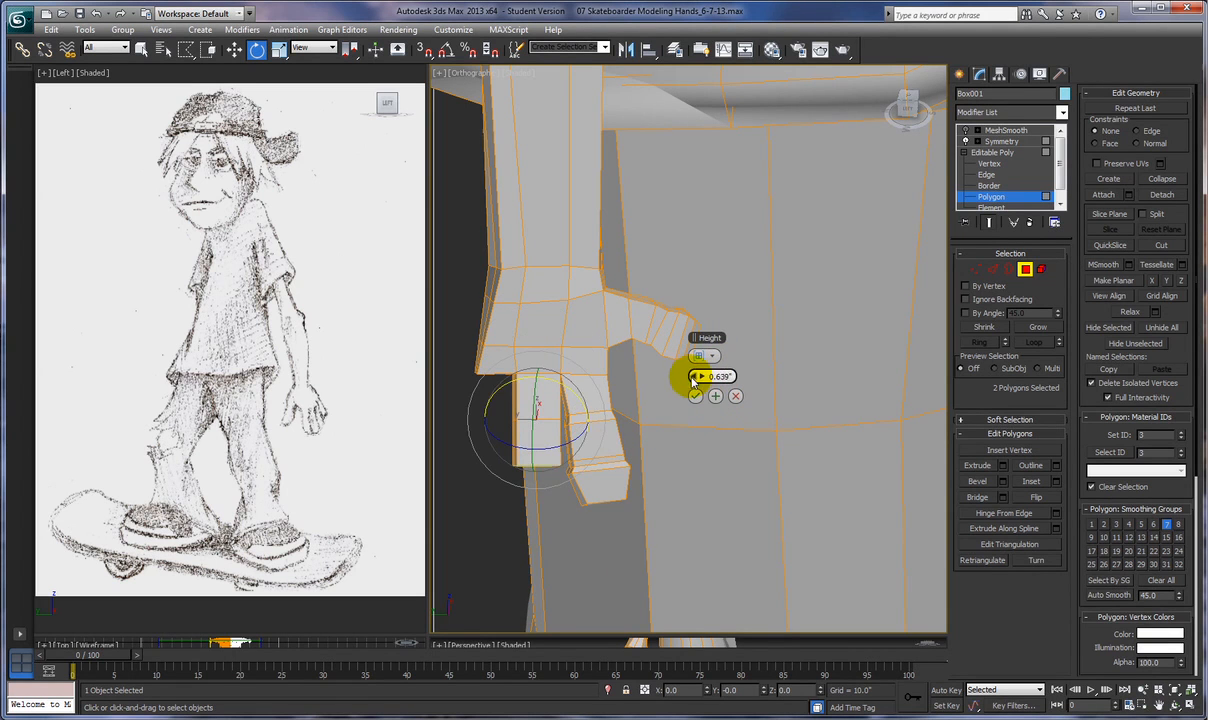
Extrude a short 0.138" first-knuckle segment on the middle finger, followed by a 0.601" segment
drag(695, 376, 658, 387)
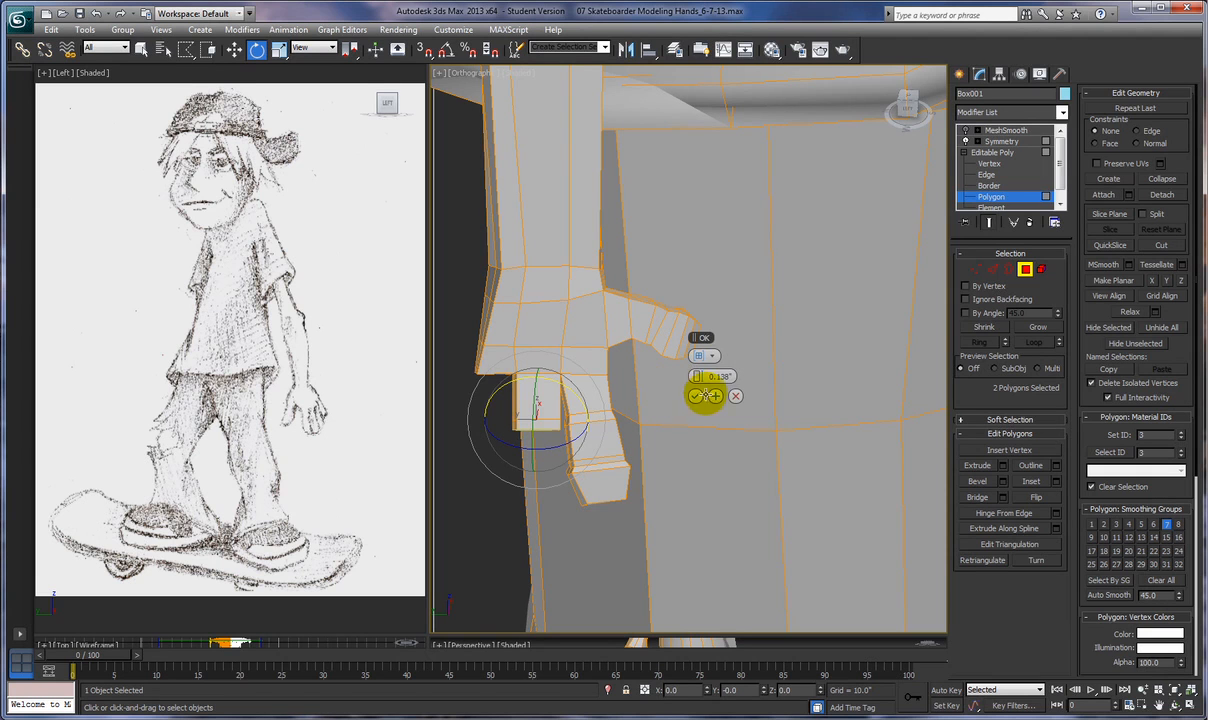
click(716, 396)
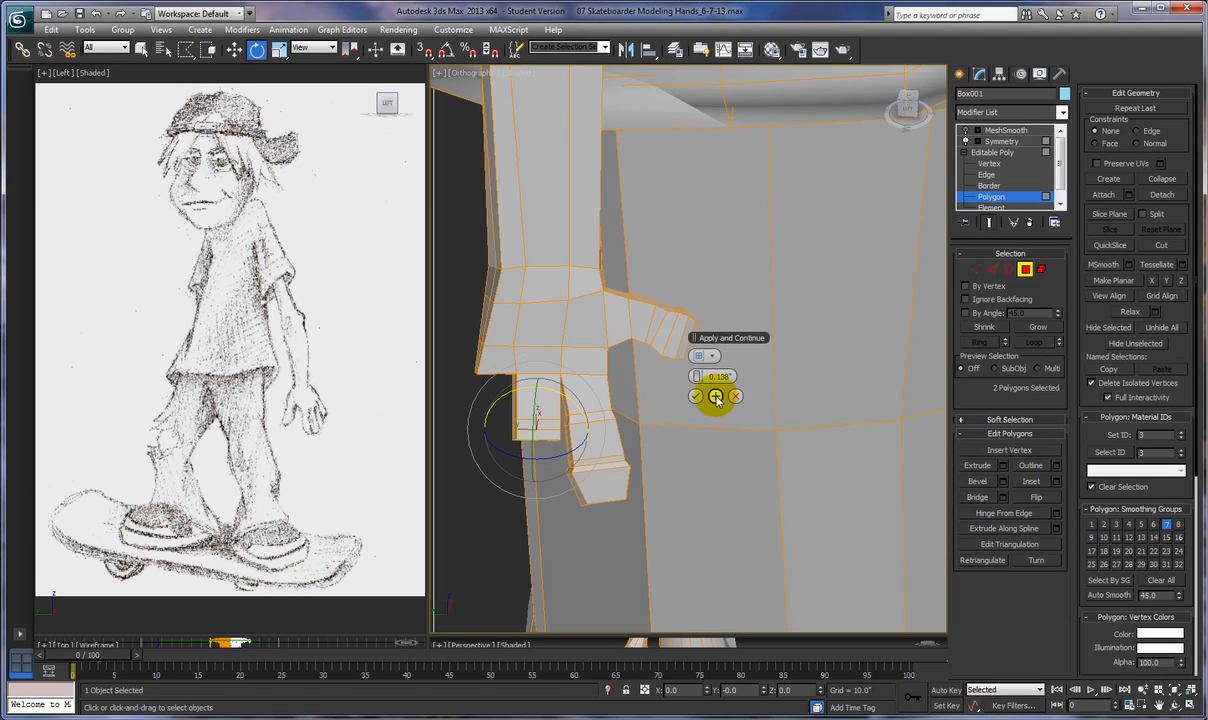
drag(692, 376, 720, 365)
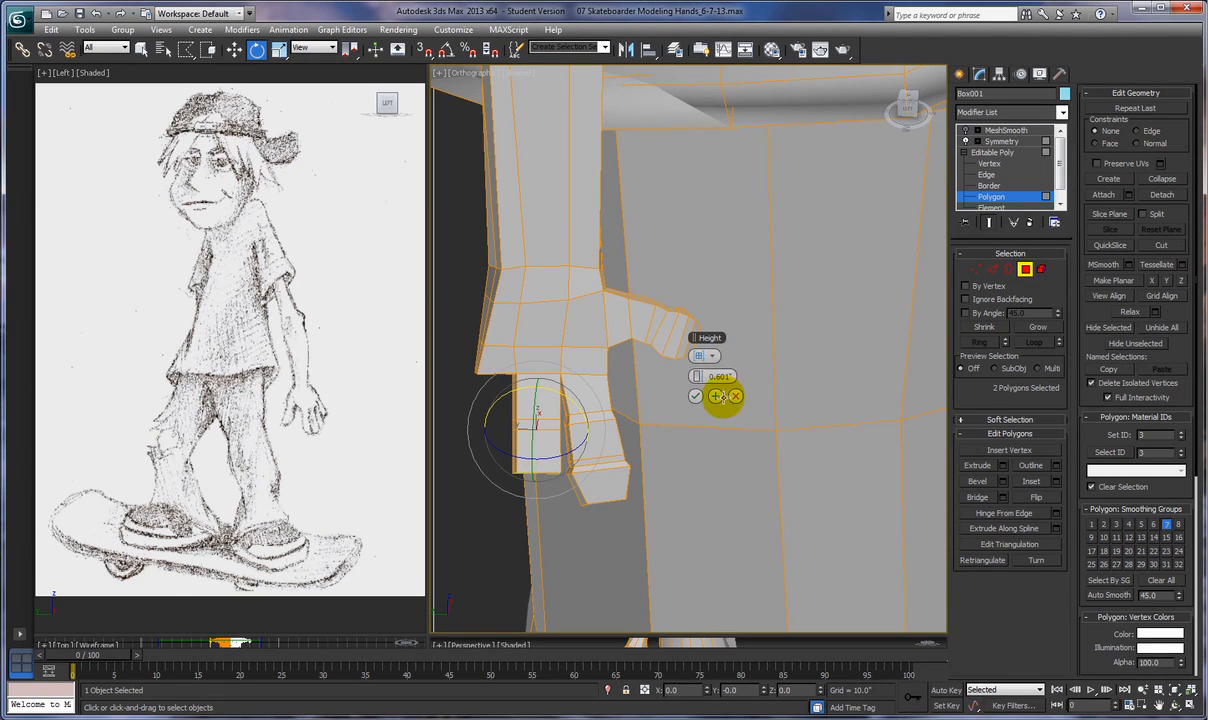
click(716, 396)
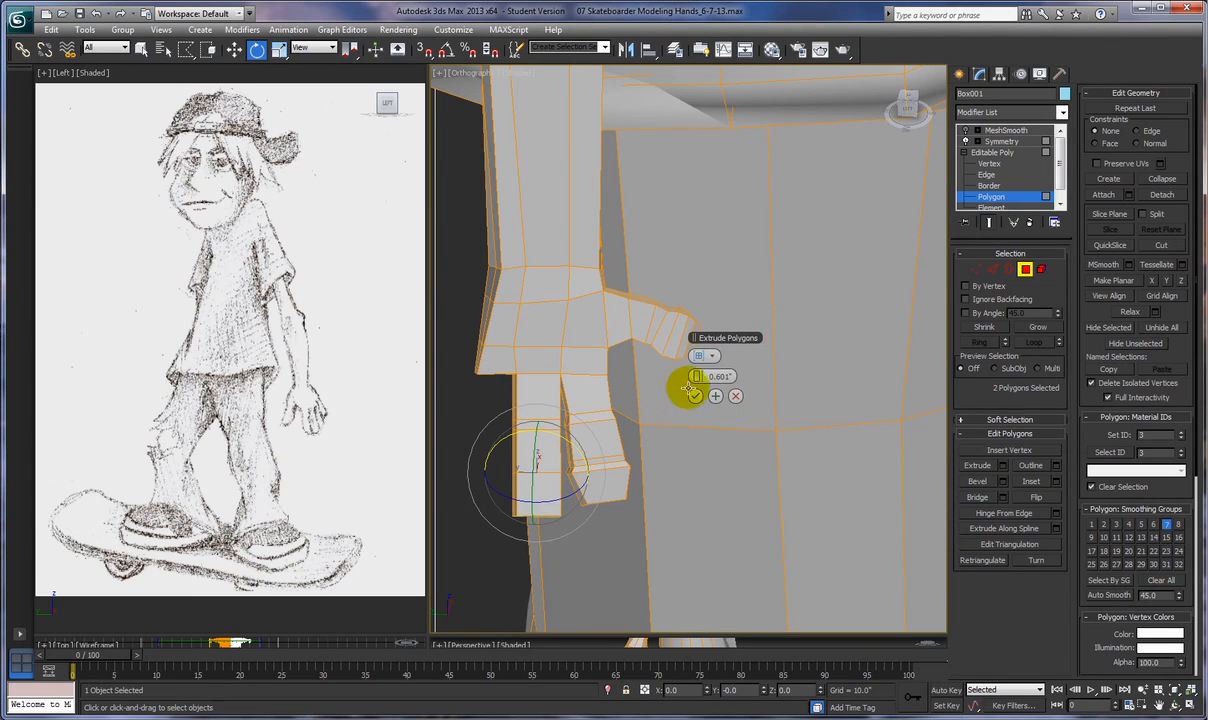
Extrude two 0.09" second-knuckle segments on the middle finger and try a 0.504" fingertip extrusion
drag(694, 378, 657, 397)
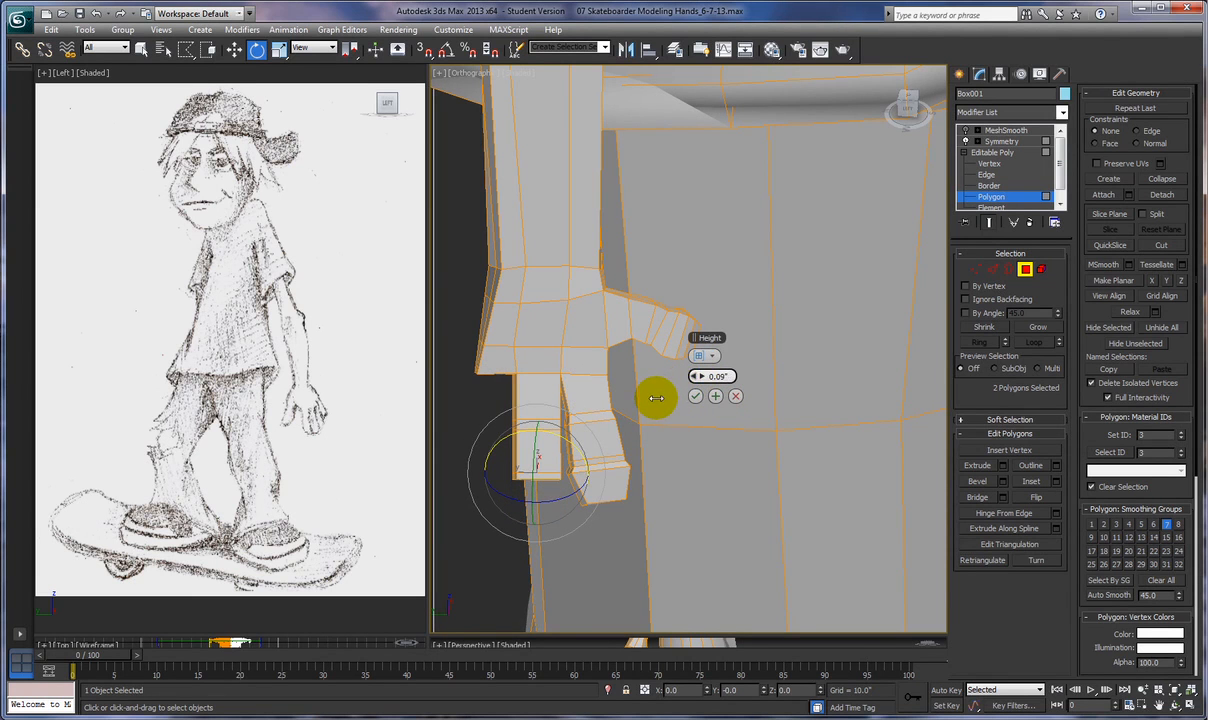
click(716, 396)
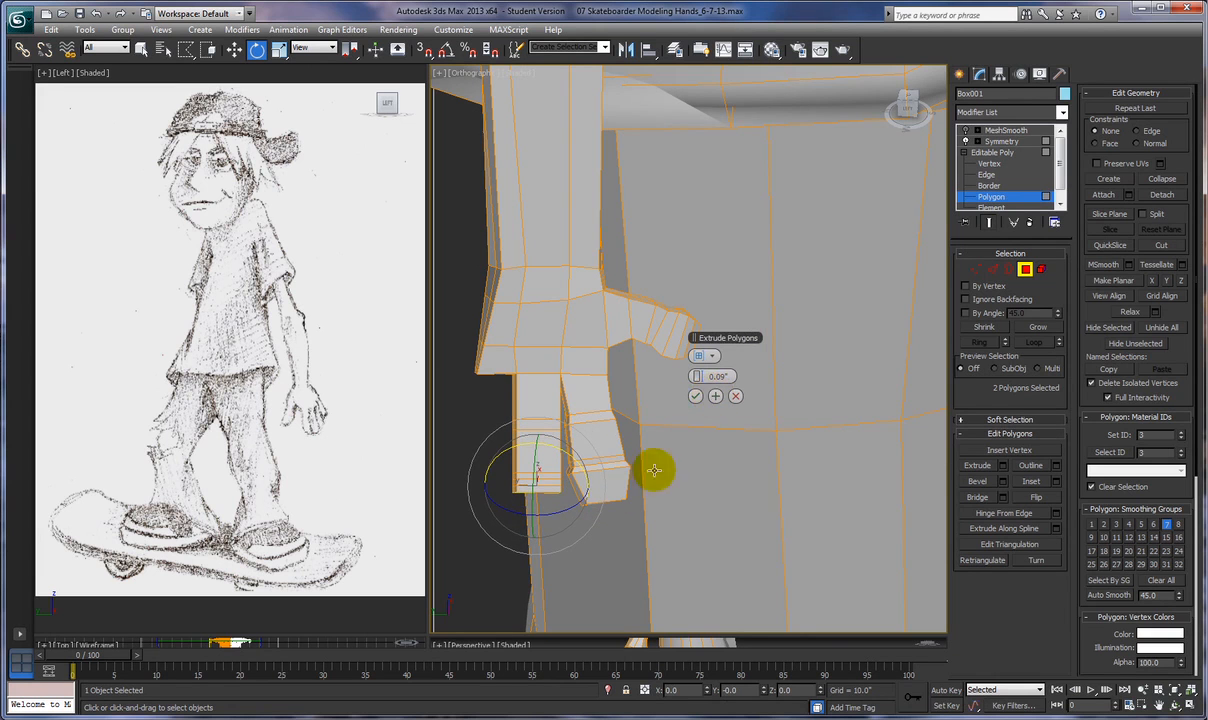
drag(692, 385, 718, 363)
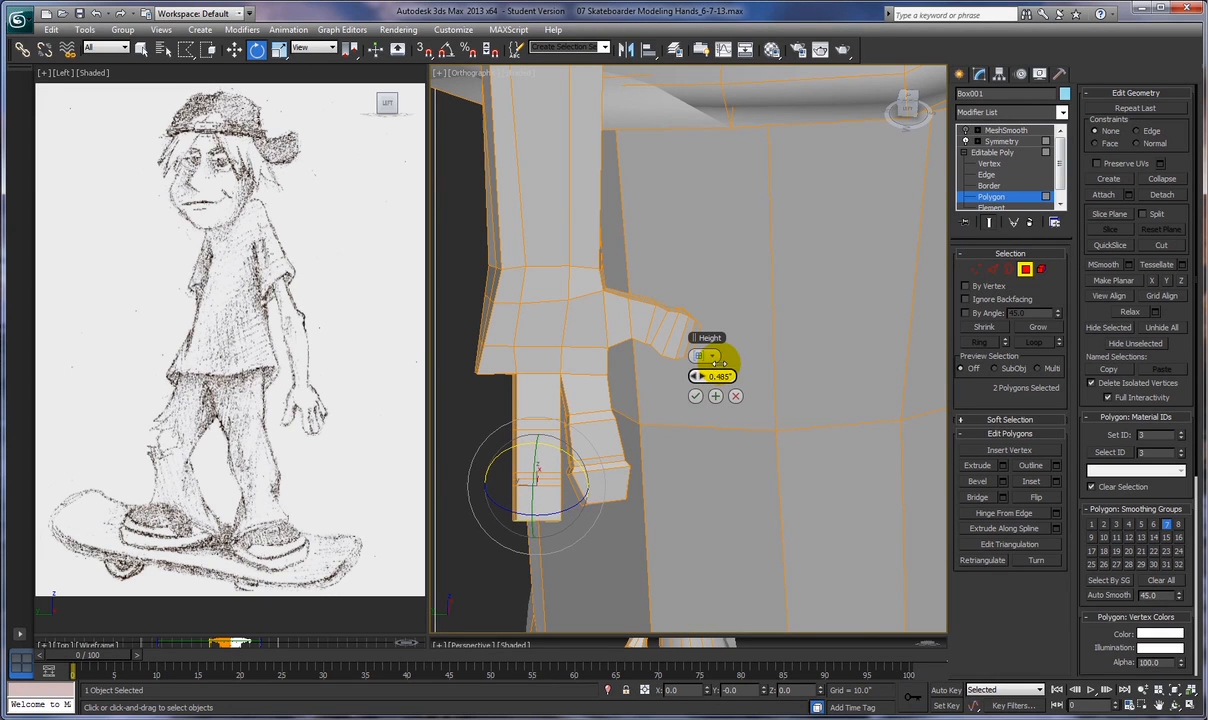
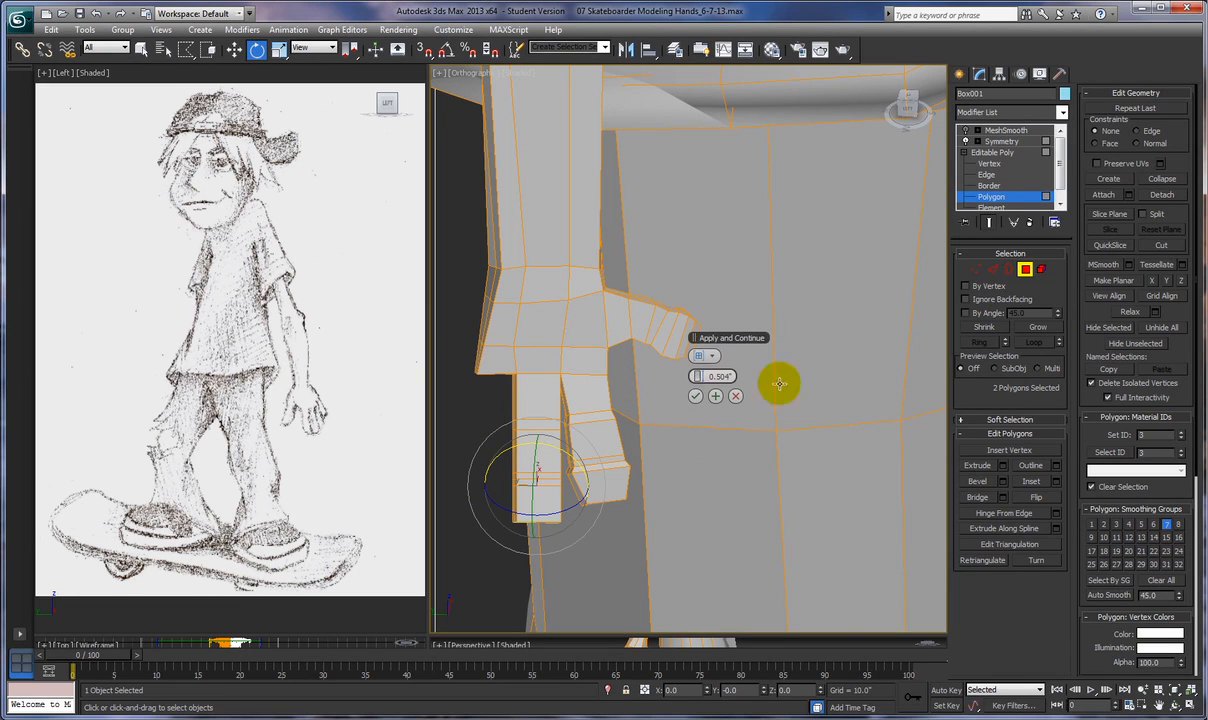
At Vertex level, move the three vertices at the thumb-side corner of the index finger's base up by about 0.175"
key(1)
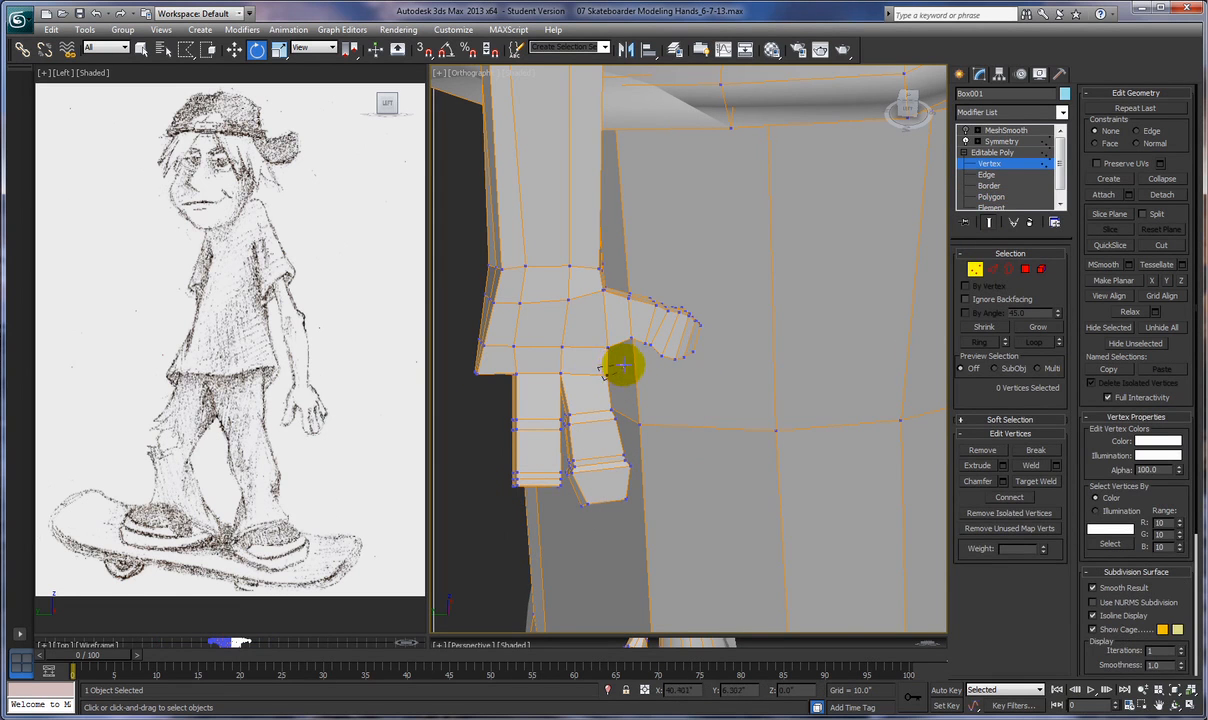
drag(623, 366, 625, 372)
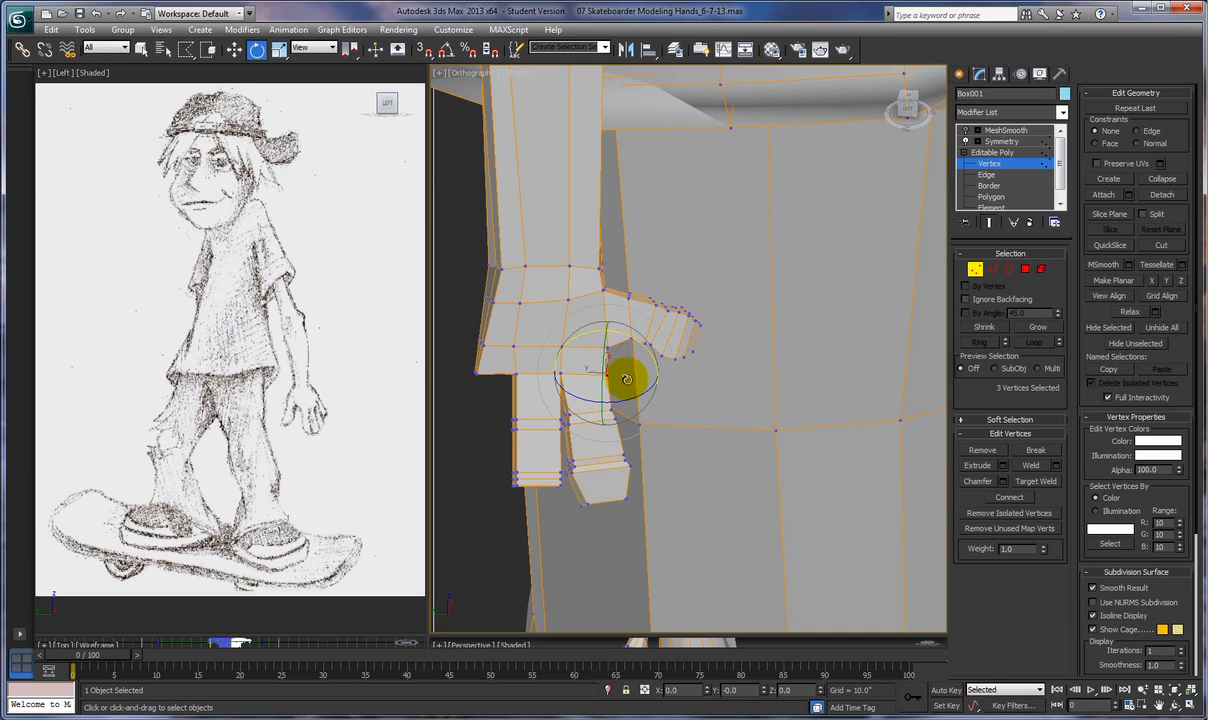
right_click(667, 270)
click(689, 286)
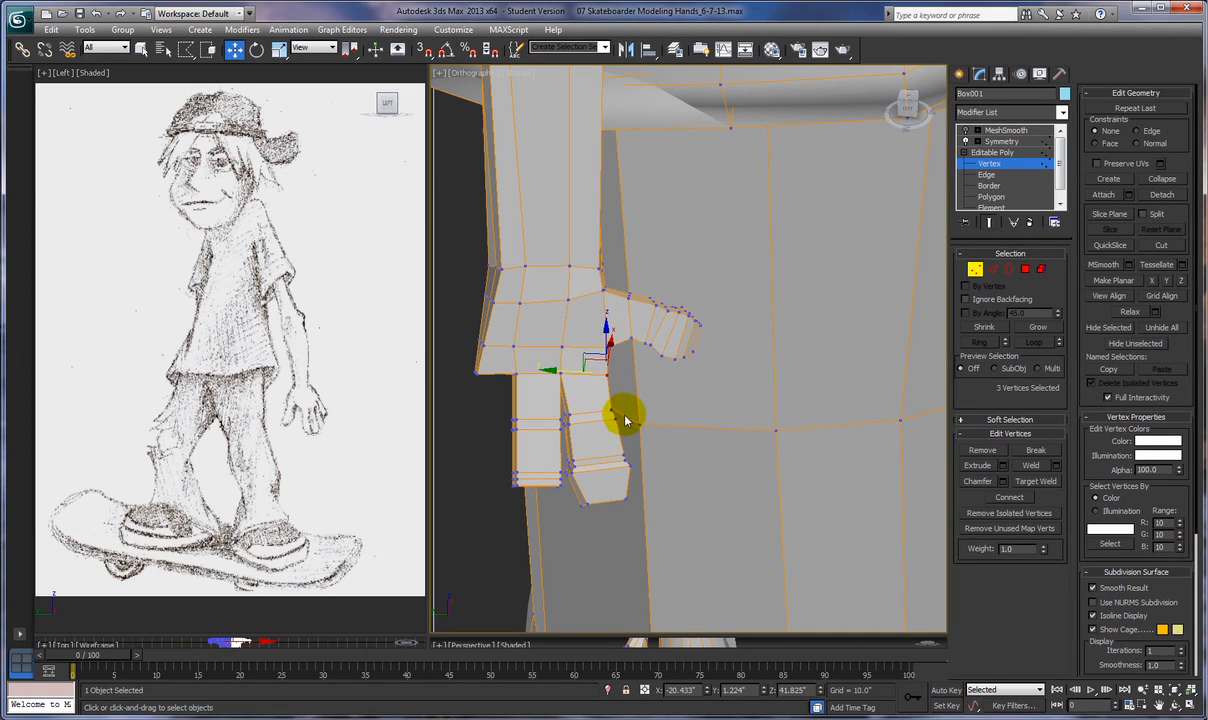
drag(606, 334, 605, 331)
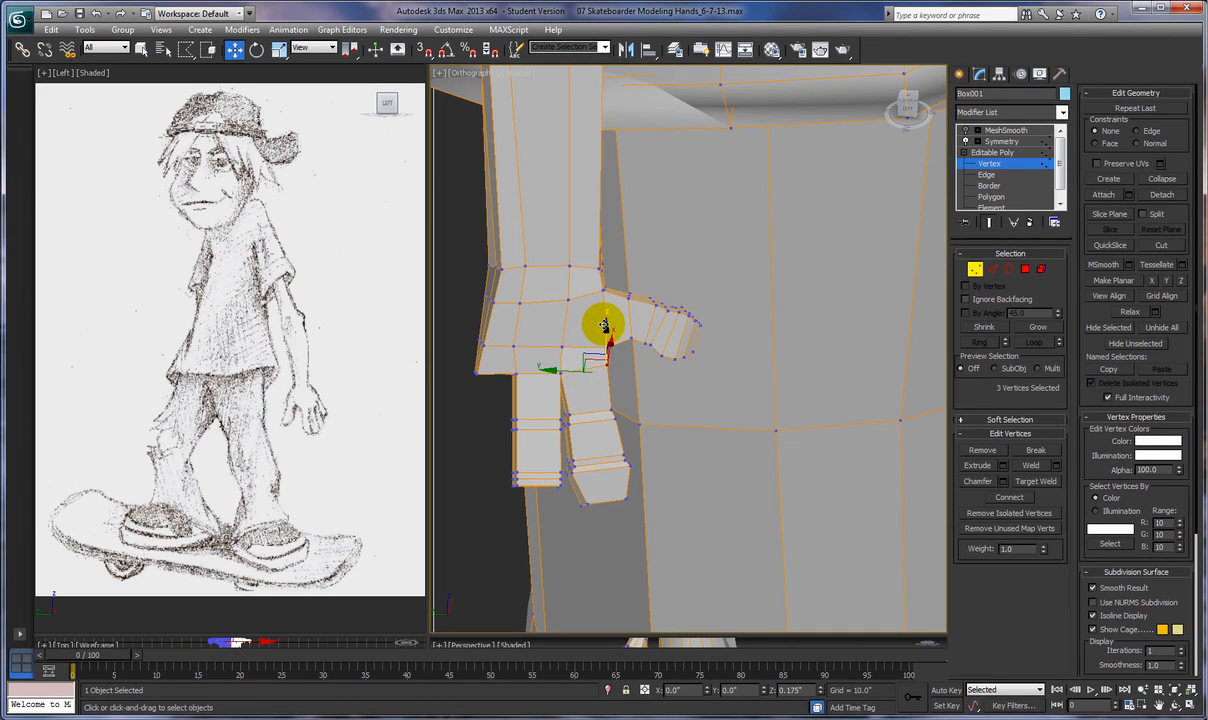
Finish adjusting the index finger's base corner and raise the three vertices at the palm's outer lower corner by about 0.14"
drag(605, 325, 607, 330)
click(607, 348)
click(607, 365)
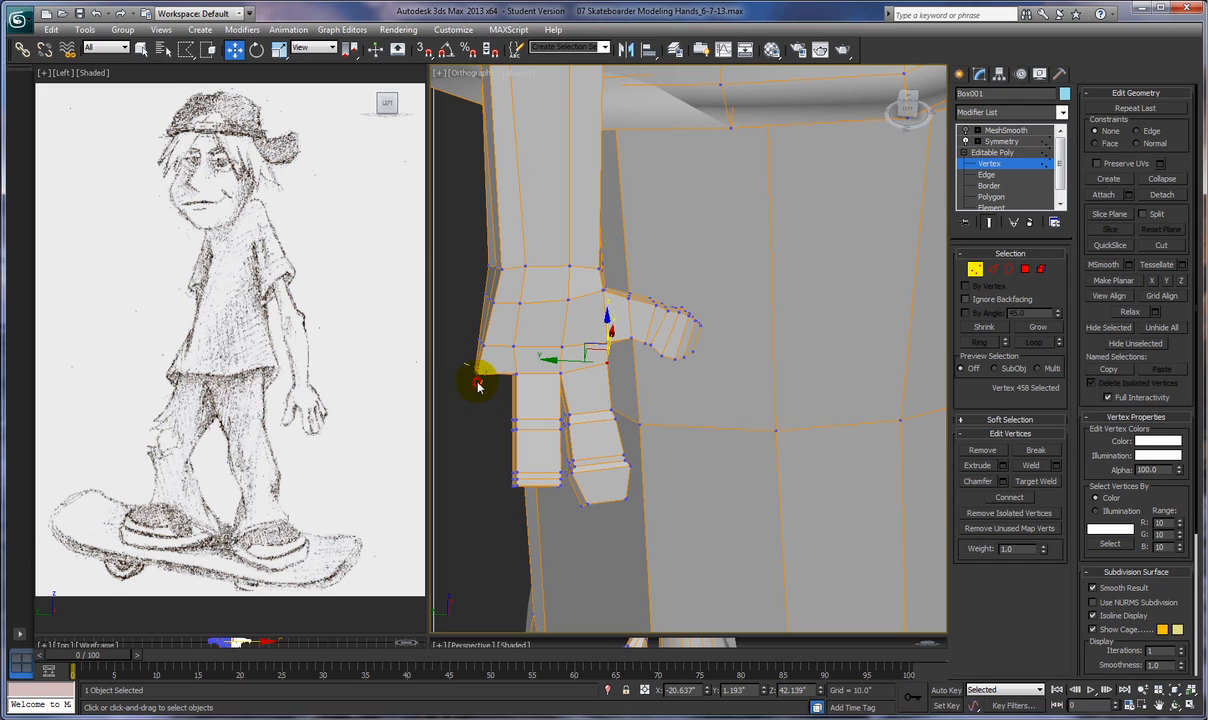
drag(465, 363, 470, 371)
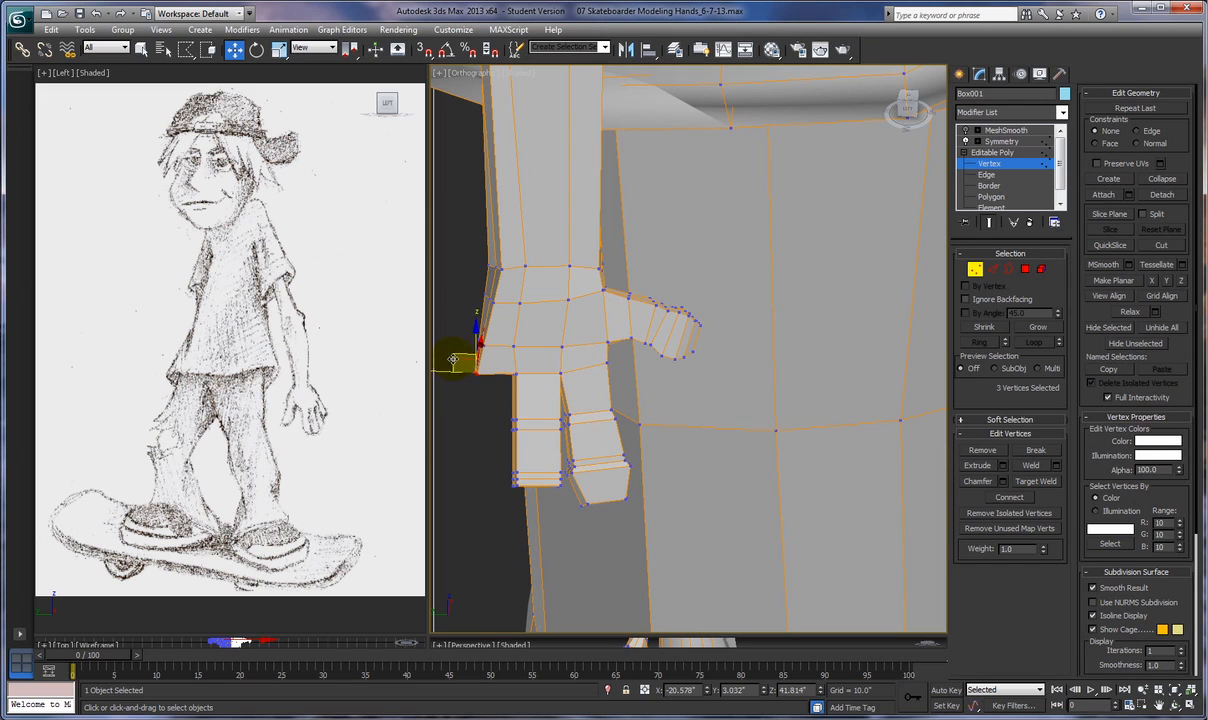
drag(453, 346, 453, 339)
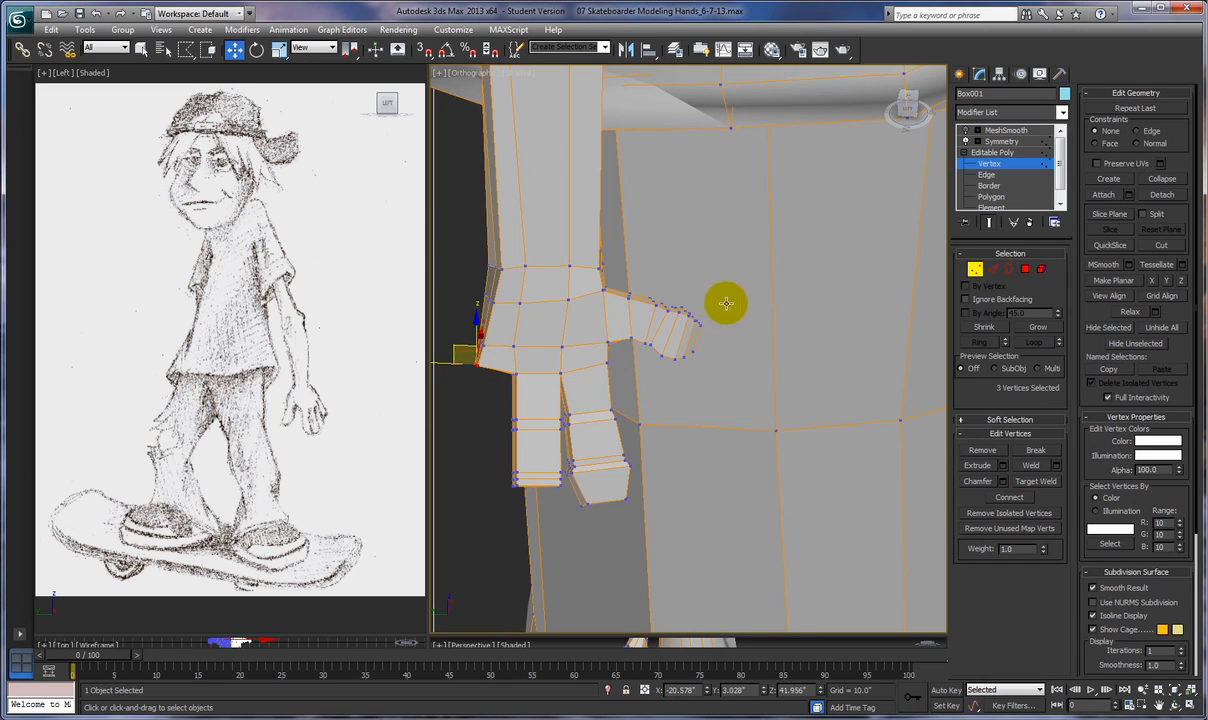
click(472, 407)
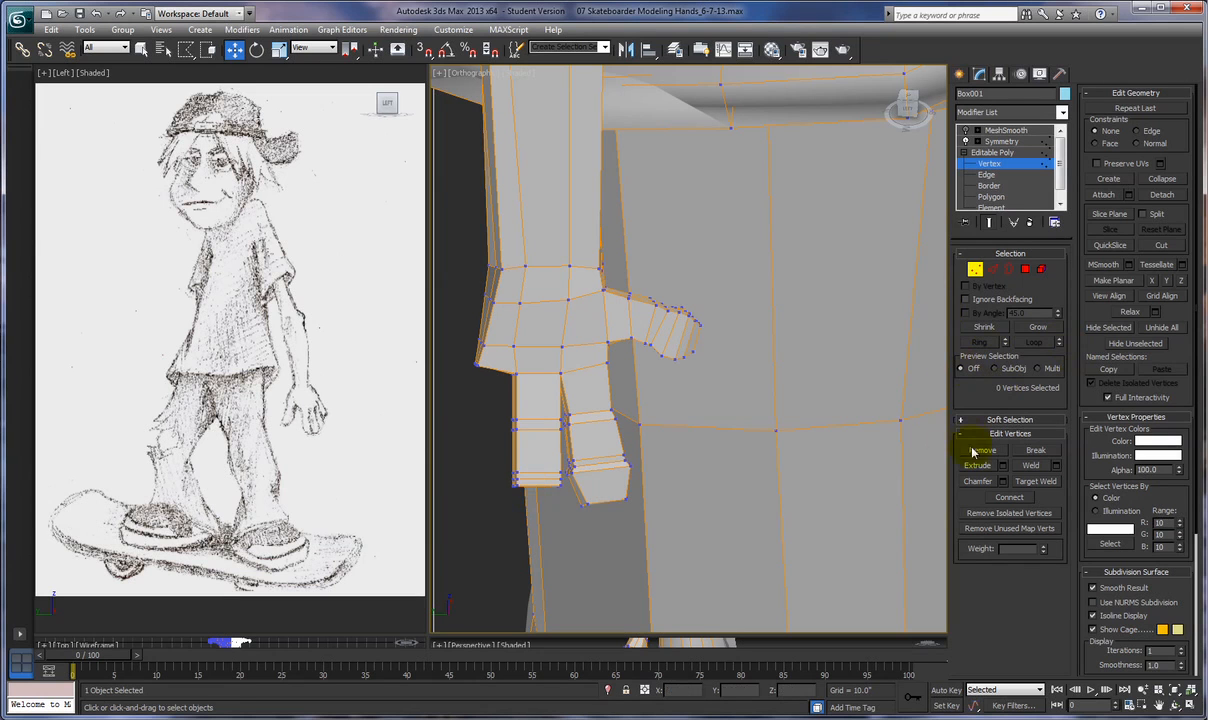
At Polygon level, extrude the middle finger's two end polygons by 0.504" to form the fingertip
alt+middle_drag(546, 475, 550, 464)
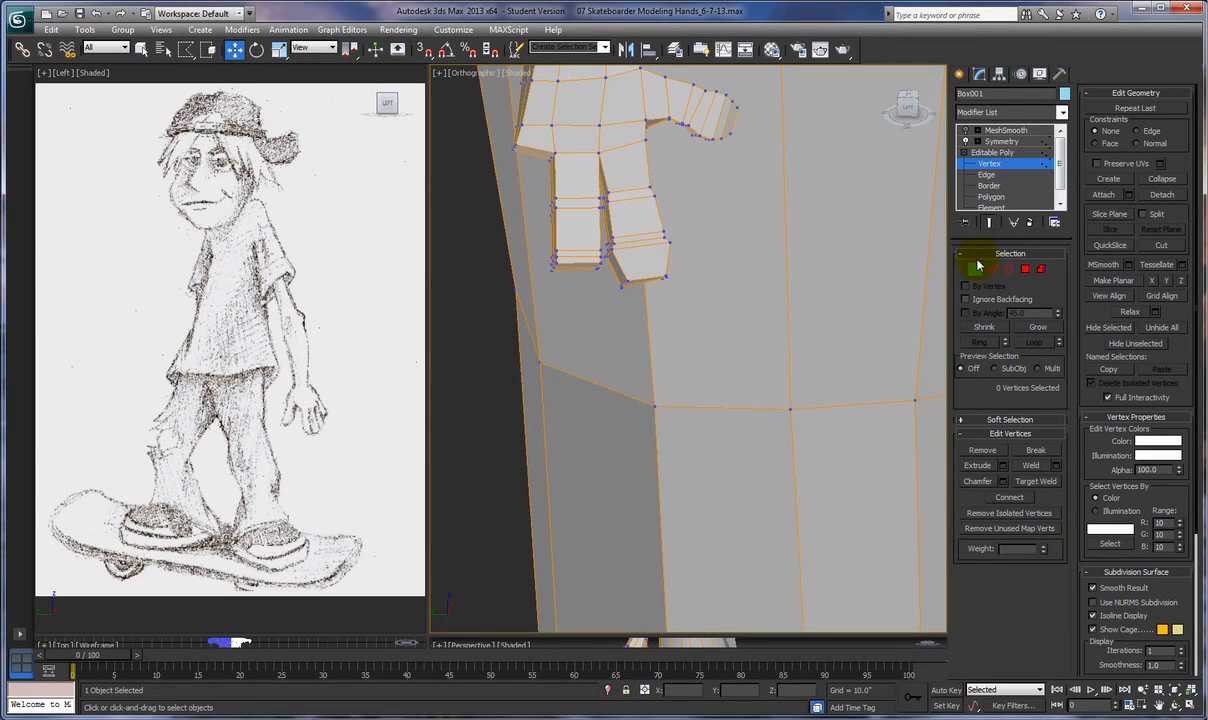
key(4)
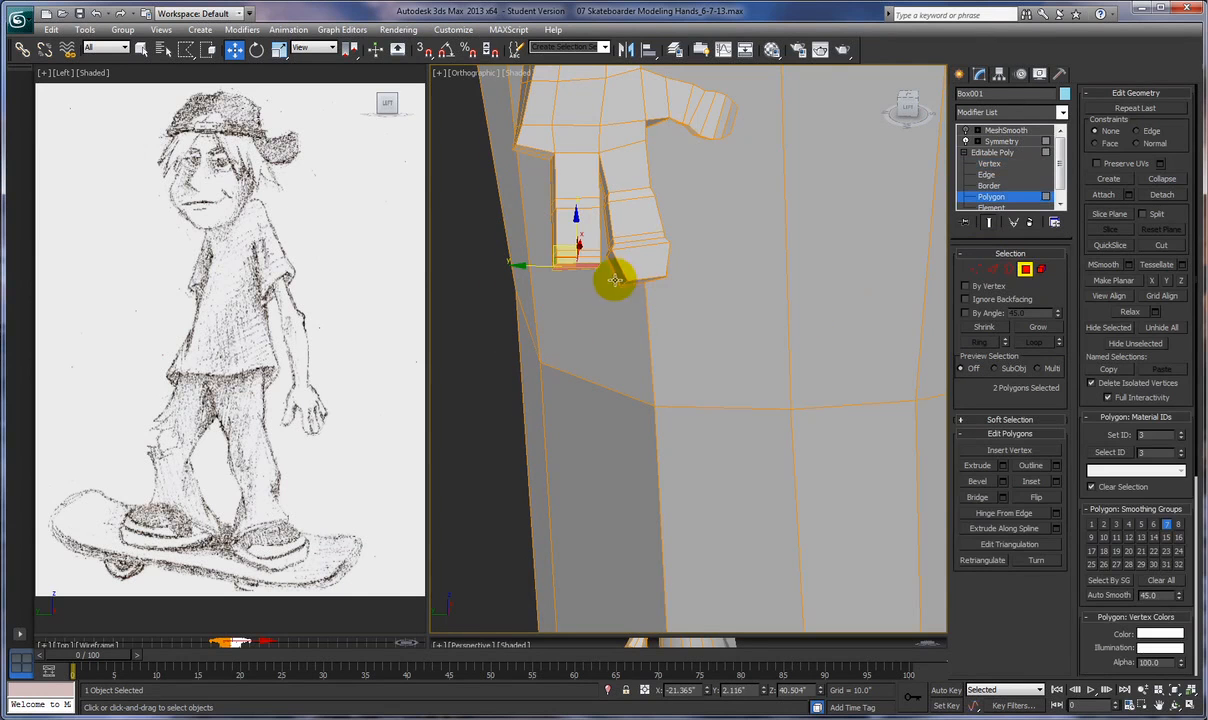
mouse_move(586, 342)
alt+middle_down()
mouse_move(574, 316)
mouse_move(588, 318)
alt+middle_up()
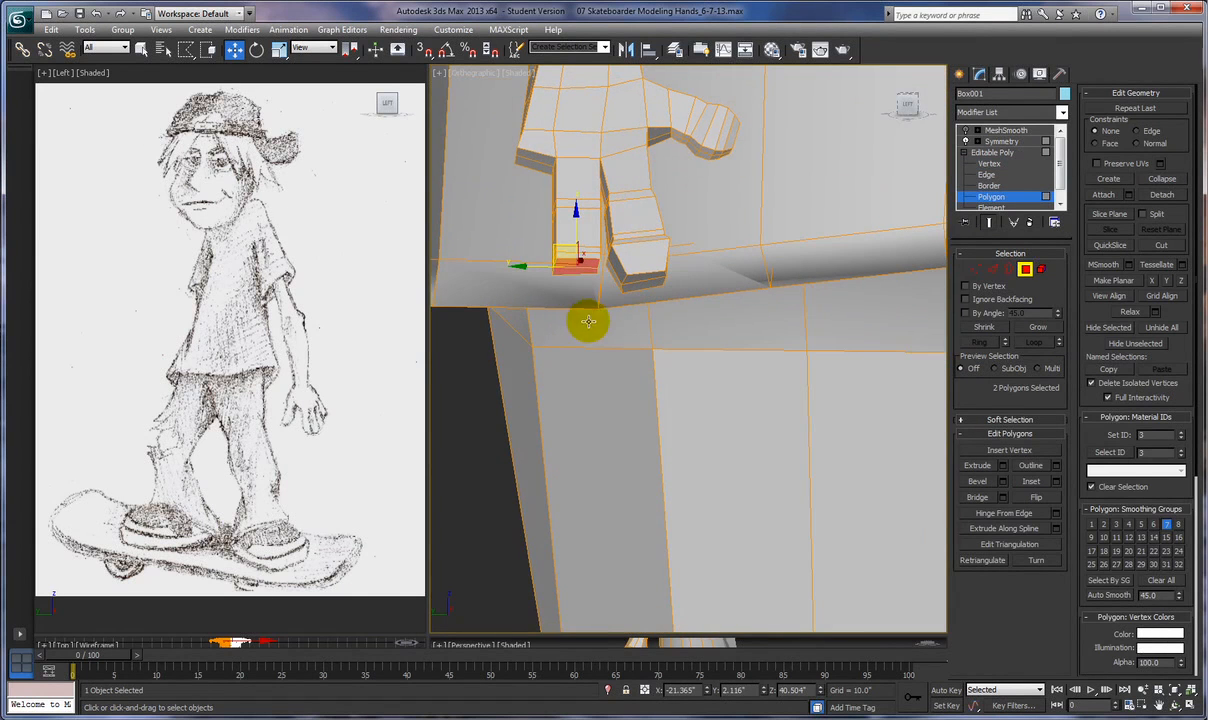
click(1003, 466)
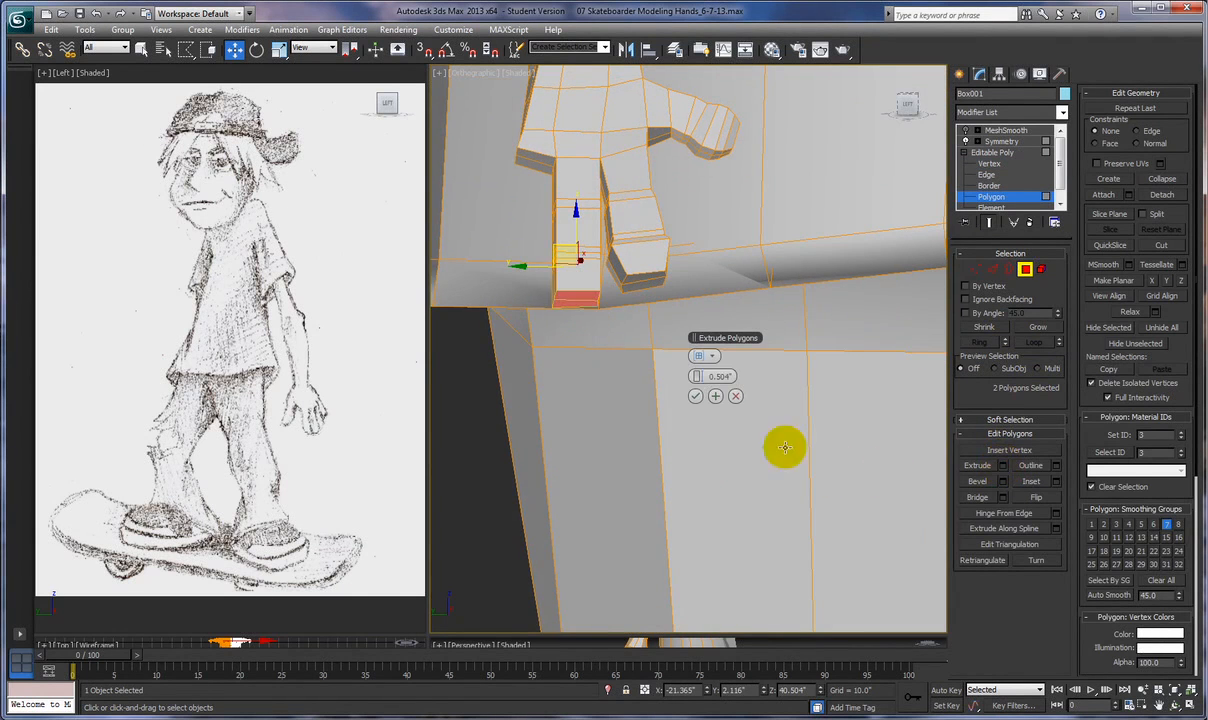
click(695, 397)
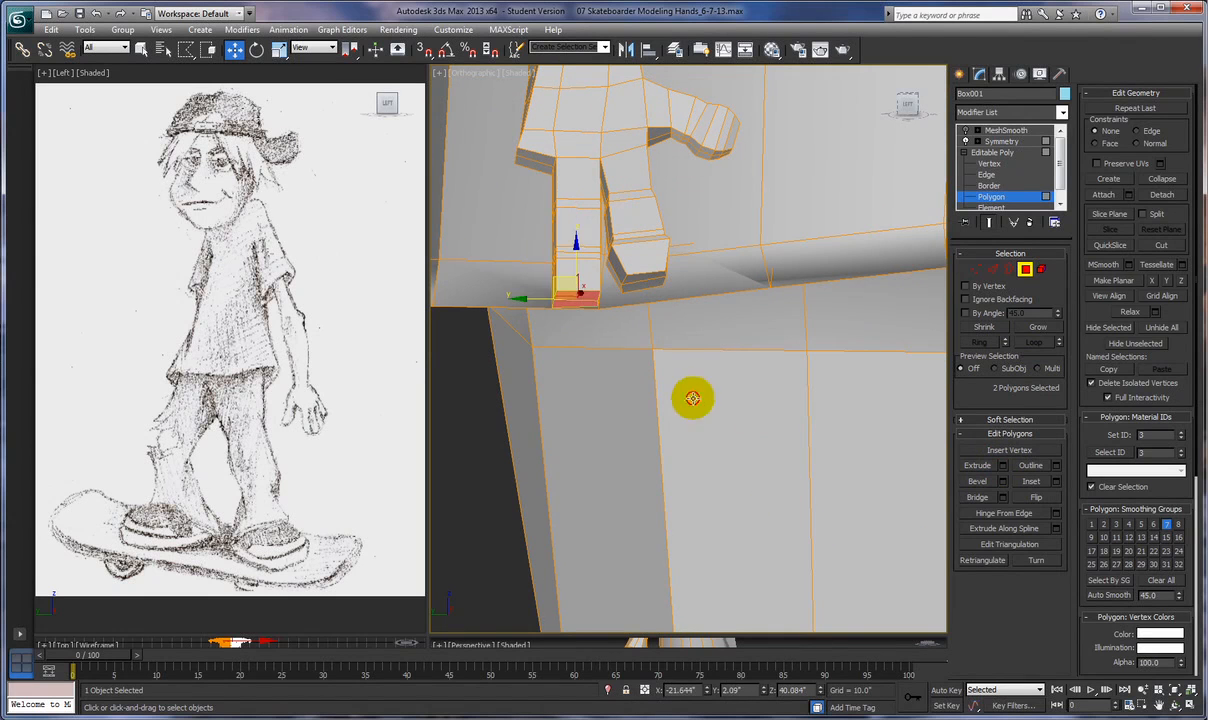
Extrude the two polygons at the palm's outer lower corner by 0.465" to start the last finger, undoing the extra extrusion
click(491, 261)
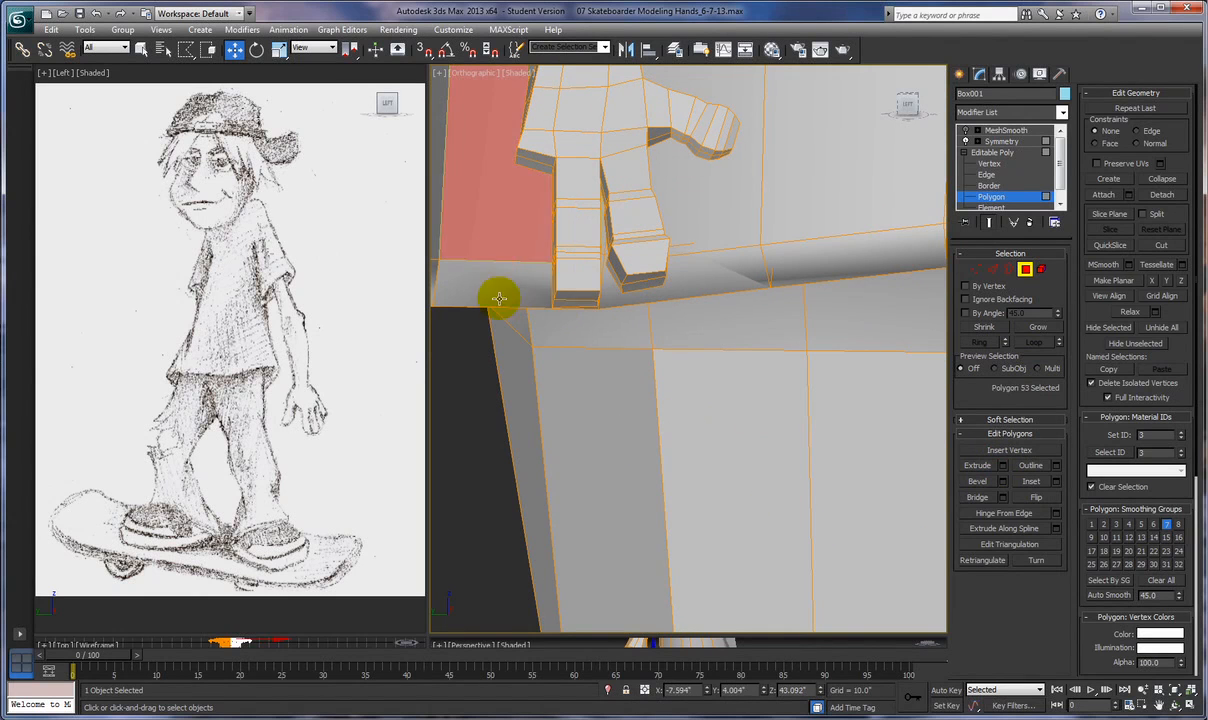
click(472, 399)
click(535, 163)
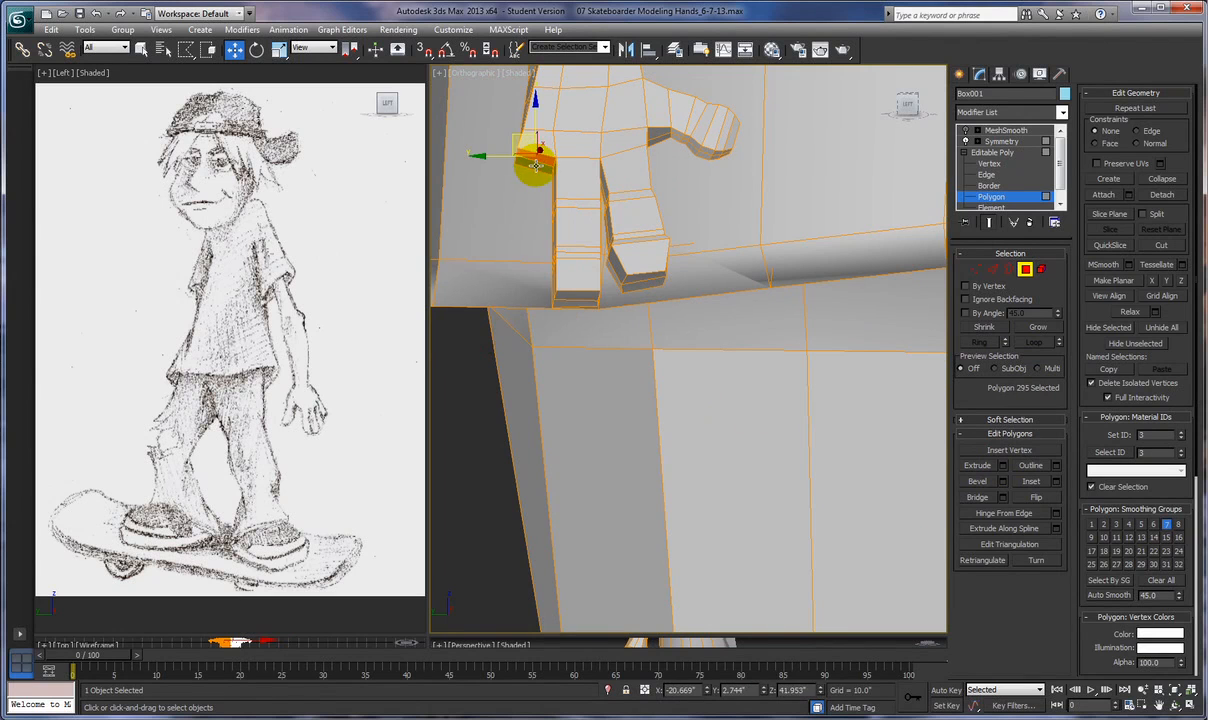
ctrl+click(536, 165)
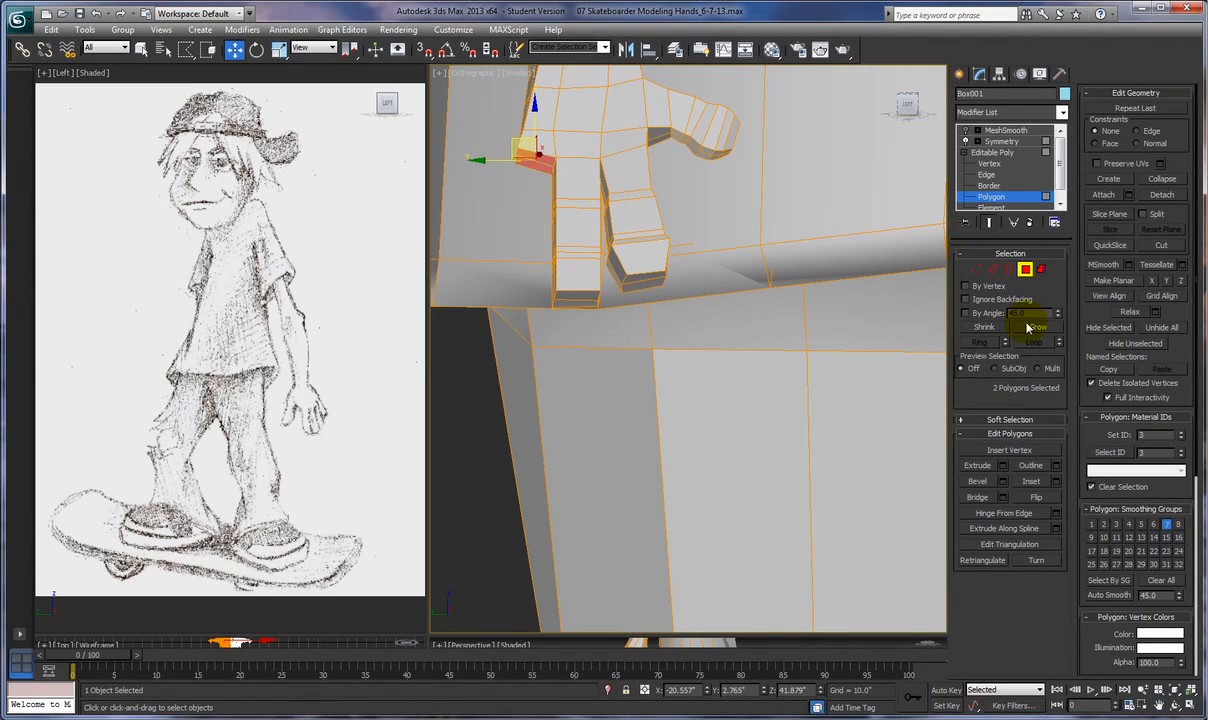
alt+middle_drag(832, 400, 763, 388)
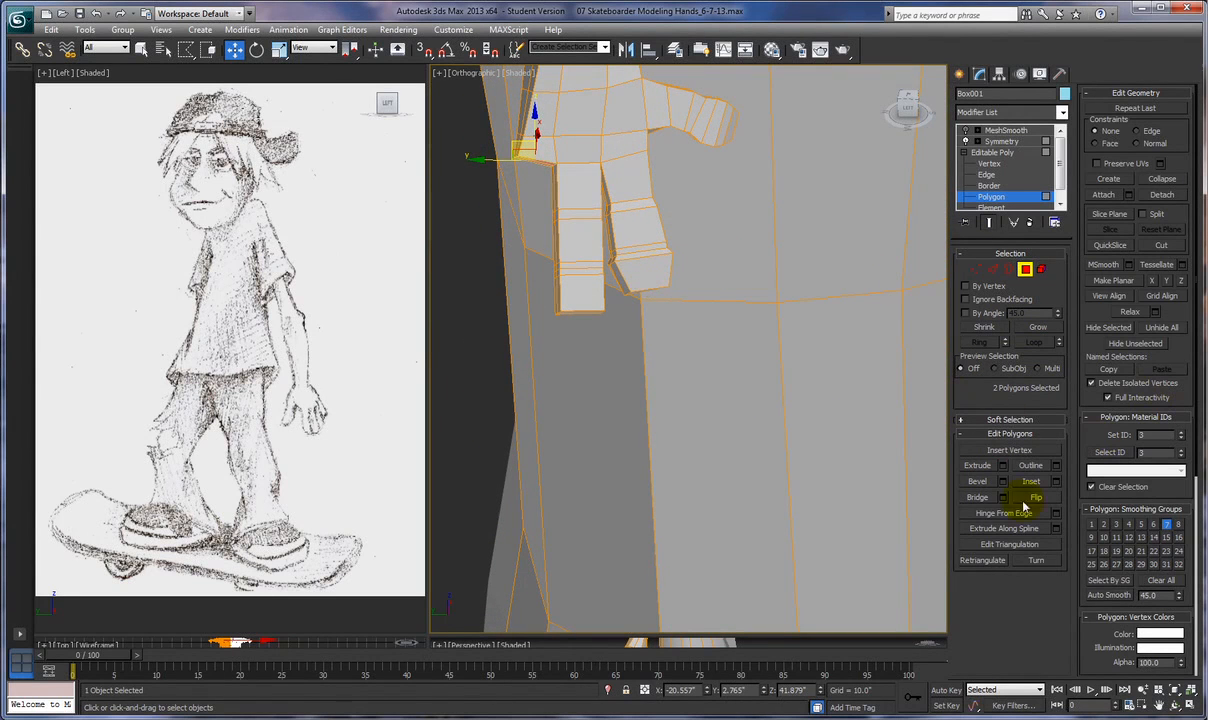
click(1003, 466)
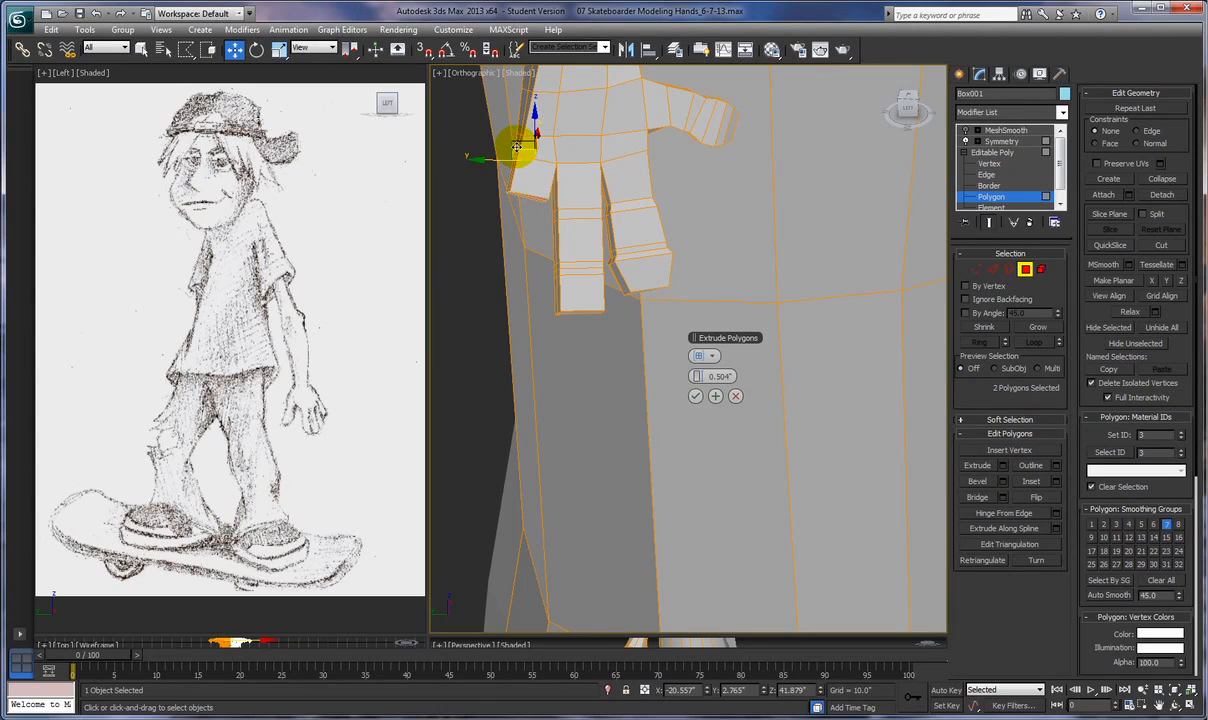
drag(516, 150, 534, 118)
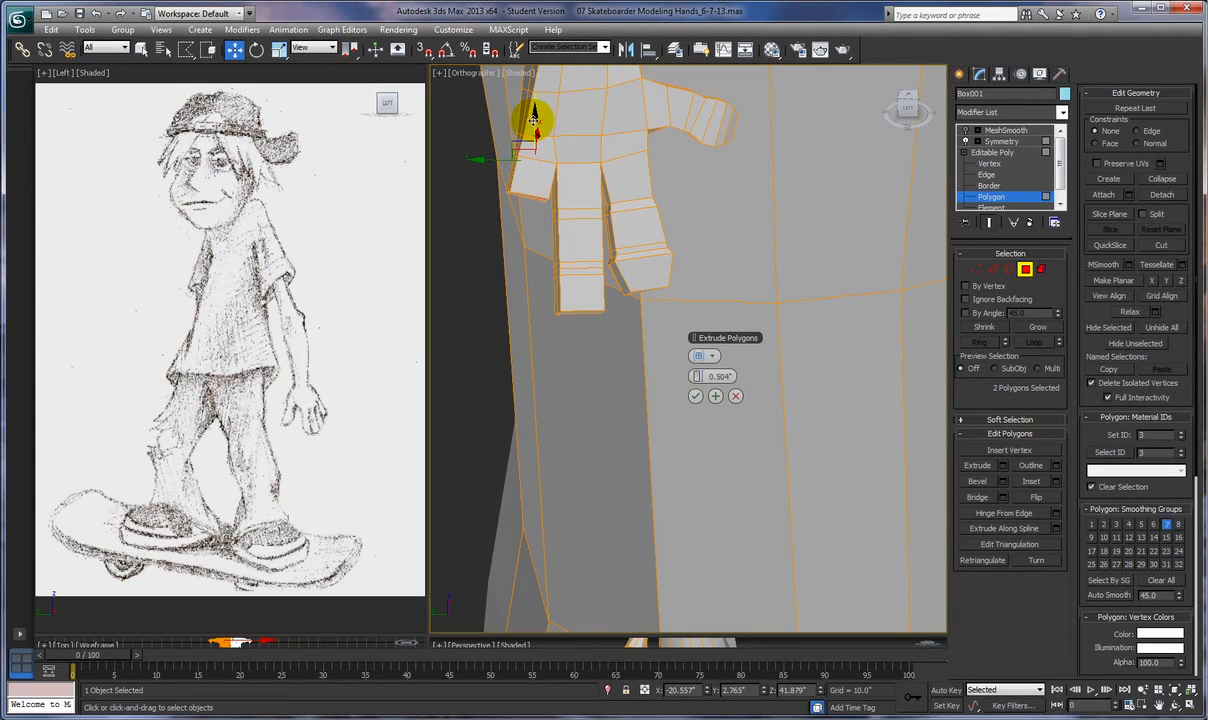
drag(696, 372, 687, 374)
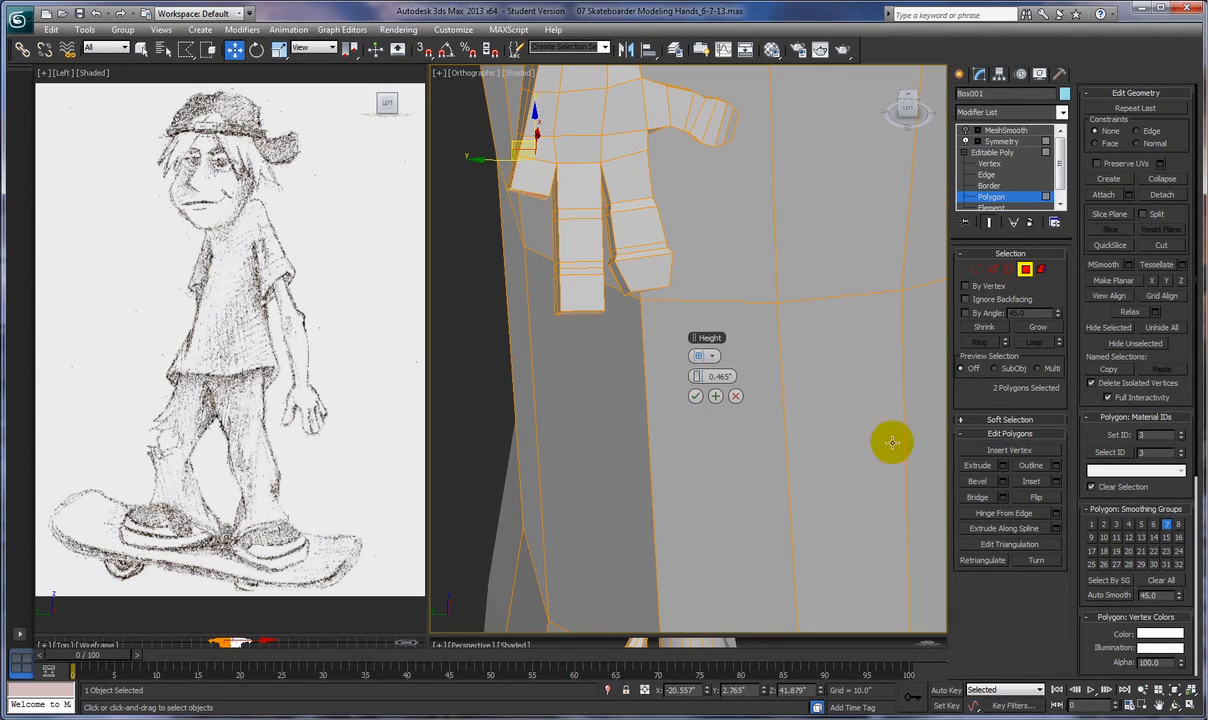
click(899, 391)
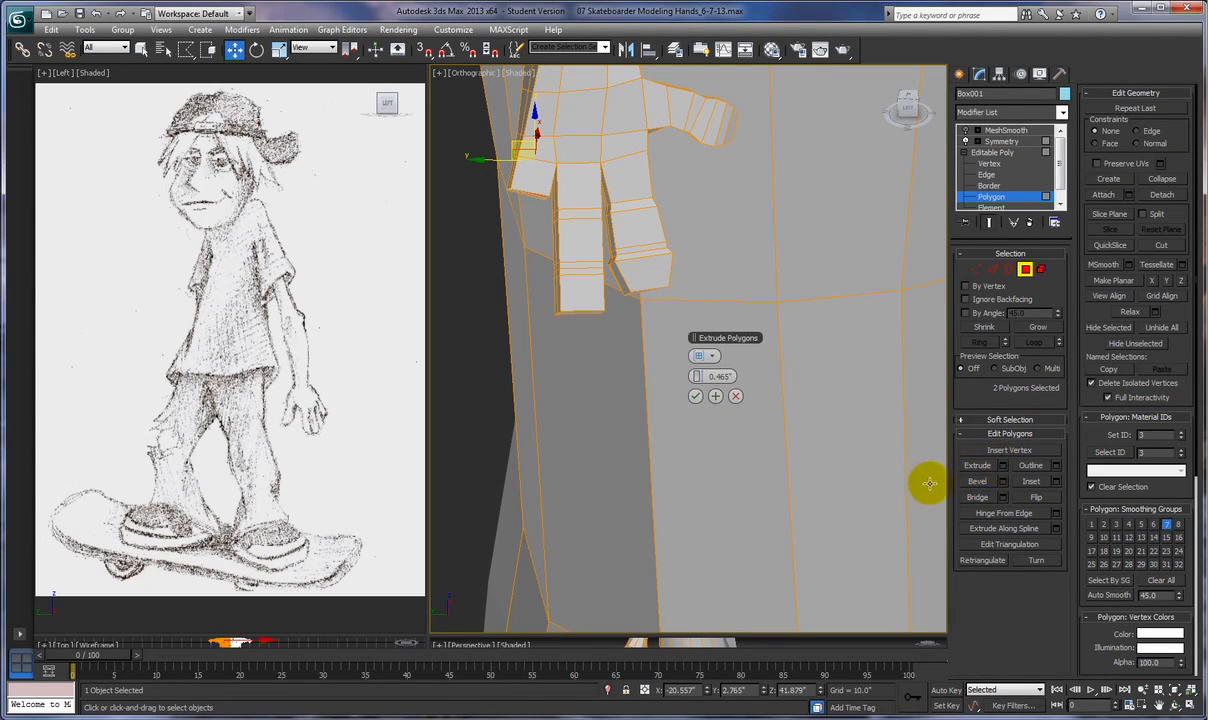
click(715, 396)
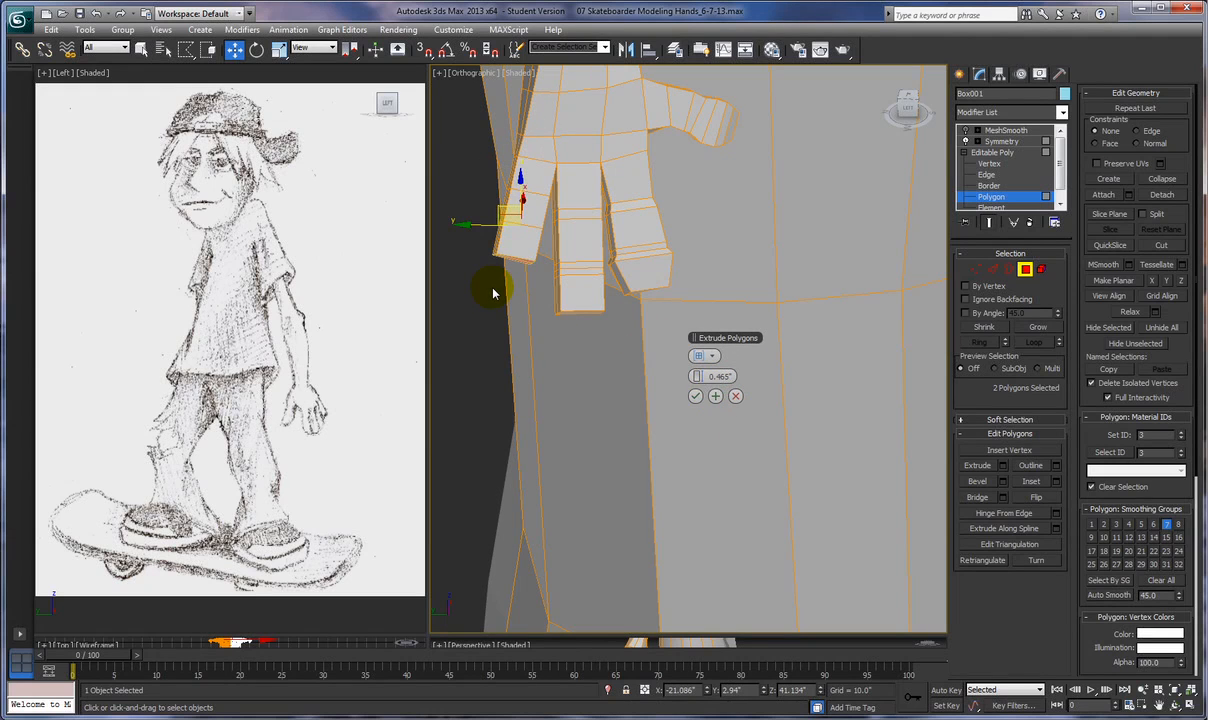
key(ctrl+z)
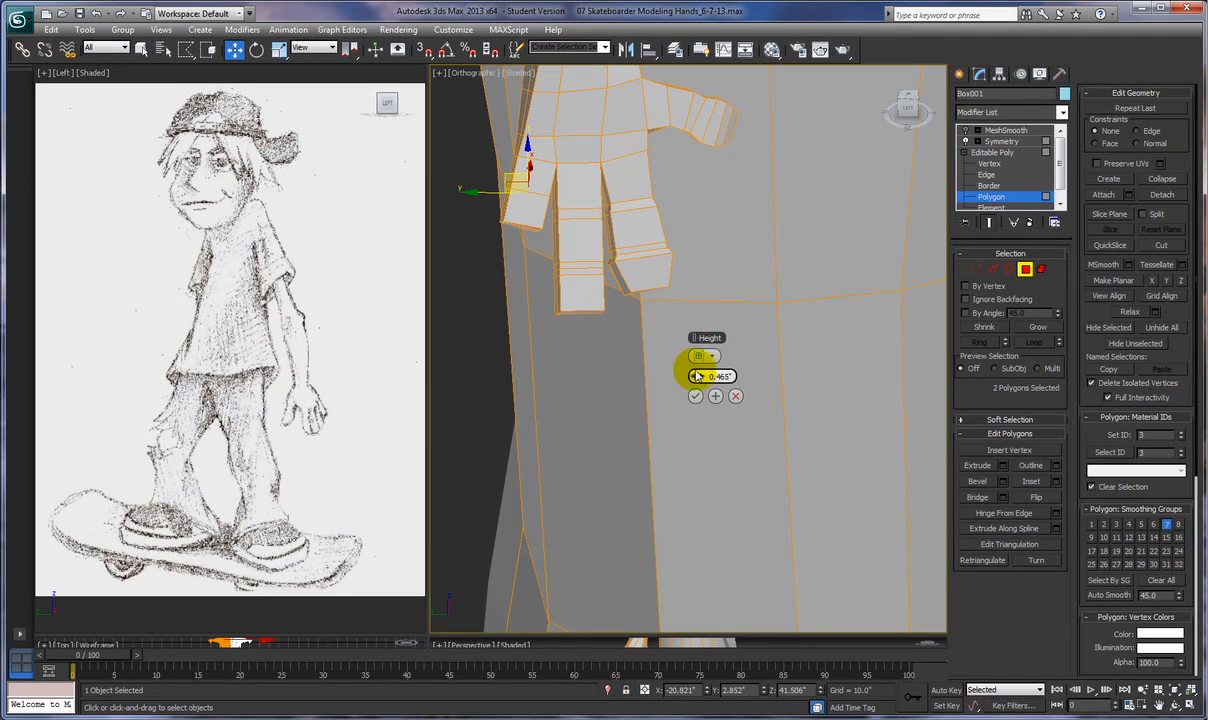
Extrude a 0.118" first-knuckle segment on the last finger, followed by a 0.484" segment
drag(698, 376, 671, 383)
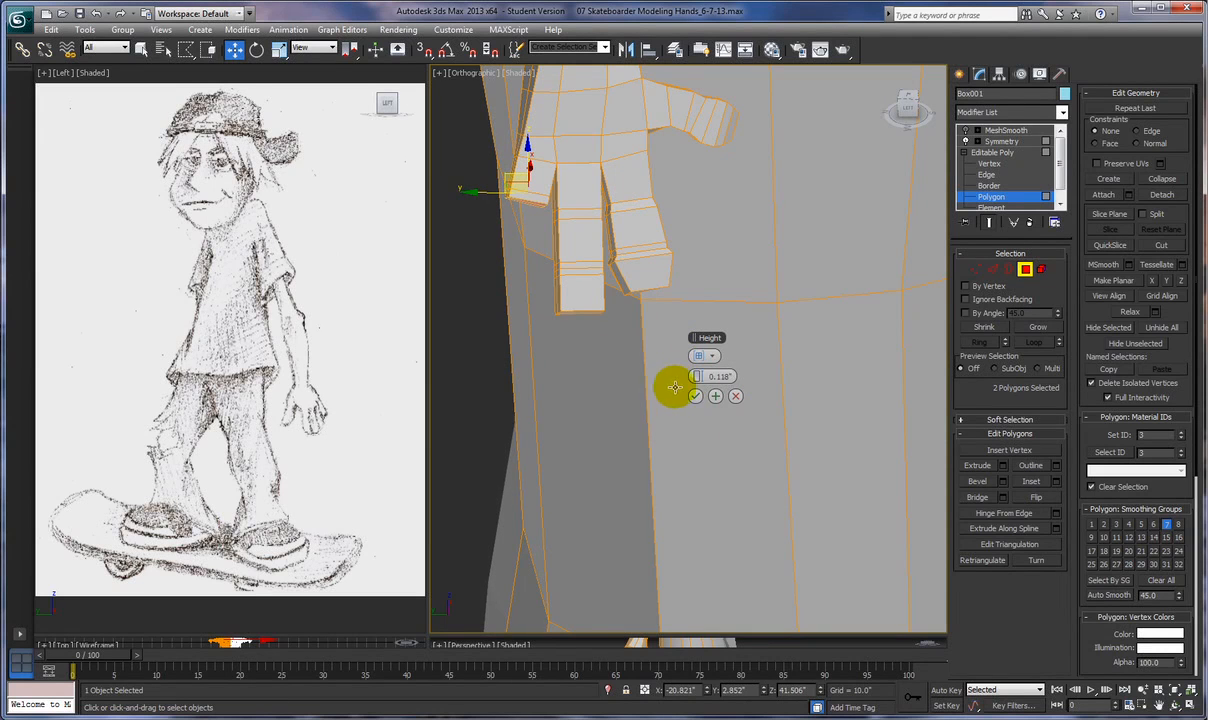
click(716, 397)
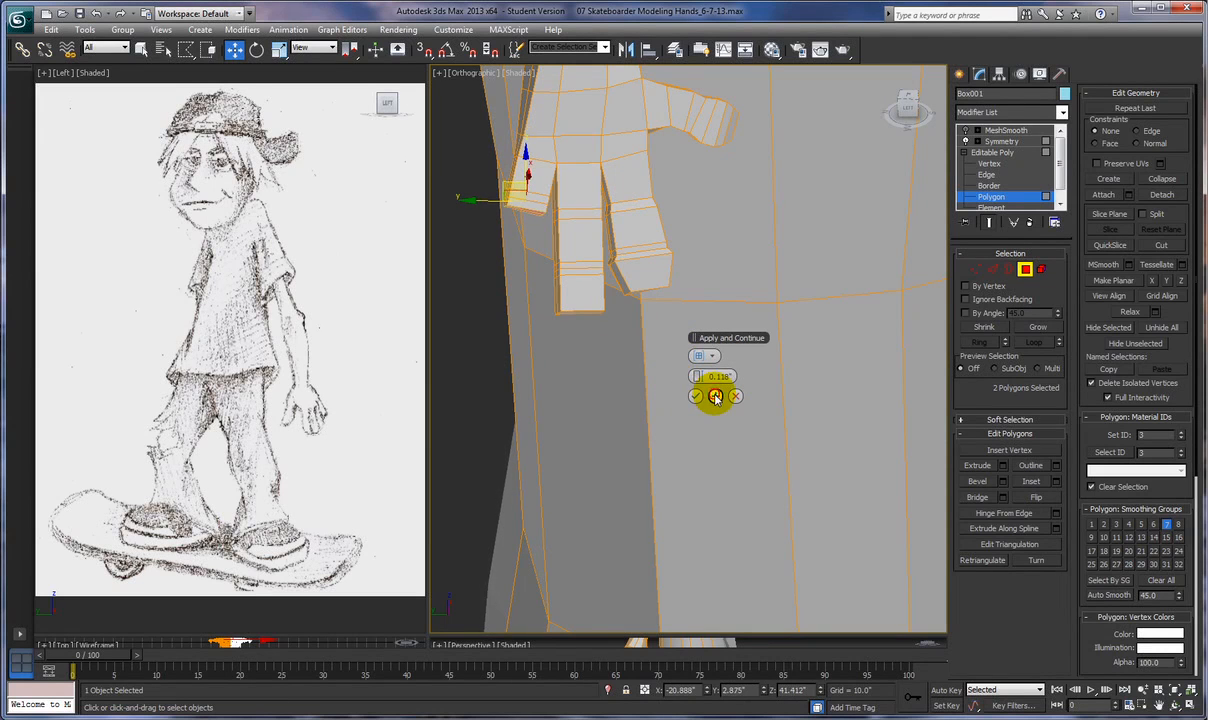
drag(697, 376, 715, 358)
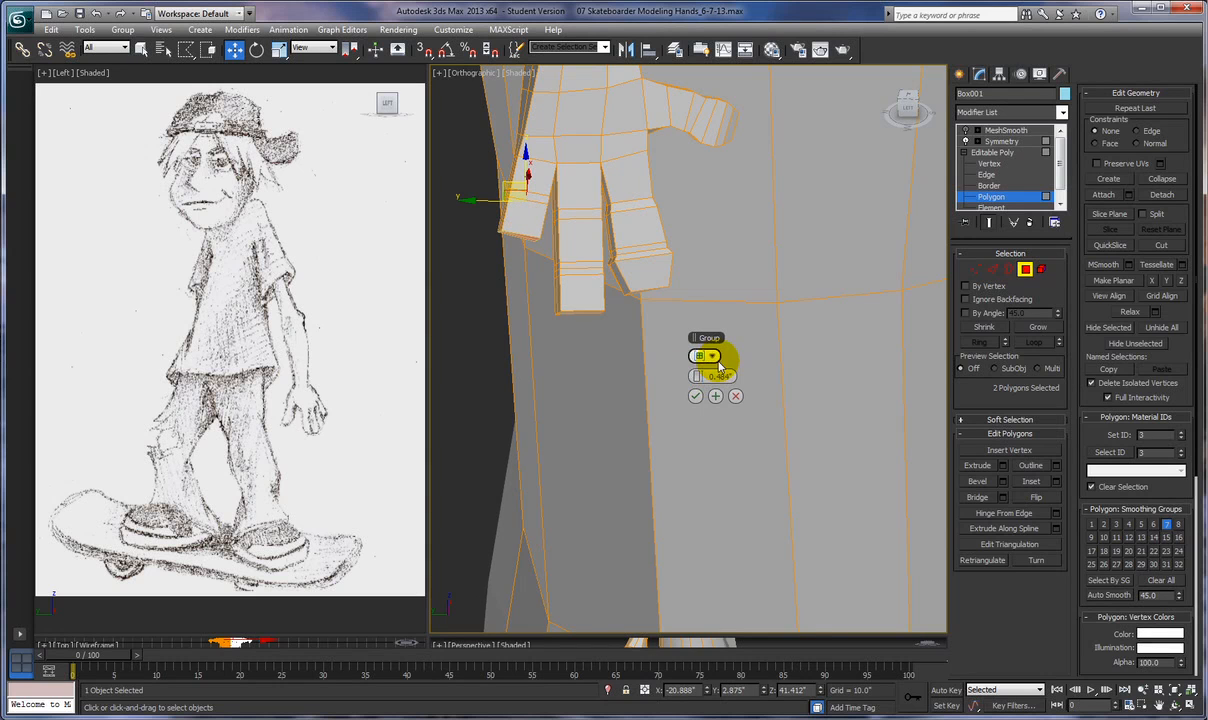
click(716, 397)
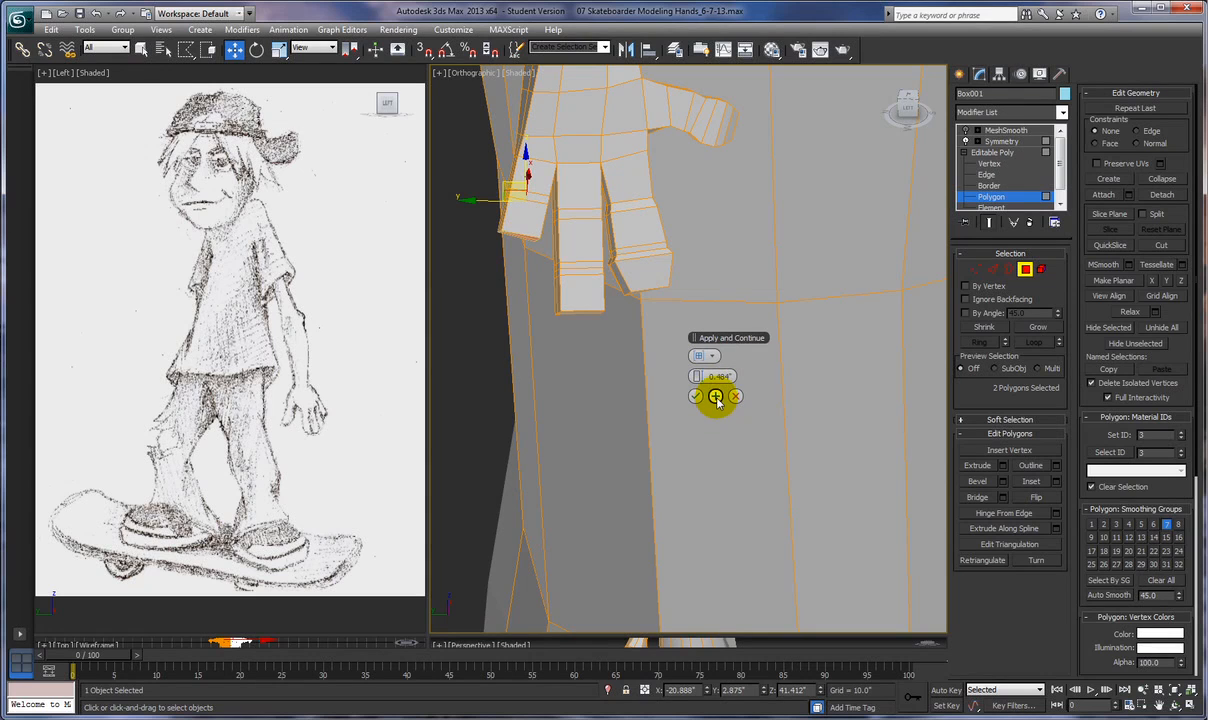
Extrude two 0.098" second-knuckle segments on the last finger and finish it with a 0.368" fingertip
drag(697, 376, 663, 381)
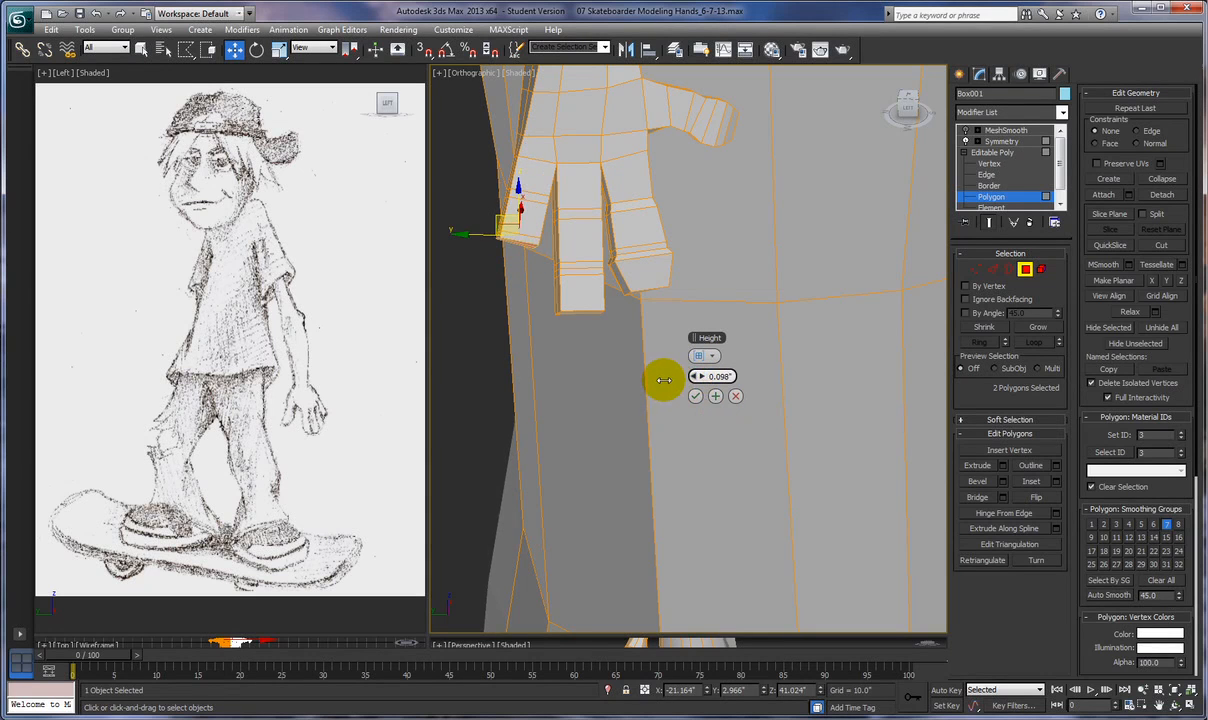
click(715, 397)
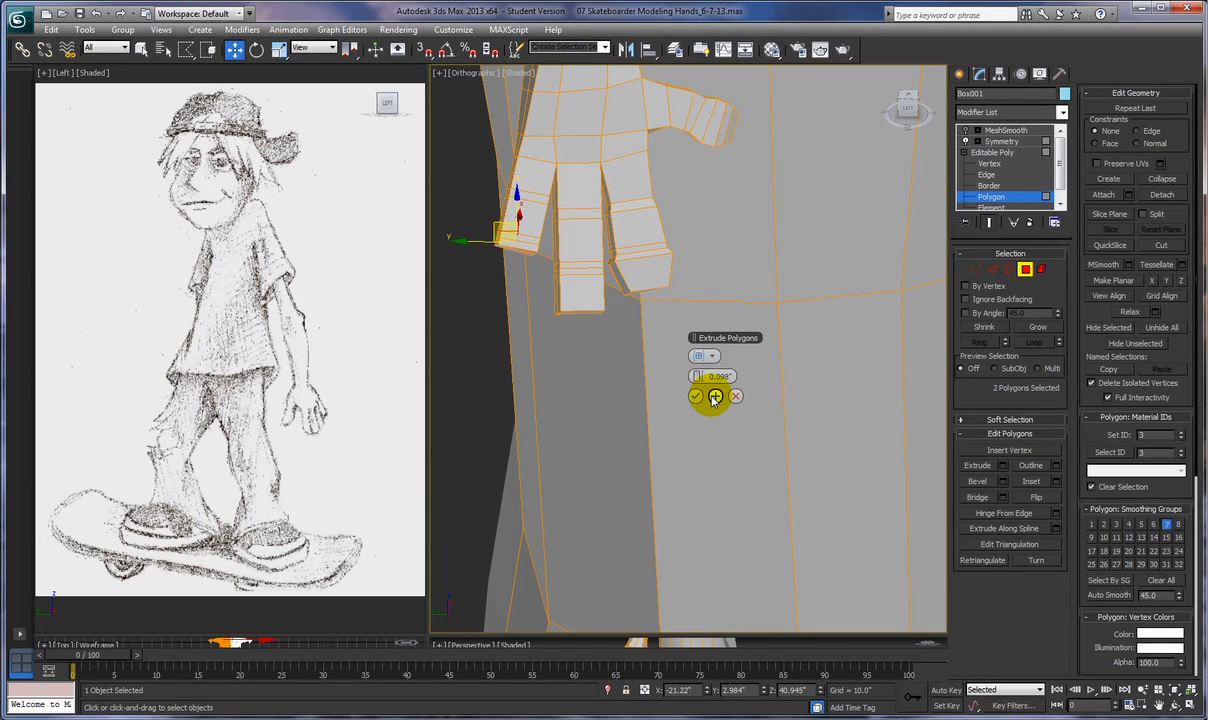
click(715, 397)
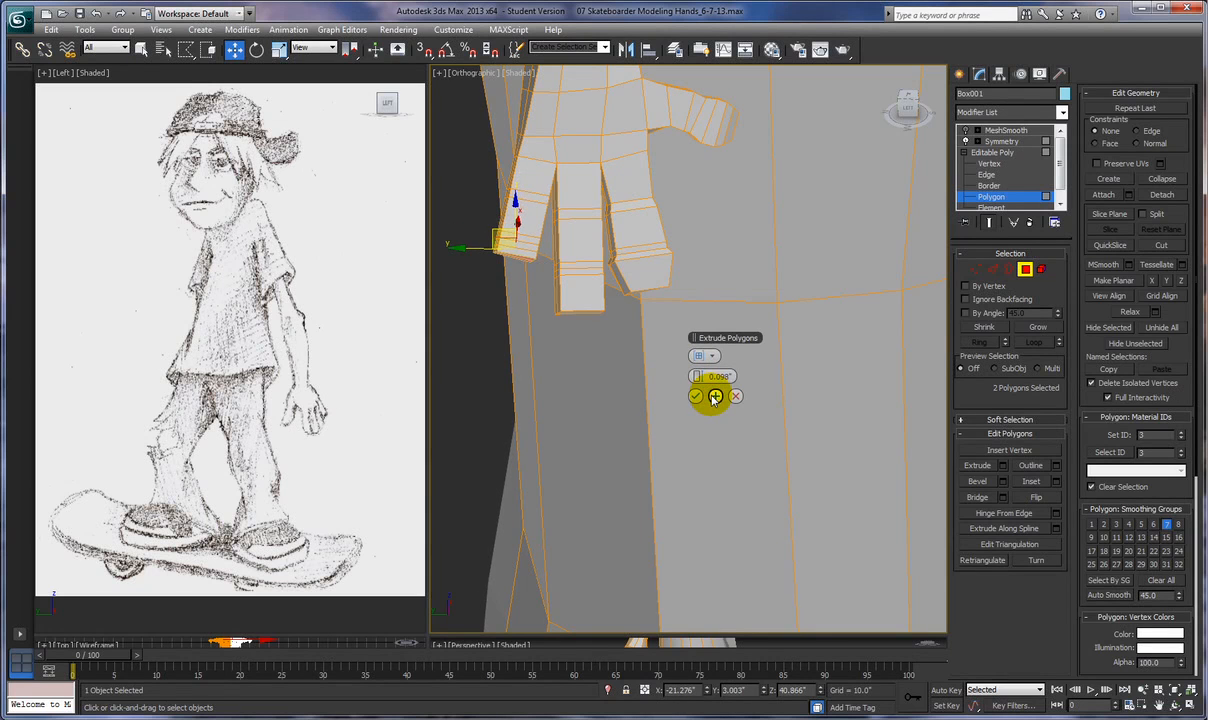
click(694, 379)
drag(697, 383, 706, 366)
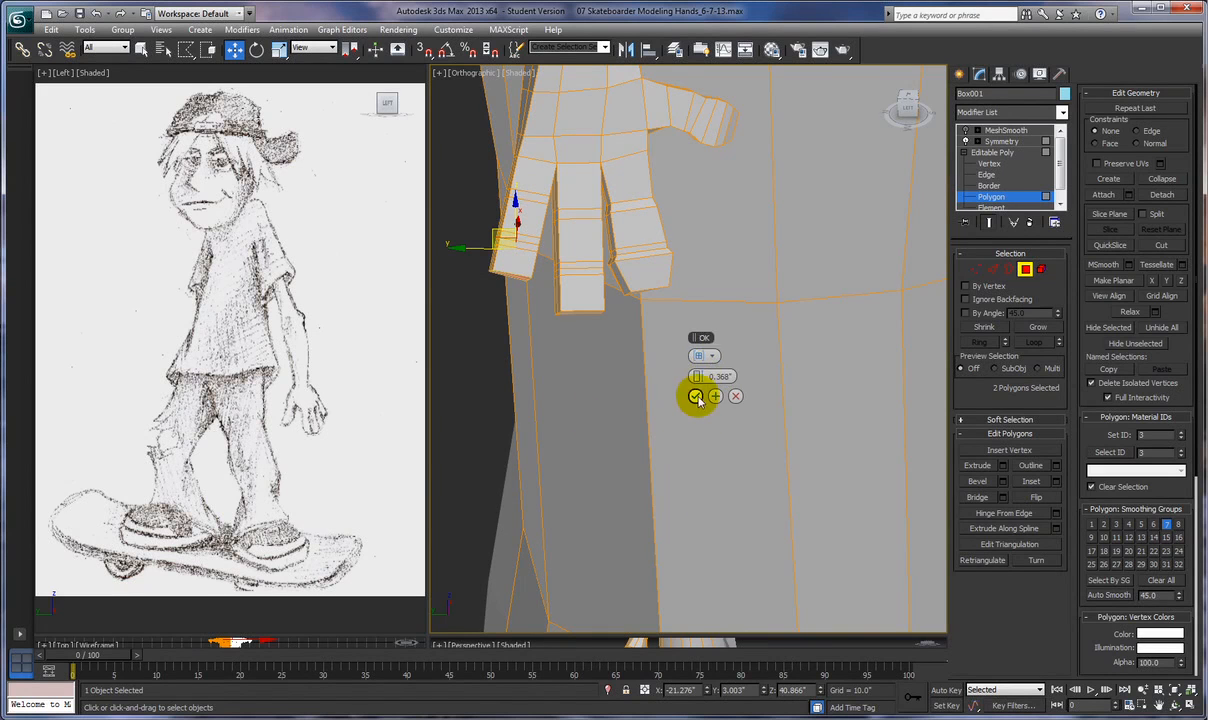
click(695, 396)
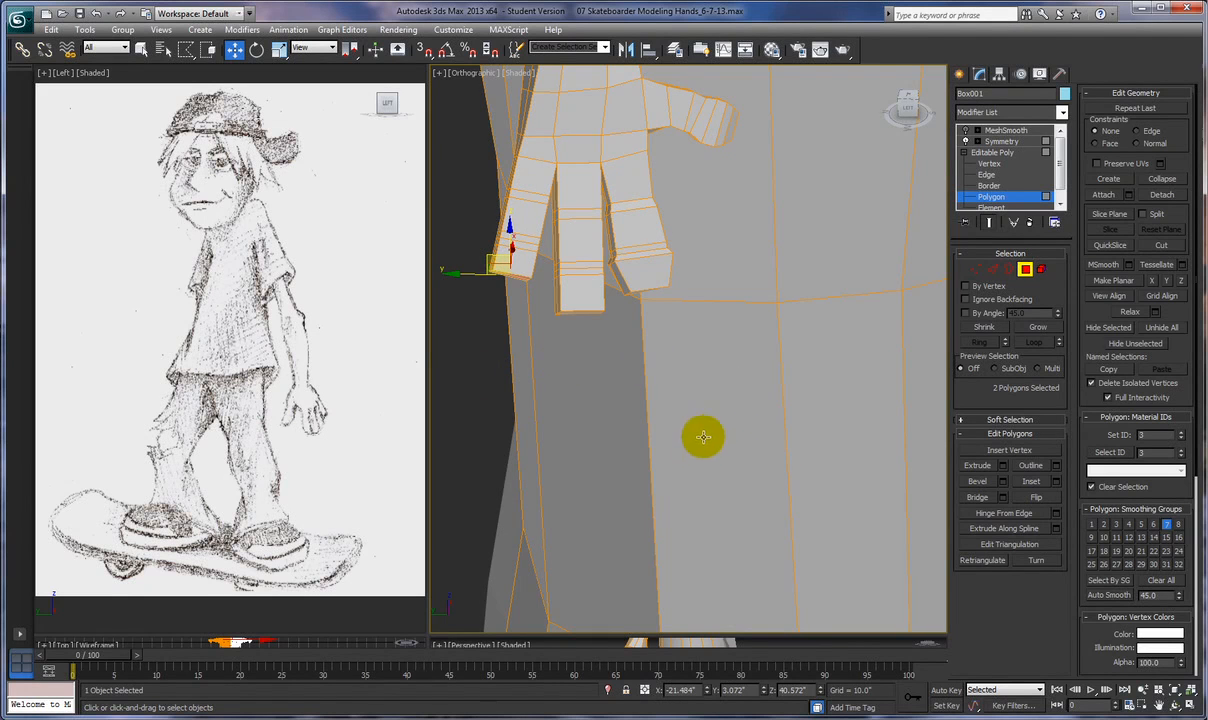
At Vertex level, uniformly scale up the lower vertex ring of the middle finger's first knuckle
key(1)
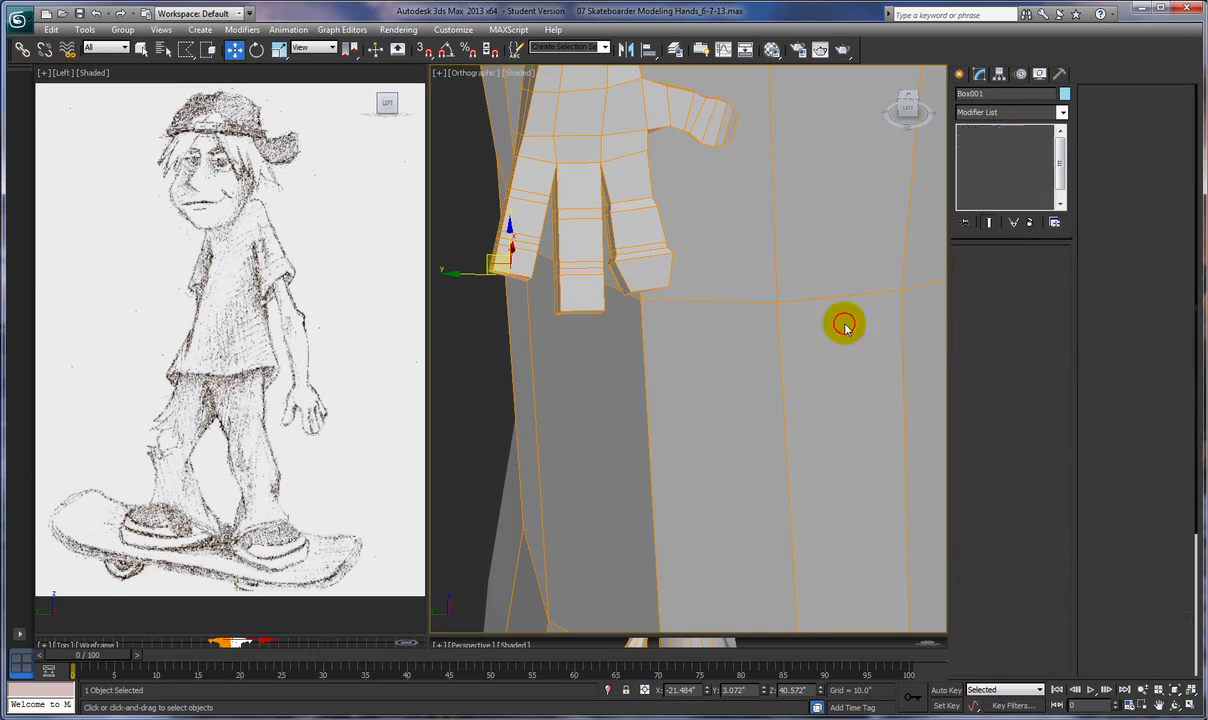
alt+middle_drag(663, 405, 770, 400)
ctrl+alt+middle_drag(797, 453, 791, 420)
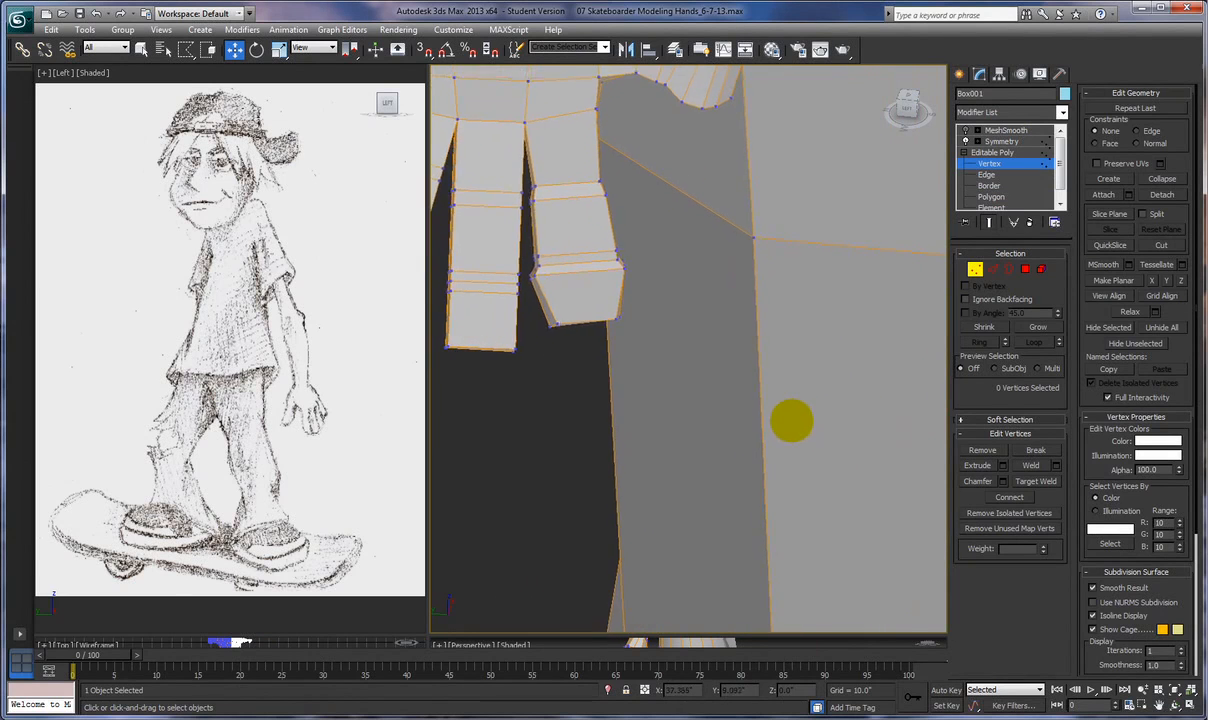
middle_drag(730, 454, 849, 458)
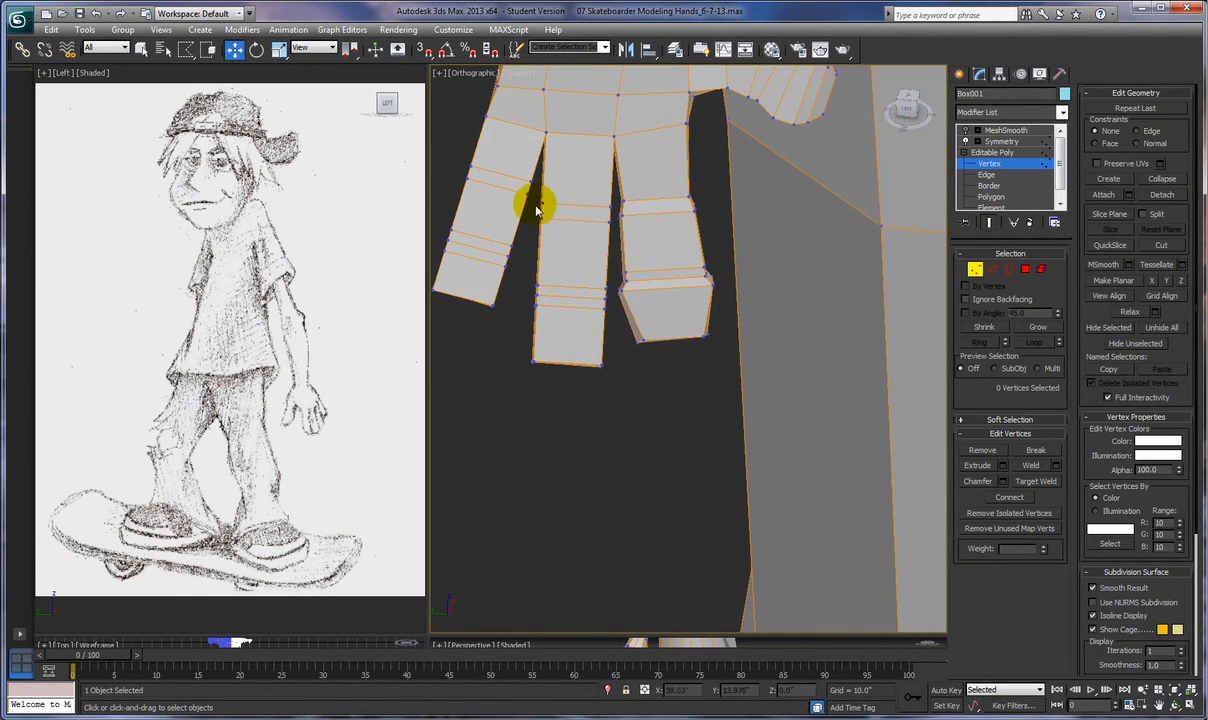
mouse_move(533, 213)
mouse_down()
mouse_move(617, 216)
mouse_move(586, 232)
mouse_move(537, 214)
mouse_up()
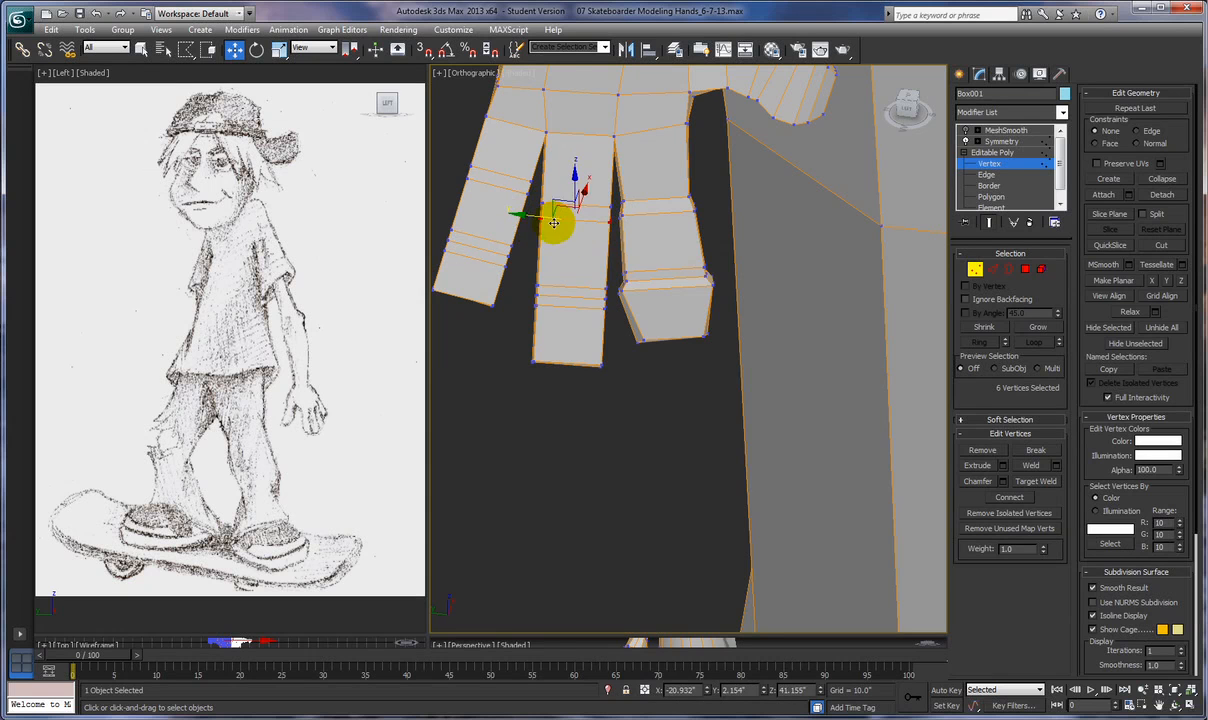
right_click(582, 258)
click(600, 281)
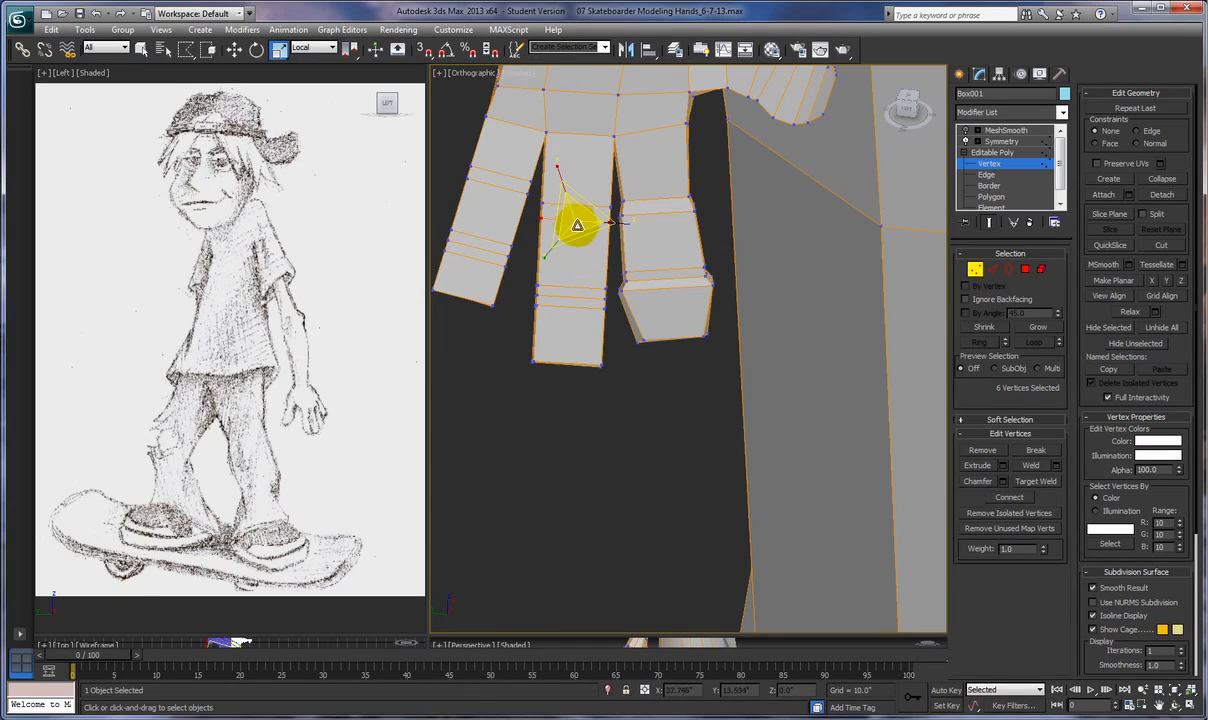
drag(575, 222, 570, 214)
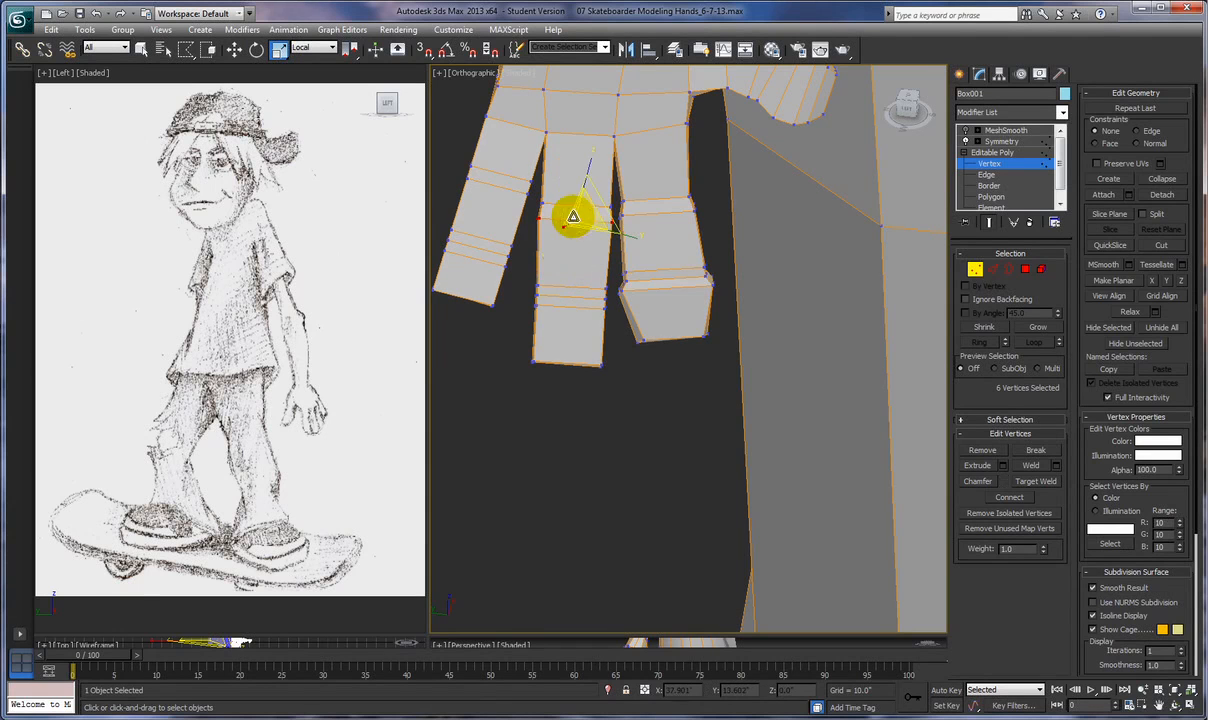
Select the 18 vertices of the middle finger's second knuckle and scale them uniformly to 109%
click(521, 276)
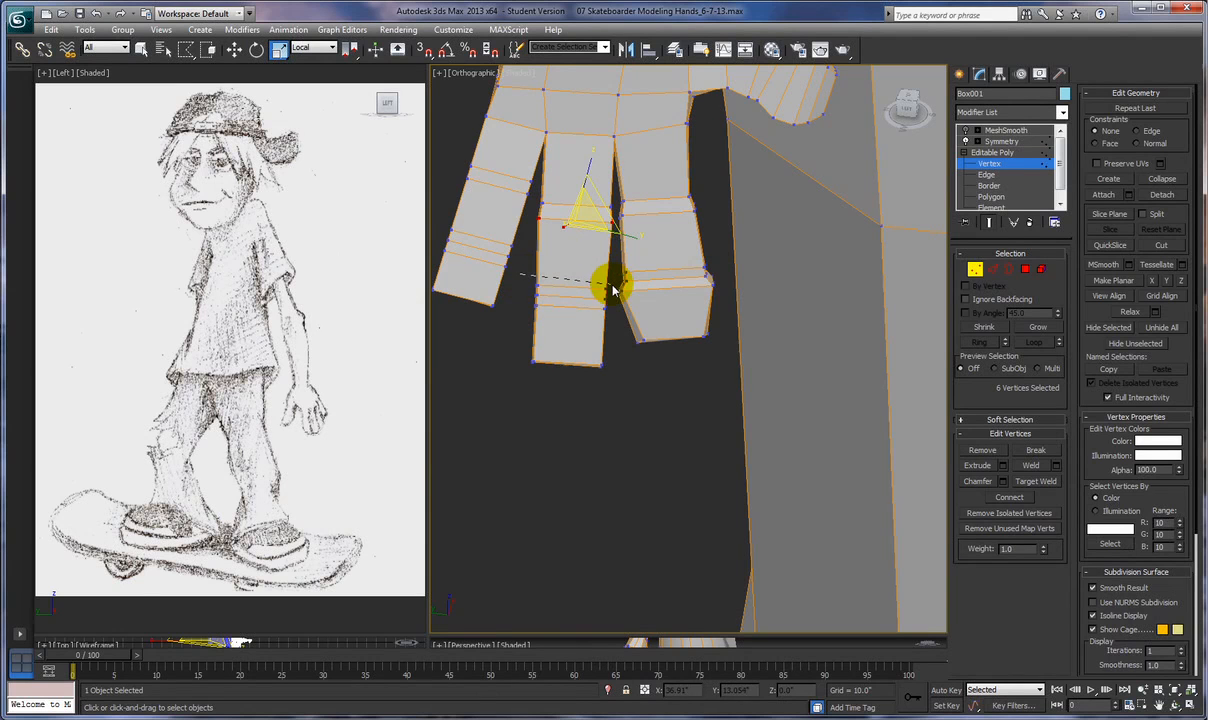
click(613, 286)
click(612, 314)
click(513, 310)
click(520, 276)
drag(568, 299, 568, 292)
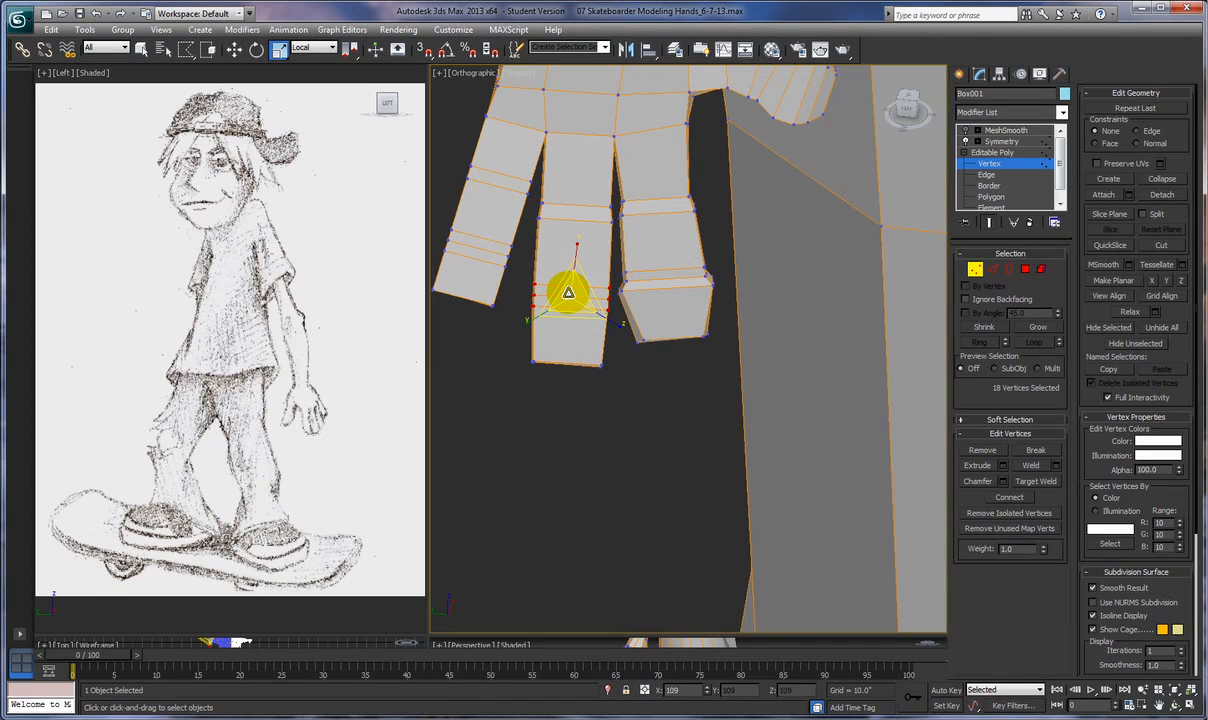
Scale the lowest vertex ring of the middle finger's second knuckle to 114% and taper the fingertip by scaling down its end vertices
click(523, 313)
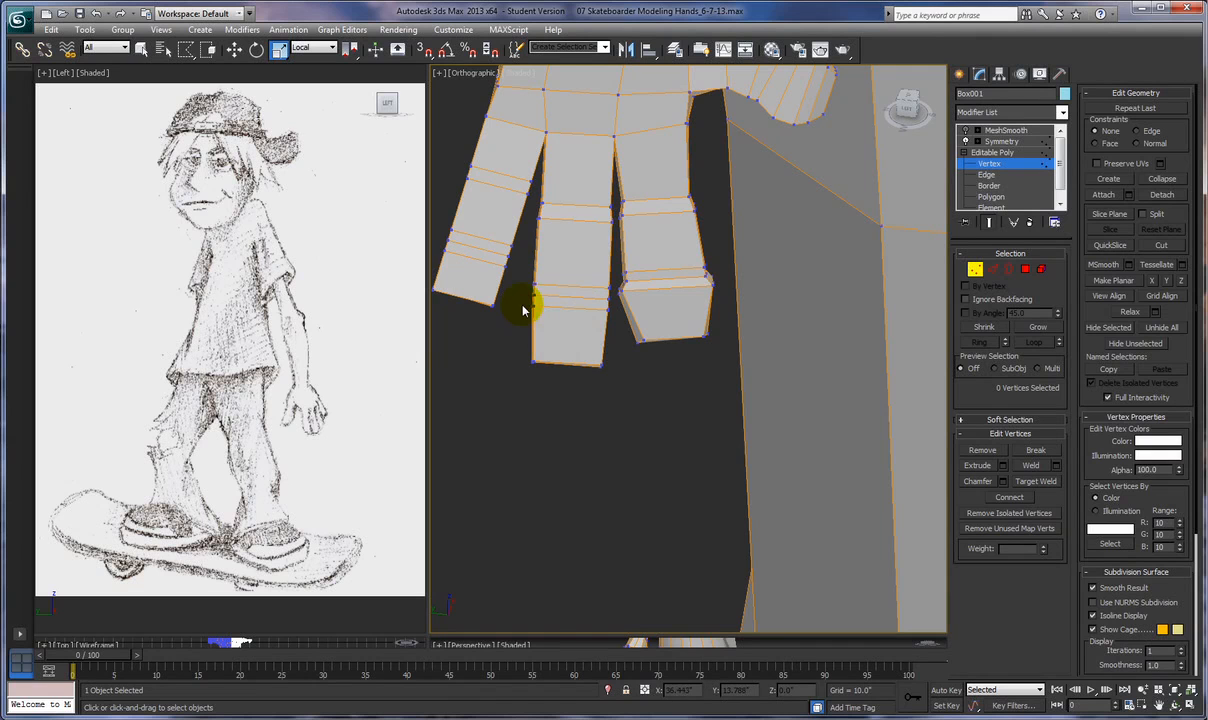
mouse_move(523, 302)
mouse_down()
mouse_move(609, 319)
mouse_move(520, 317)
mouse_move(520, 302)
mouse_move(564, 308)
mouse_up()
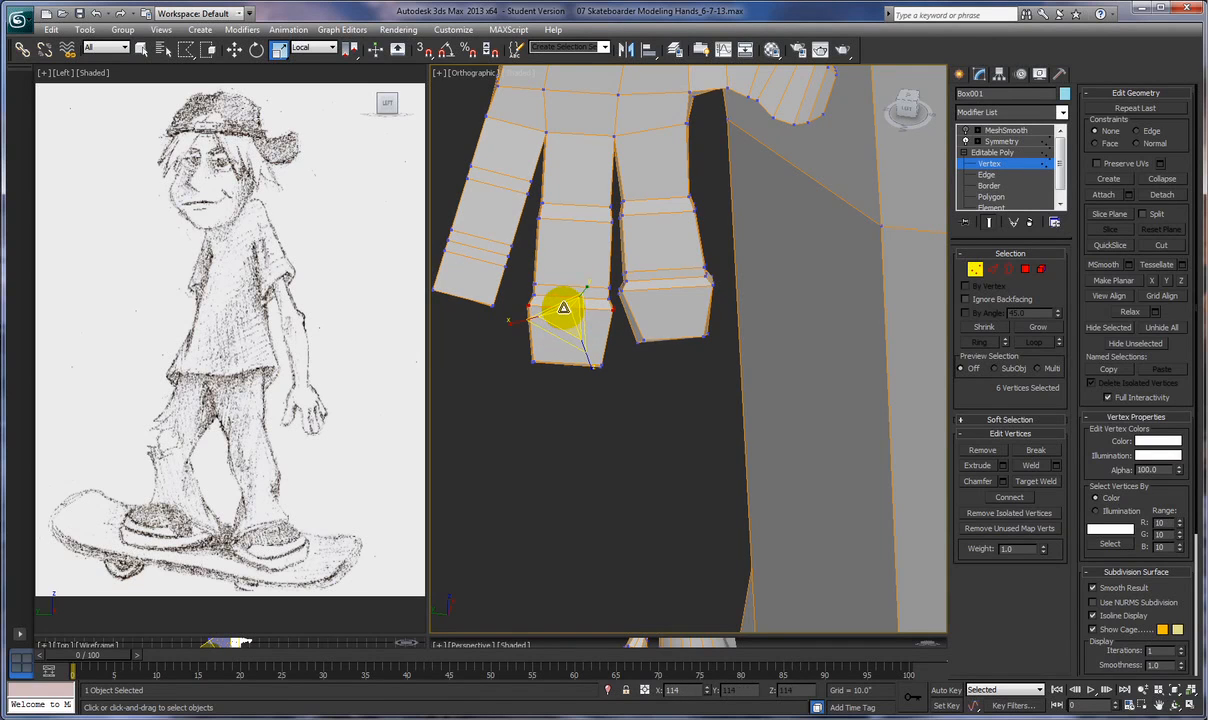
mouse_move(515, 349)
mouse_down()
mouse_move(561, 345)
mouse_move(621, 370)
mouse_move(527, 380)
mouse_move(517, 350)
mouse_up()
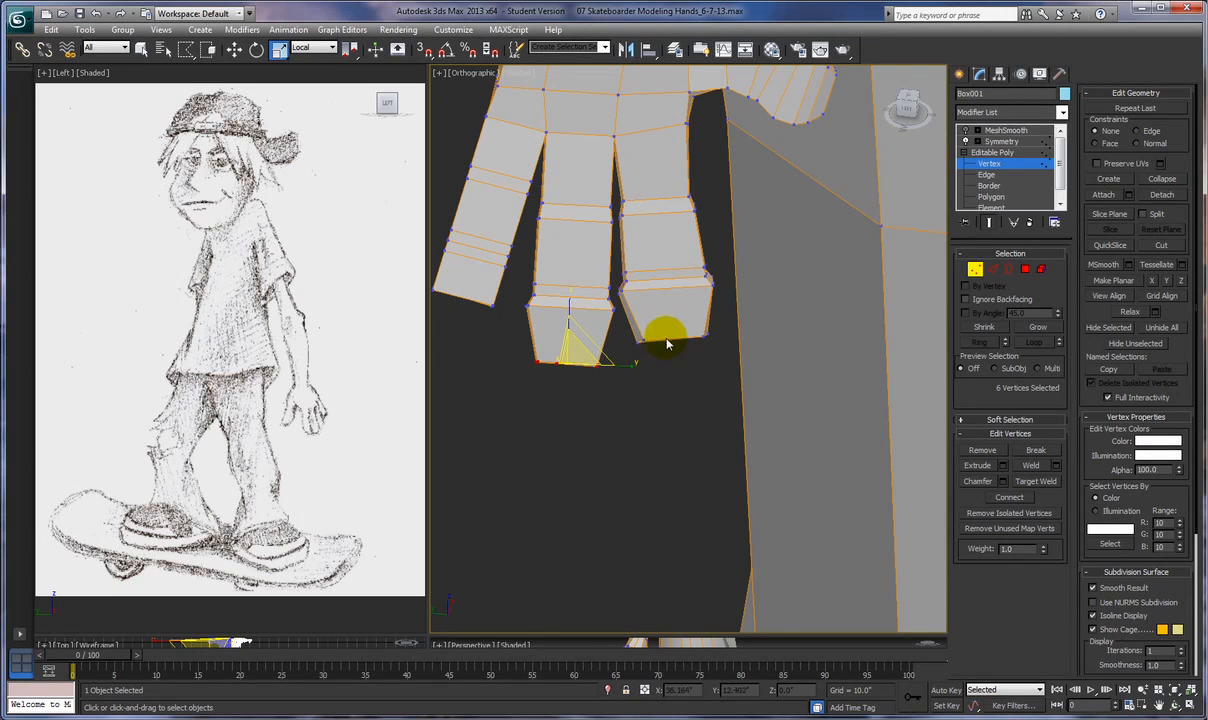
middle_drag(496, 340, 472, 361)
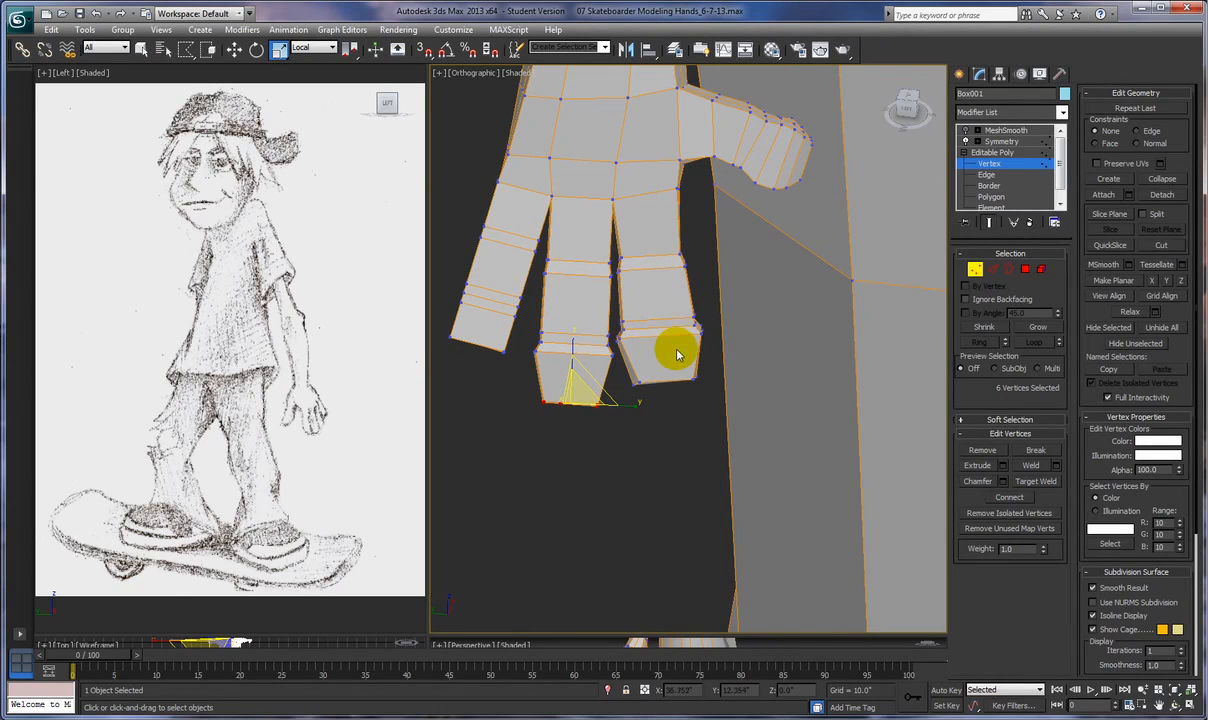
Scale the lower vertex ring of the last finger's first knuckle uniformly to 113%
click(477, 232)
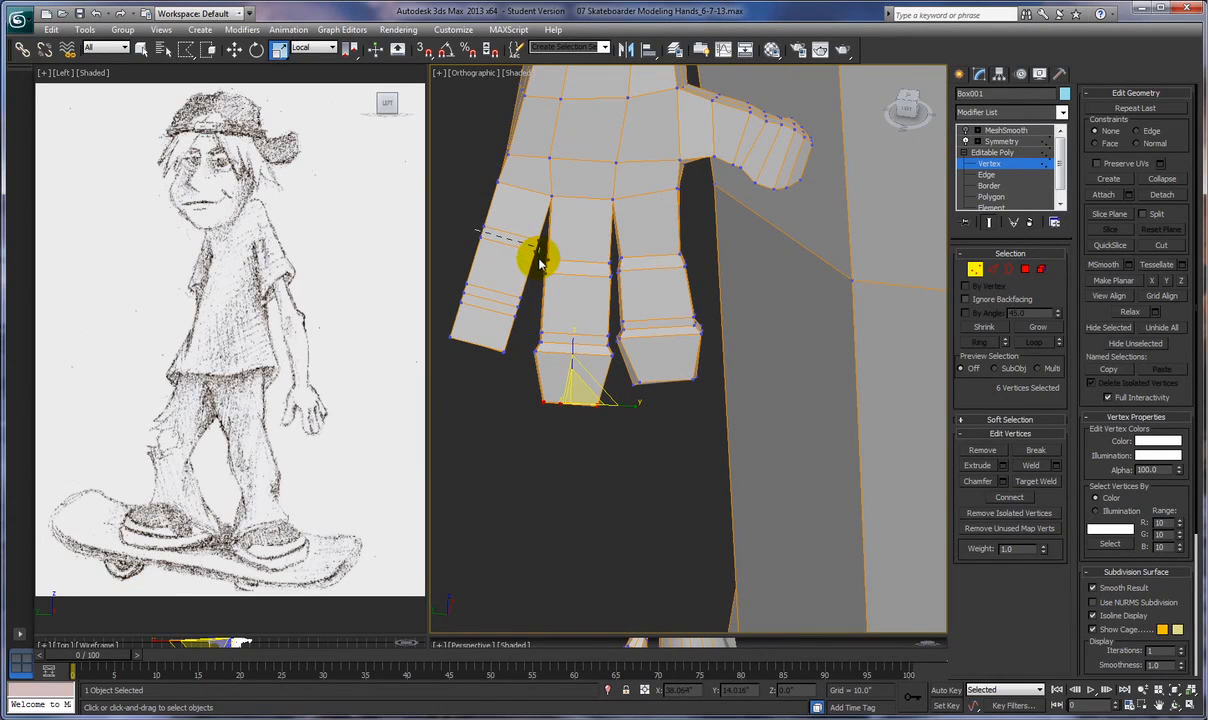
click(537, 260)
click(473, 231)
drag(514, 234, 511, 225)
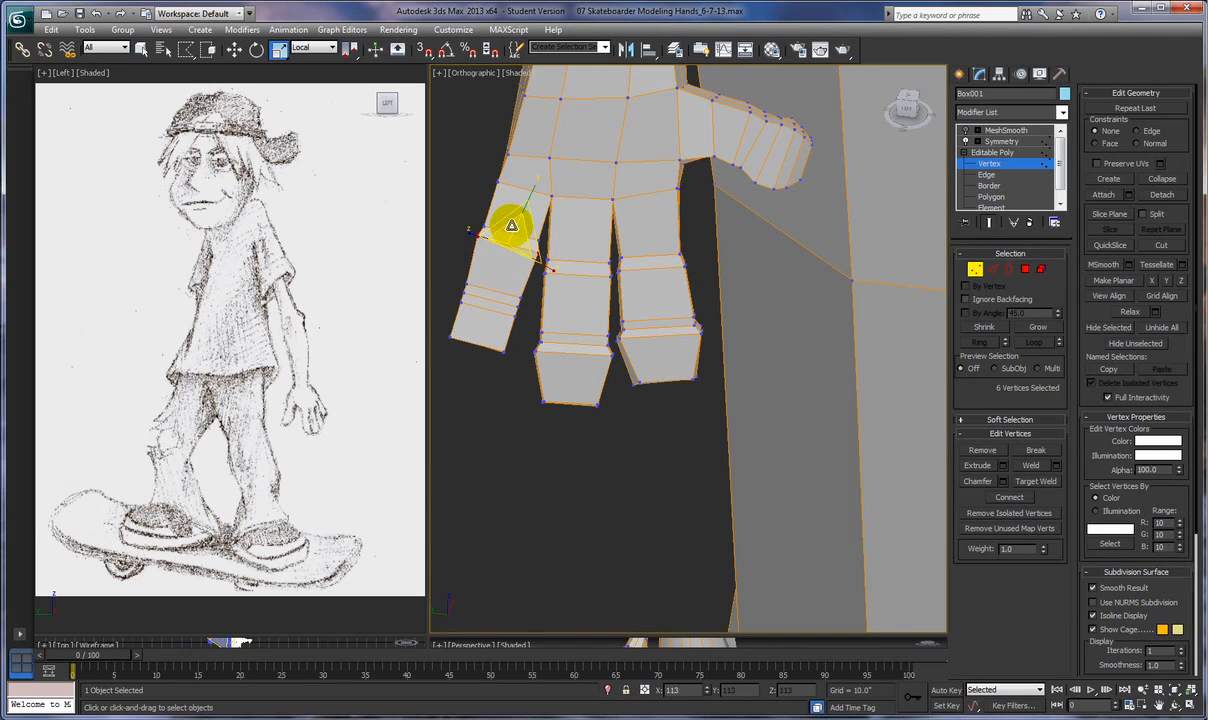
Widen the last finger's second knuckle by scaling up its vertex rings, and taper the end of the fingertip
click(461, 267)
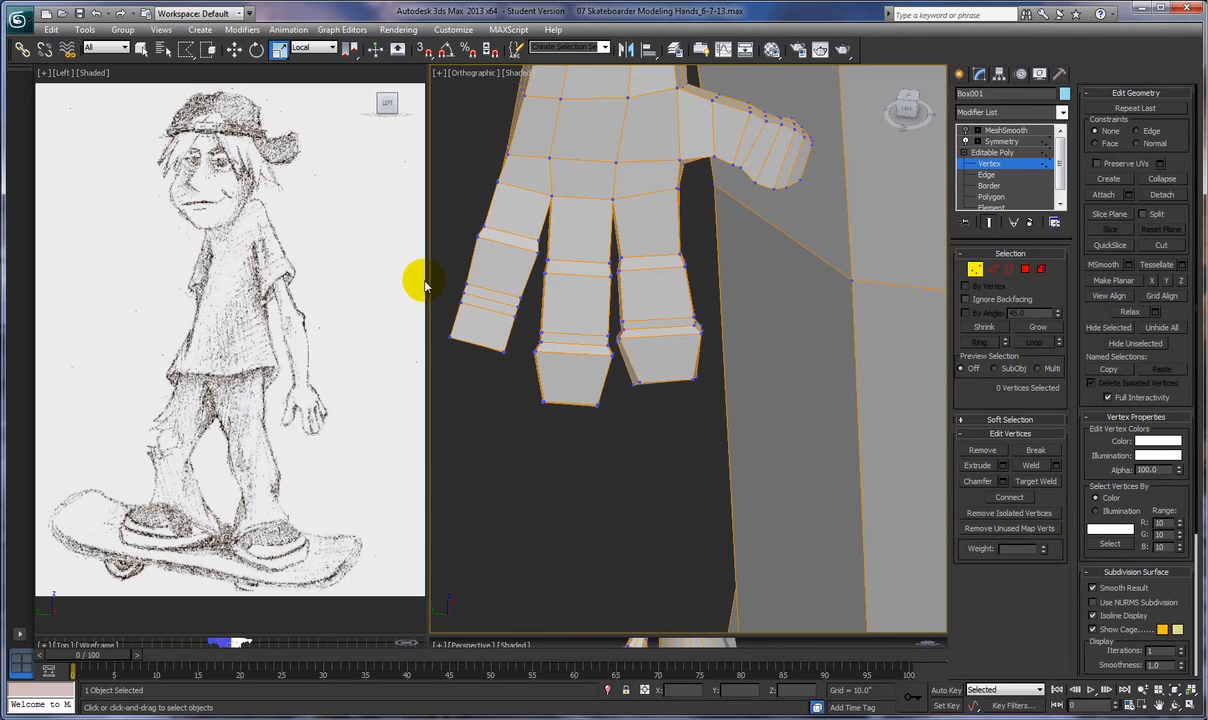
mouse_move(449, 270)
mouse_down()
mouse_move(531, 297)
mouse_move(404, 297)
mouse_move(428, 297)
mouse_move(445, 268)
mouse_move(451, 277)
mouse_up()
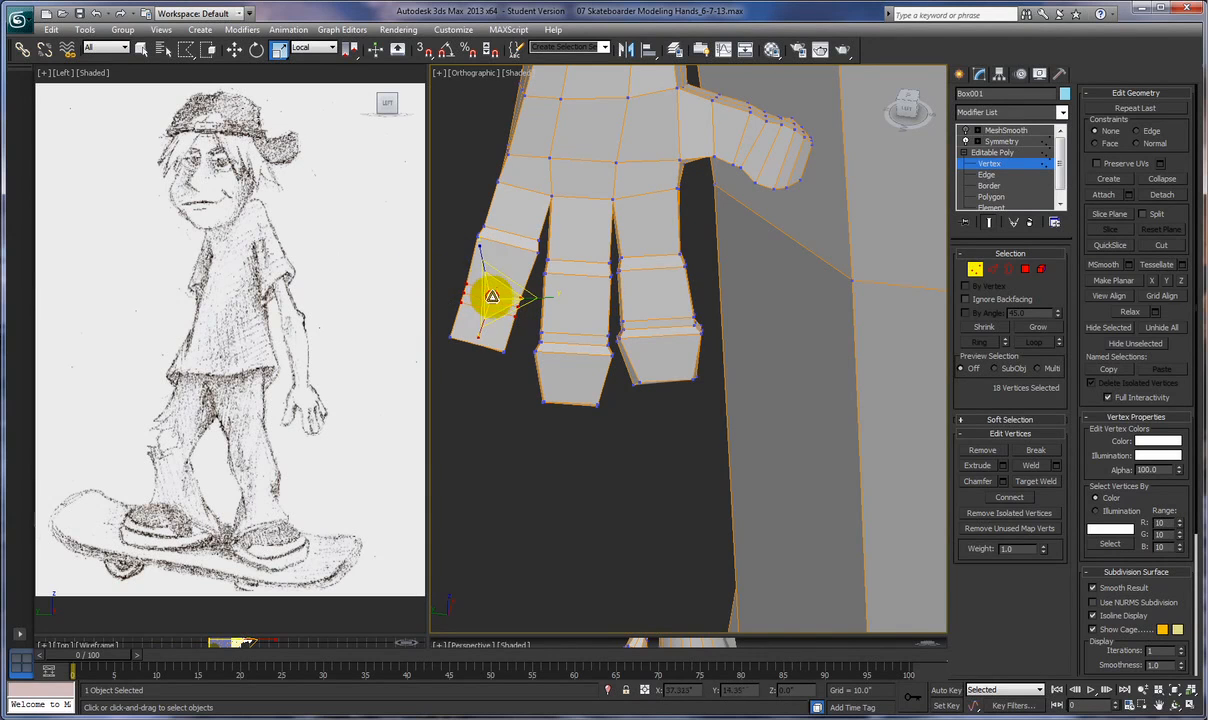
mouse_move(491, 290)
mouse_down()
mouse_move(446, 311)
mouse_move(464, 297)
mouse_move(512, 318)
mouse_move(517, 334)
mouse_move(450, 301)
mouse_move(491, 297)
mouse_move(470, 331)
mouse_move(515, 356)
mouse_move(466, 358)
mouse_move(440, 324)
mouse_move(491, 337)
mouse_move(485, 357)
mouse_up()
click(482, 424)
alt+middle_drag(487, 430, 490, 451)
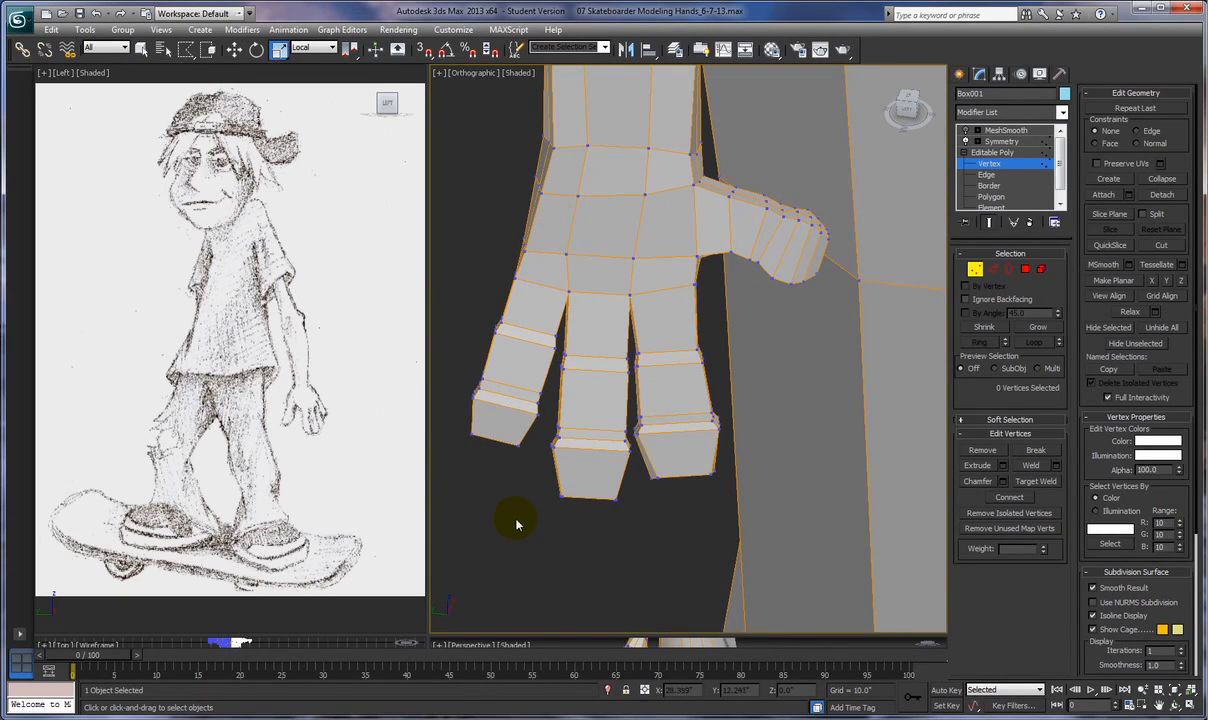
Cut a small inner loop of edges into the end face of the last finger, connected to its outer corners
click(558, 494)
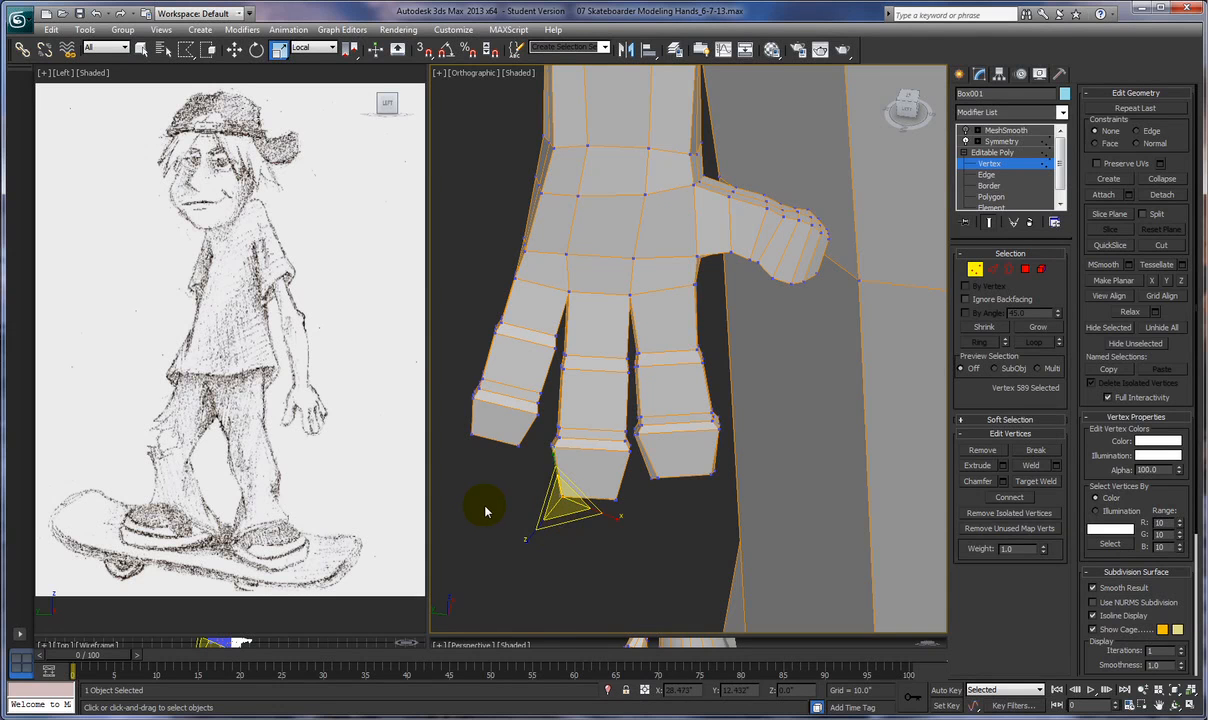
alt+middle_drag(485, 512, 541, 473)
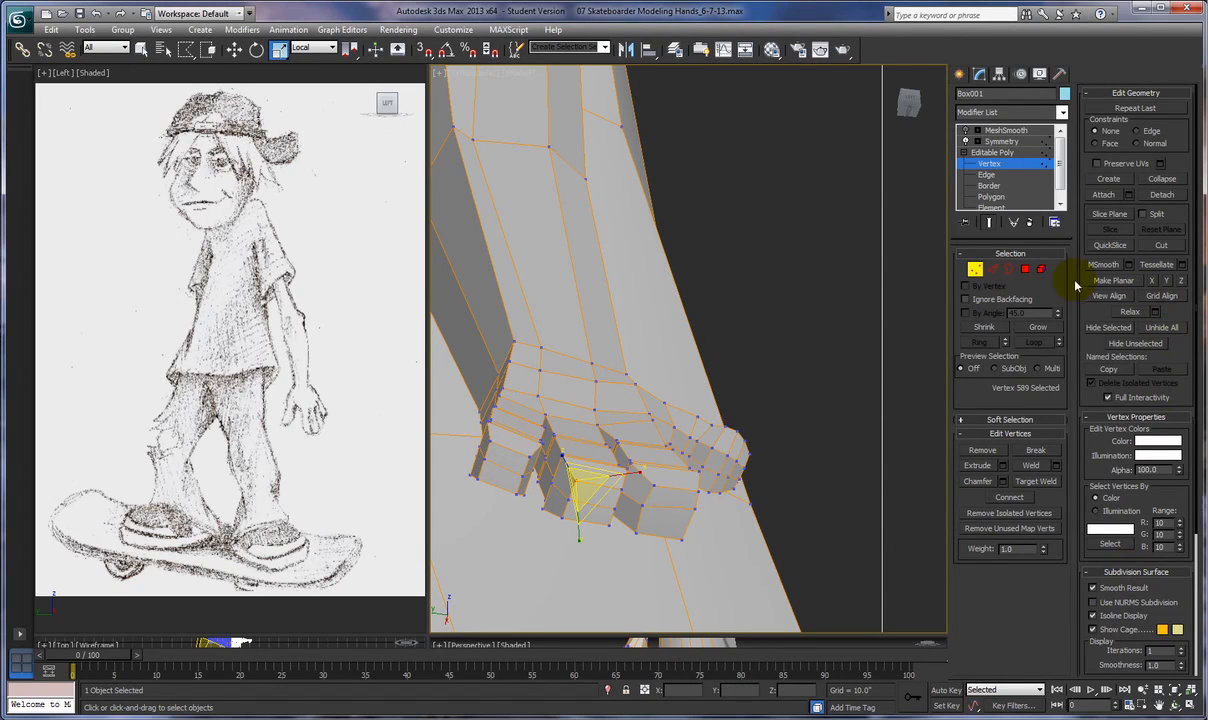
click(1161, 245)
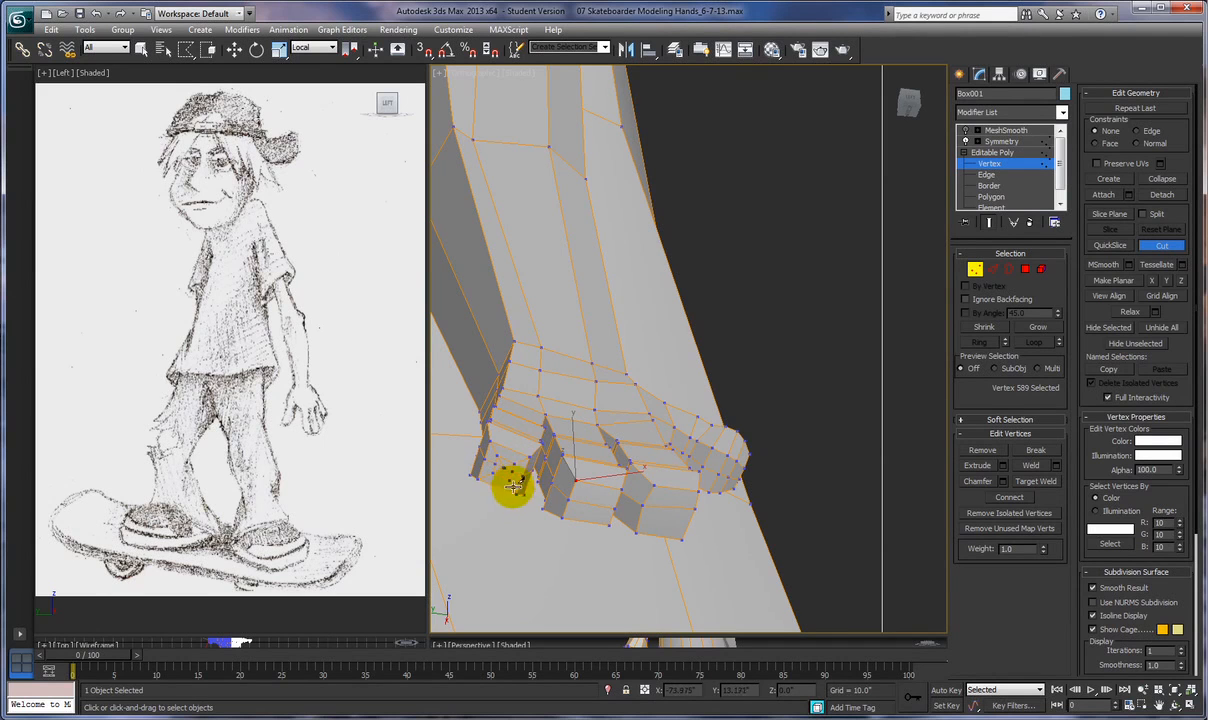
scroll(536, 508, up, 5)
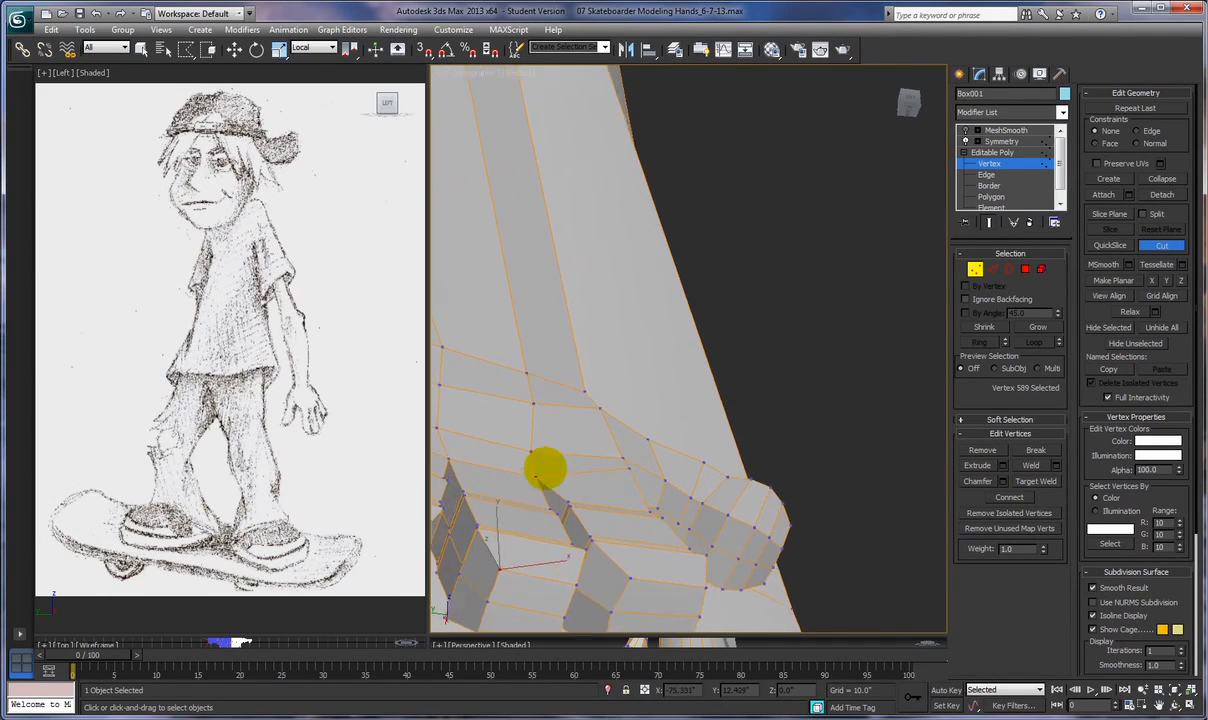
alt+middle_drag(545, 467, 835, 268)
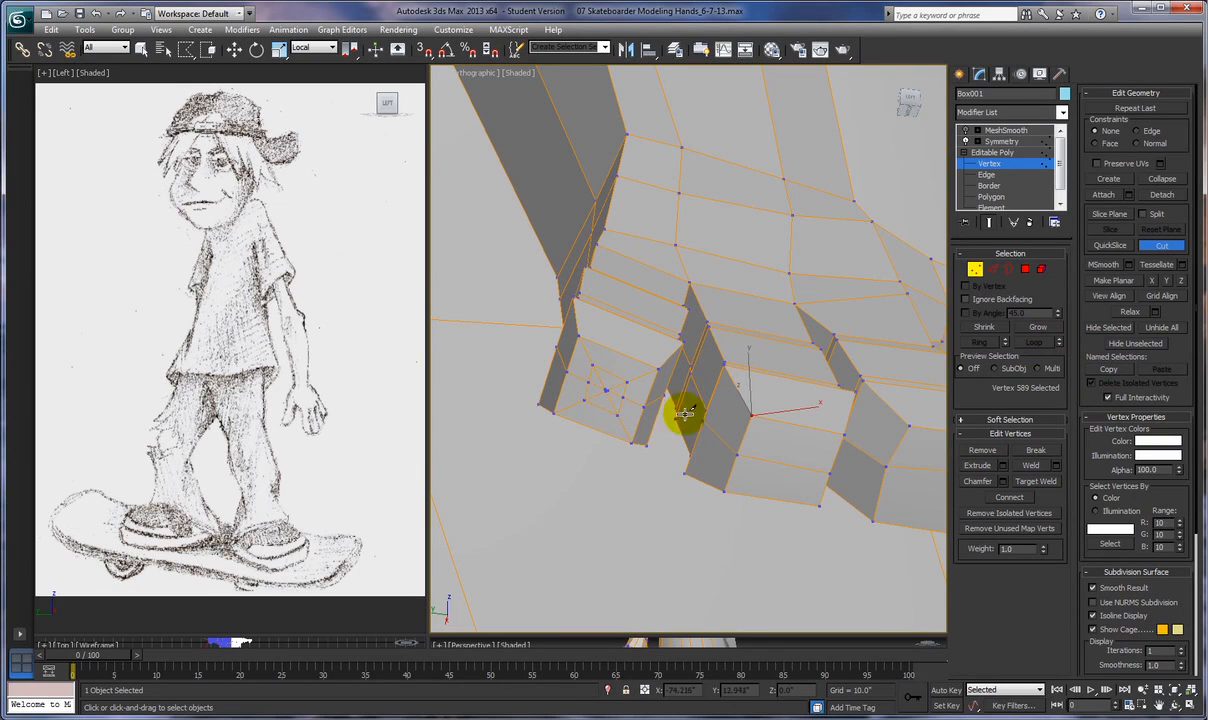
Remove the three stray vertices at the centre of the last fingertip's inner loop and cut one clean edge across the loop
click(1161, 247)
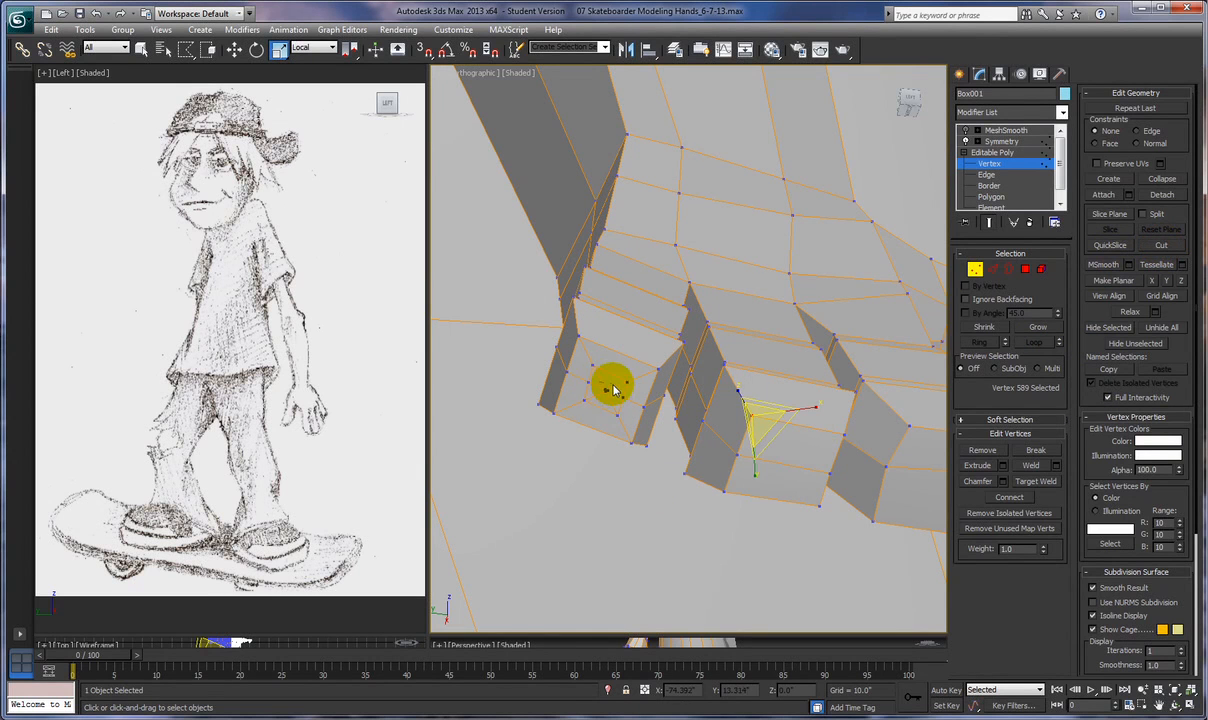
drag(598, 382, 600, 386)
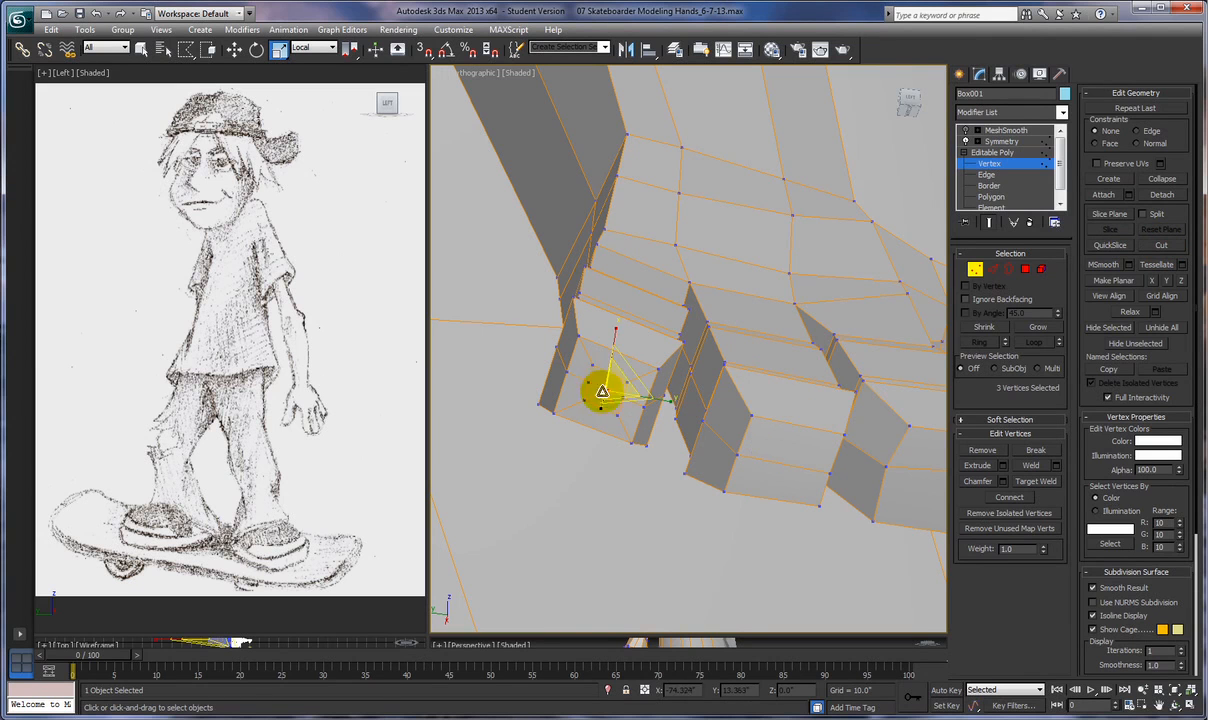
click(982, 451)
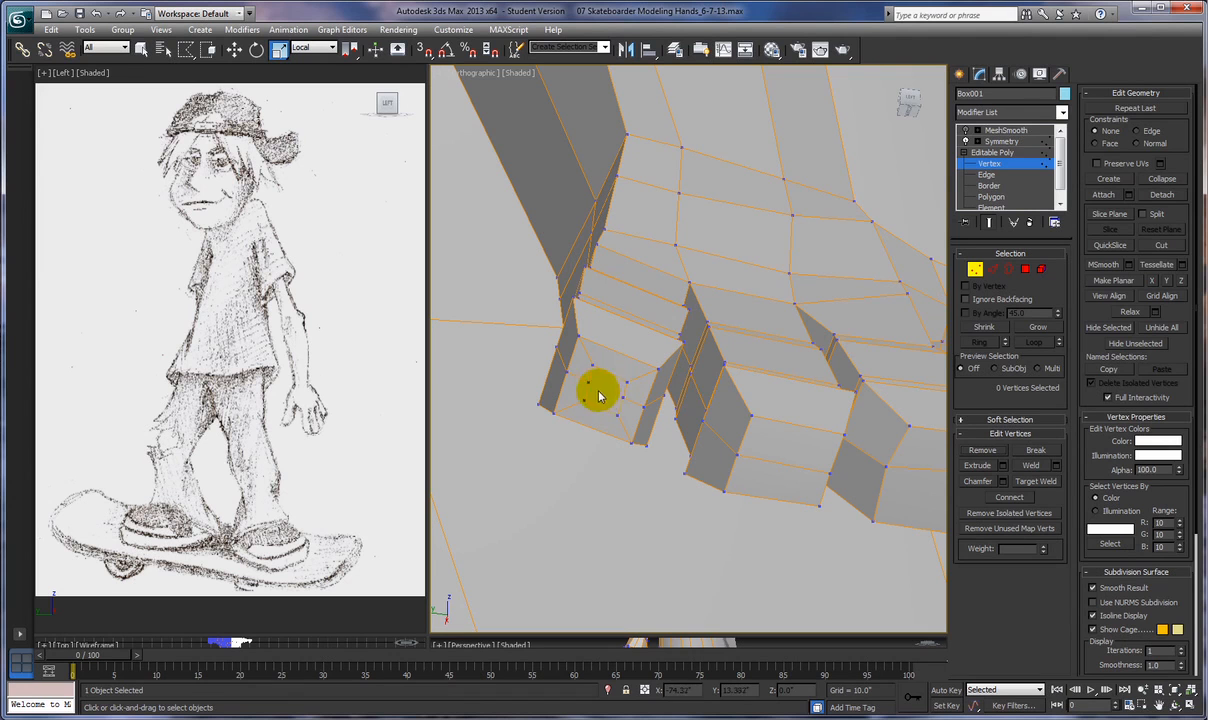
click(1162, 246)
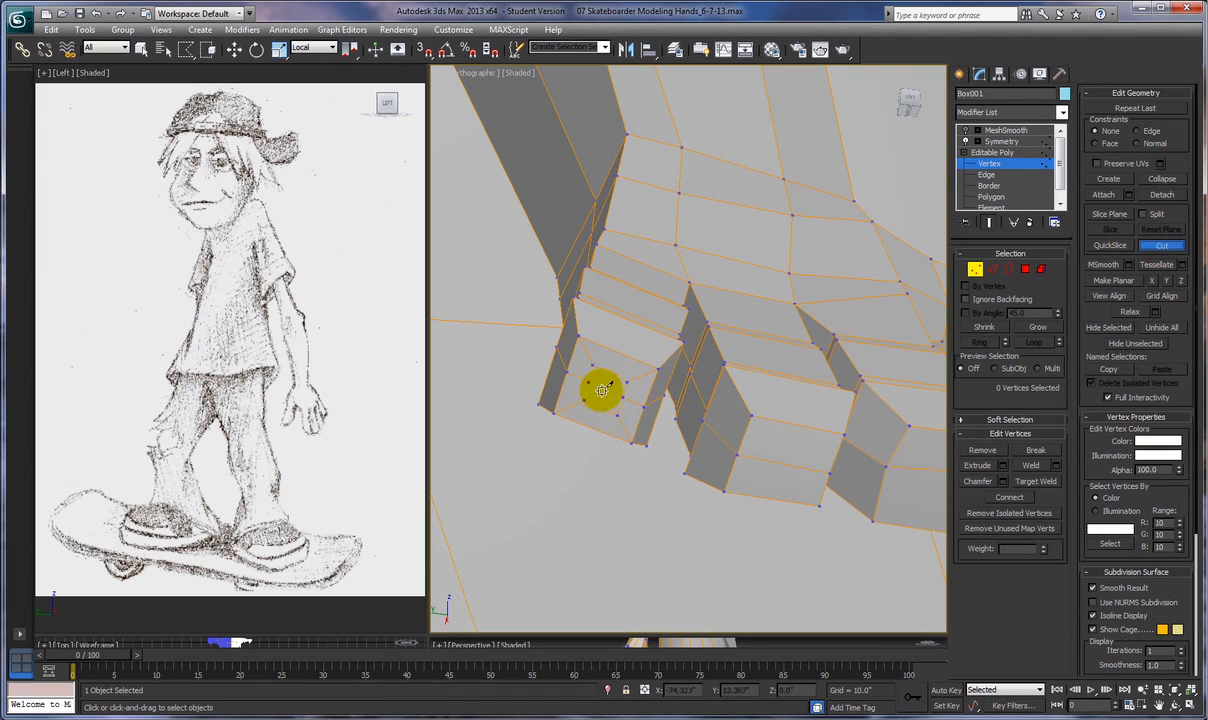
click(567, 372)
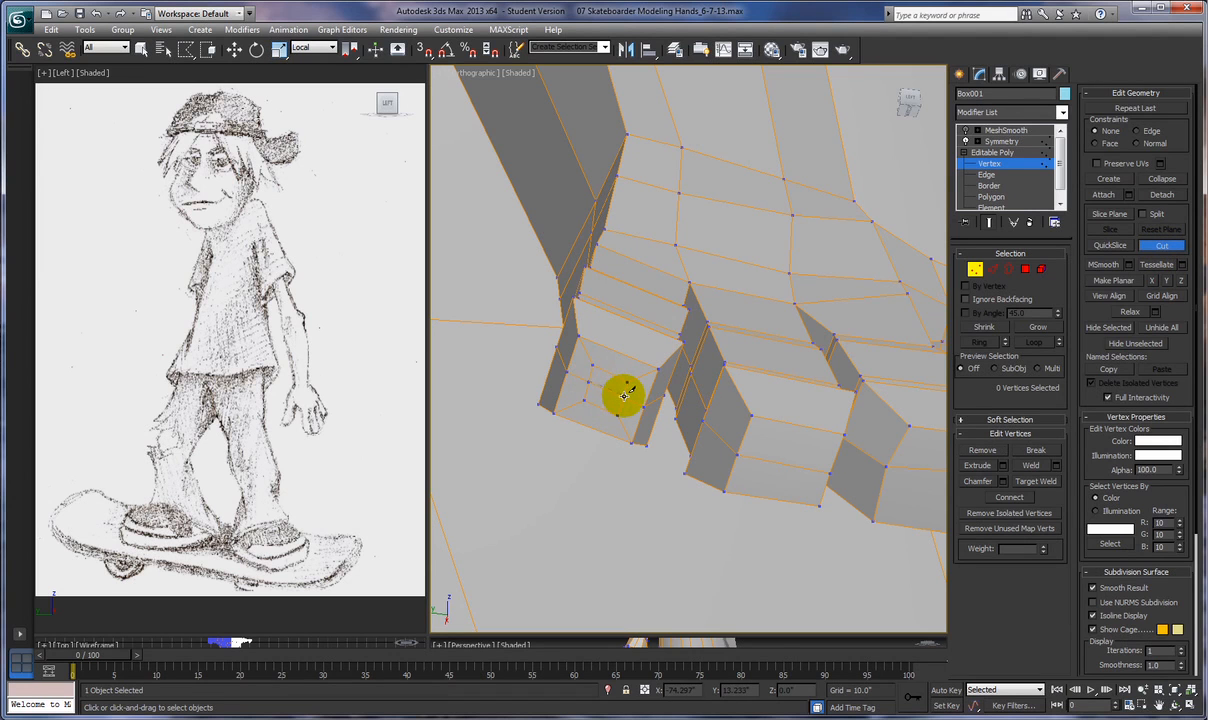
click(623, 396)
right_click(623, 397)
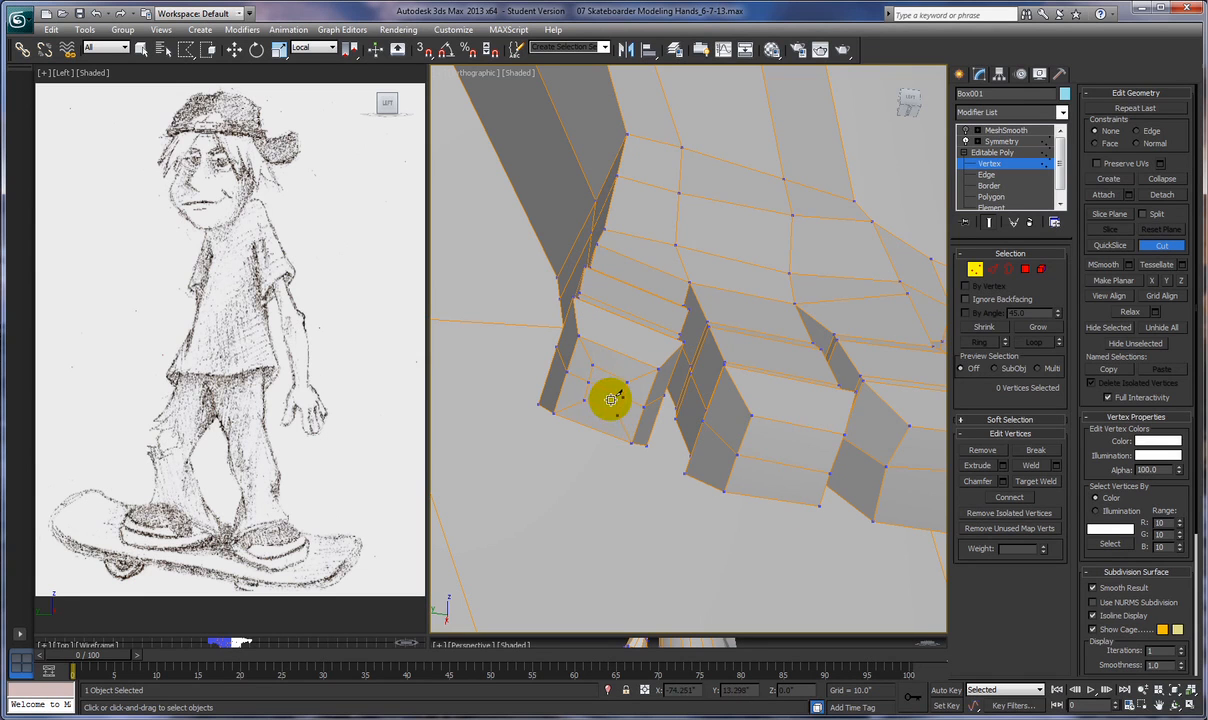
At Polygon level, move the two inner polygons of the last finger's tip down 0.043" and turn on the MeshSmooth modifier
click(1025, 269)
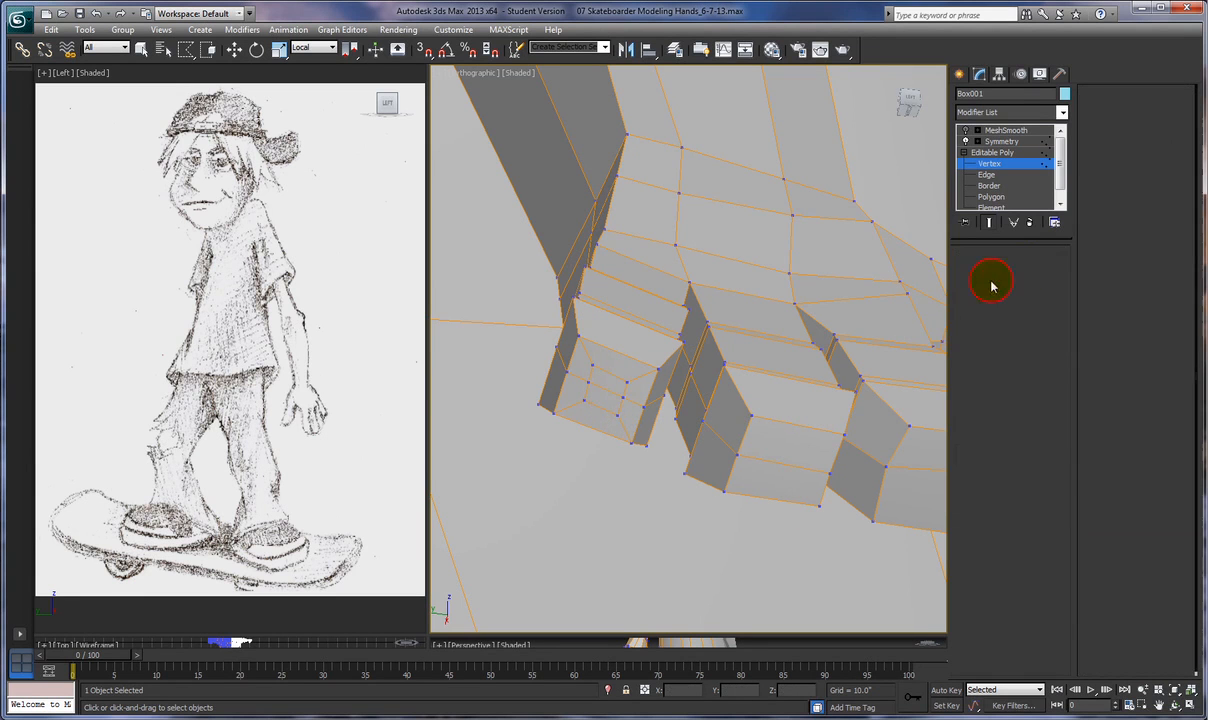
right_click(534, 357)
right_click(536, 353)
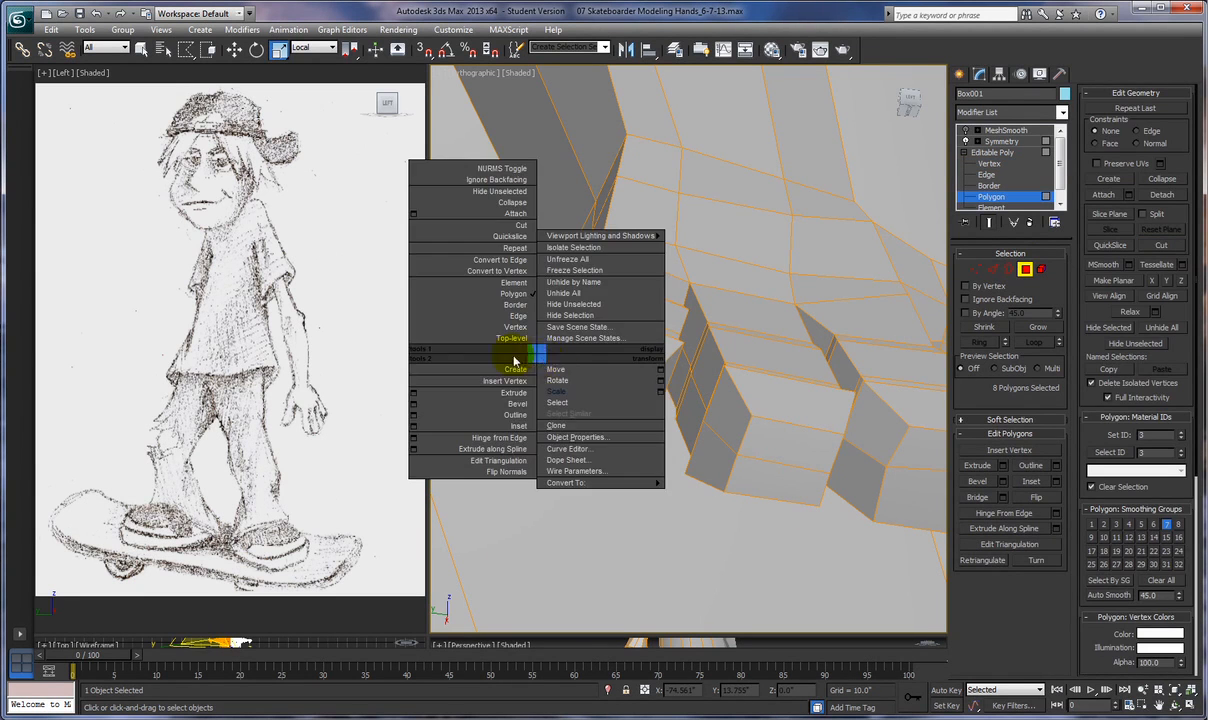
click(613, 555)
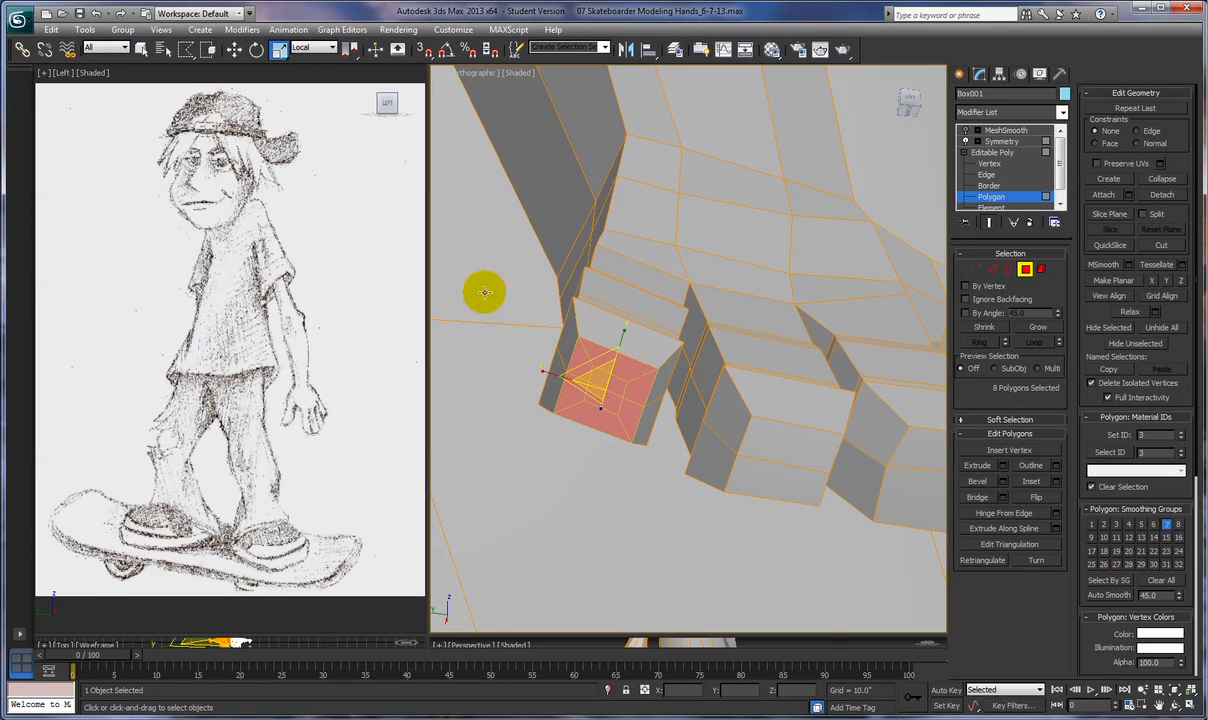
right_click(645, 540)
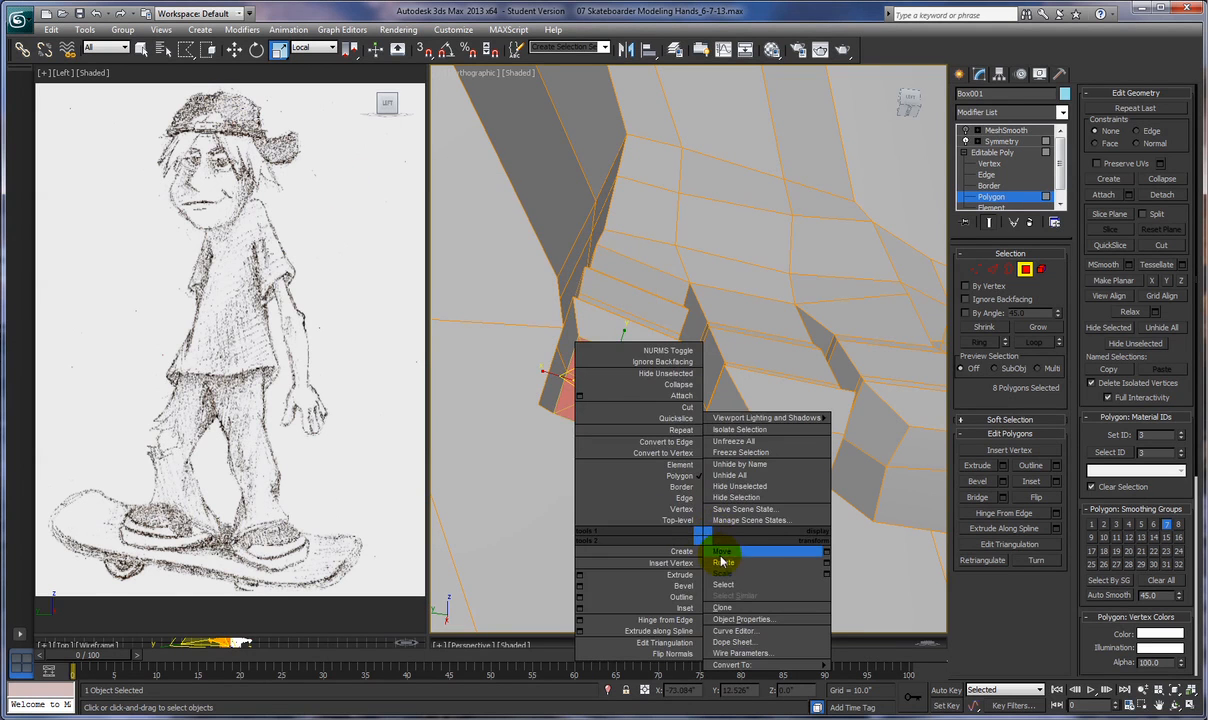
click(720, 551)
click(616, 383)
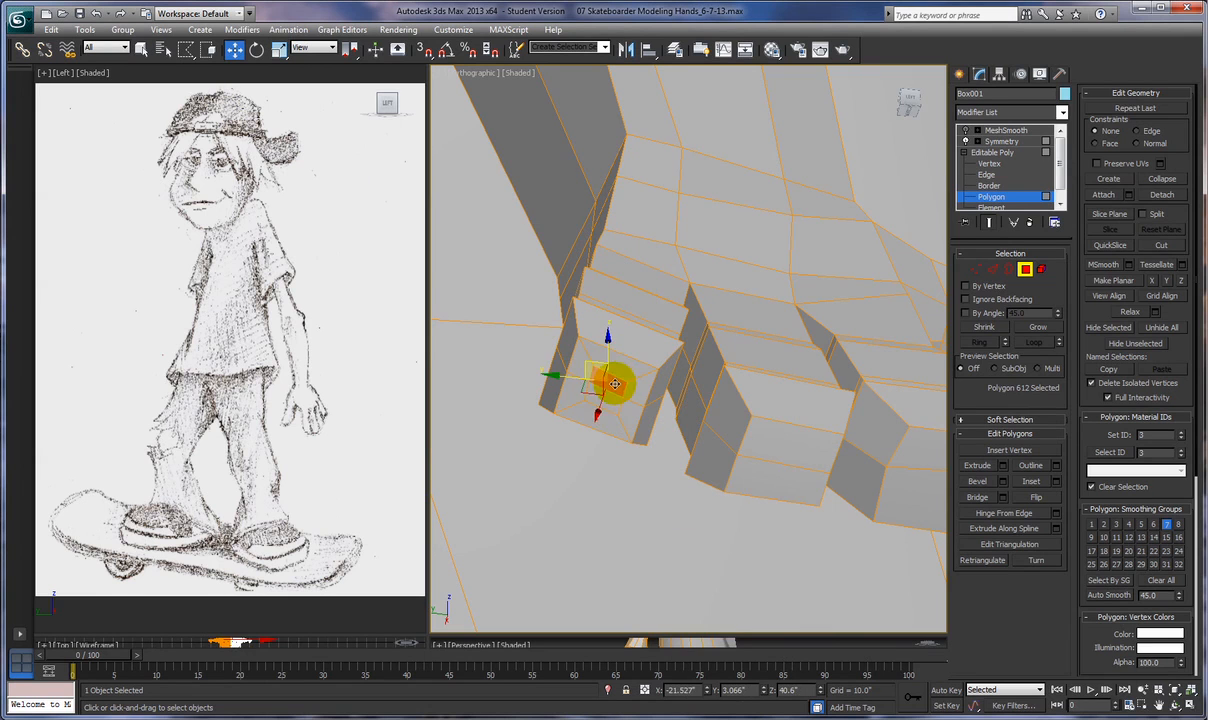
ctrl+click(608, 402)
alt+middle_drag(611, 405, 599, 493)
drag(604, 343, 605, 350)
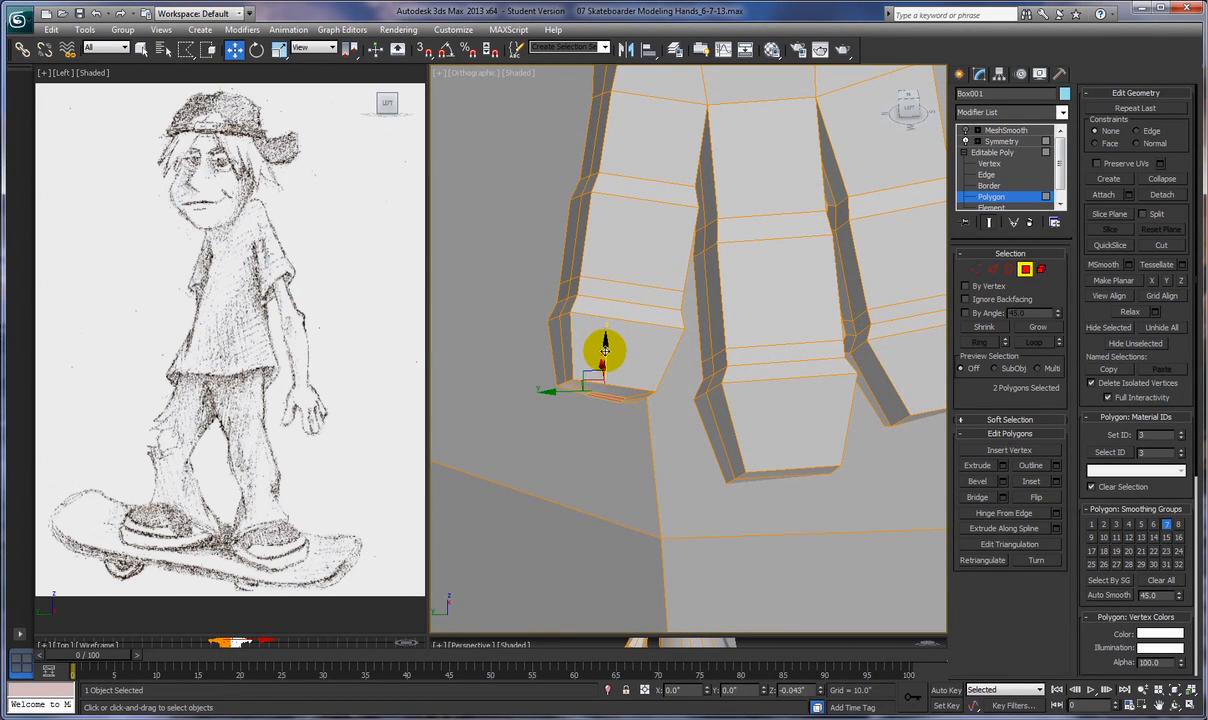
click(965, 130)
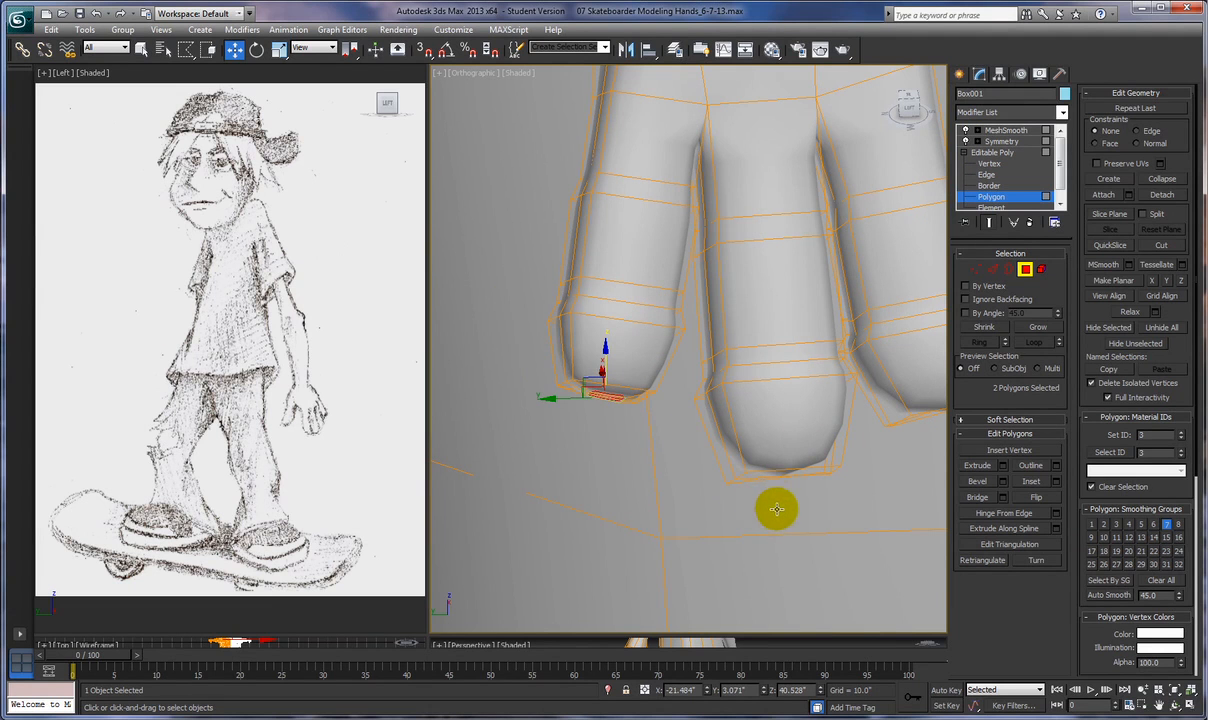
Turn off MeshSmooth and cut the upper edge of an inner loop into the middle finger's end face, connected to its two upper corners
click(967, 132)
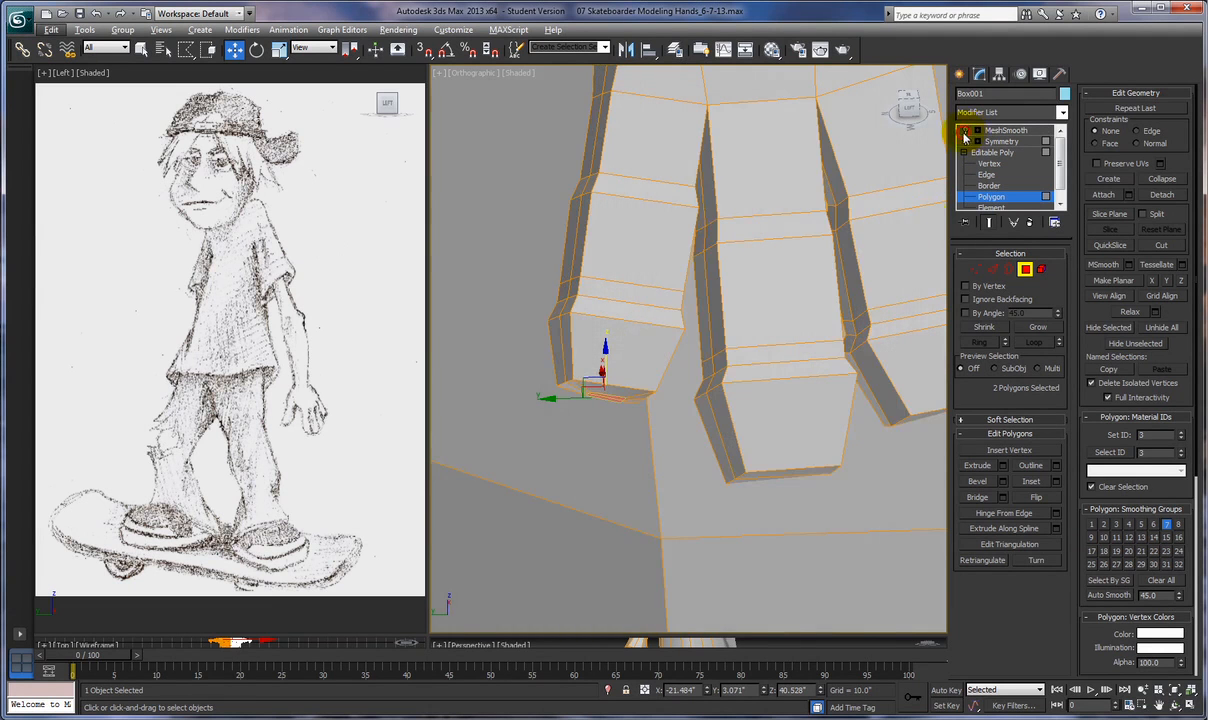
alt+middle_drag(811, 518, 800, 421)
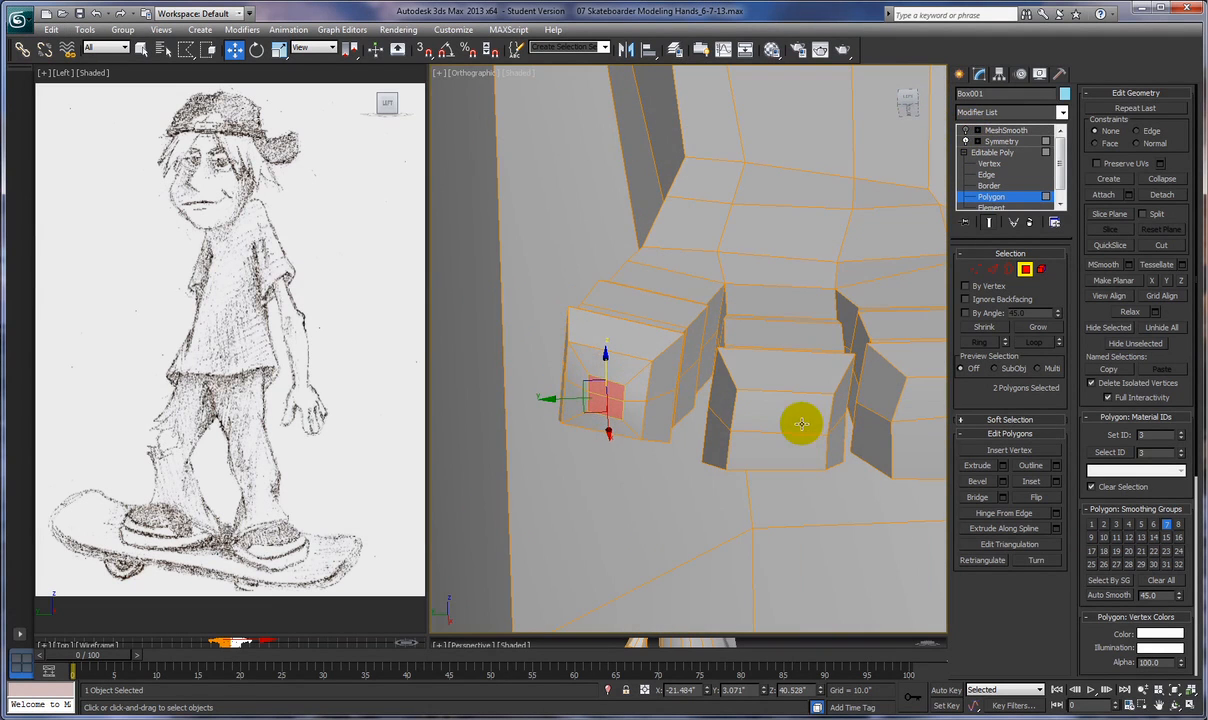
click(1156, 247)
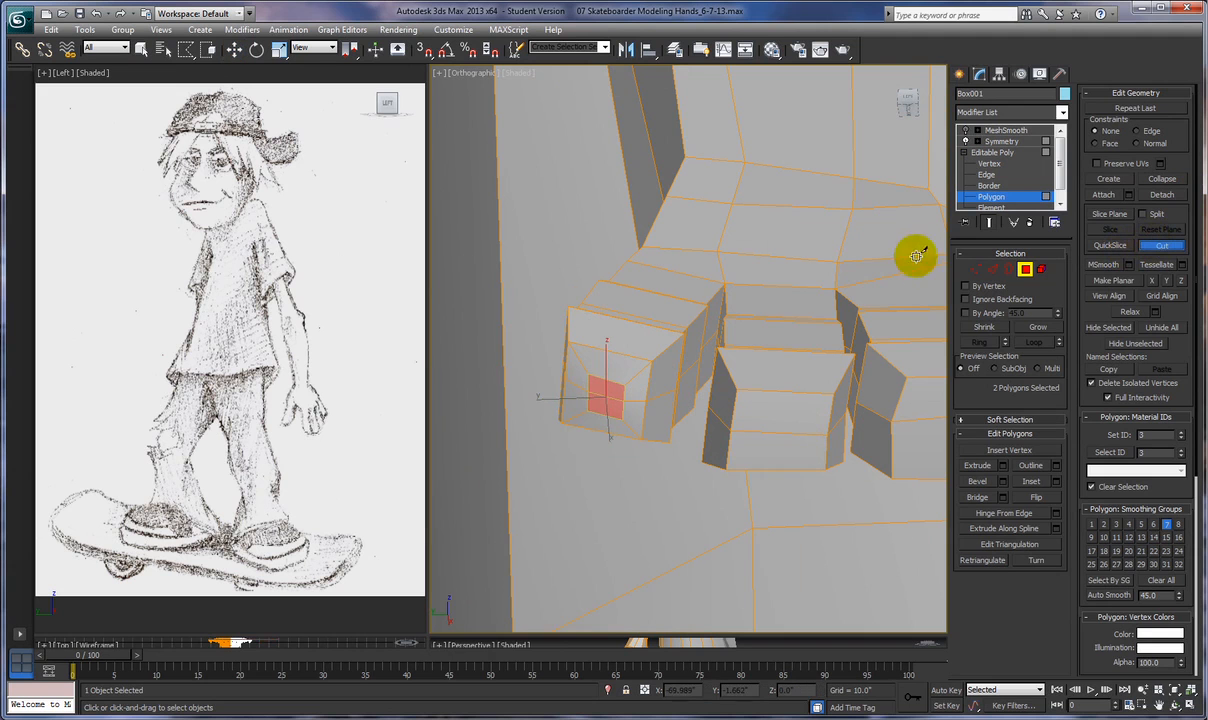
click(767, 411)
click(805, 415)
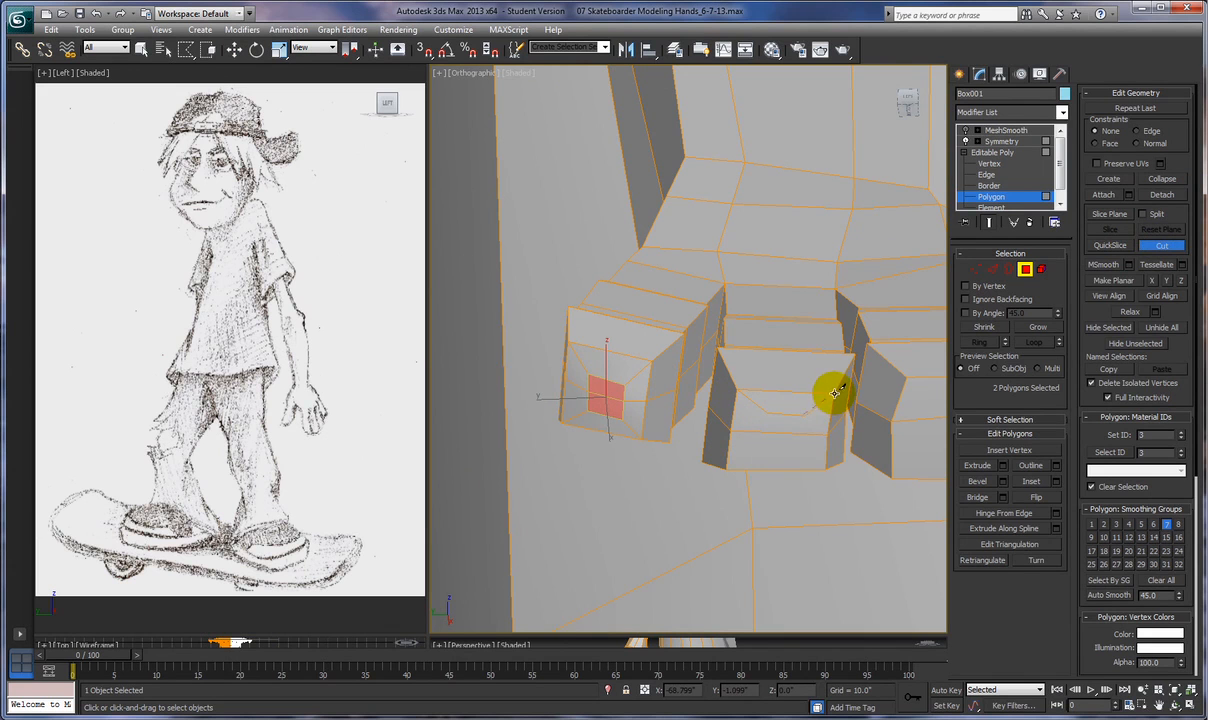
click(834, 393)
right_click(764, 437)
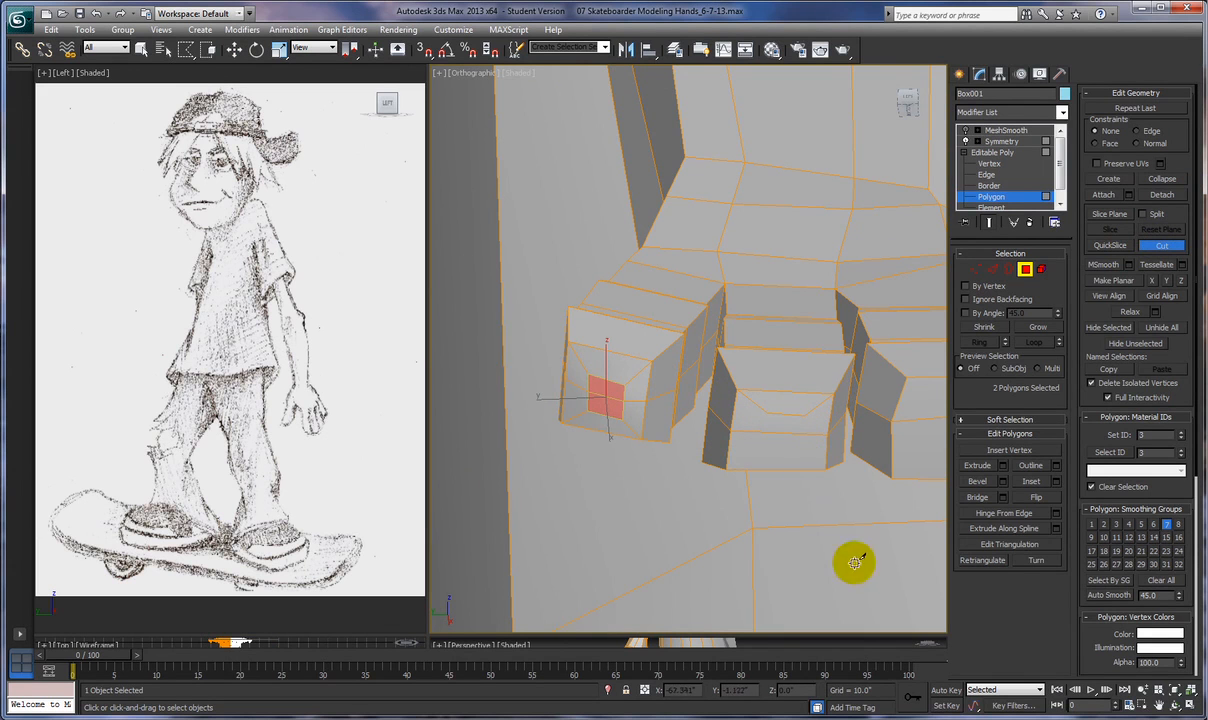
At Vertex level, cut the lower edge of the middle fingertip's inner loop, connected to the face's two lower corners
click(976, 270)
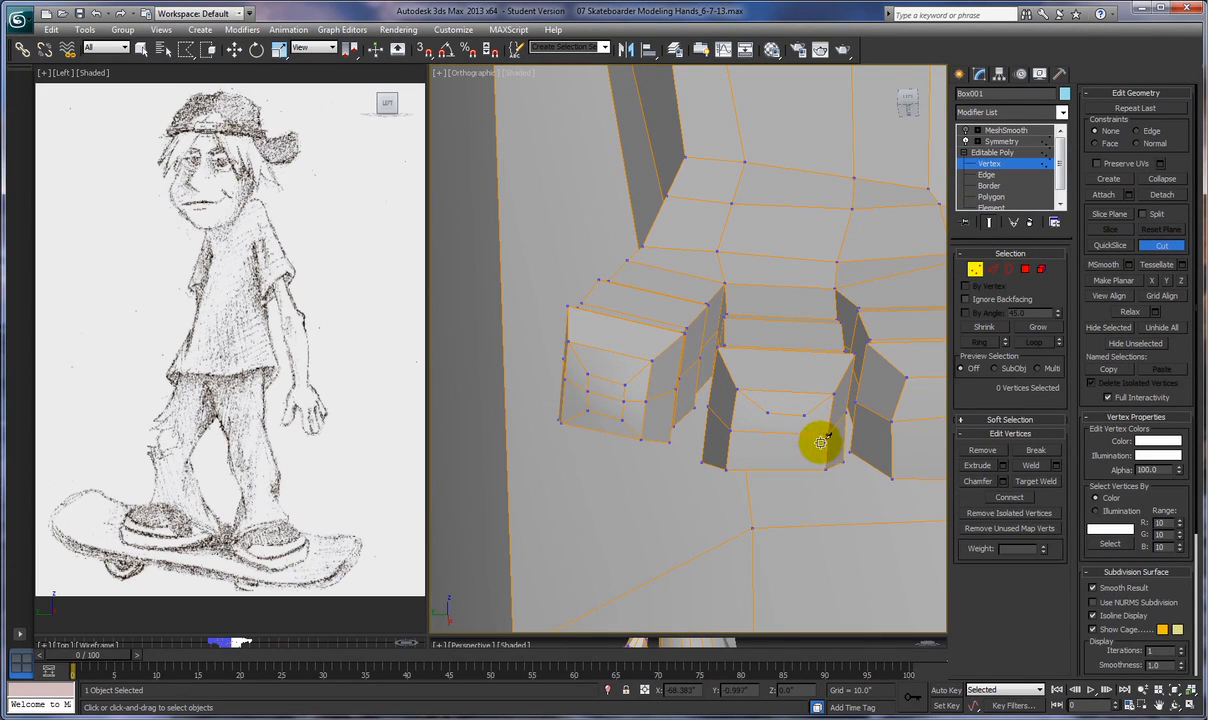
click(727, 468)
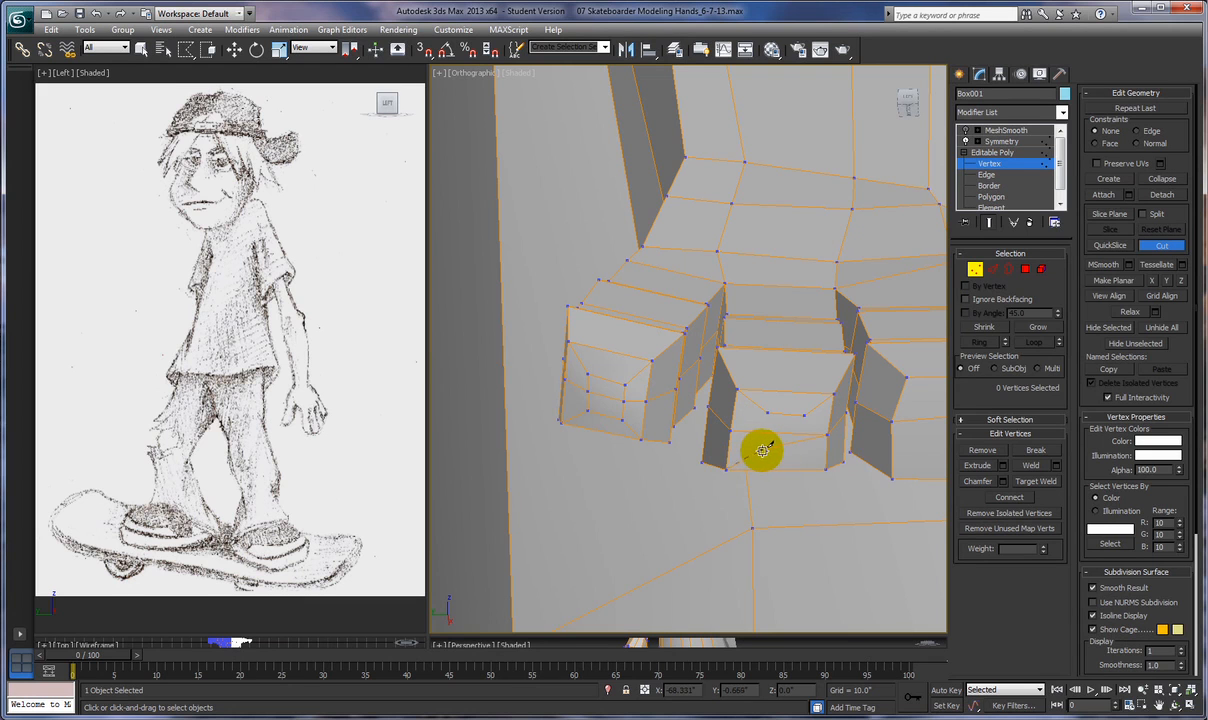
click(766, 449)
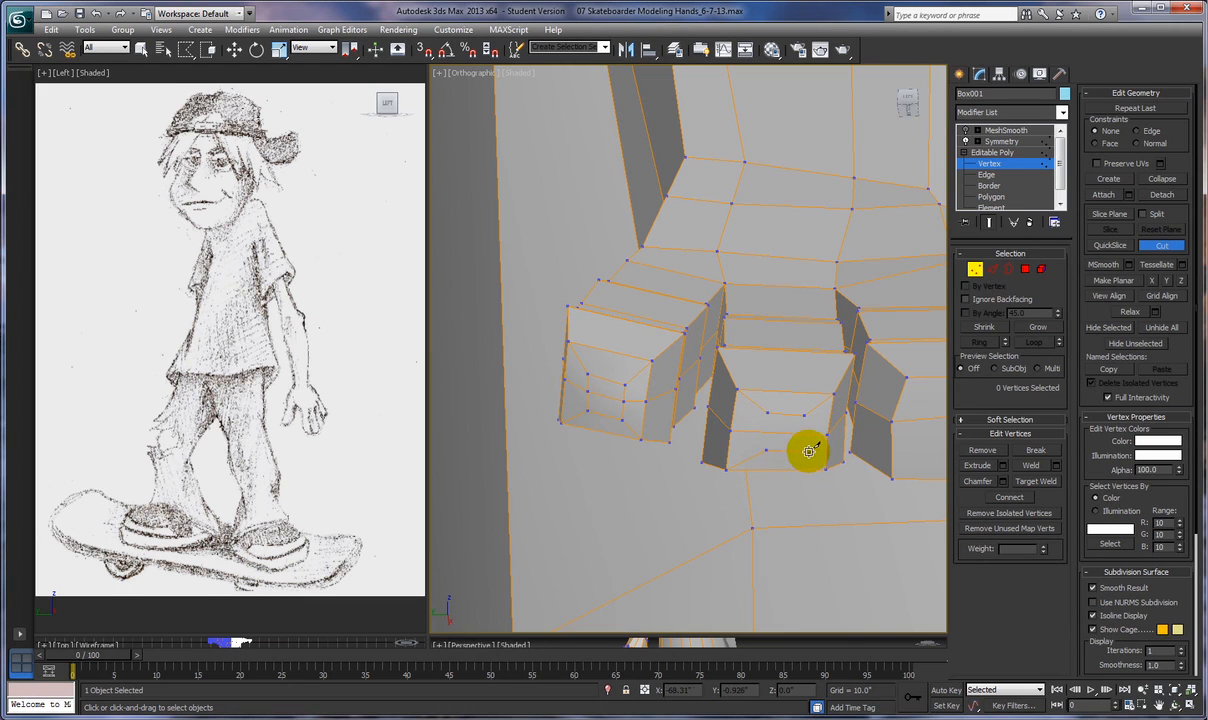
click(807, 451)
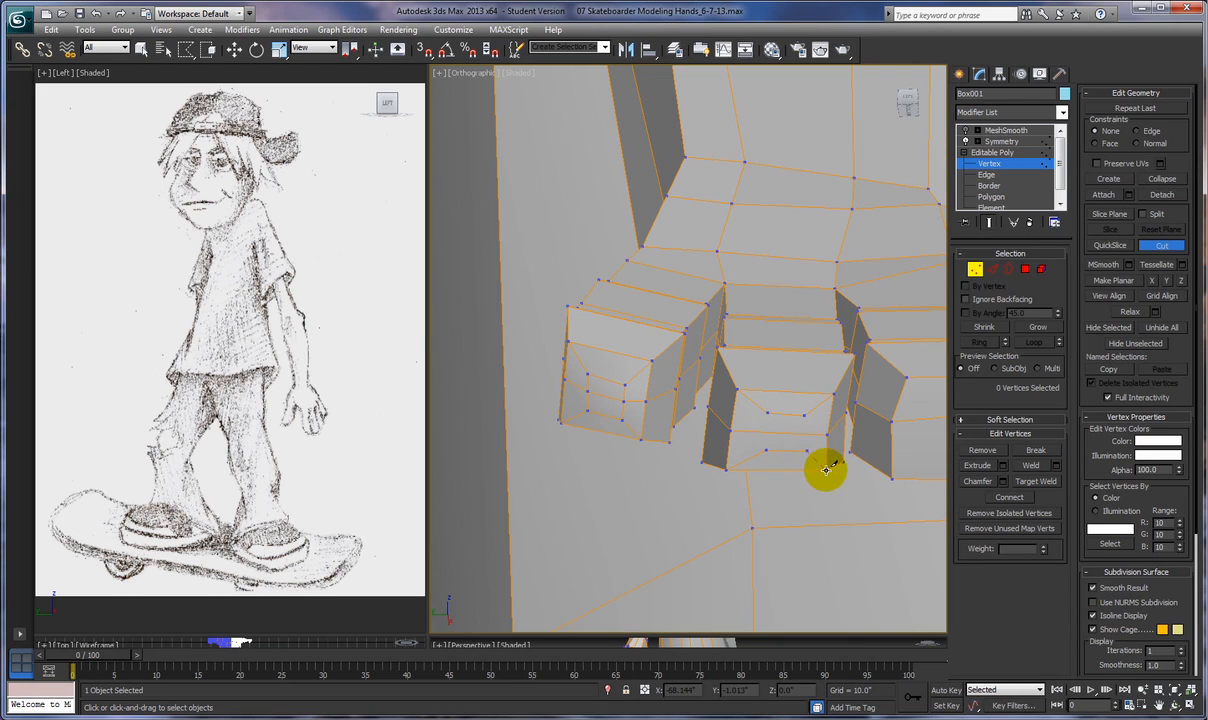
click(826, 469)
right_click(826, 469)
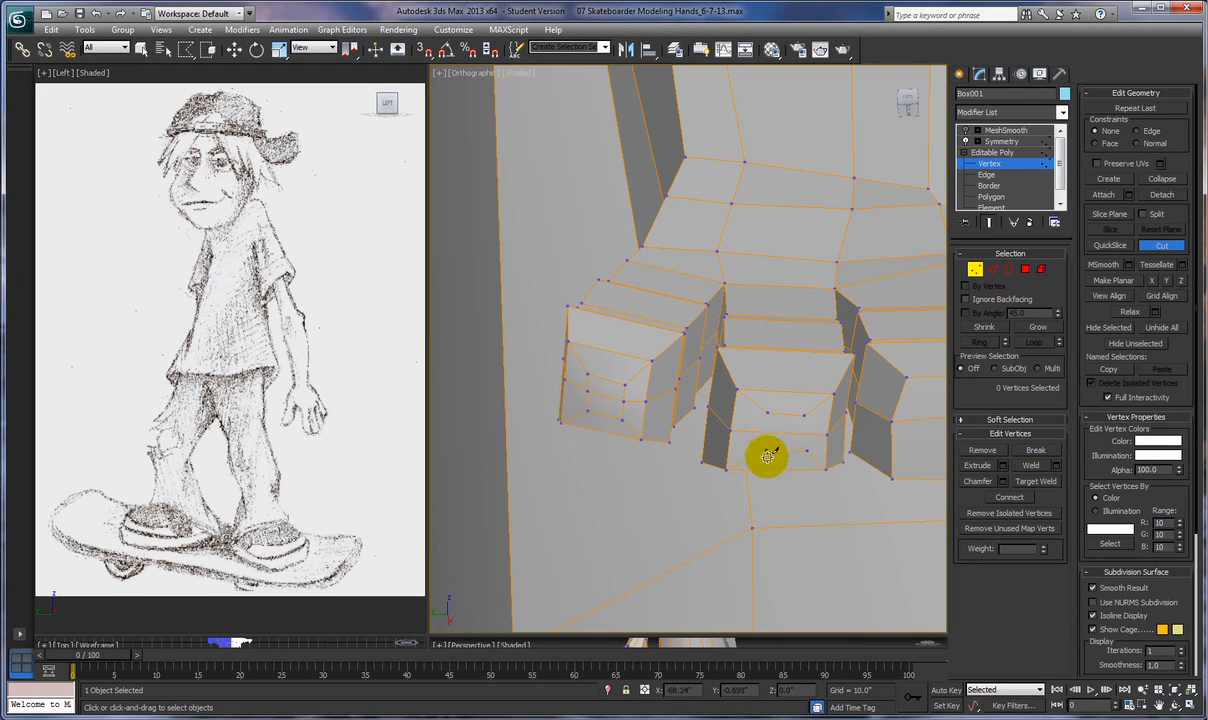
Close the middle fingertip's inner loop by cutting its two sides between the upper and lower vertices
click(768, 412)
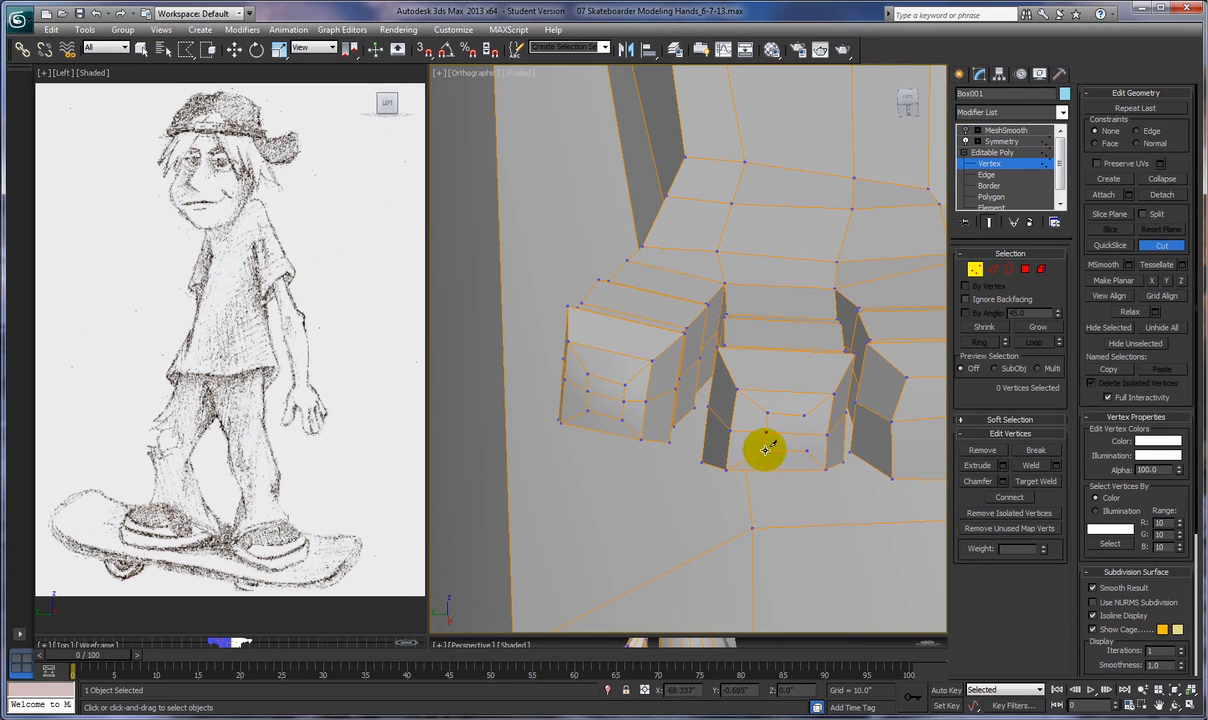
click(766, 450)
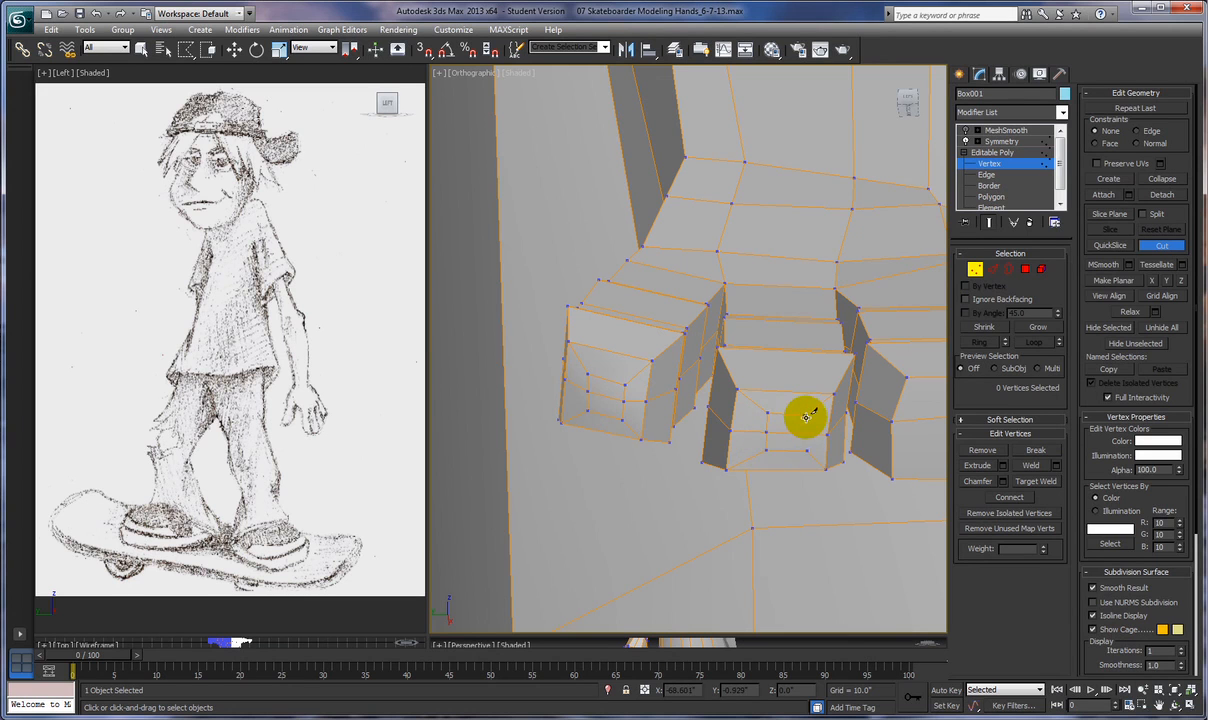
click(804, 418)
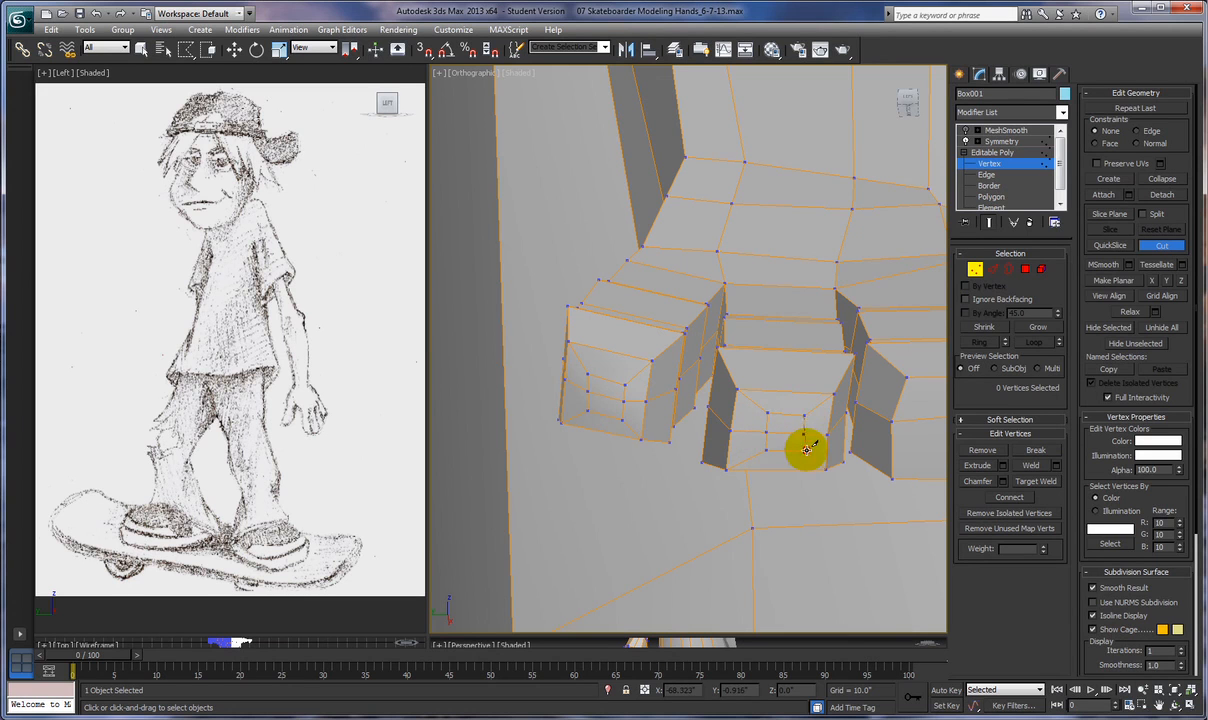
click(806, 450)
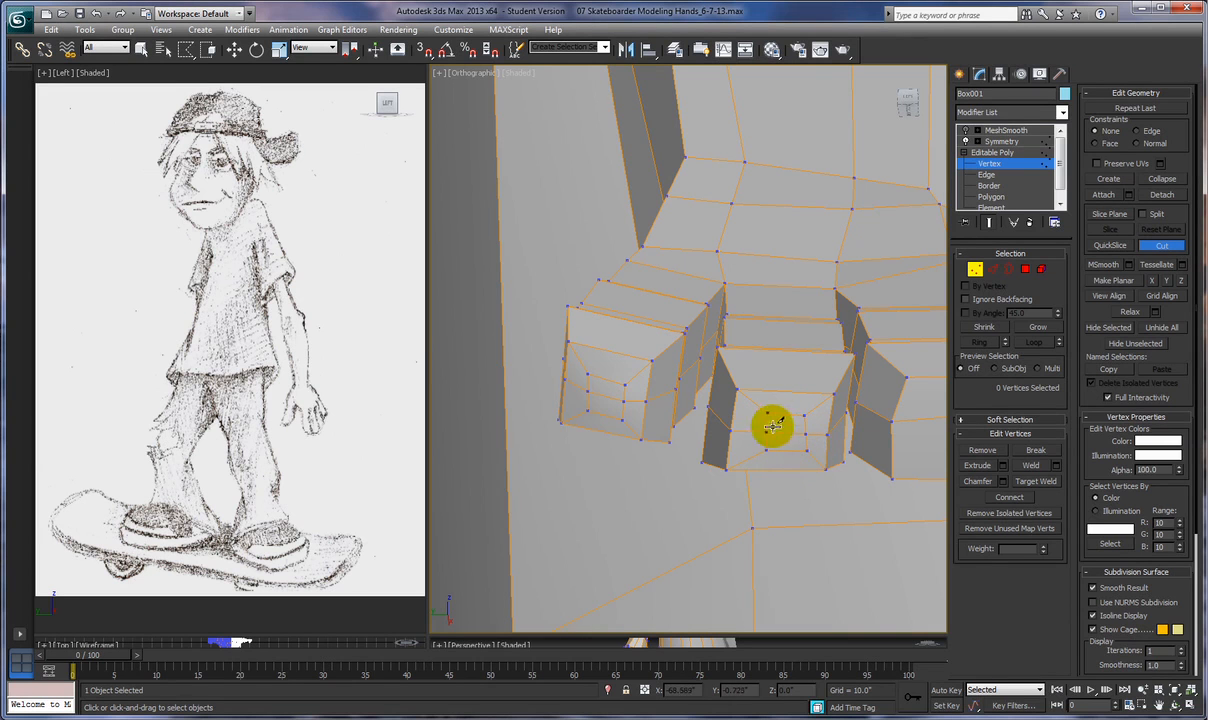
Cut the upper and lower edges of an inner loop into the end face of the finger nearest the thumb, connected to its outer corners
alt+middle_drag(801, 490, 609, 425)
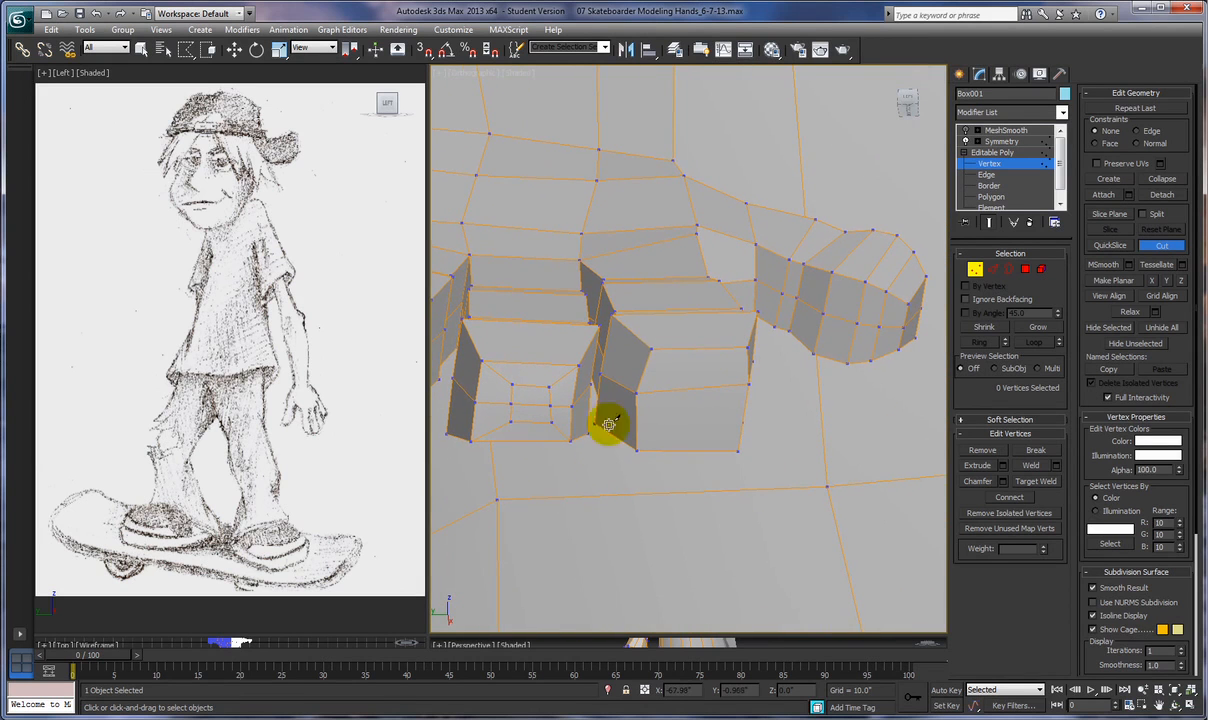
click(676, 369)
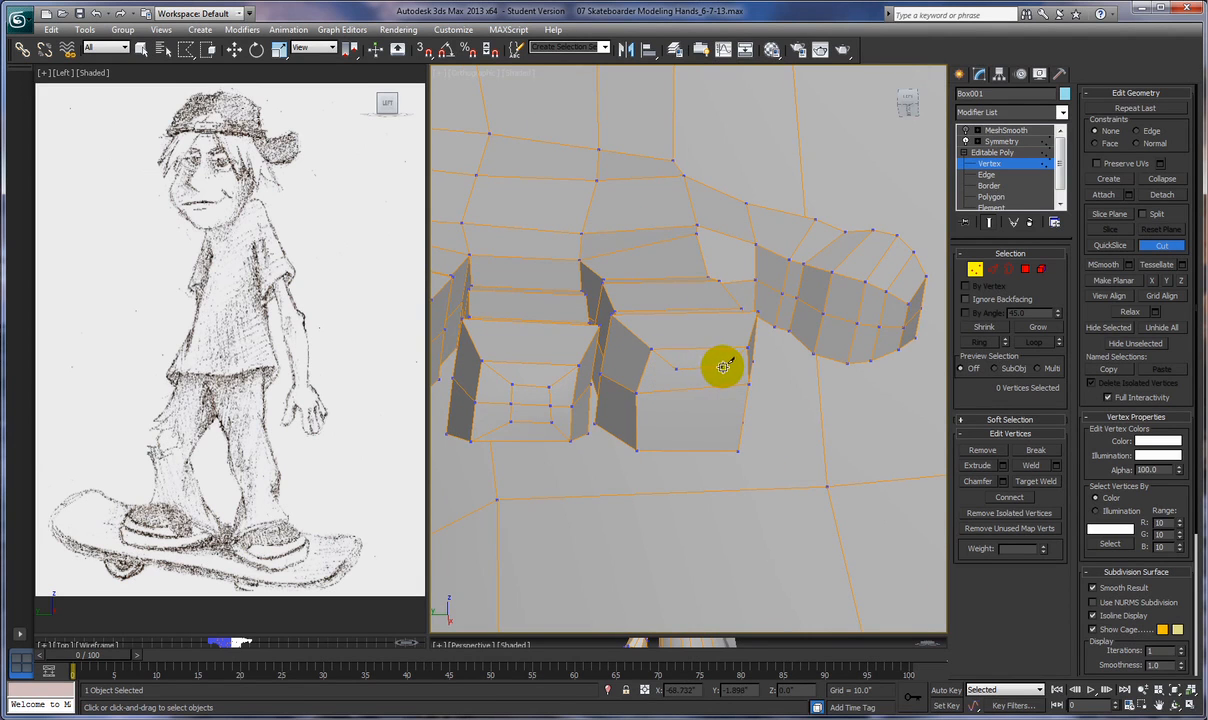
click(722, 366)
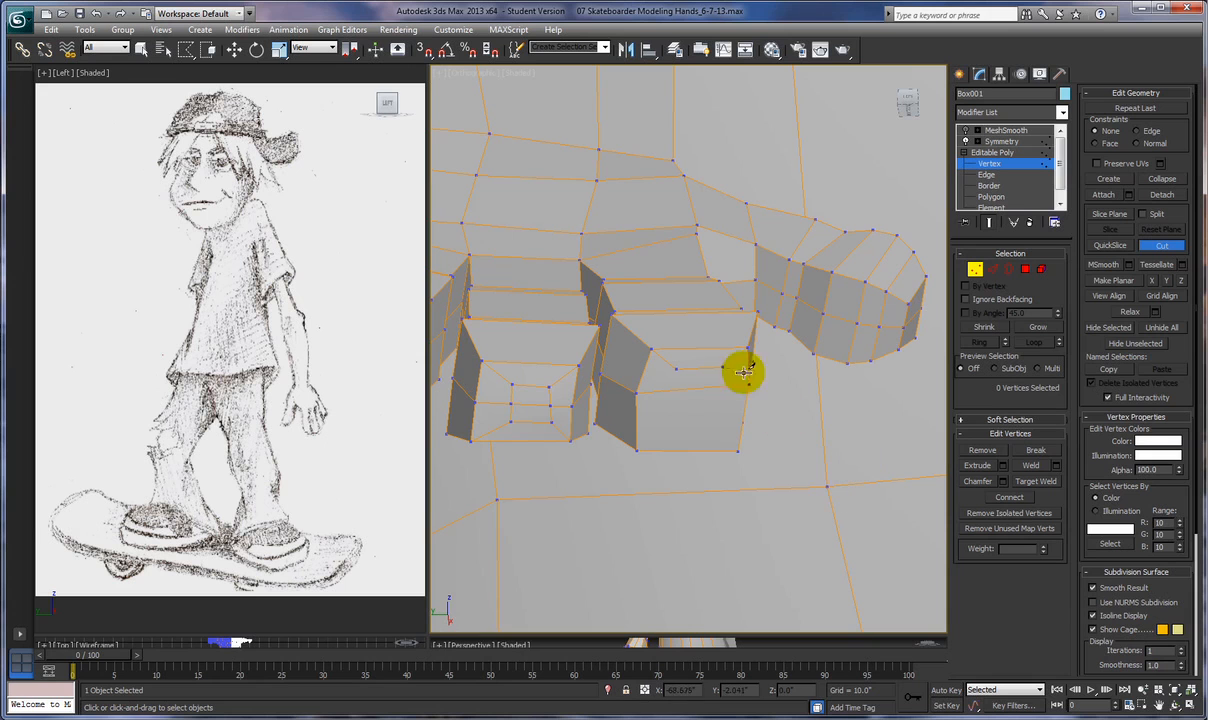
click(670, 427)
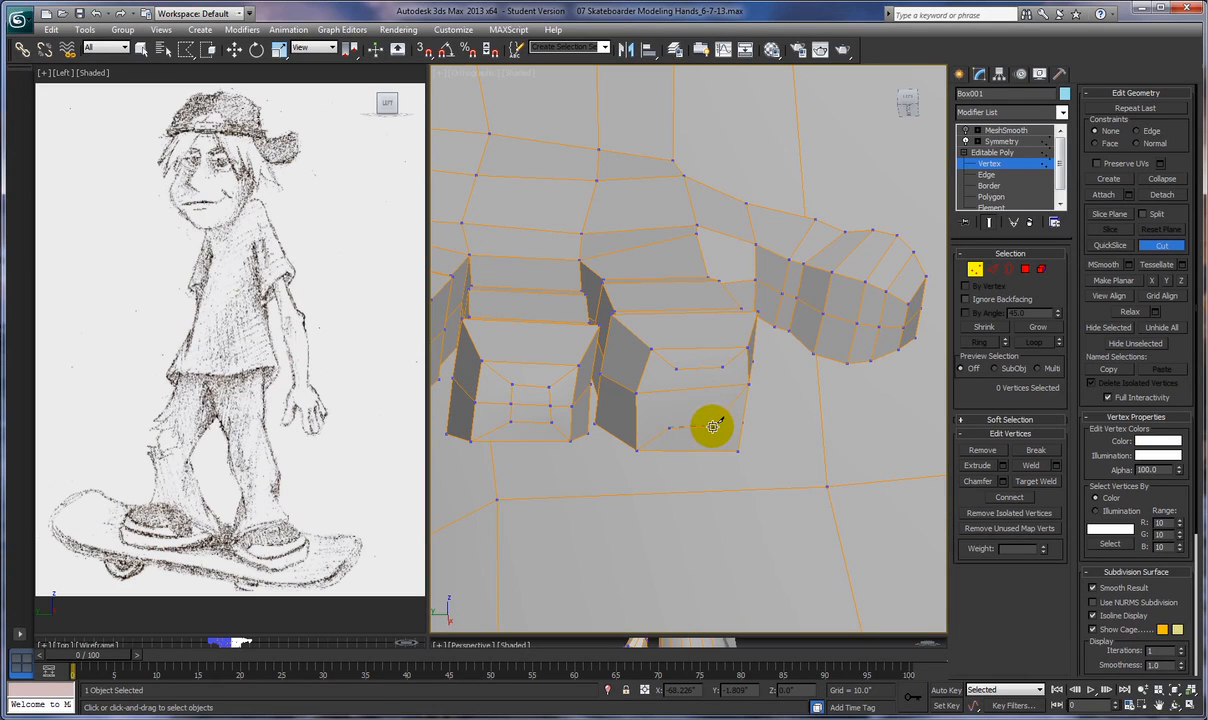
click(712, 427)
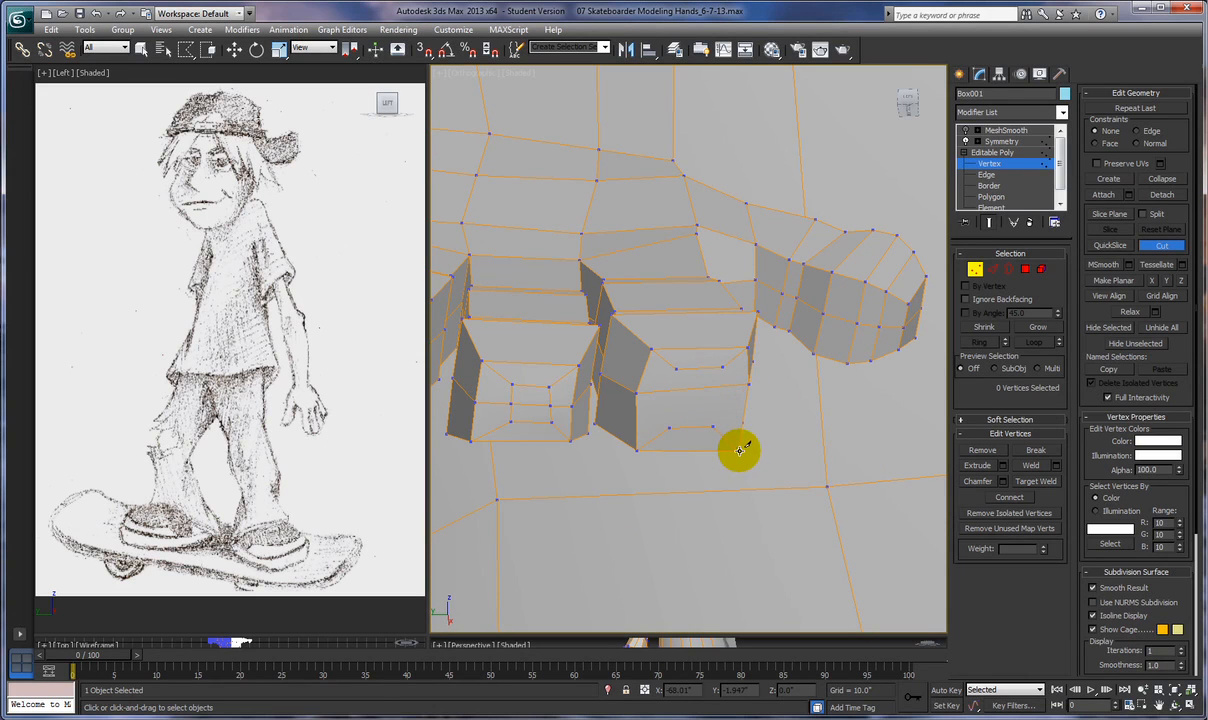
click(740, 450)
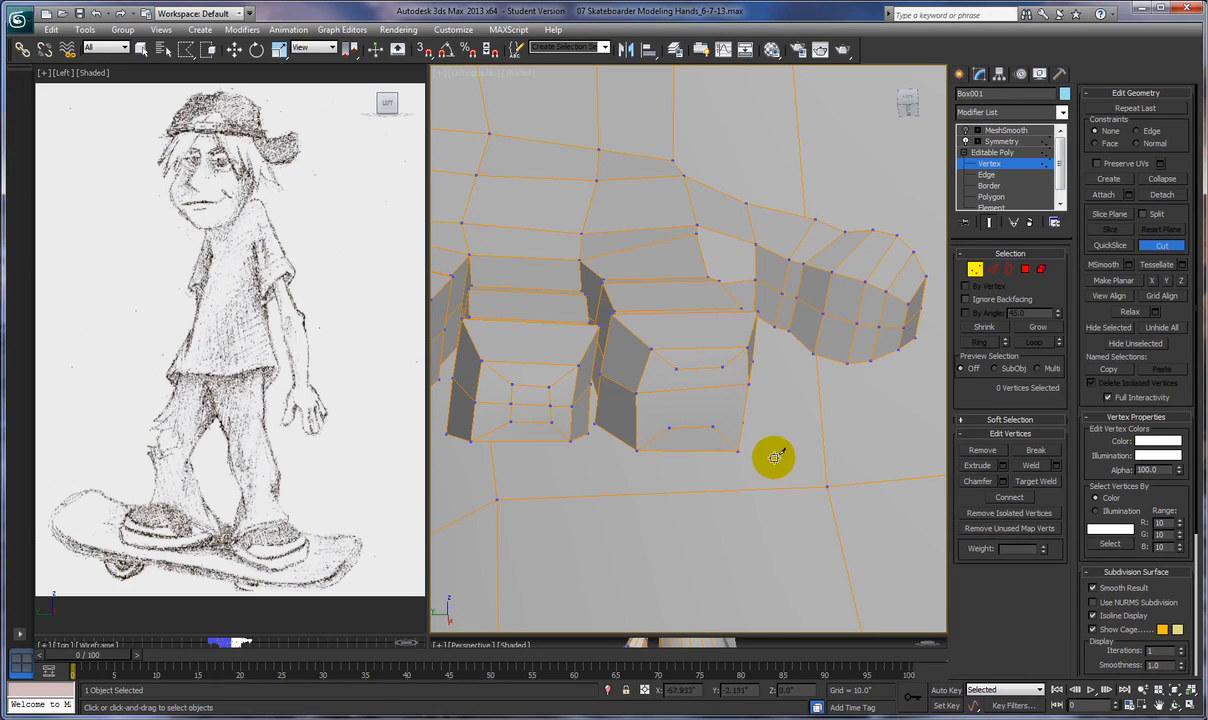
Cut the two side edges that close the inner loop on the tip of the finger nearest the thumb
click(670, 428)
right_click(670, 428)
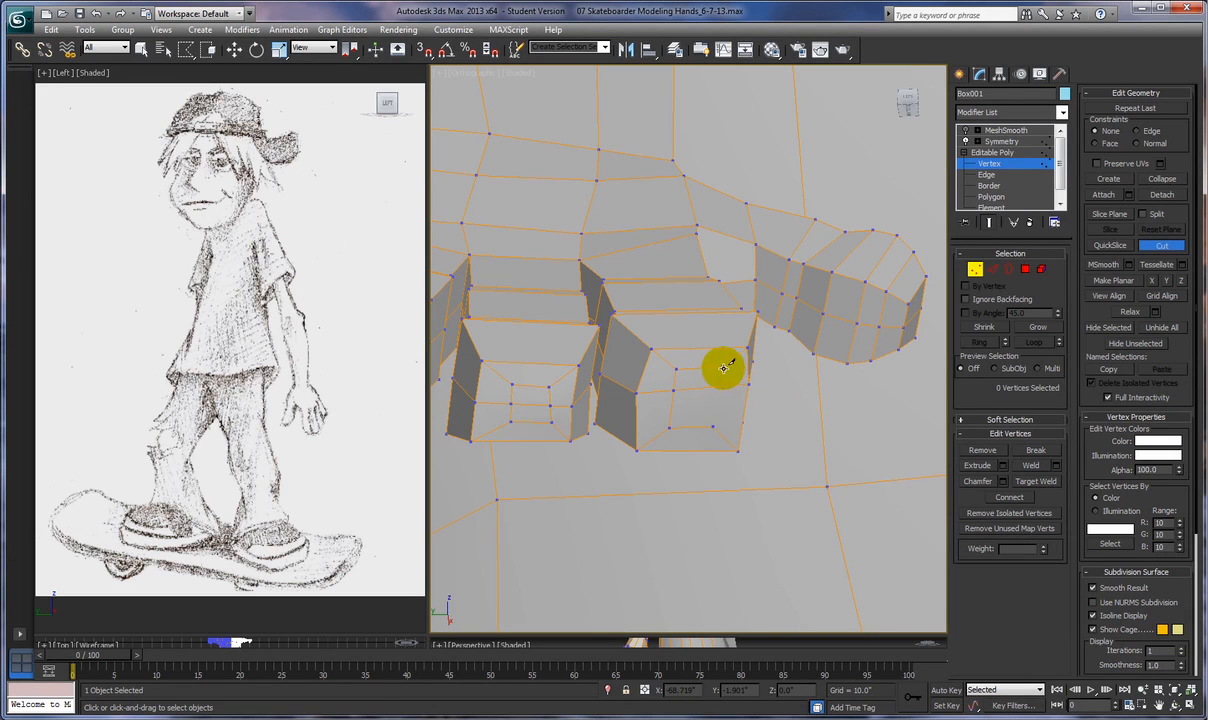
click(724, 367)
right_click(747, 429)
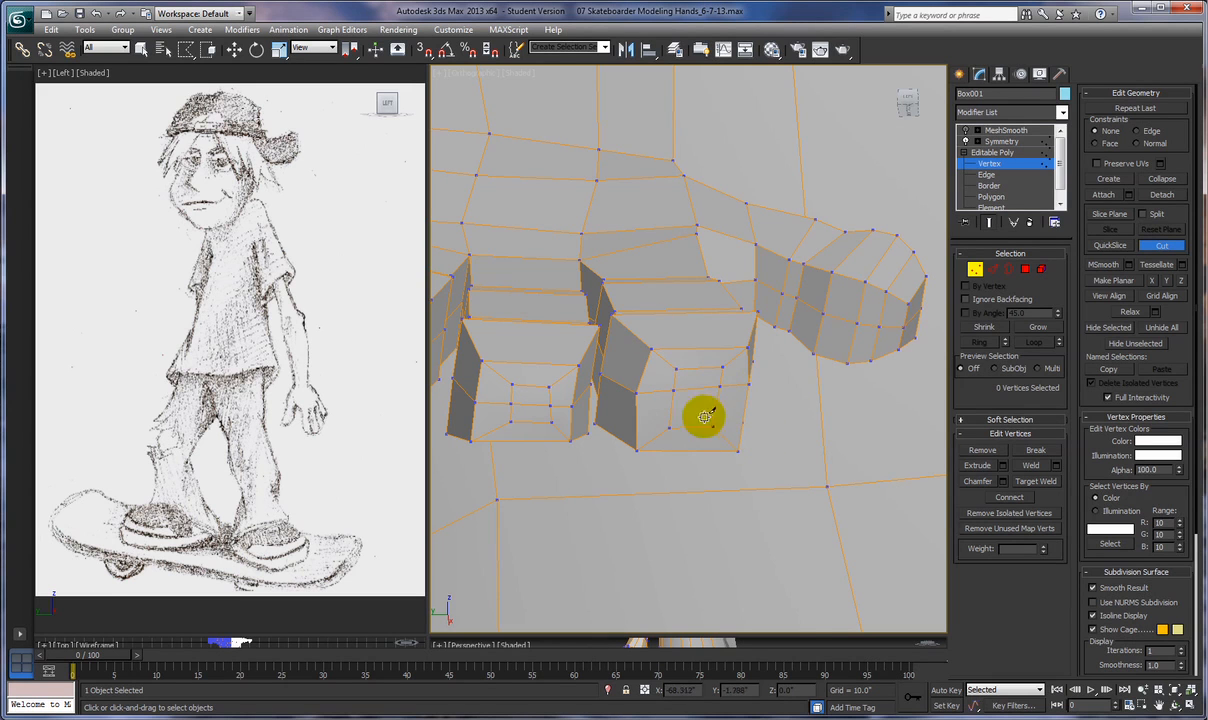
key(w)
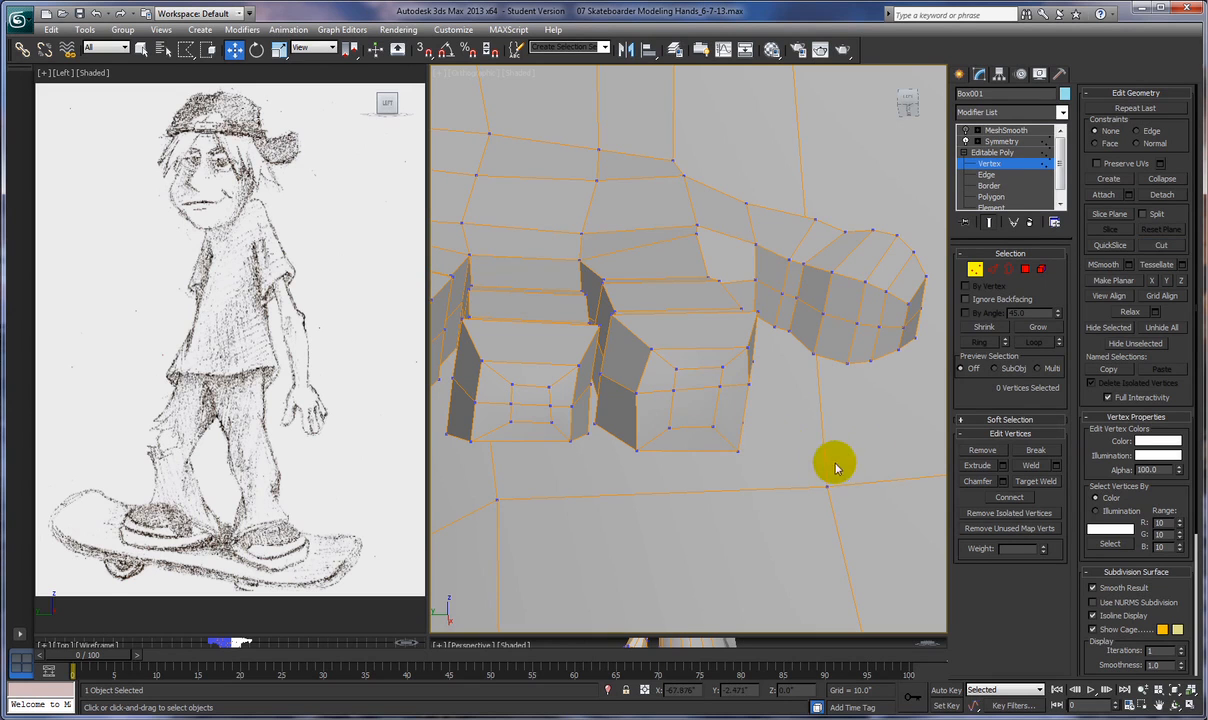
Adjust the inner loop vertices on the tip of the finger nearest the thumb, lowering two of them by 0.023" and 0.015"
click(720, 389)
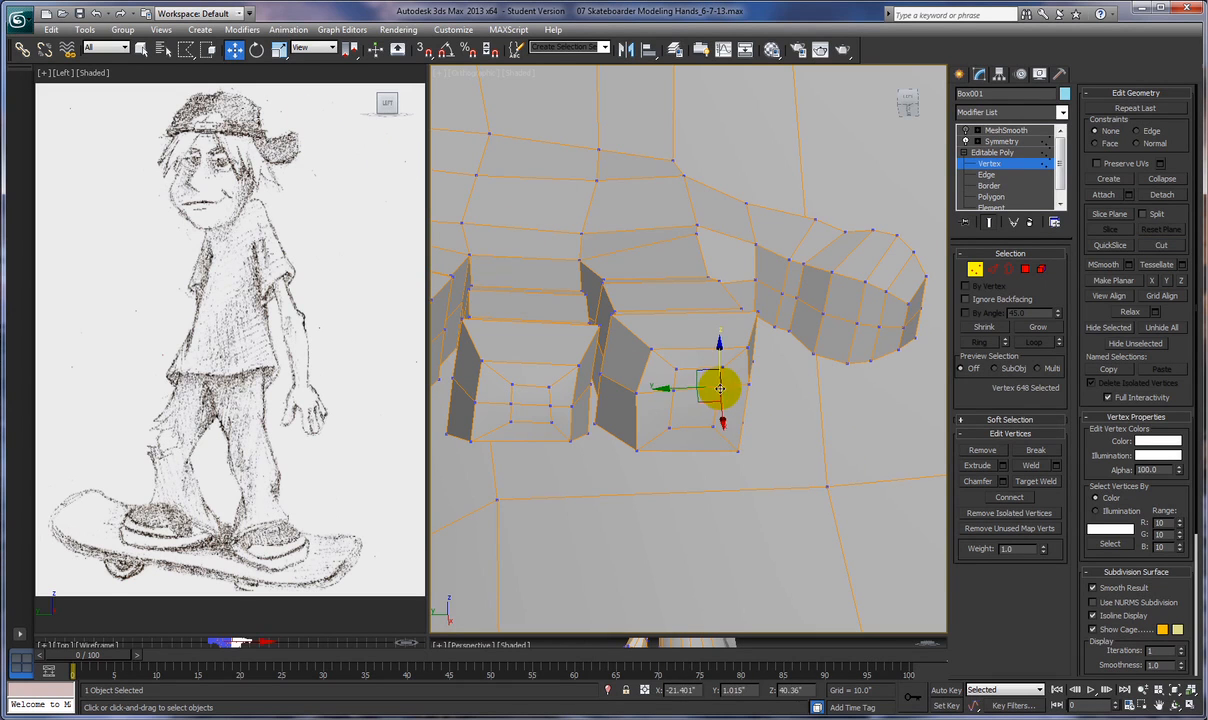
drag(720, 368, 785, 437)
click(673, 371)
alt+middle_drag(790, 440, 762, 468)
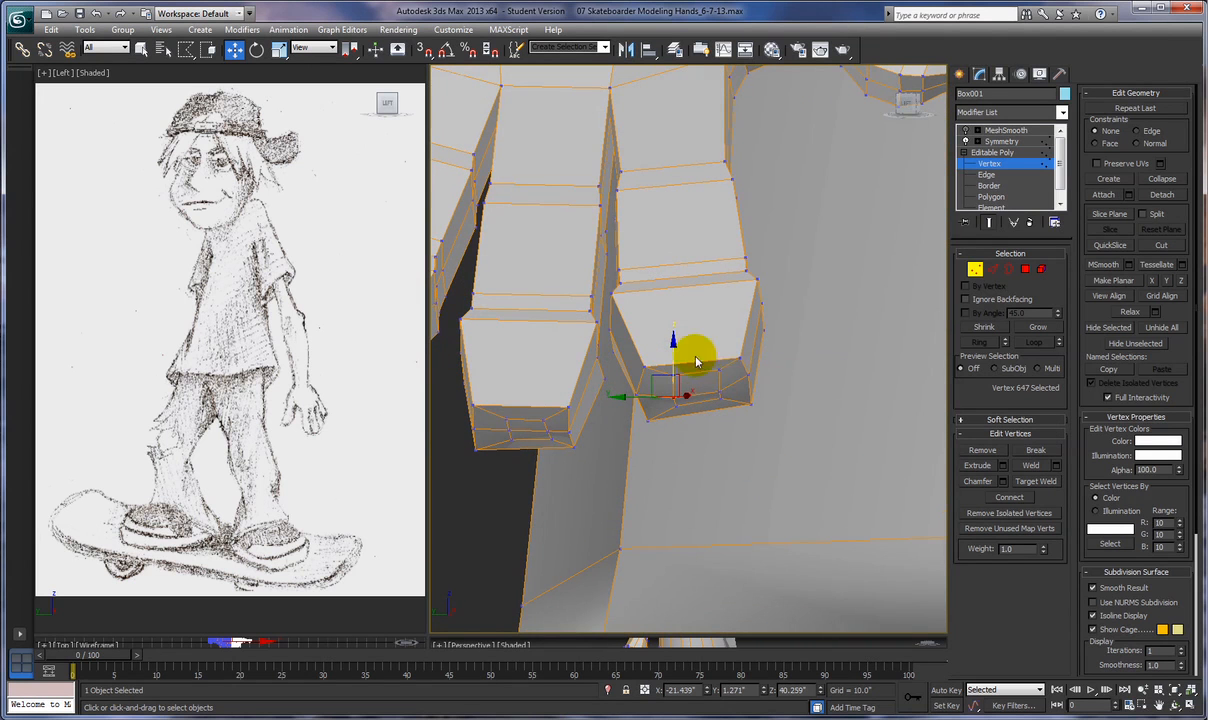
drag(718, 369, 717, 347)
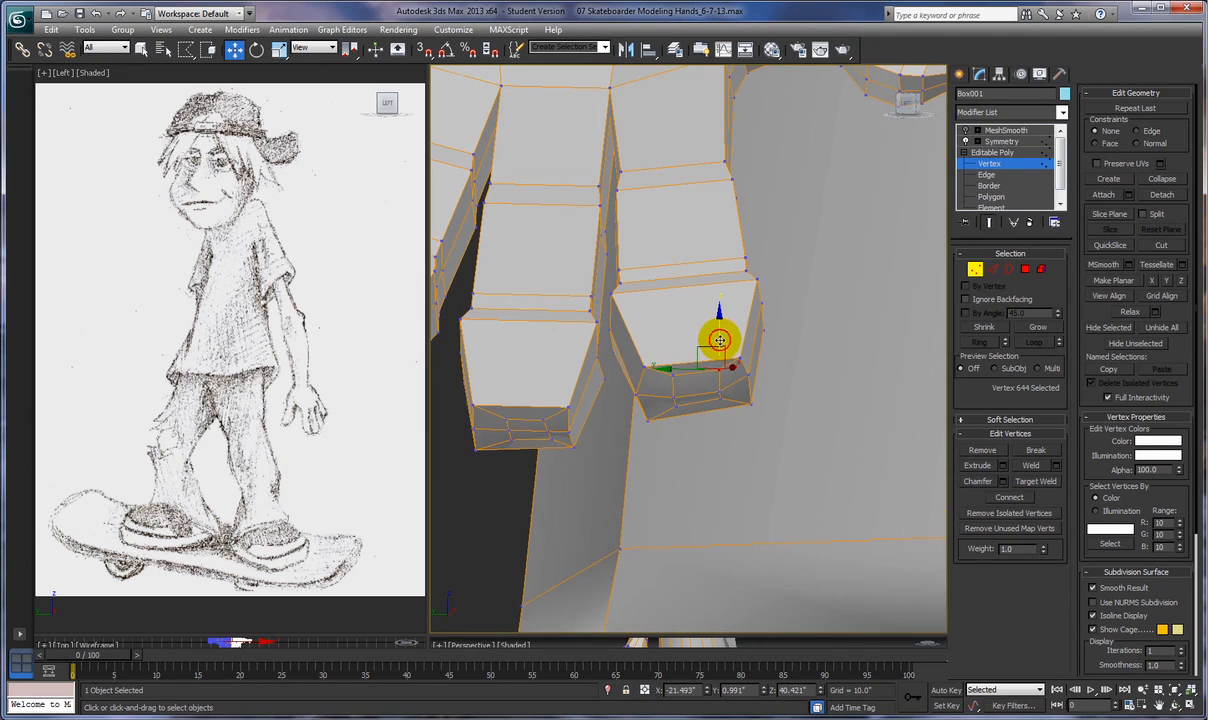
click(674, 366)
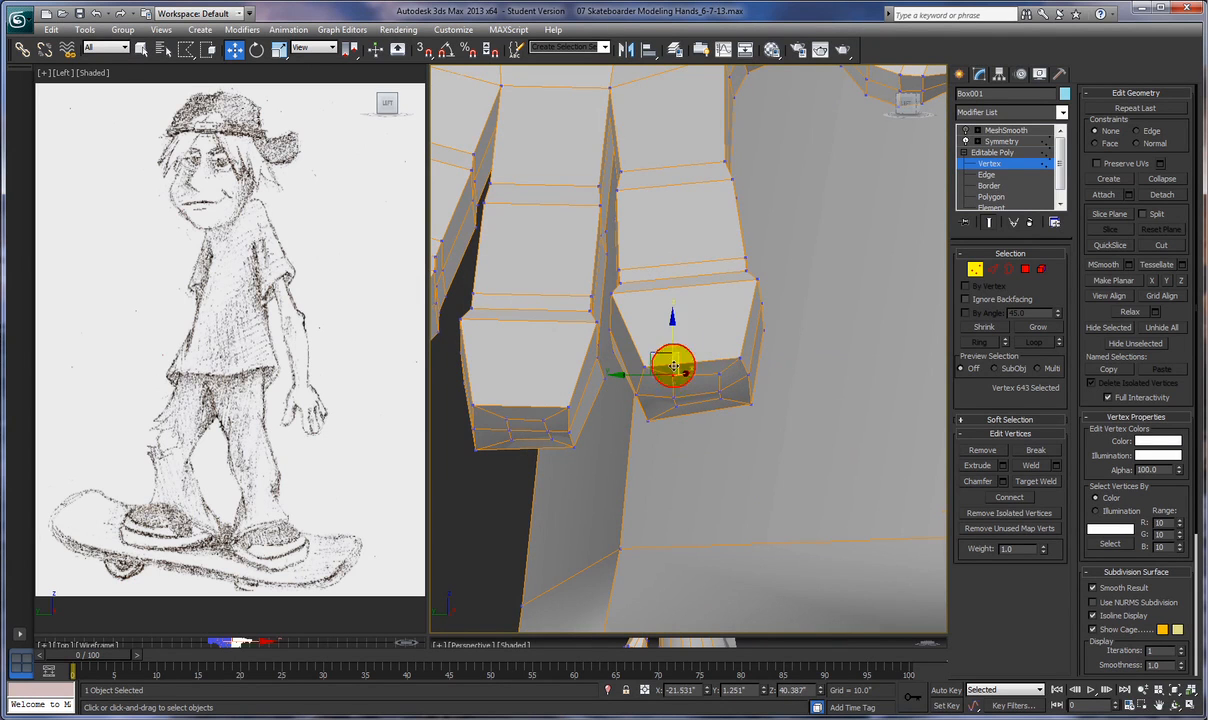
click(724, 398)
drag(720, 369, 720, 374)
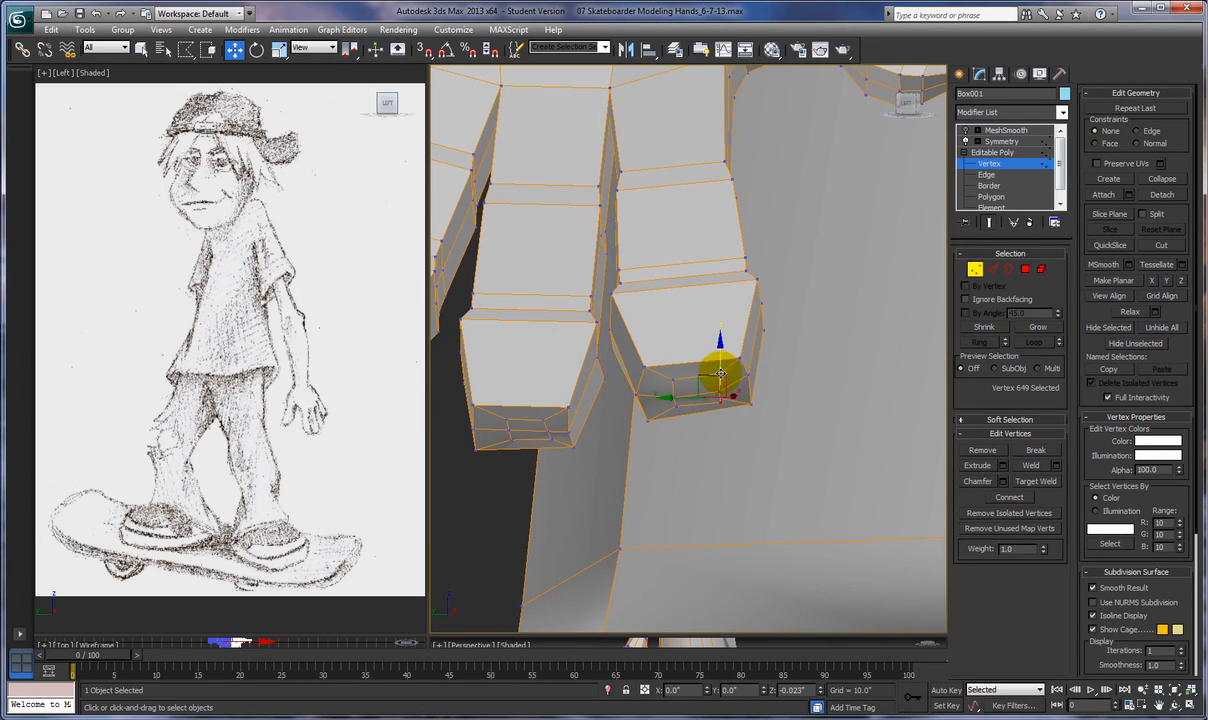
click(676, 405)
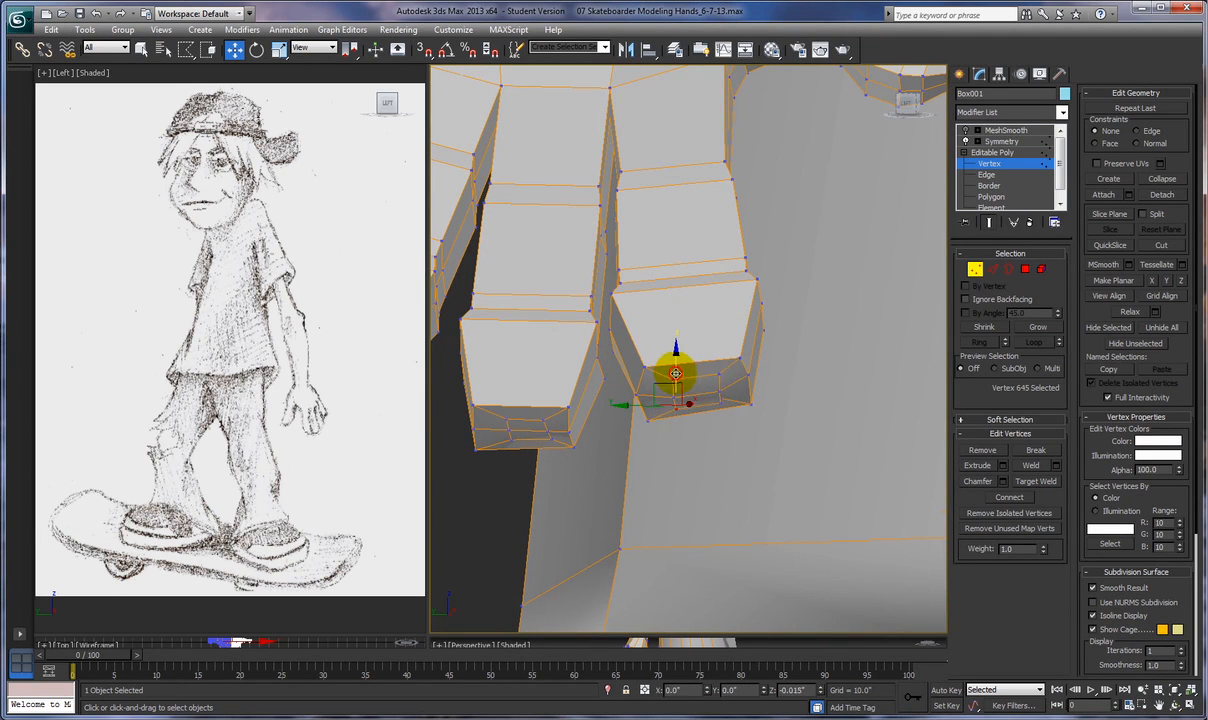
Lower the two front vertices of that fingertip's inner loop, moving the second one down 0.043"
alt+middle_drag(674, 377, 706, 437)
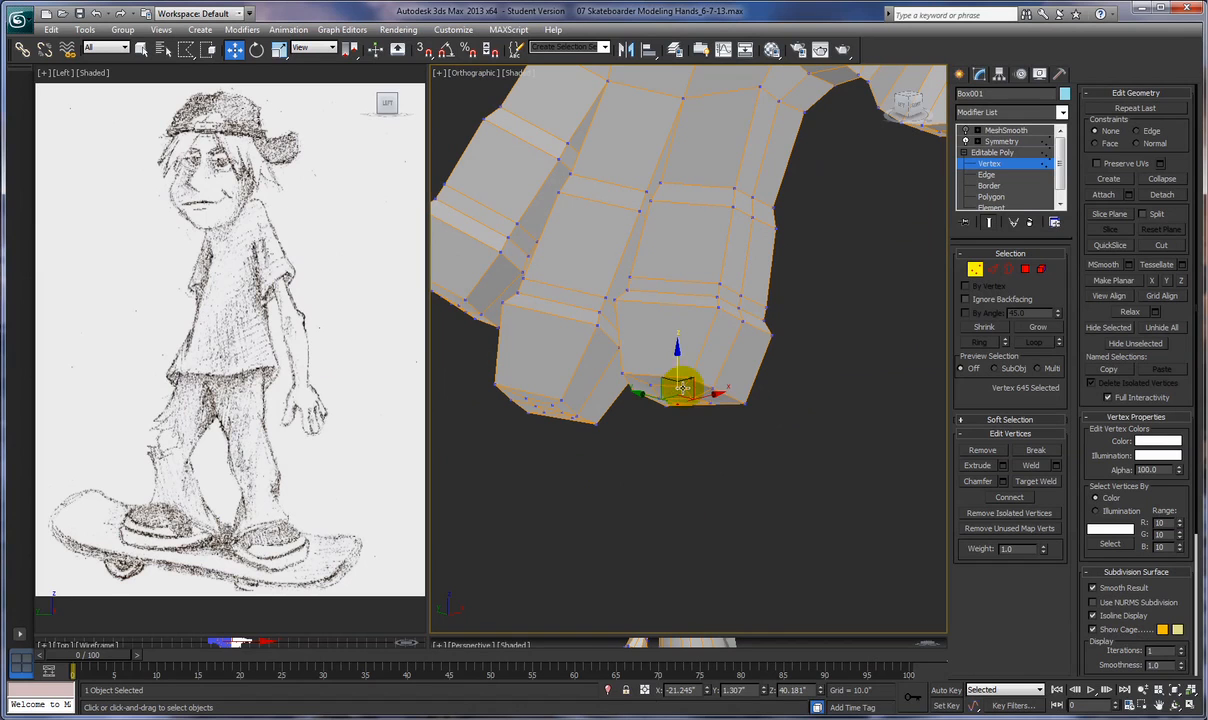
click(672, 371)
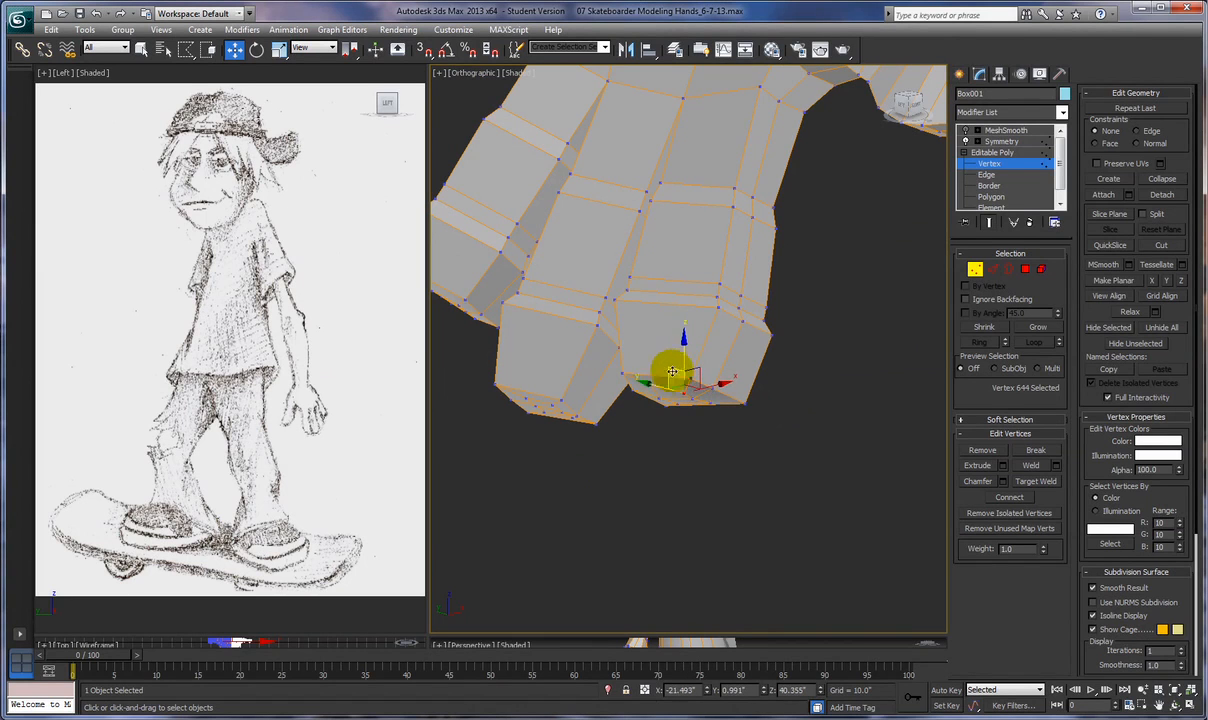
click(651, 366)
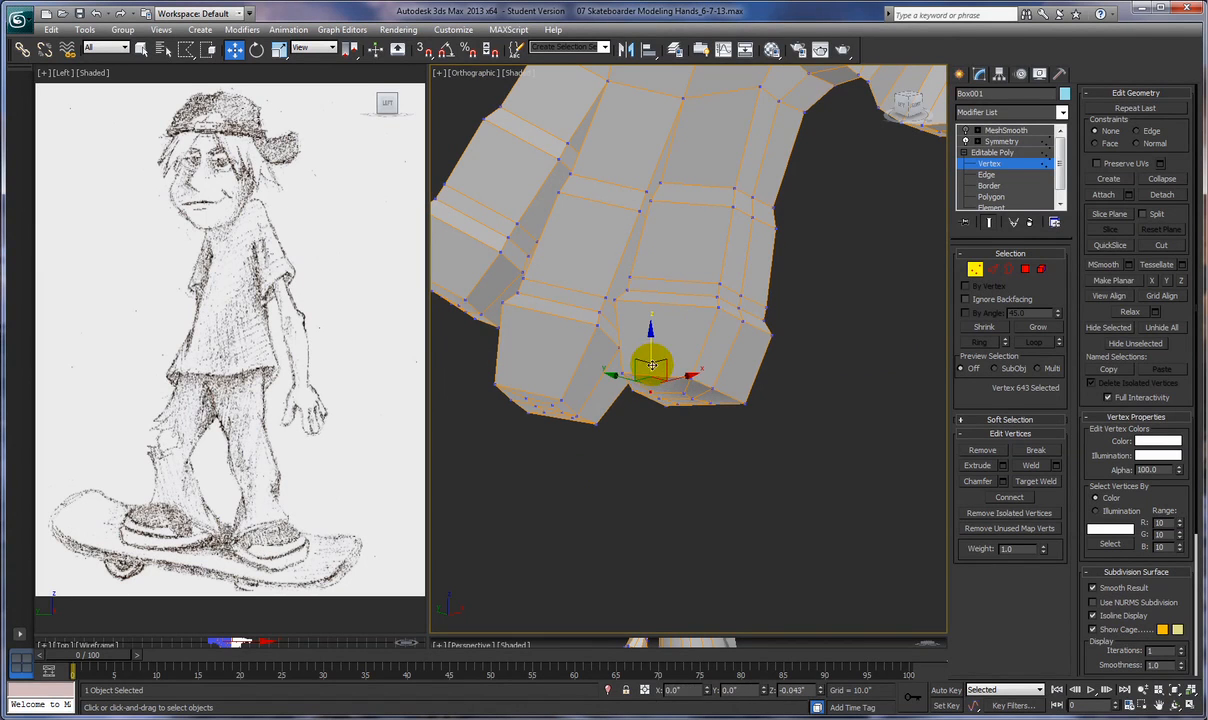
Target Weld the stray vertex at the inner loop's corner on the underside of that fingertip
alt+middle_drag(728, 418, 763, 481)
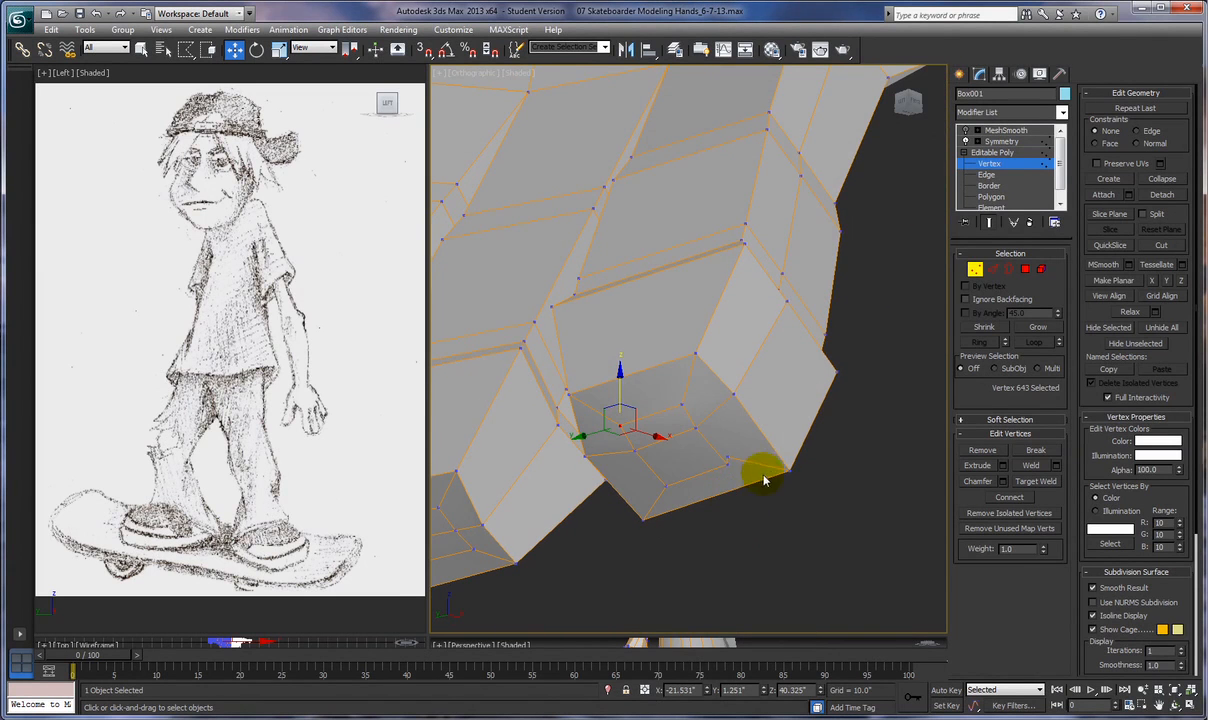
click(1036, 481)
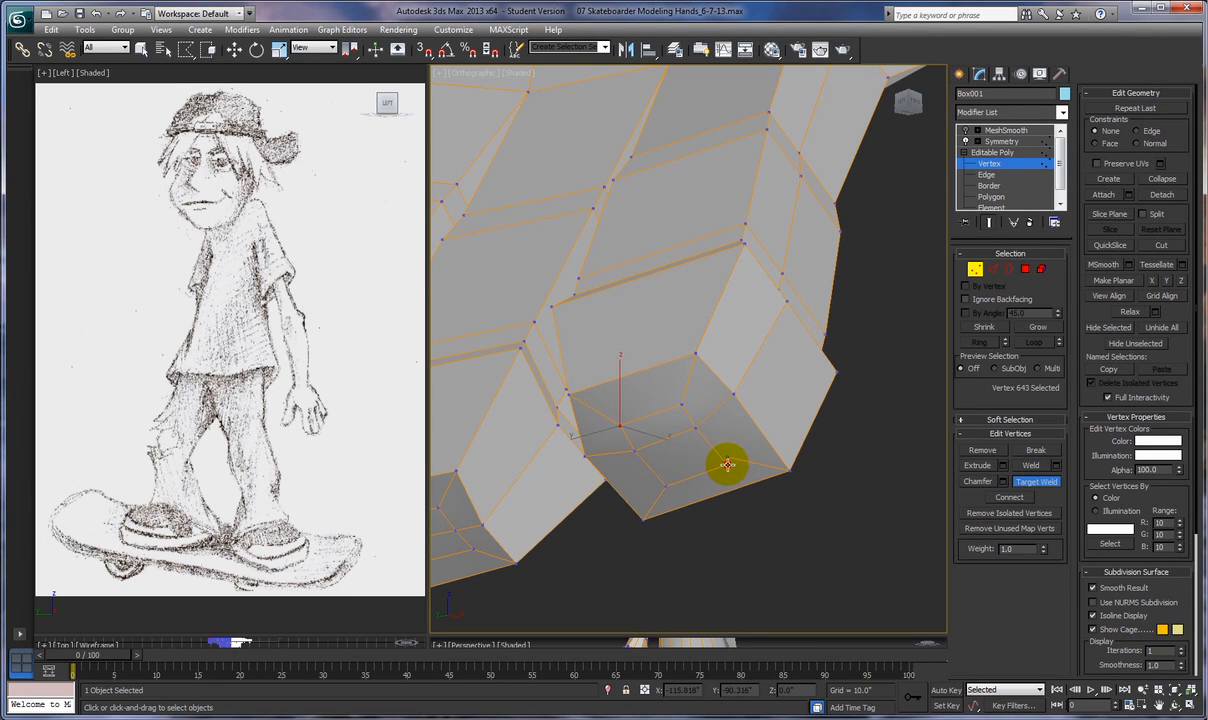
key(w)
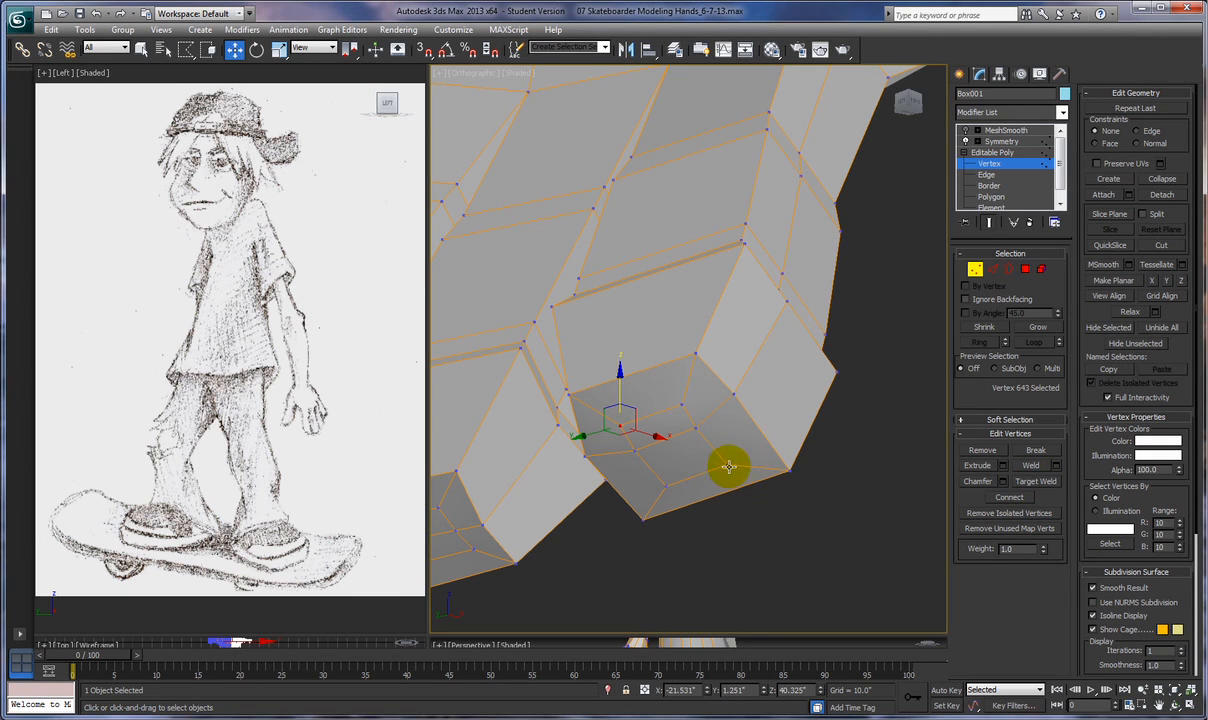
Lower the two front corner vertices of the fingertip's inner loop, then select the fingertip's side vertex level with the loop
alt+middle_drag(685, 531, 722, 548)
click(701, 435)
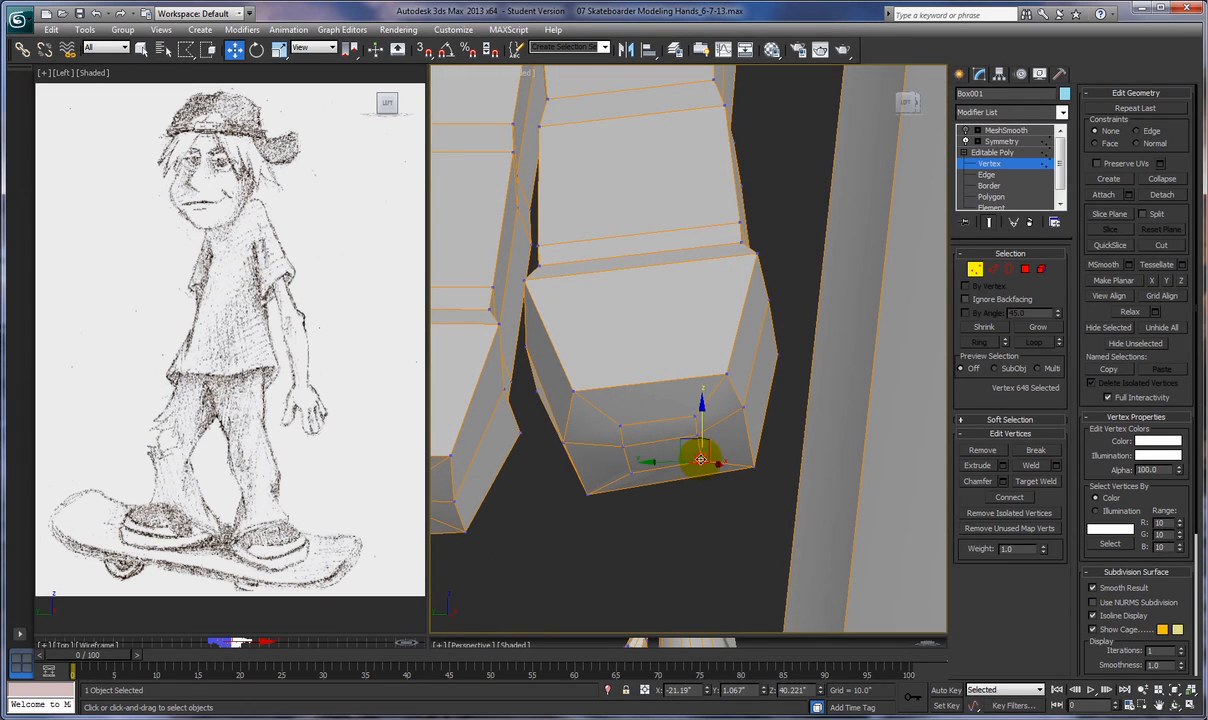
click(631, 459)
alt+middle_drag(712, 566, 717, 524)
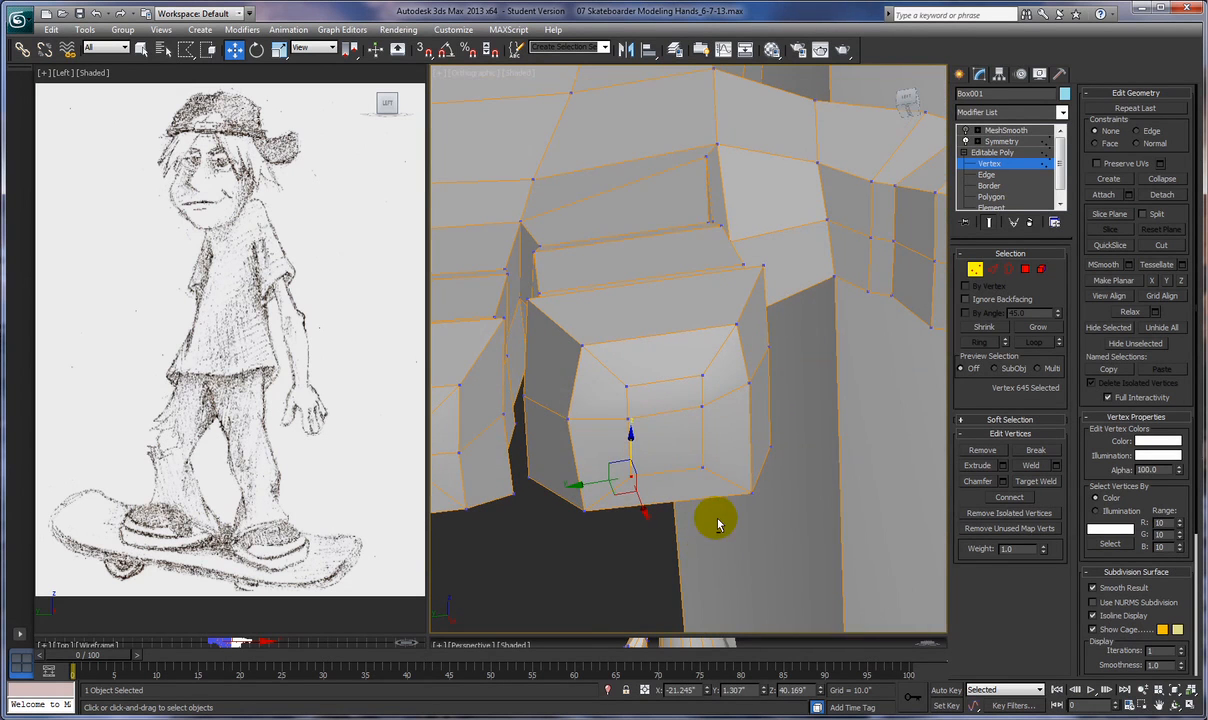
click(566, 417)
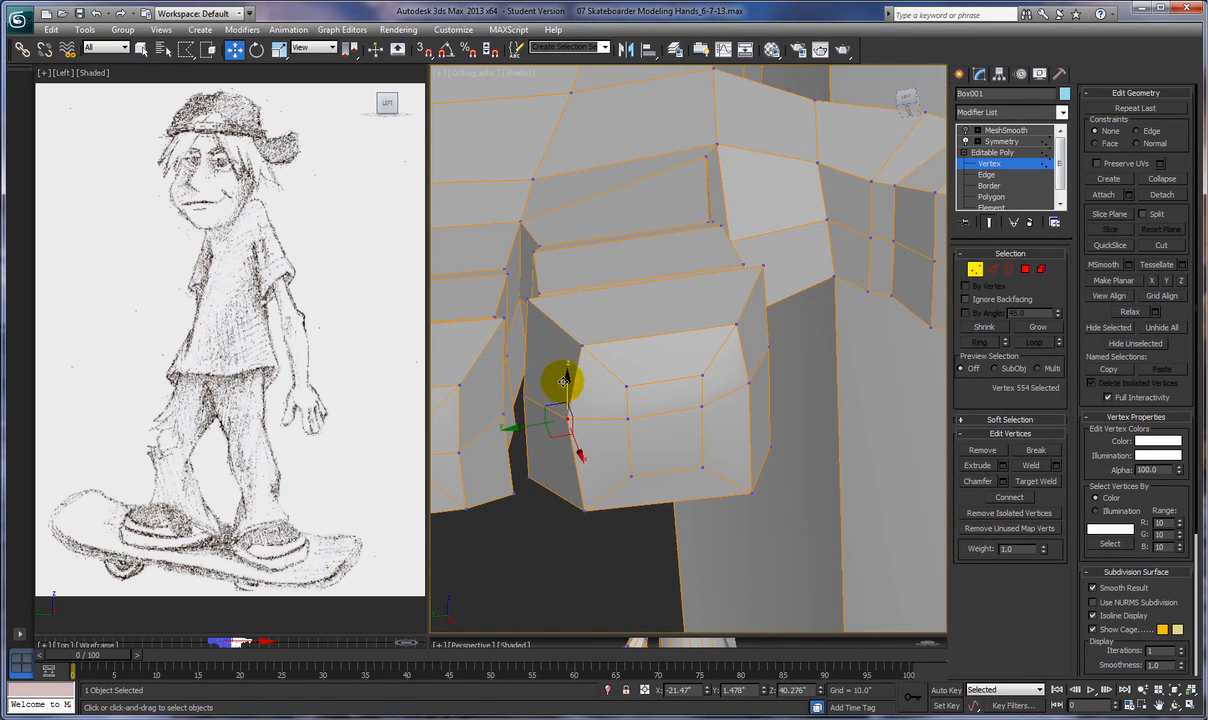
mouse_move(620, 490)
alt+middle_down()
mouse_move(612, 565)
mouse_move(631, 555)
mouse_move(631, 609)
alt+middle_up()
mouse_move(677, 460)
ctrl+alt+middle_down()
mouse_move(680, 507)
mouse_move(655, 485)
ctrl+alt+middle_up()
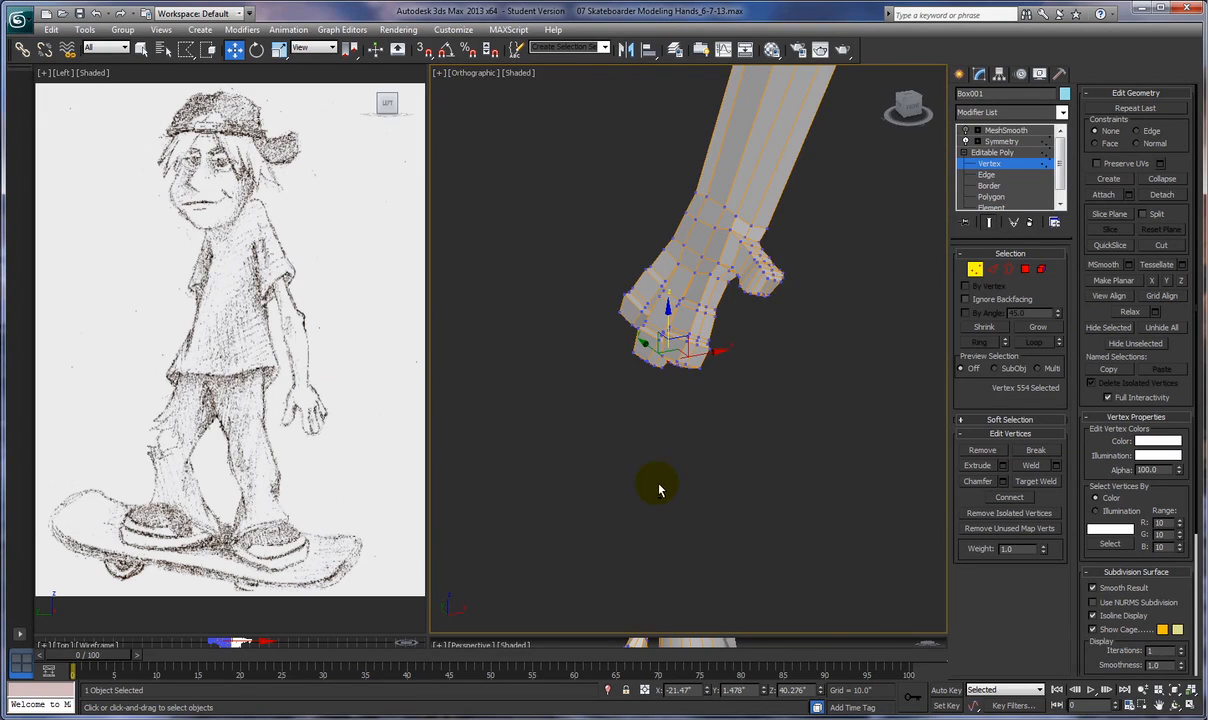
Enable the MeshSmooth modifier's display and select all the hand's vertices up to the wrist
click(965, 131)
ctrl+alt+middle_drag(759, 391, 755, 445)
middle_drag(876, 391, 616, 506)
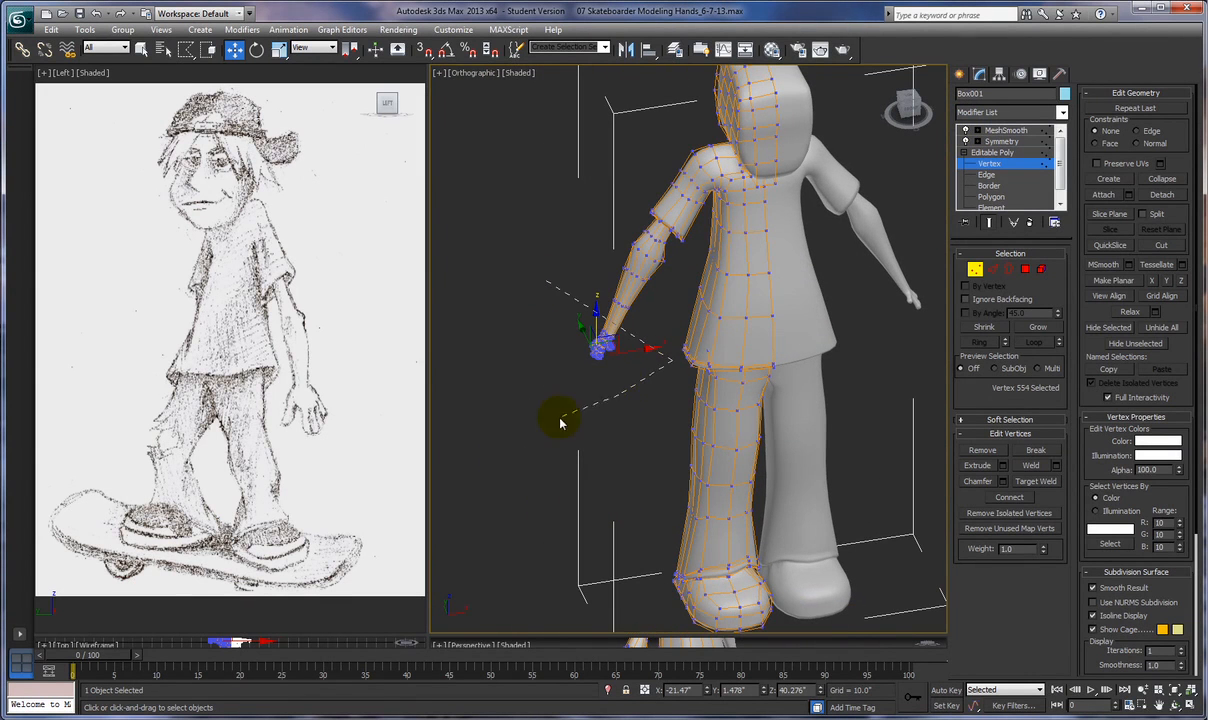
click(545, 280)
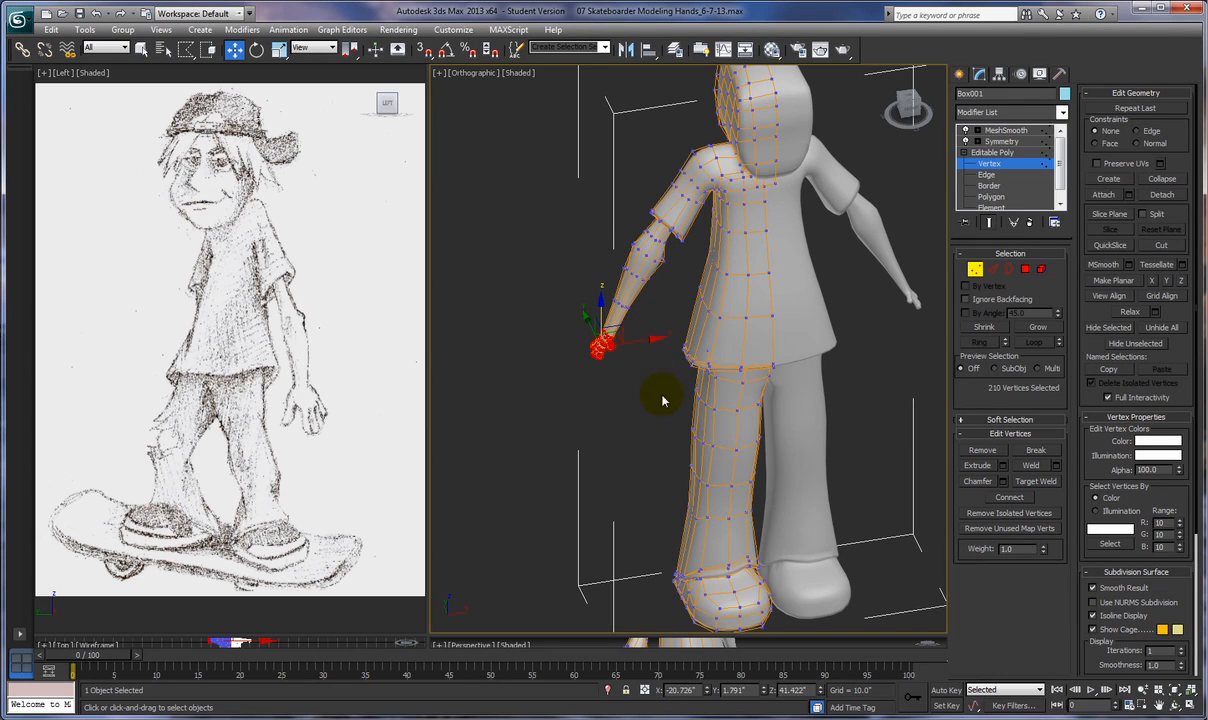
Try enlarging the whole hand with uniform scaling, checking its proportions from the side, and clear the vertex selection
right_click(637, 374)
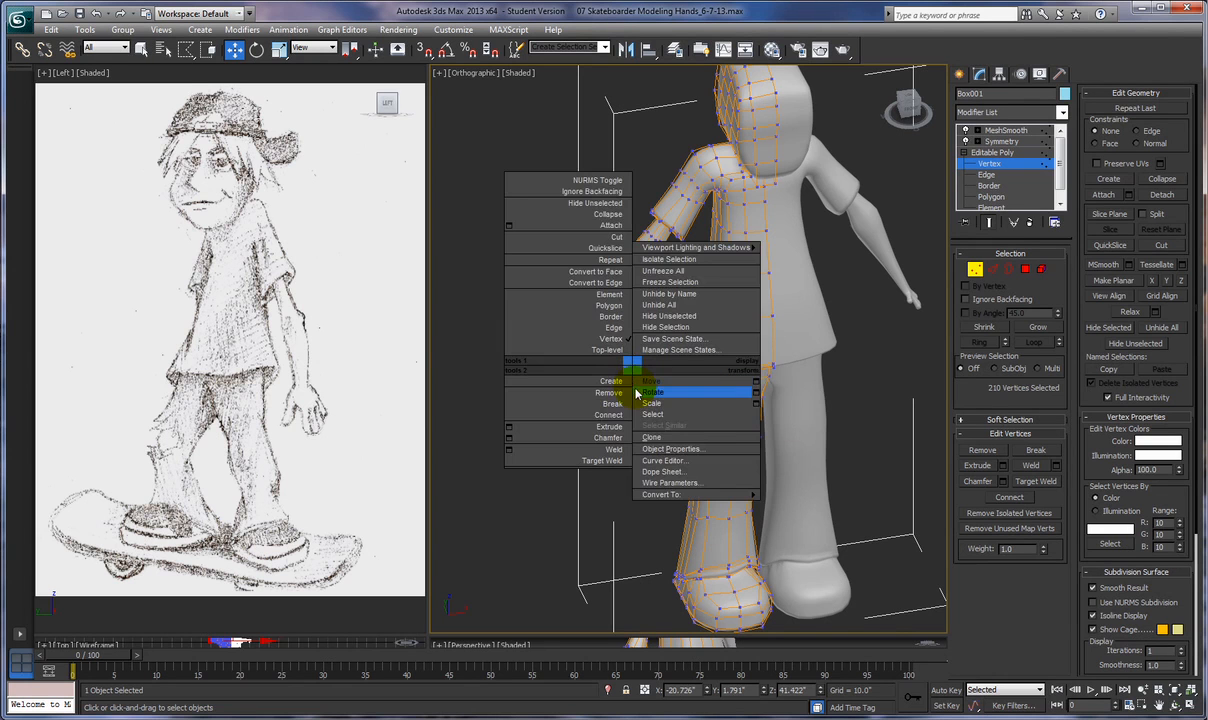
click(645, 403)
drag(614, 364, 656, 247)
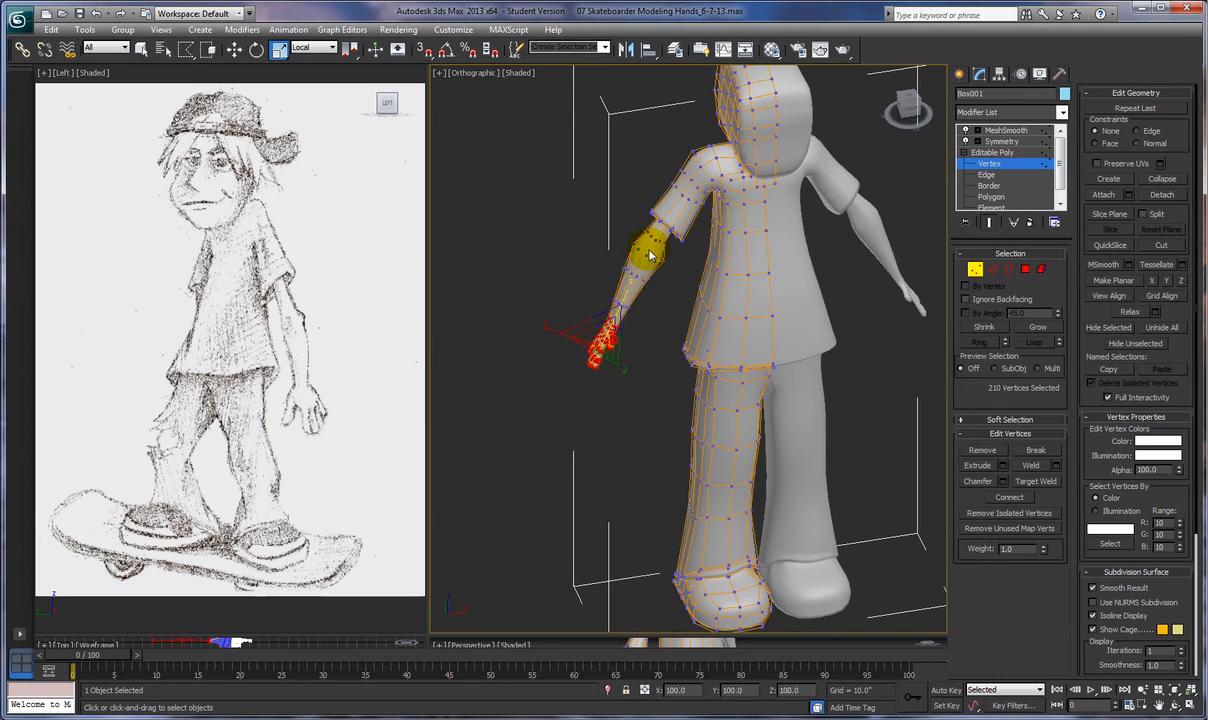
drag(594, 348, 576, 324)
scroll(660, 501, down, 1)
alt+middle_drag(660, 501, 642, 464)
click(518, 430)
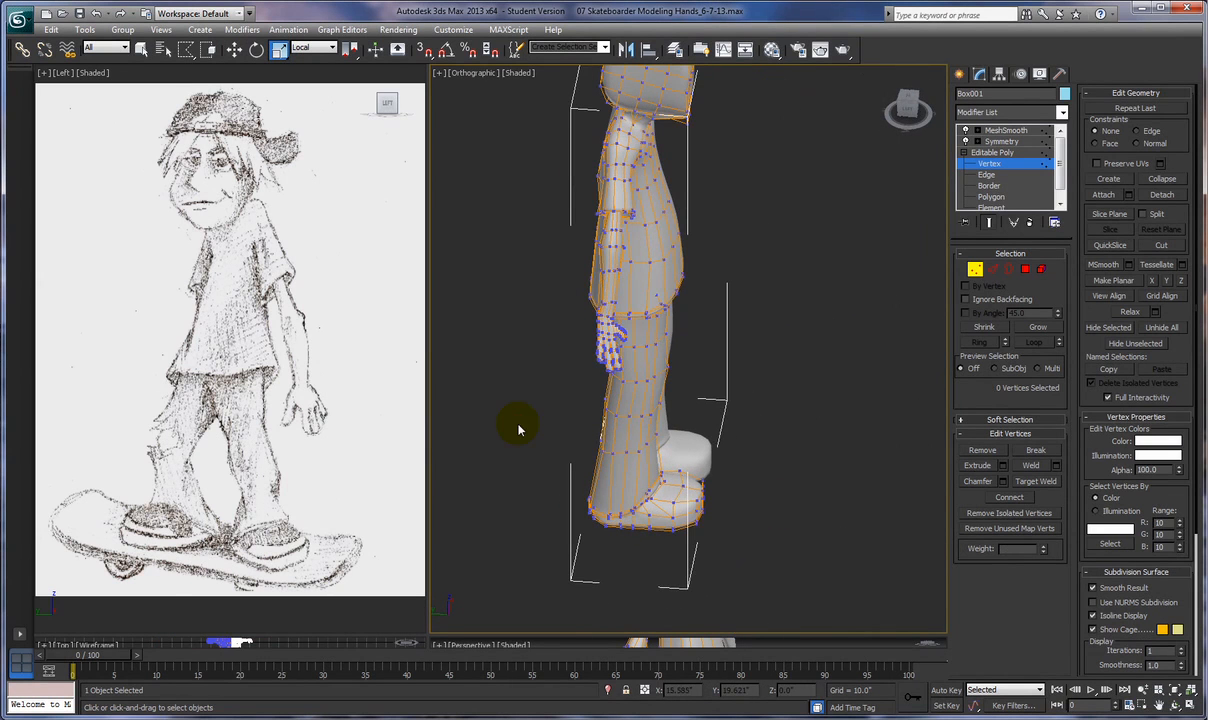
Undo the deselection and the hand scaling
click(97, 13)
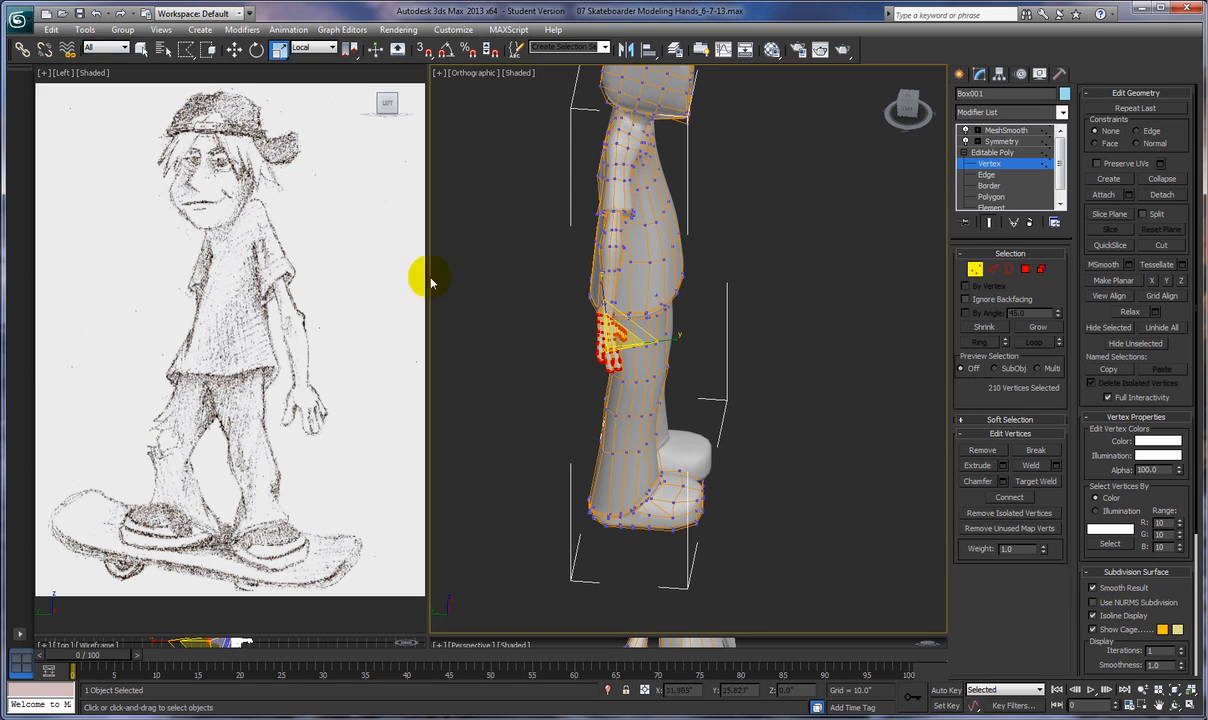
click(96, 15)
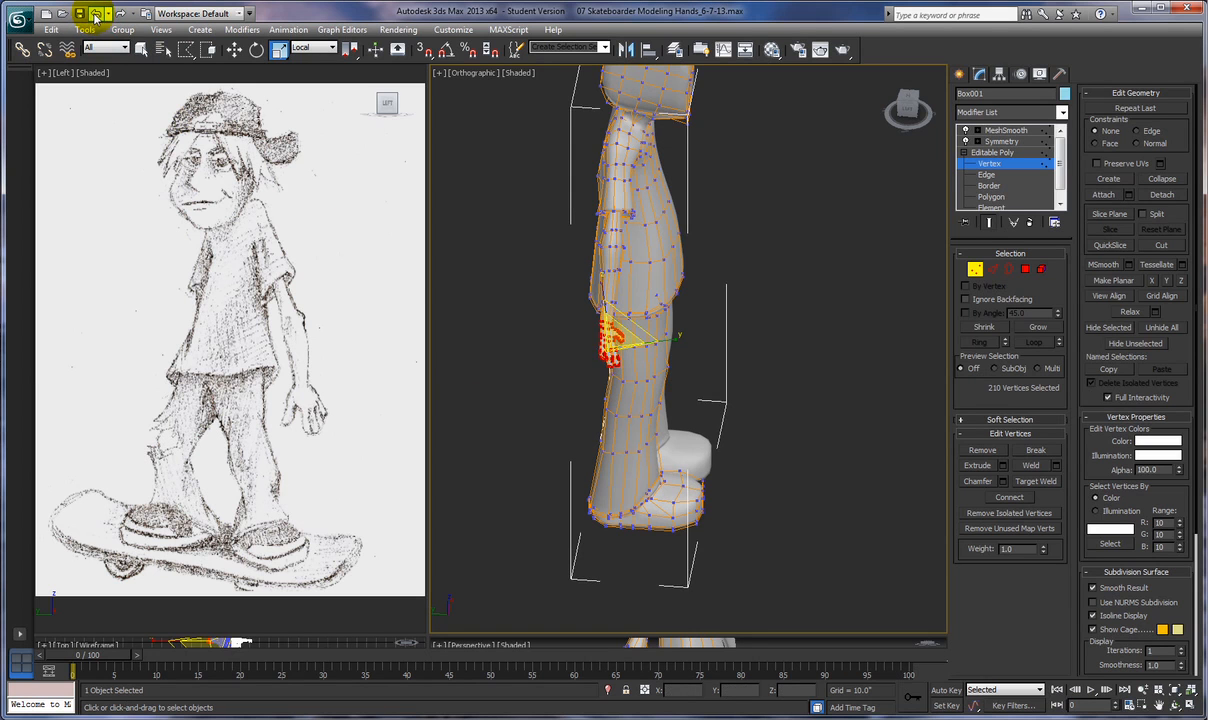
click(95, 18)
Scale up the selected hand vertices uniformly so the hand suits the body's proportions
alt+middle_drag(802, 531, 801, 580)
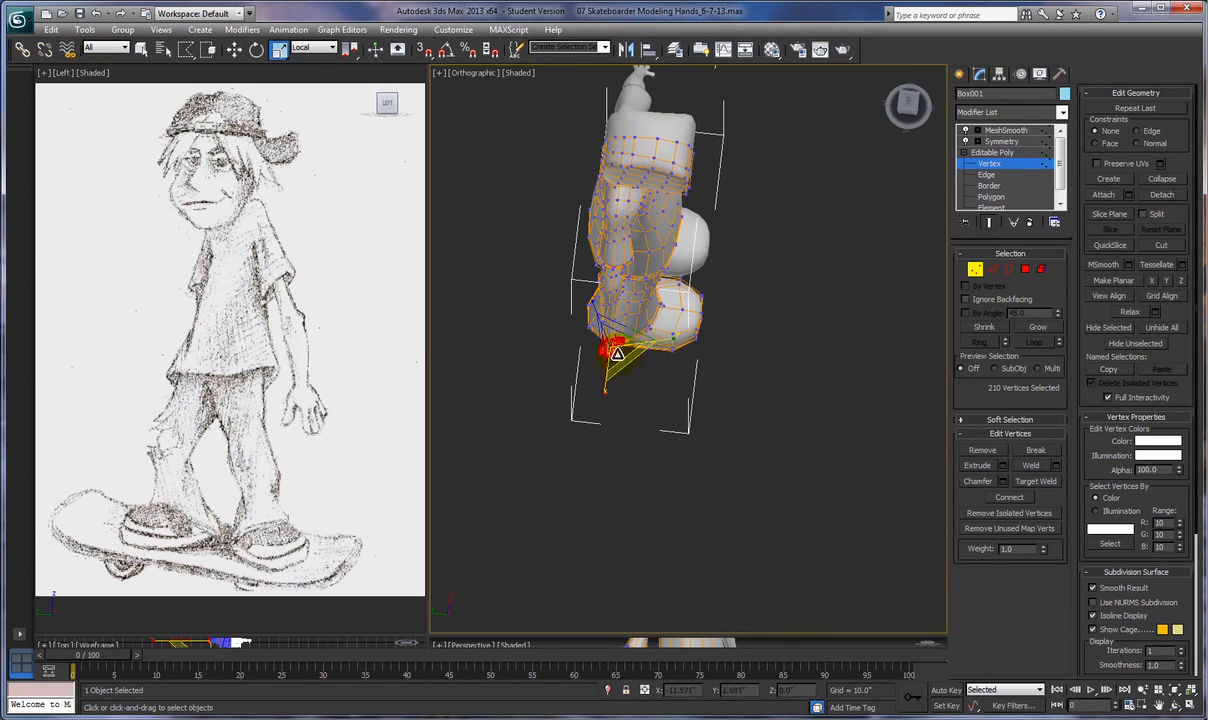
drag(612, 347, 604, 318)
alt+middle_drag(698, 485, 693, 512)
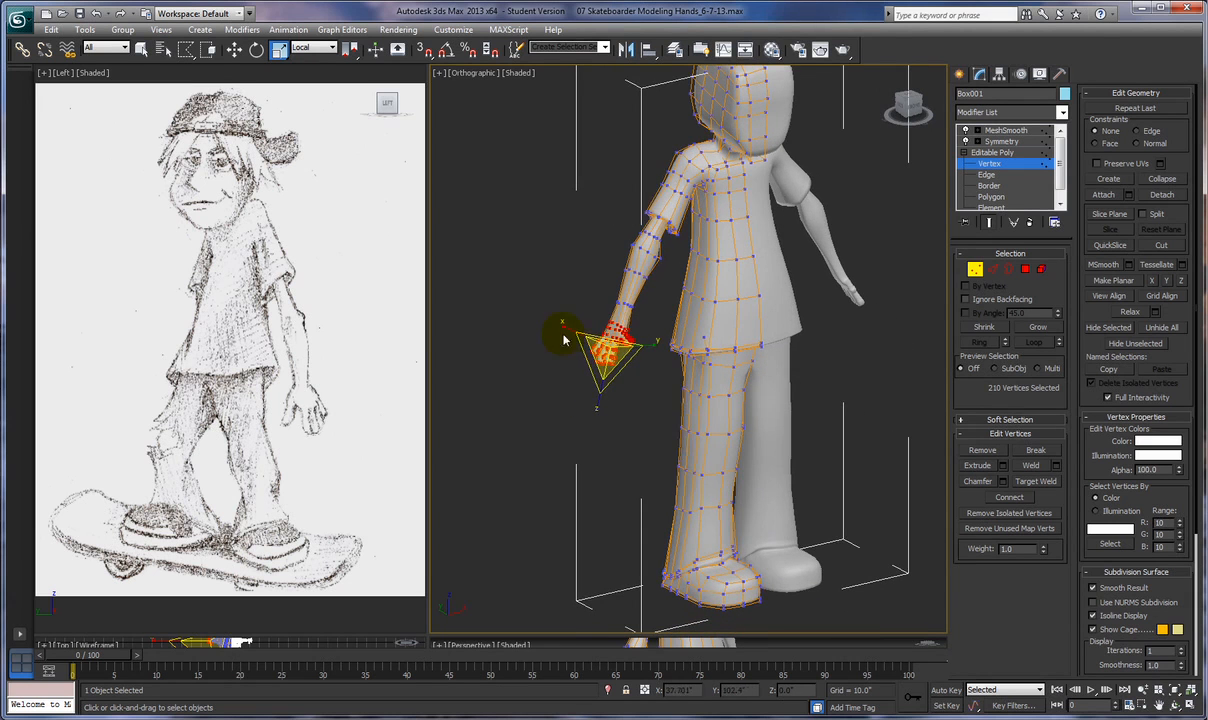
drag(607, 350, 605, 343)
Move the selected hand outward and down along the arm to X -21.126", Z 40.816"
right_click(604, 341)
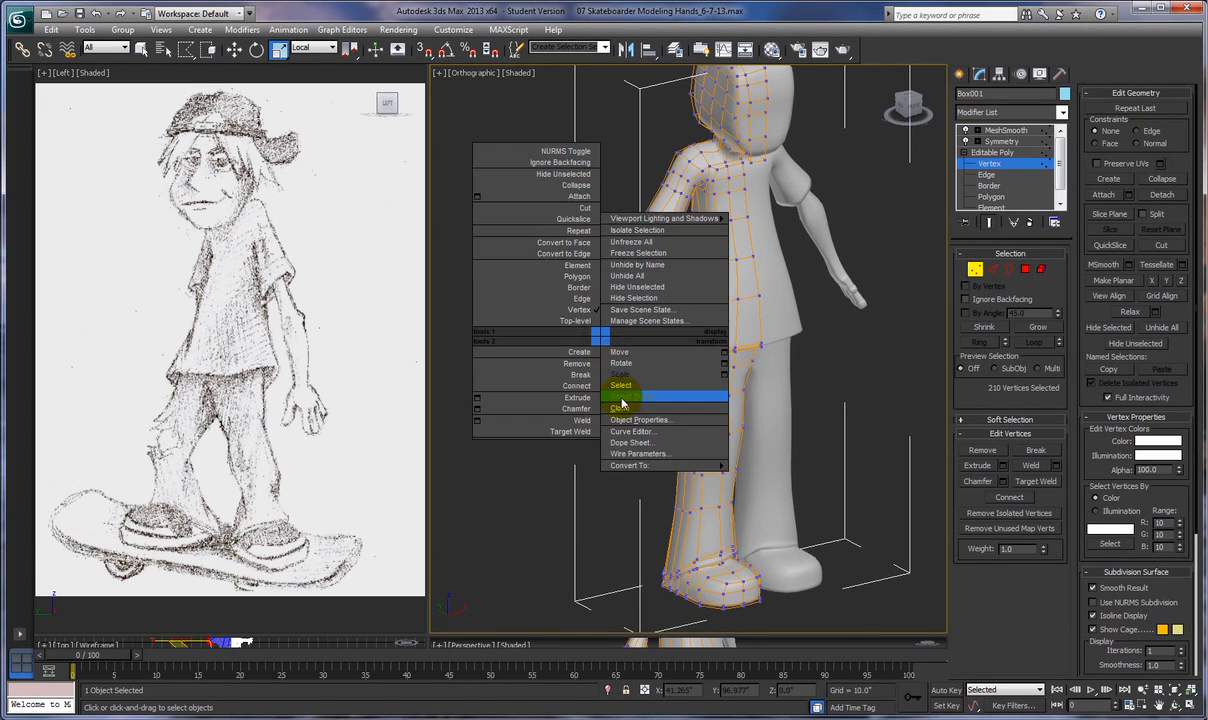
click(618, 348)
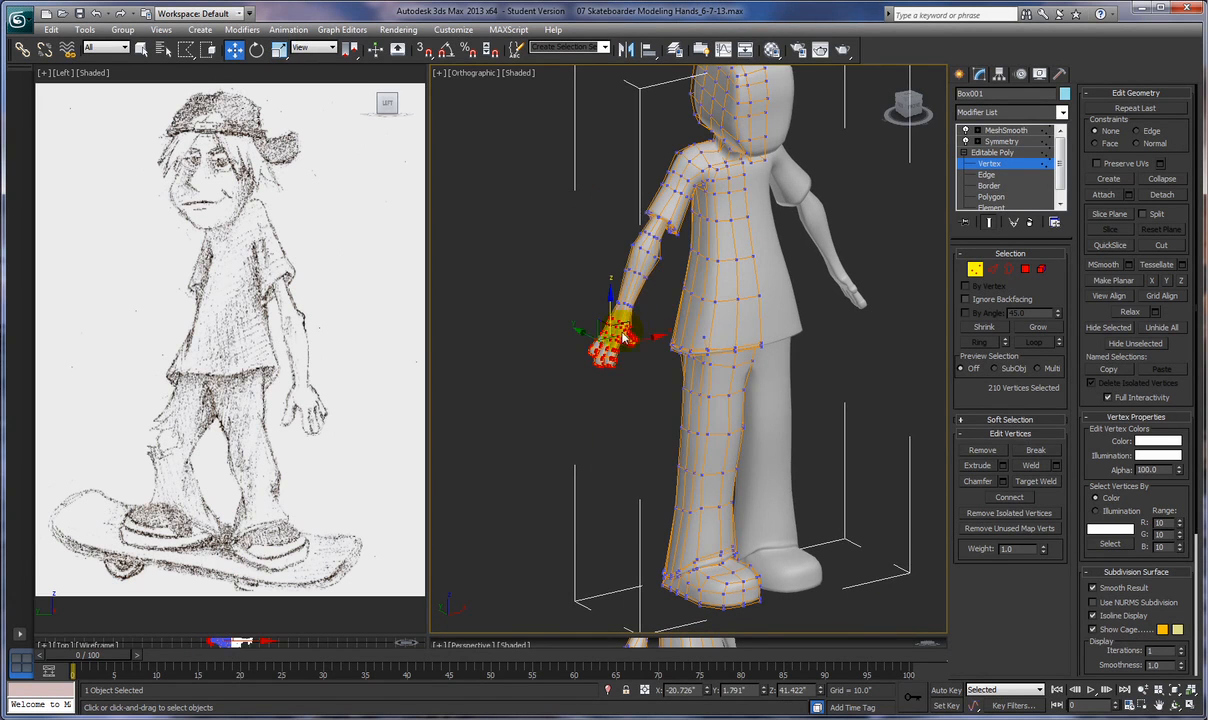
mouse_move(577, 383)
alt+middle_down()
mouse_move(548, 364)
mouse_move(559, 369)
alt+middle_up()
drag(630, 327, 627, 342)
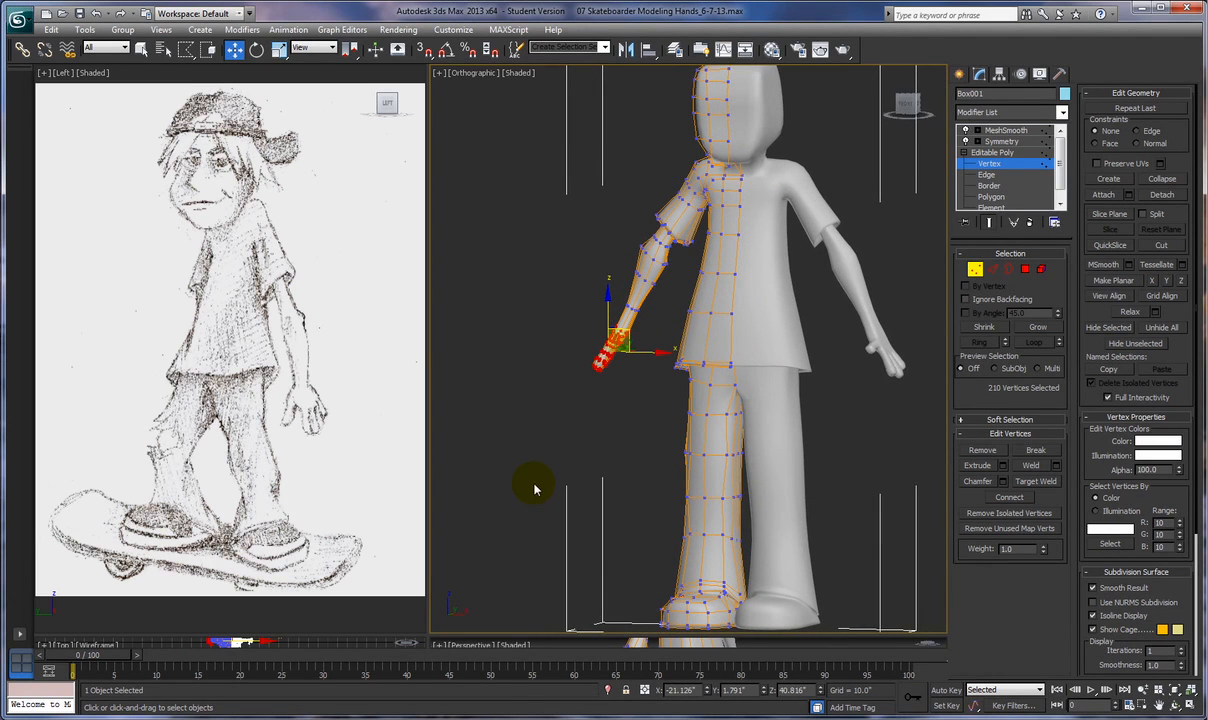
Enlarge the repositioned hand slightly more with uniform scaling
alt+middle_drag(640, 445, 782, 461)
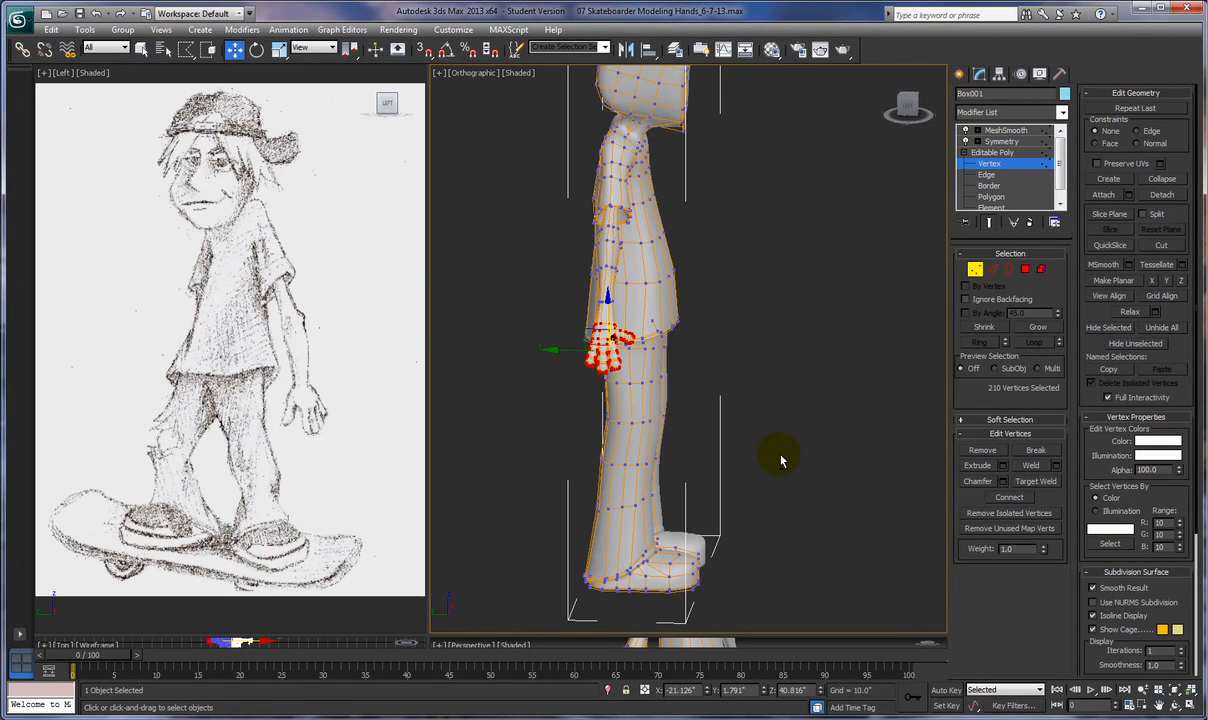
right_click(778, 425)
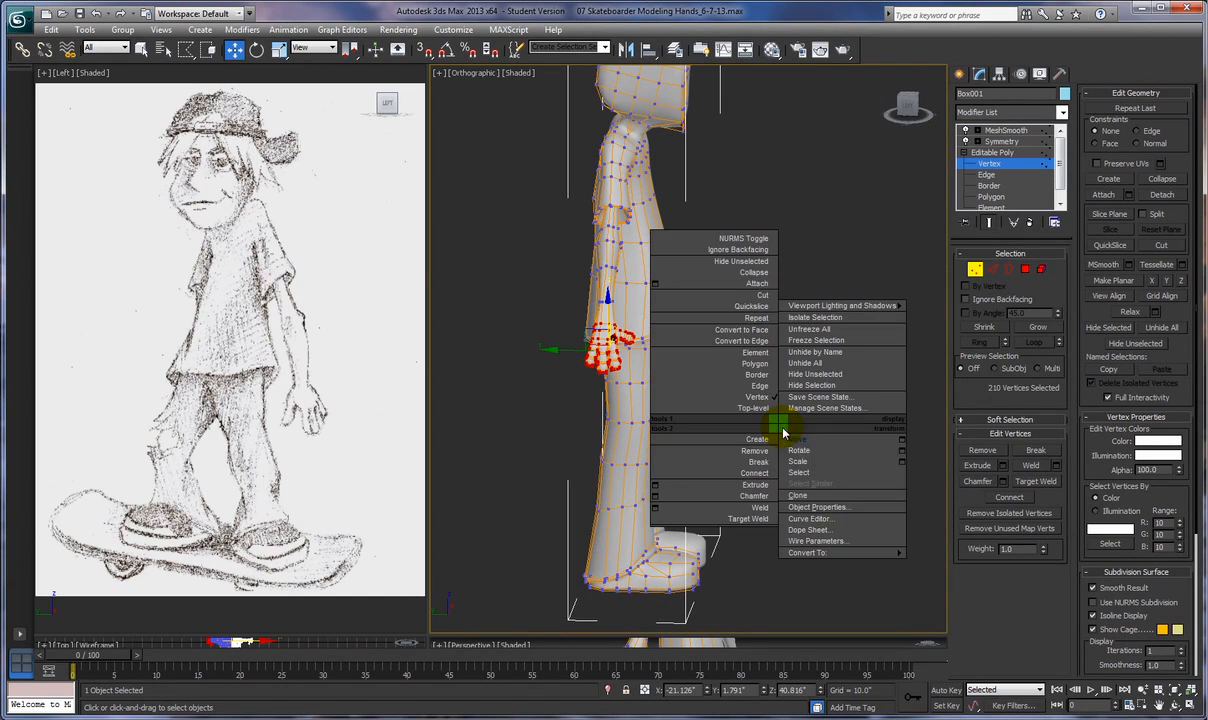
click(795, 452)
mouse_move(612, 340)
mouse_down()
mouse_move(615, 350)
mouse_move(609, 315)
mouse_up()
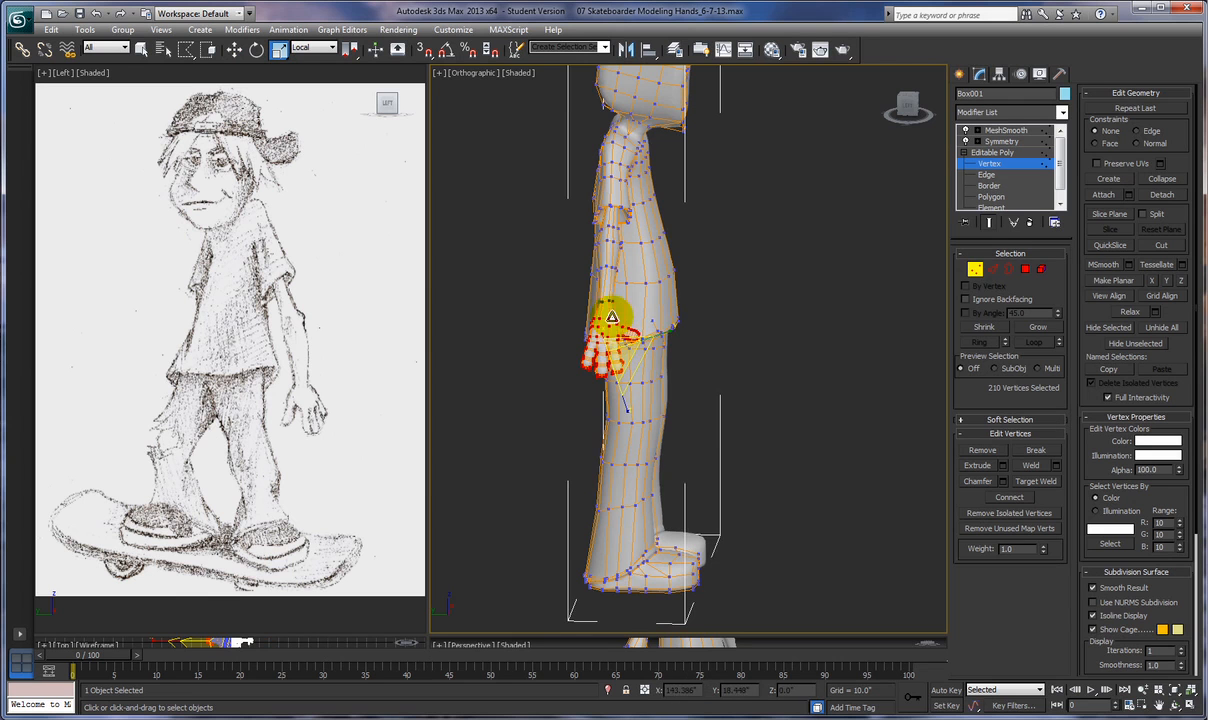
Scale the ring of vertices on the forearm just above the wrist uniformly to 122%, then clear the selection
alt+middle_drag(682, 321, 633, 316)
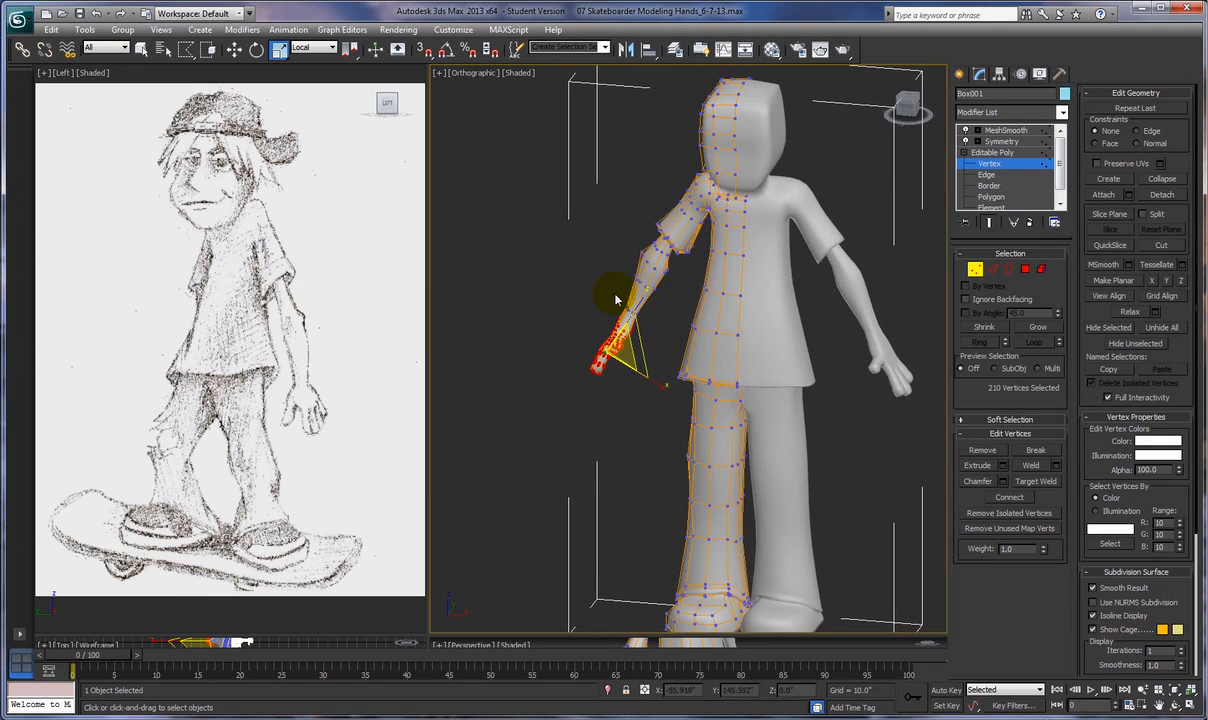
mouse_move(630, 302)
mouse_down()
mouse_move(654, 319)
mouse_move(609, 288)
mouse_up()
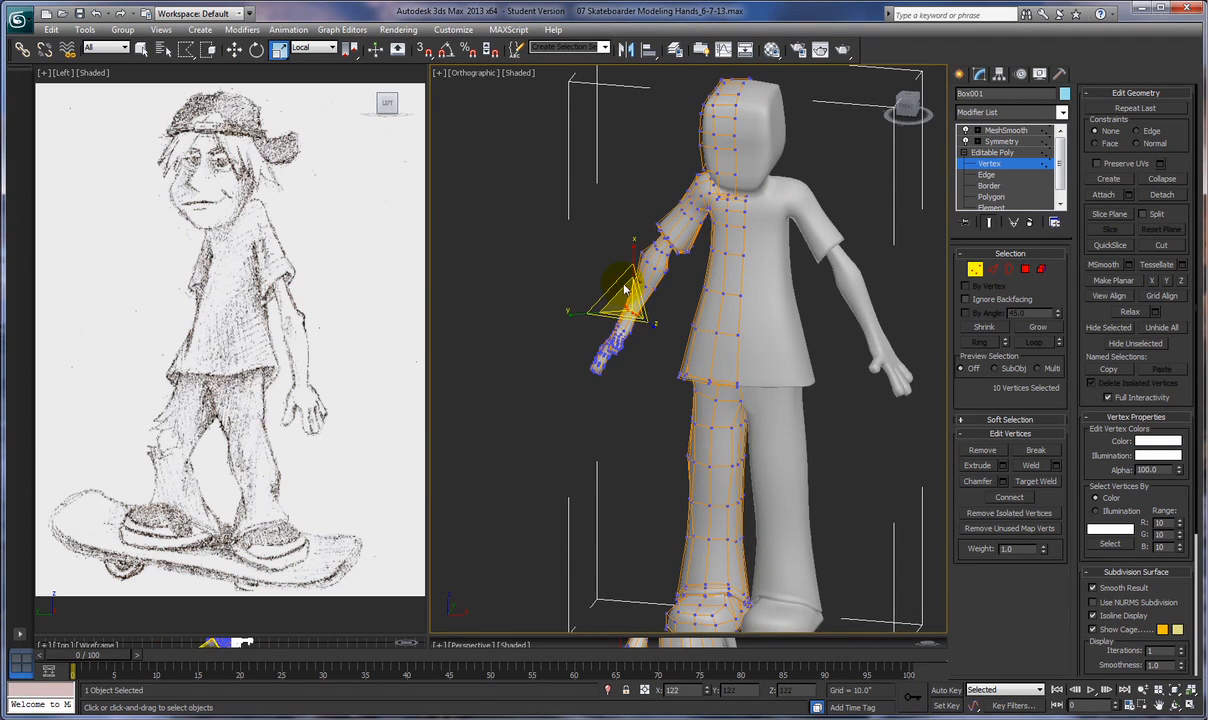
mouse_move(647, 404)
alt+middle_down()
mouse_move(801, 418)
mouse_move(782, 432)
mouse_move(663, 404)
alt+middle_up()
click(645, 452)
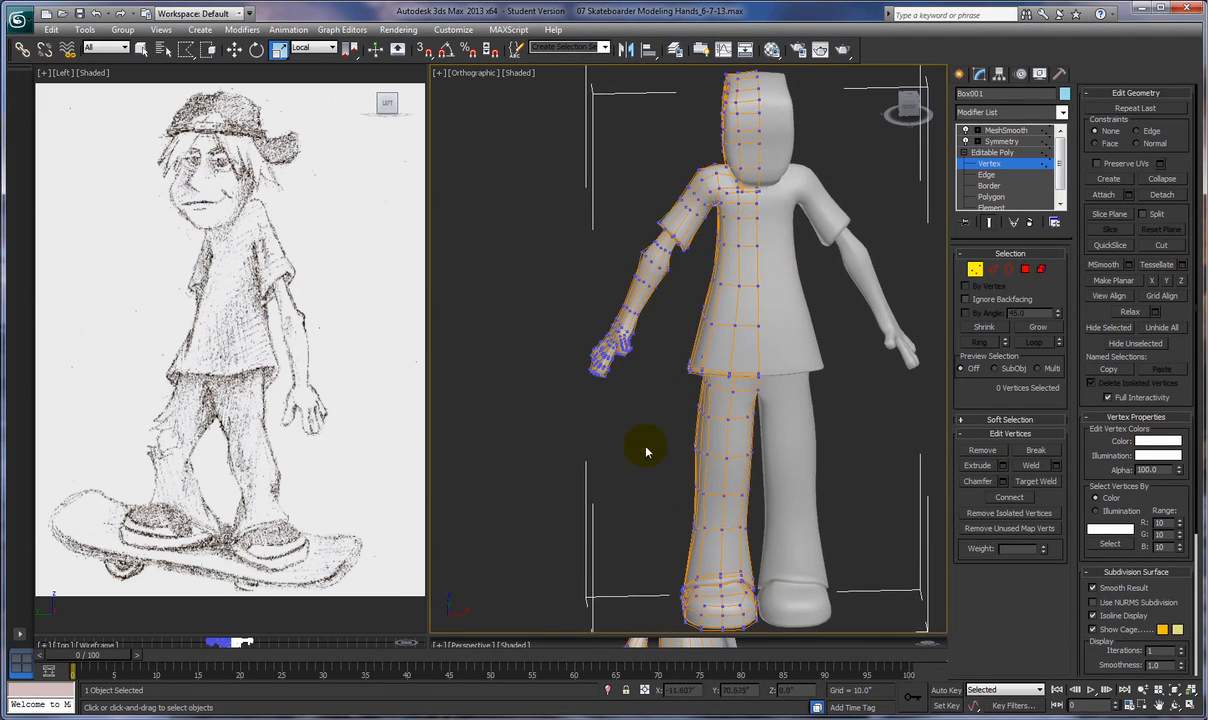
alt+middle_drag(876, 577, 847, 488)
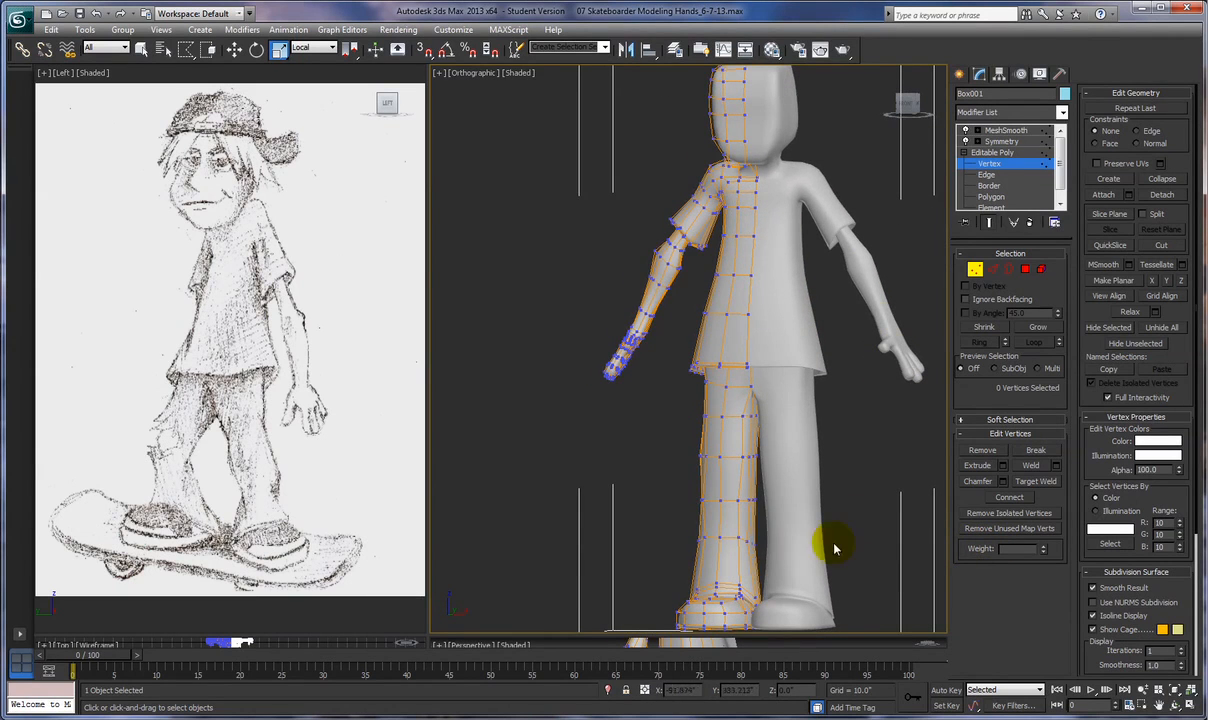
alt+middle_drag(838, 485, 882, 499)
scroll(855, 488, down, 3)
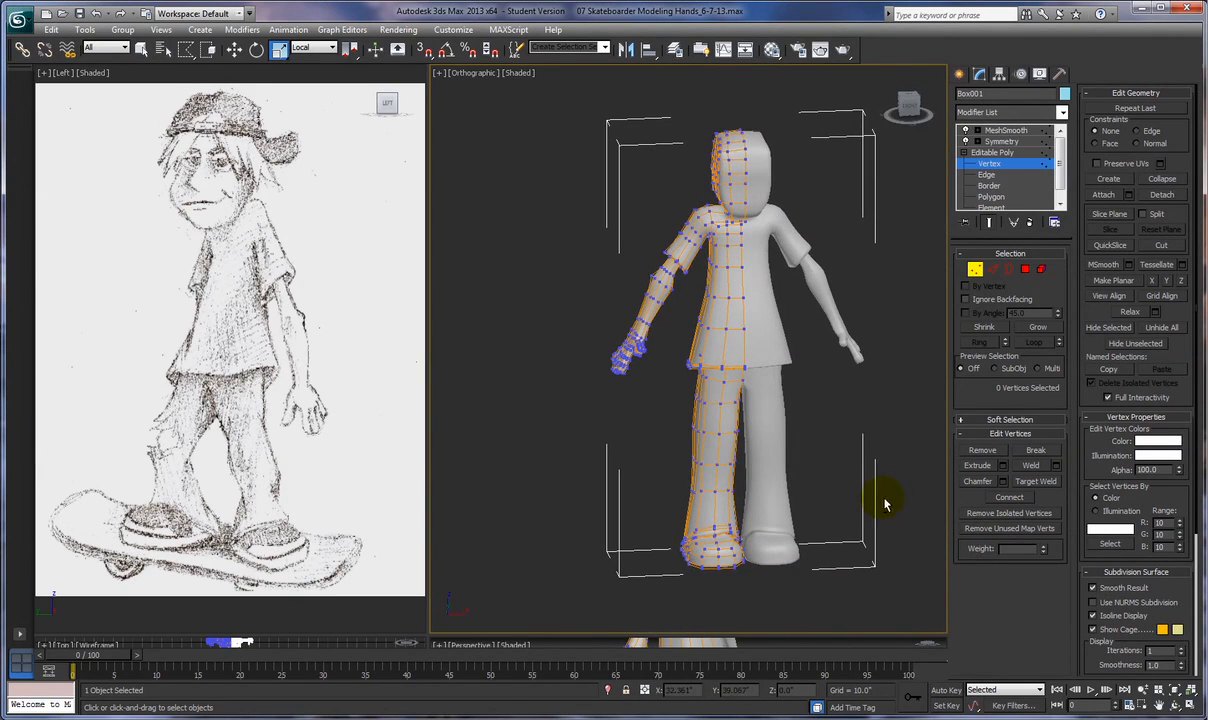